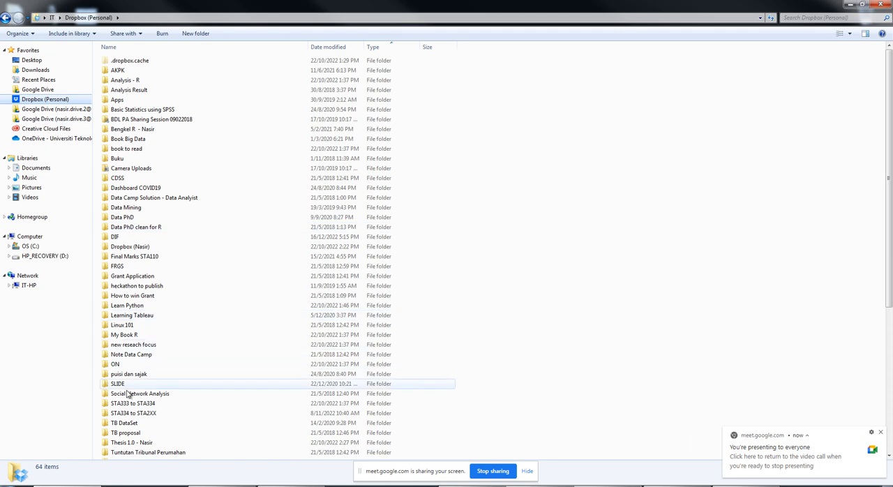
- Browse the personal Dropbox work files to the folder 2022 > MGT555 > Dataset > 7) Regression
double_click(155, 248)
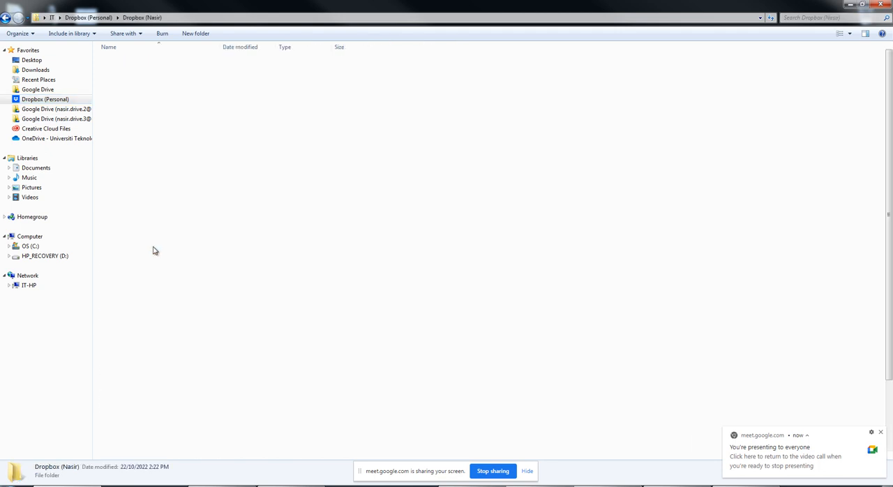
double_click(149, 166)
double_click(141, 71)
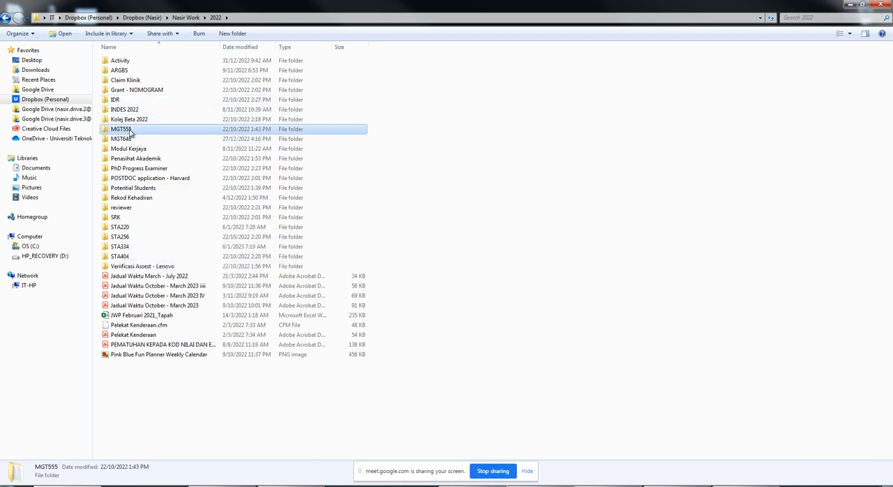
double_click(124, 129)
double_click(138, 80)
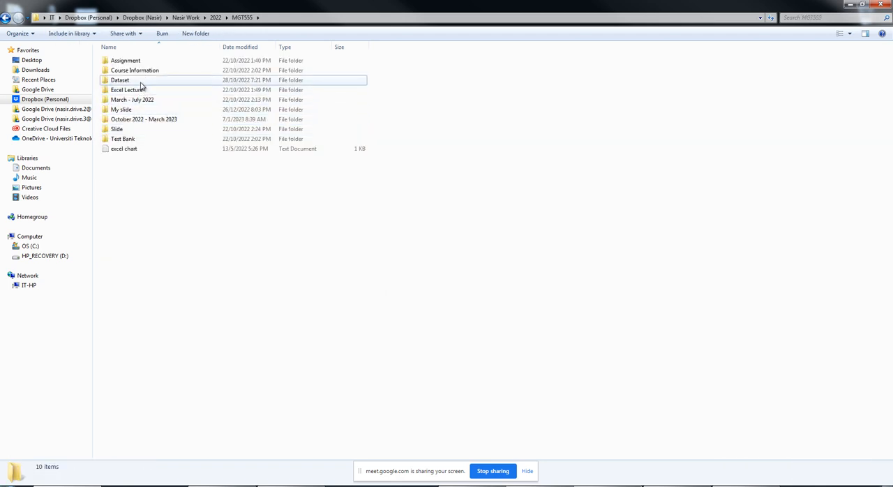
left_click(133, 129)
double_click(133, 130)
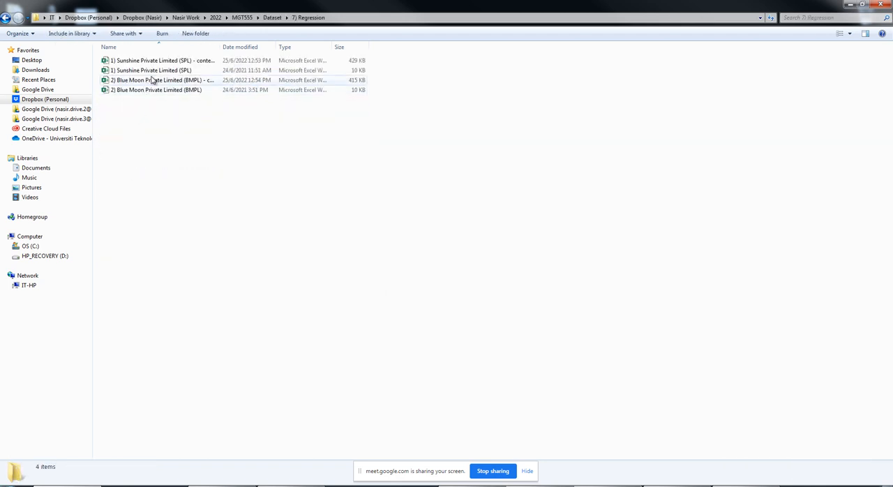
- Open the workbook 1) Sunshine Private Limited (SPL) and maximize its window
left_click(164, 72)
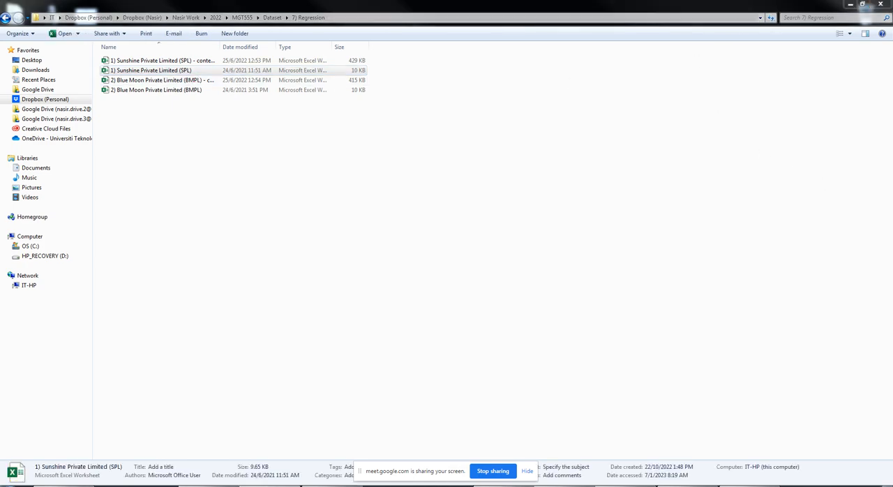
left_click_drag(592, 482, 425, 1)
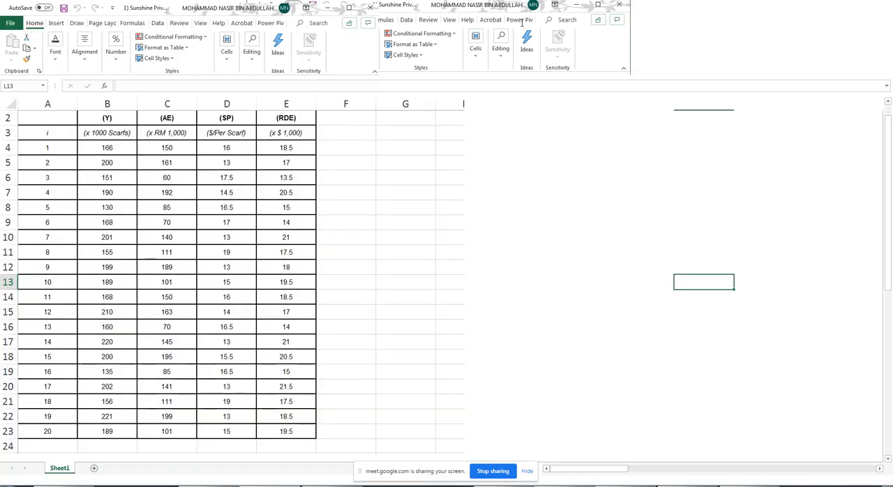
- Examine the branch data table, including the Branch and Sales columns, from the headings down to the last branch
scroll(371, 186, "up", 1)
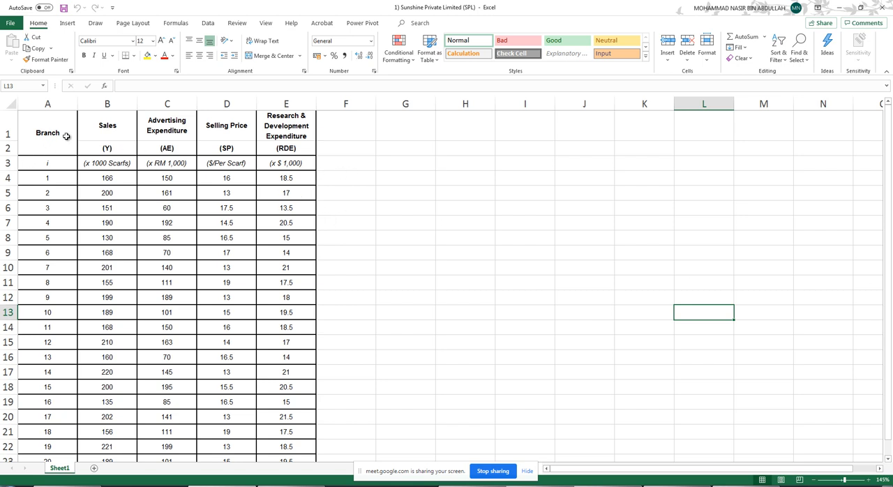
left_click_drag(45, 125, 275, 401)
left_click(235, 314)
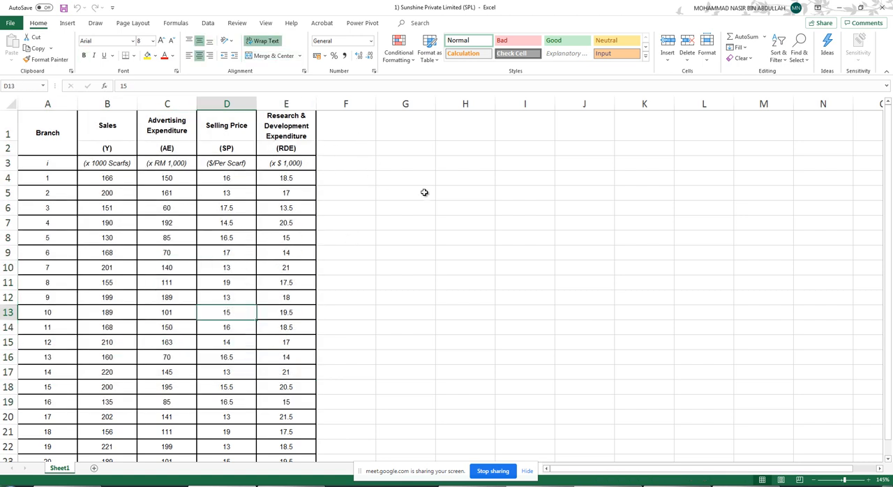
scroll(195, 295, "down", 6)
scroll(193, 259, "up", 7)
left_click_drag(112, 124, 91, 384)
left_click(164, 188)
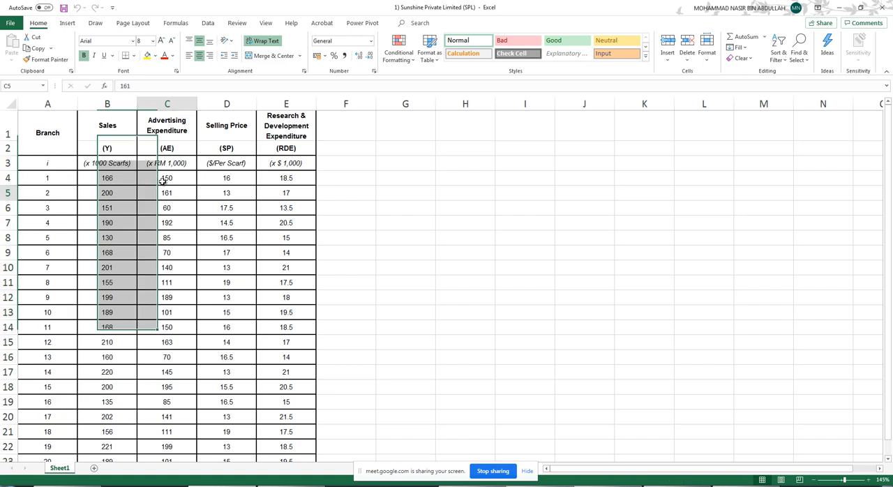
- Examine the three heading rows of the table, with the variable names, their symbols and their units
left_click(106, 122)
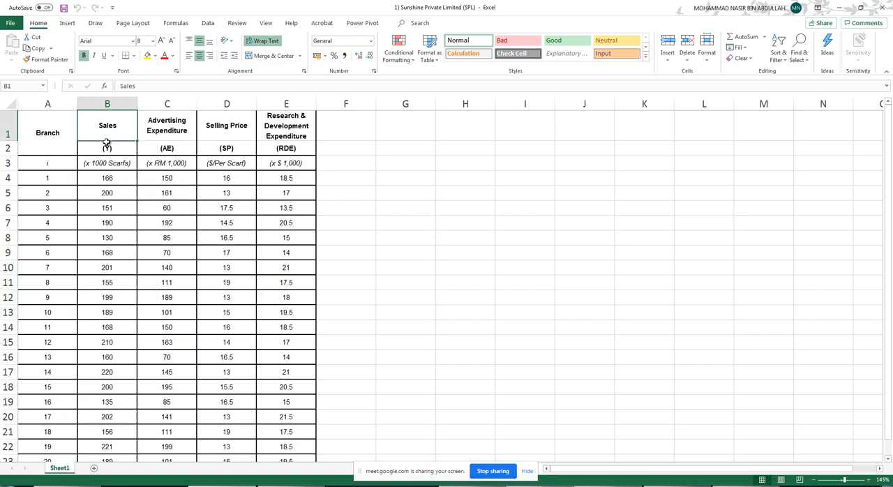
left_click(8, 148)
left_click(107, 148)
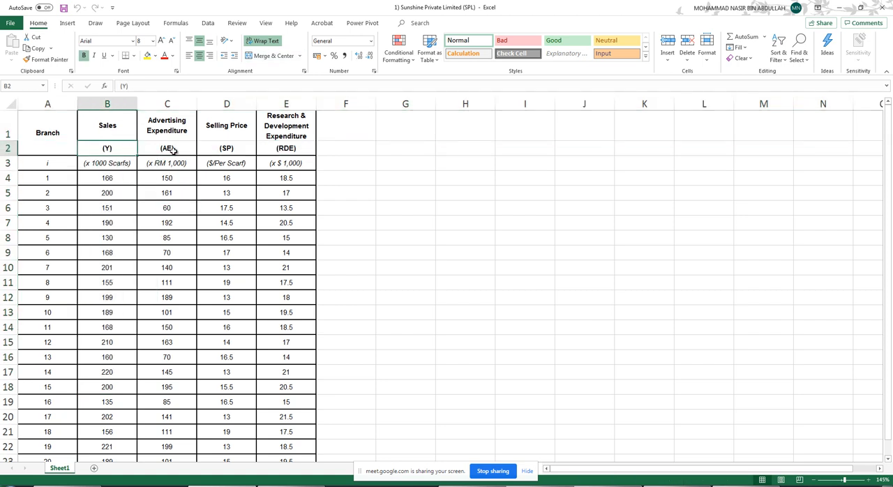
left_click(173, 149)
left_click(234, 151)
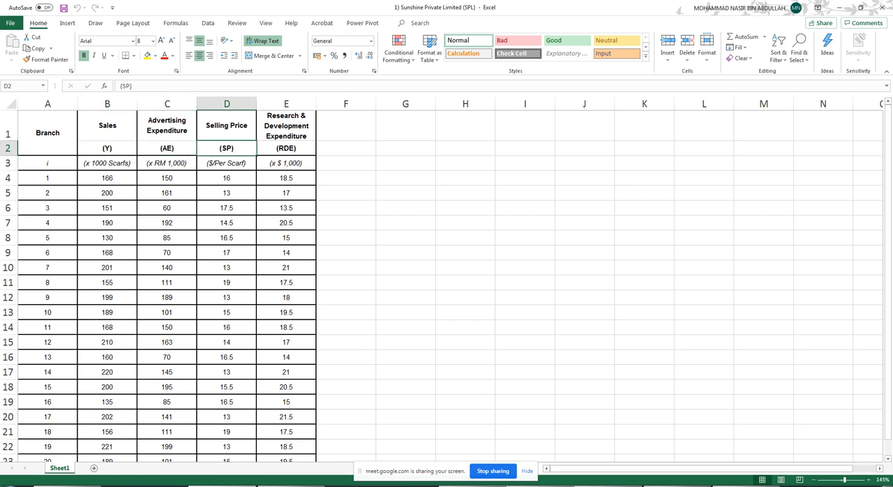
left_click(7, 163)
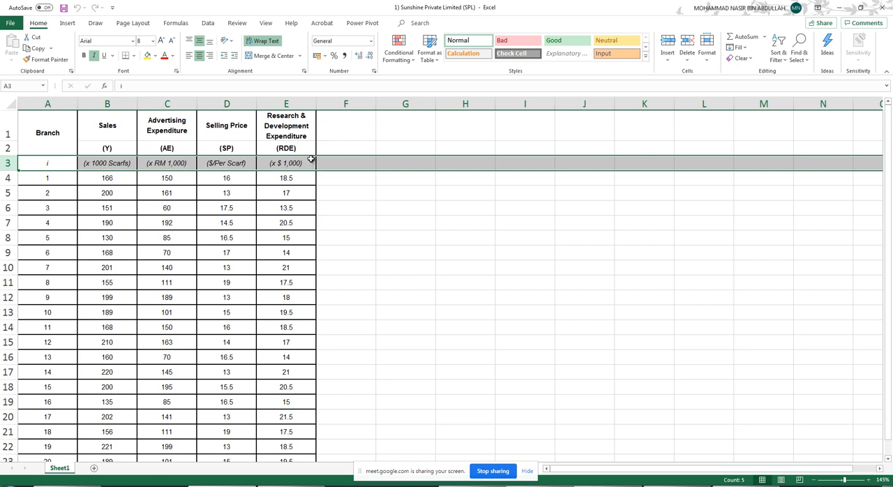
left_click_drag(48, 149, 230, 150)
left_click(280, 163)
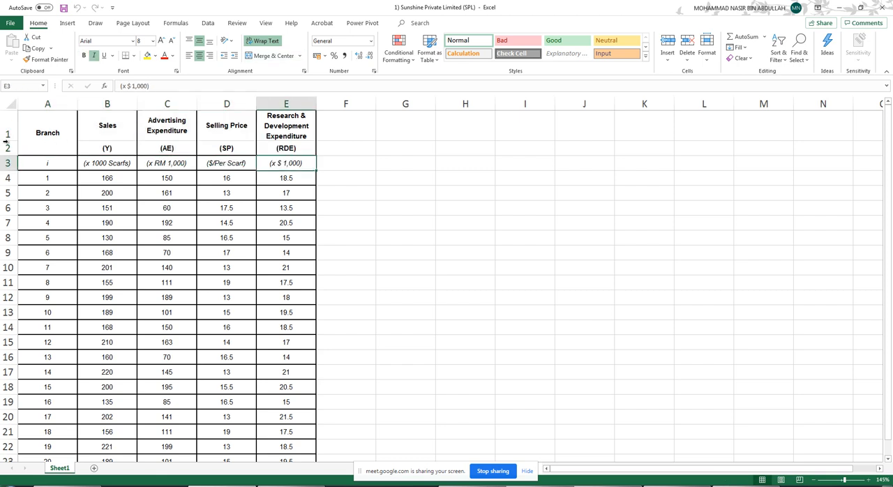
- Copy the variable symbols and units in B2:E3
left_click_drag(107, 150, 279, 163)
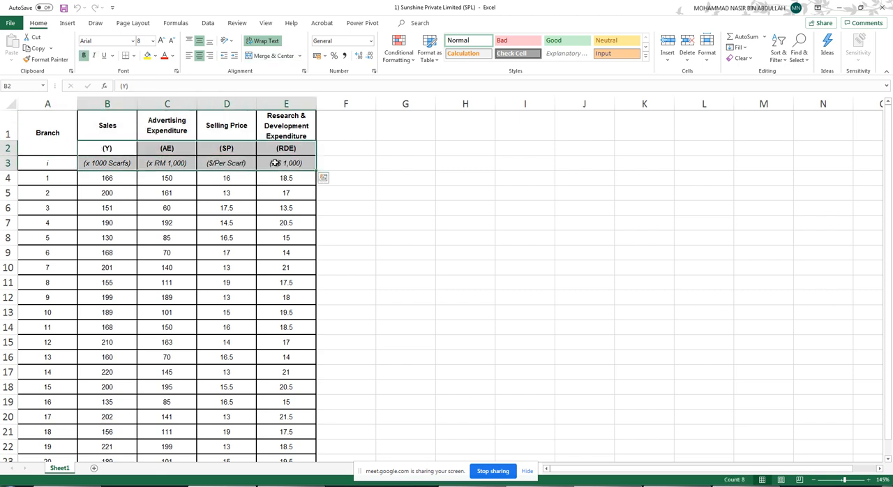
right_click(278, 163)
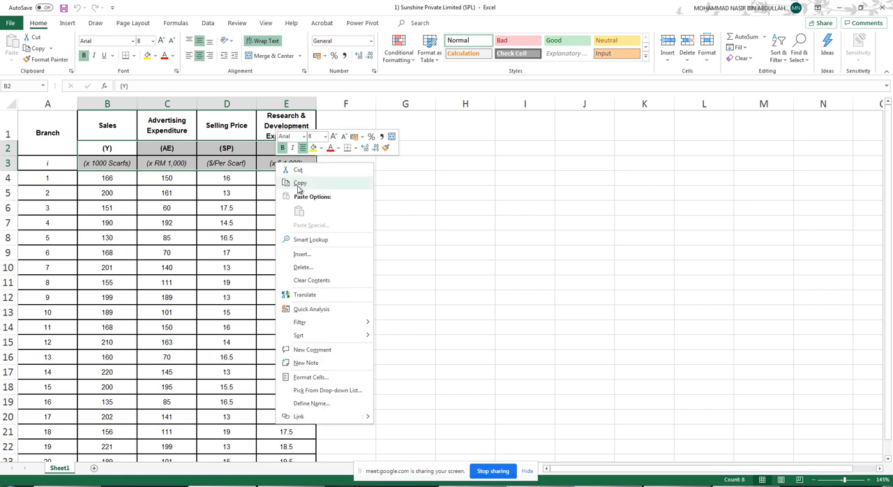
left_click(300, 183)
- Try to paste the copied symbols and units transposed at F2, beside the data table, and undo the paste
left_click(365, 147)
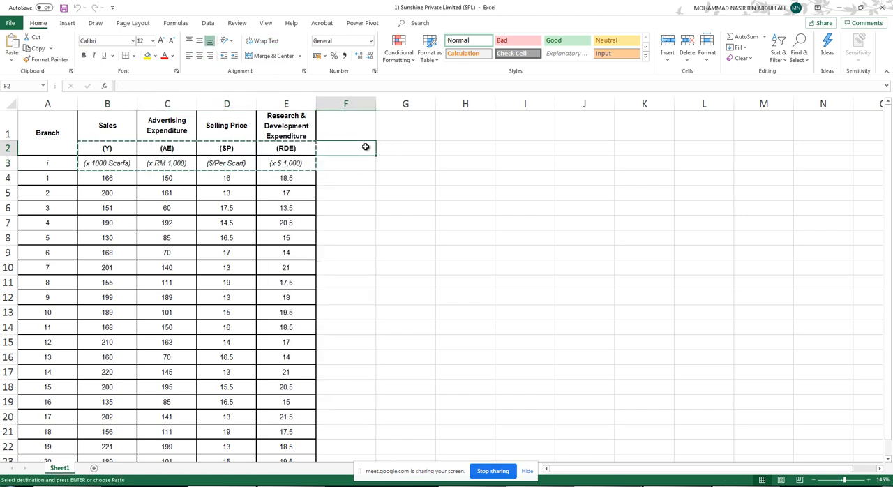
right_click(365, 150)
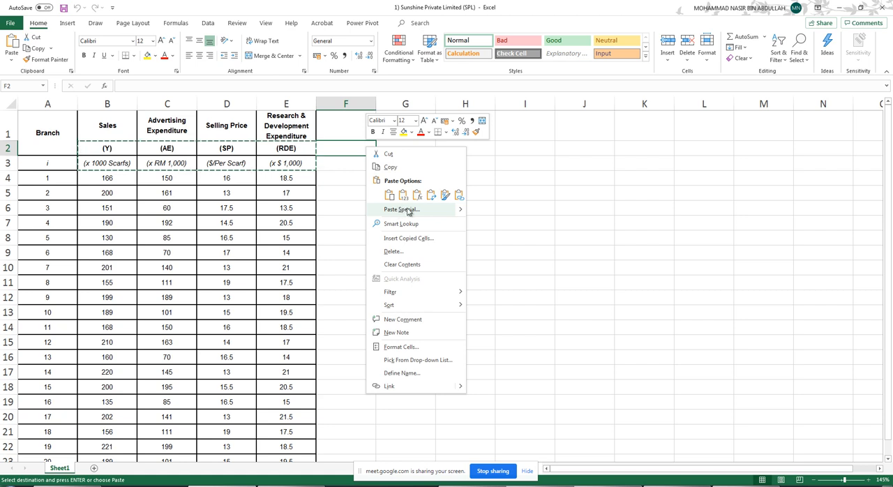
left_click(445, 195)
left_click(403, 250)
left_click(9, 148)
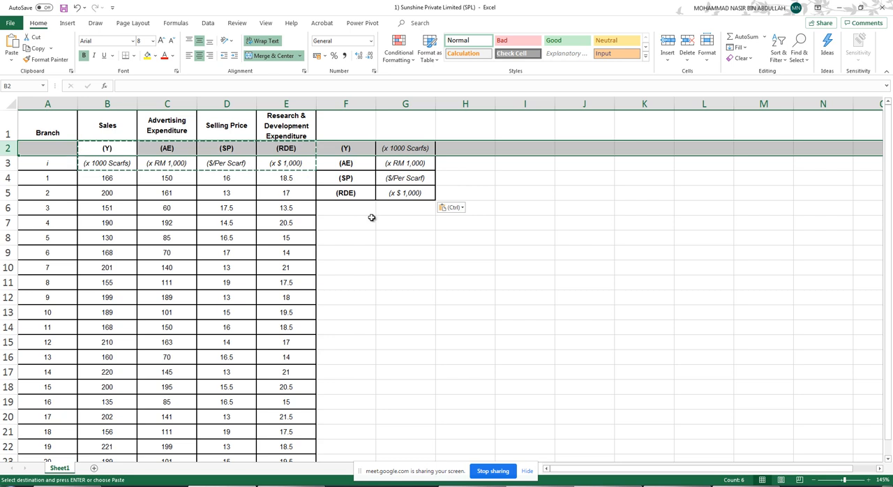
key("ctrl+z")
- Paste the copied symbols and units transposed, starting at cell F4
left_click(354, 182)
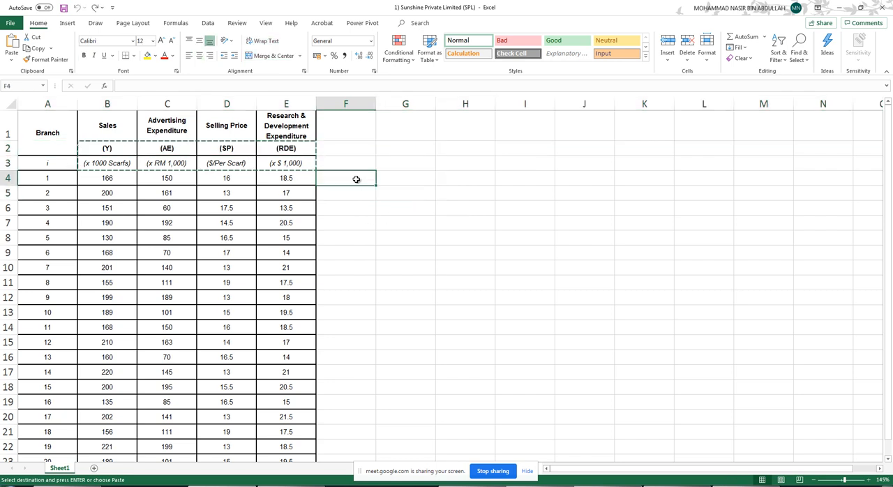
right_click(354, 180)
left_click(421, 228)
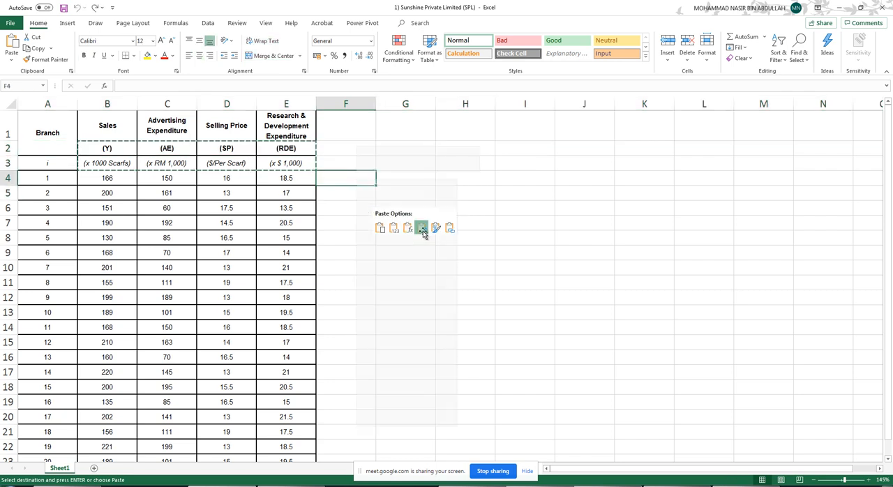
- Delete rows 2 and 3 so the data starts directly below the variable names
left_click_drag(4, 148, 6, 163)
right_click(12, 165)
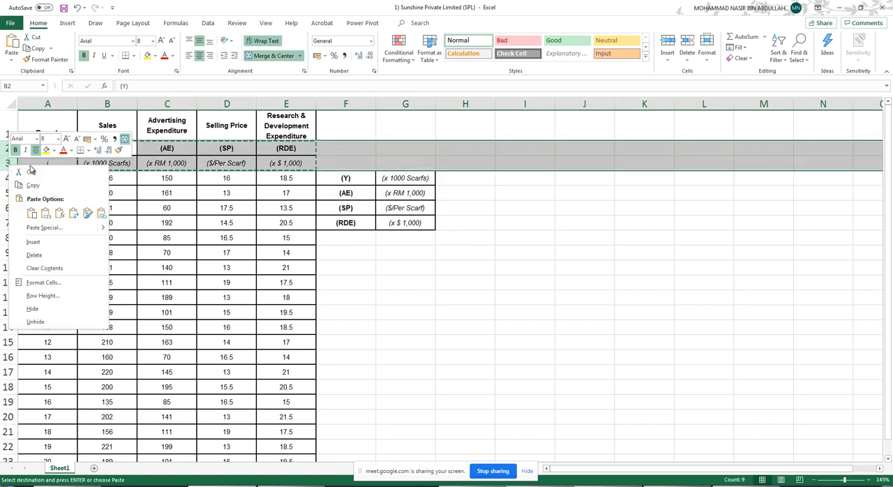
left_click(45, 255)
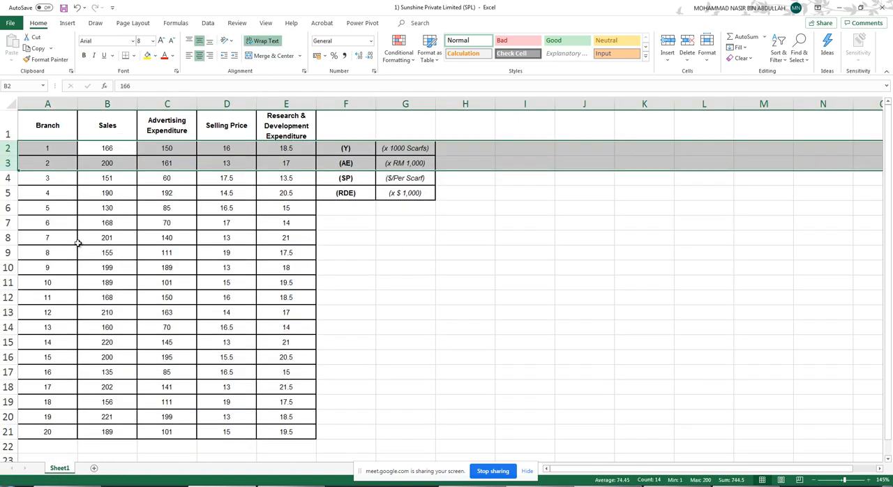
left_click(457, 243)
- Examine the table's variable columns, comparing Sales with Advertising Expenditure and with Selling Price
left_click_drag(116, 132, 299, 131)
left_click(112, 130)
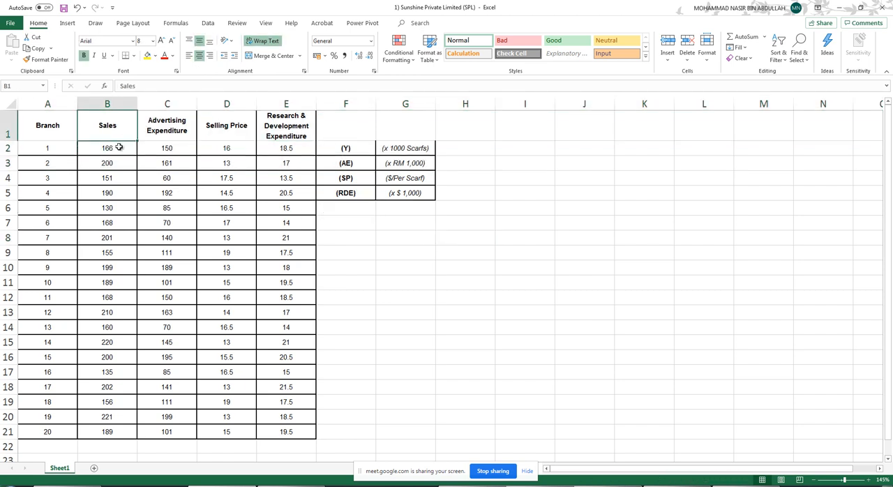
left_click_drag(117, 147, 101, 423)
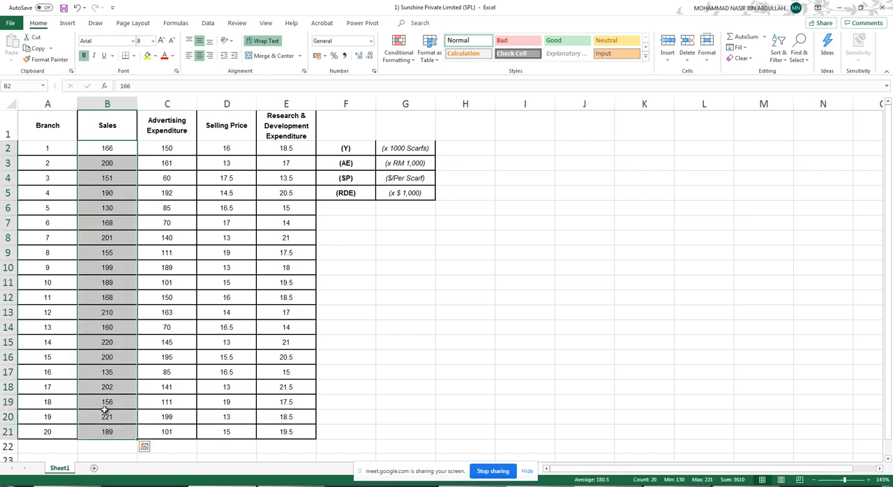
left_click(179, 130)
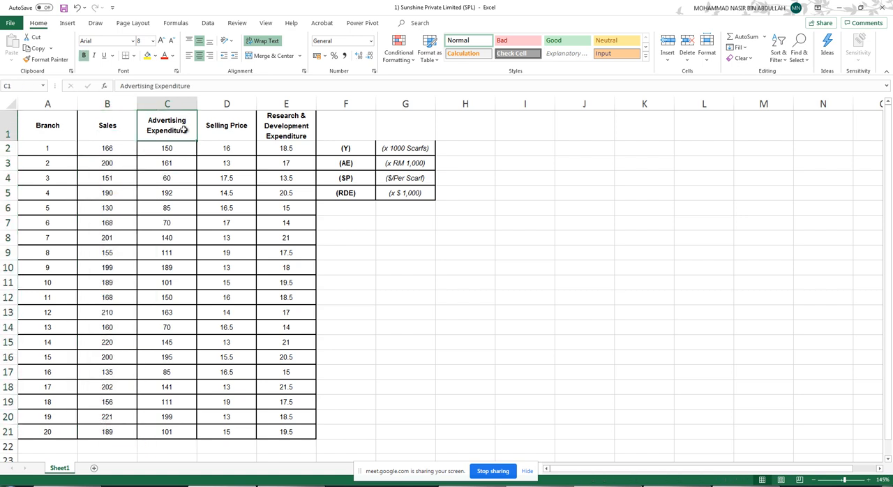
left_click(176, 147)
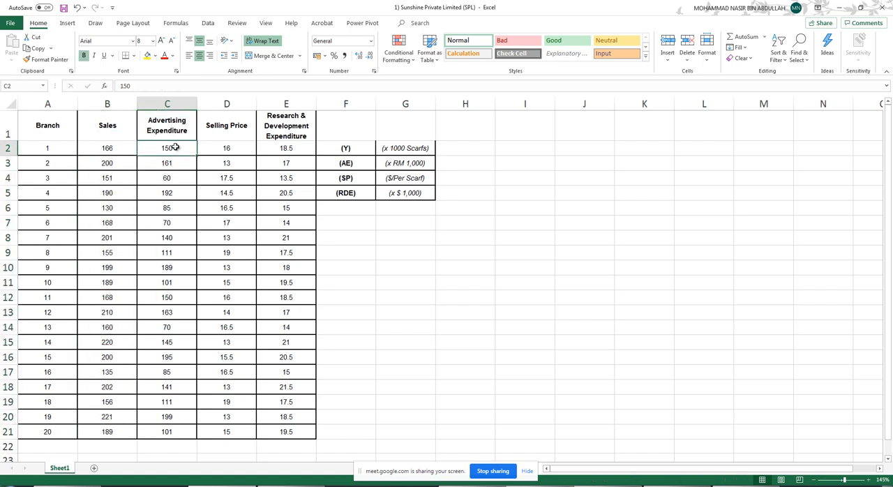
left_click_drag(175, 151, 158, 405)
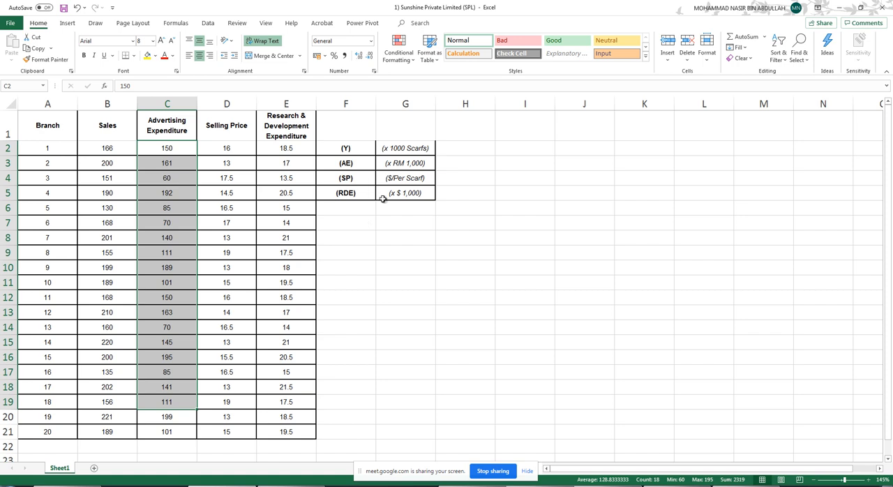
left_click(483, 236)
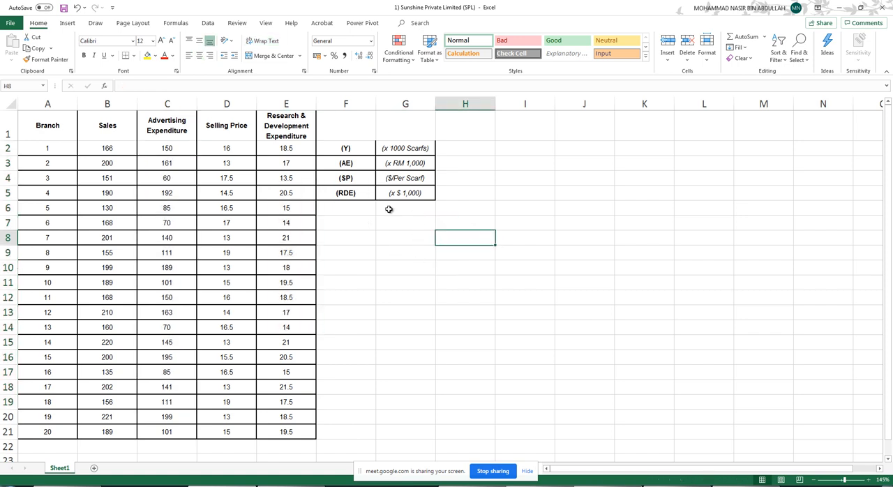
left_click_drag(108, 126, 99, 428)
left_click_drag(246, 137, 218, 429)
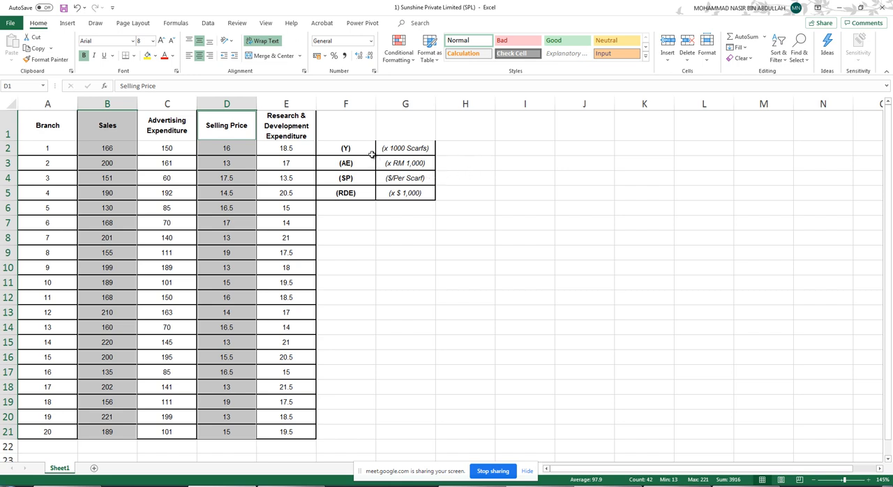
- Move the symbols and units block from F2:G5 one column over, to start at G2
left_click_drag(361, 149, 409, 198)
right_click(409, 198)
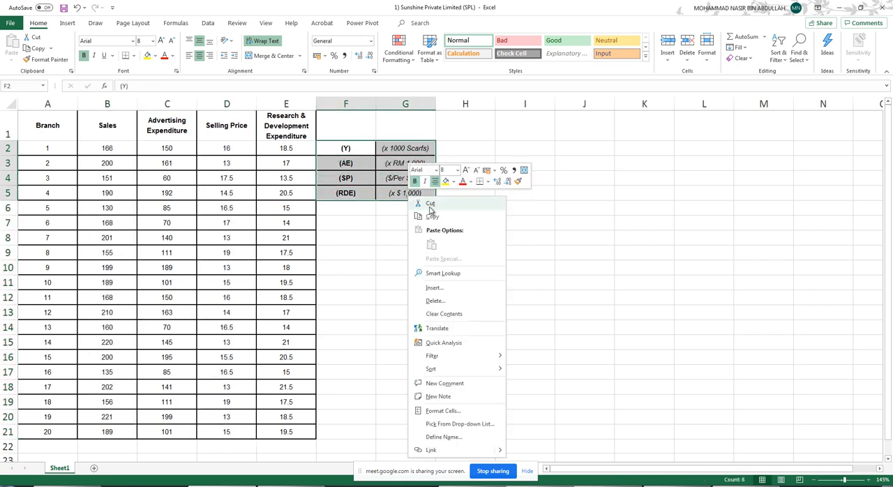
left_click(438, 203)
left_click(425, 147)
right_click(426, 147)
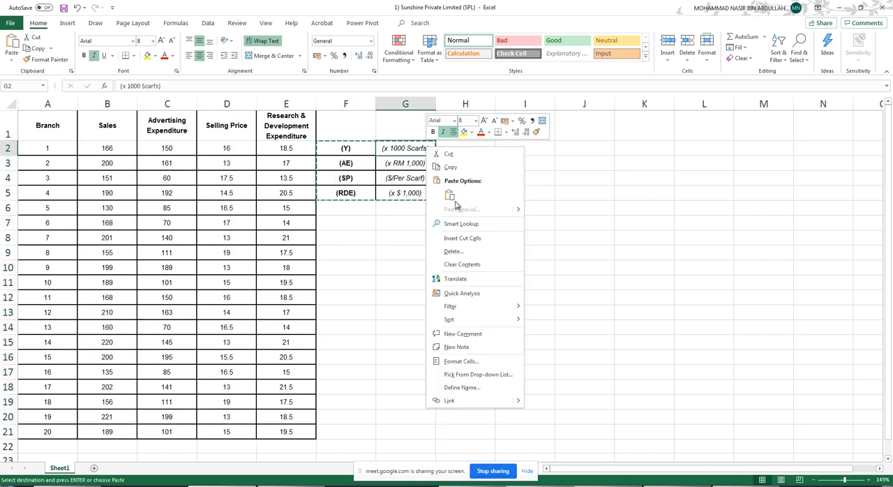
left_click(449, 197)
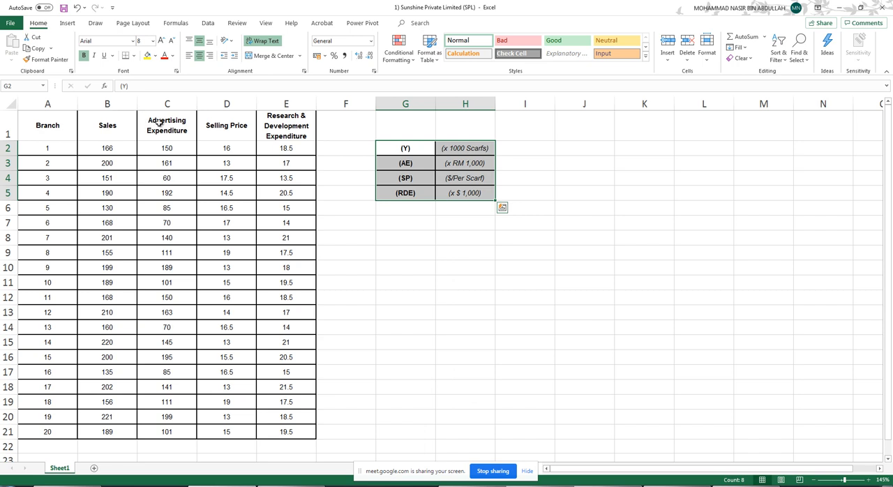
- Copy the variable names in B1:E1 and paste them transposed at F2, beside their symbols and units
left_click_drag(126, 119, 293, 132)
right_click(292, 132)
left_click(354, 151)
right_click(354, 151)
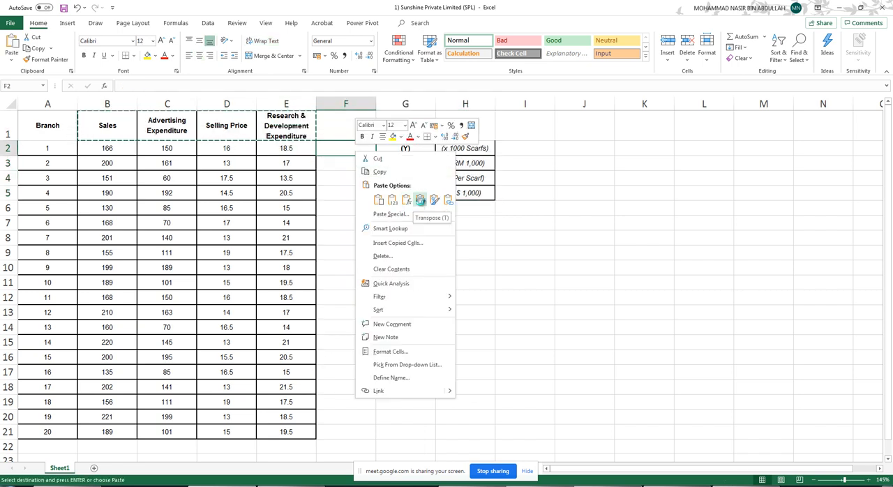
left_click(416, 200)
left_click(557, 187)
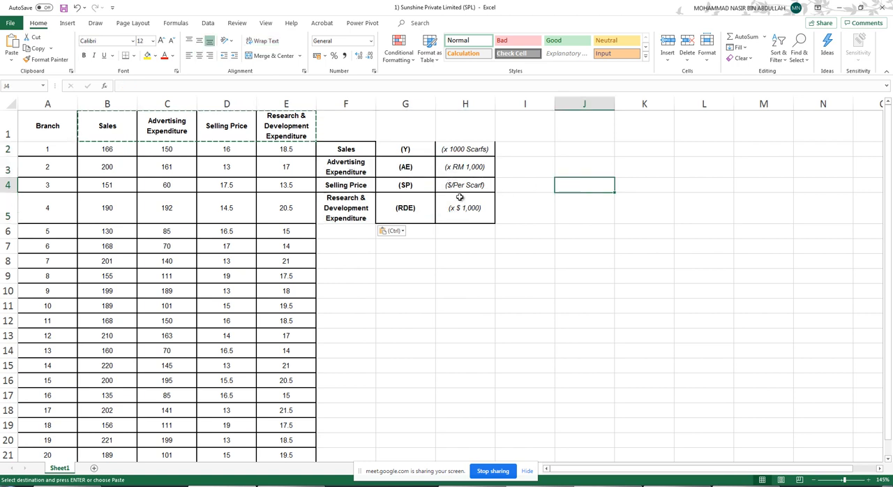
- Reduce rows 2 to 20 to a uniform compact height and clear the pending copy selection
left_click(441, 243)
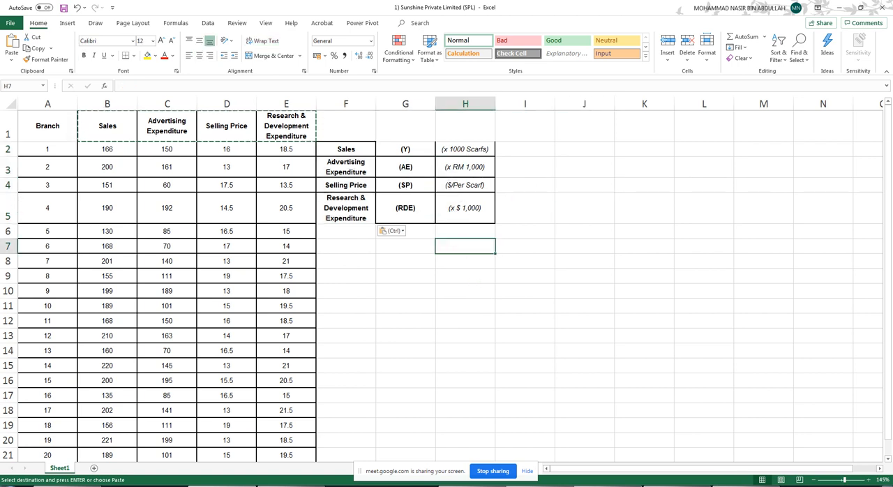
left_click_drag(8, 148, 10, 449)
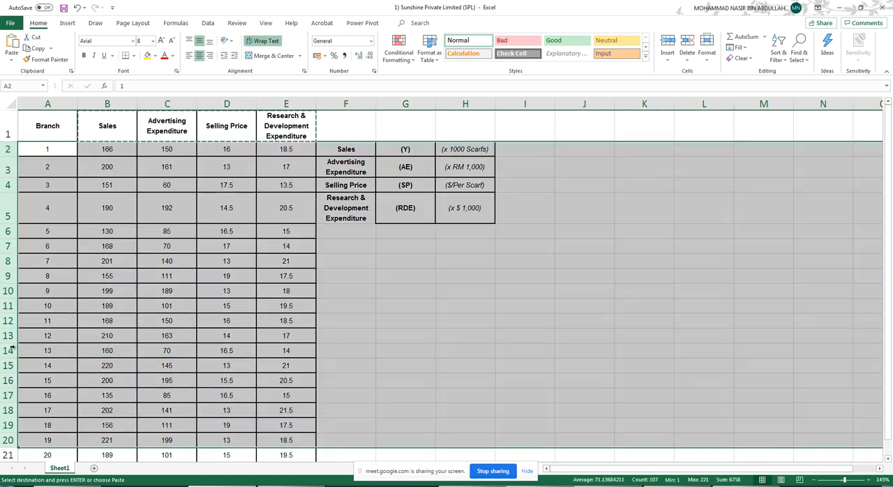
left_click_drag(12, 224, 13, 207)
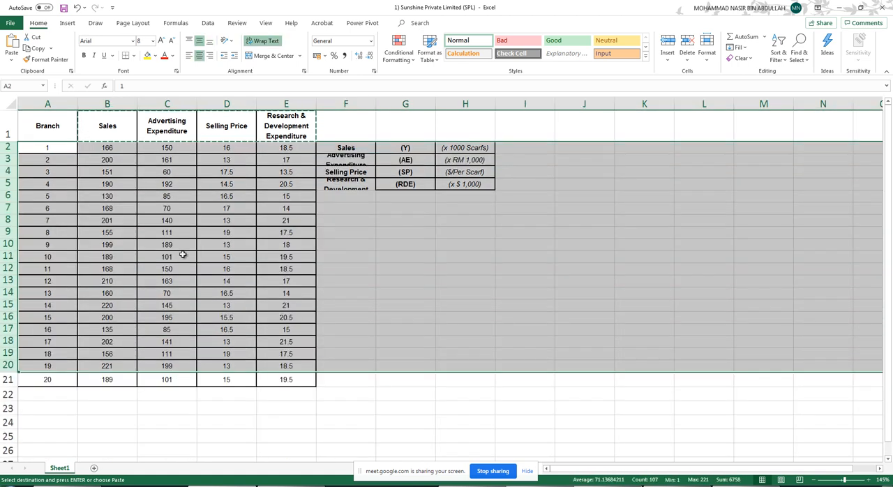
left_click(237, 257)
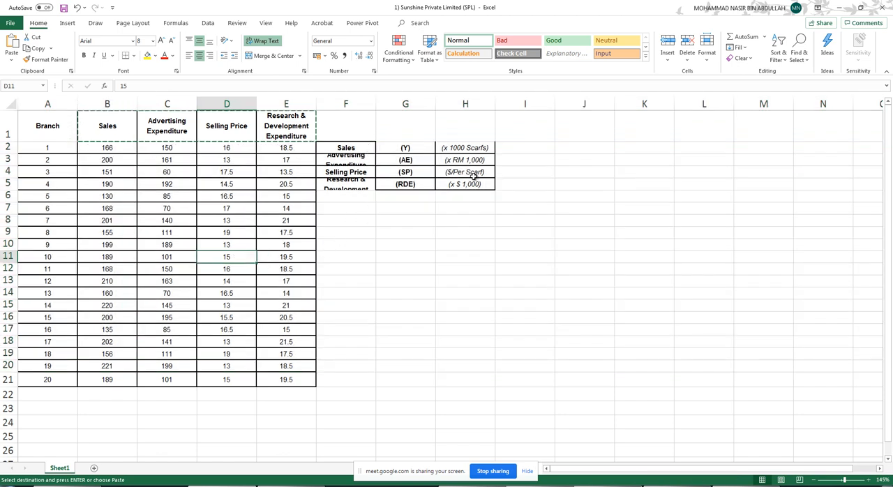
left_click(524, 220)
key("Escape")
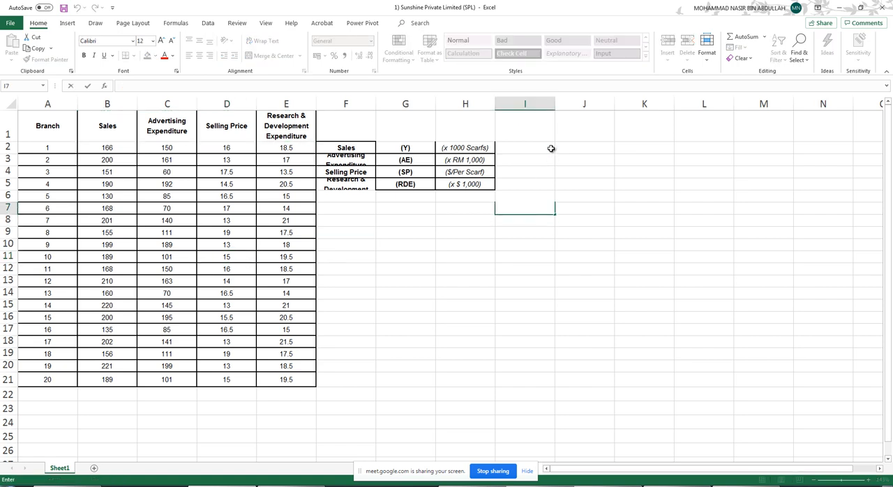
left_click(550, 148)
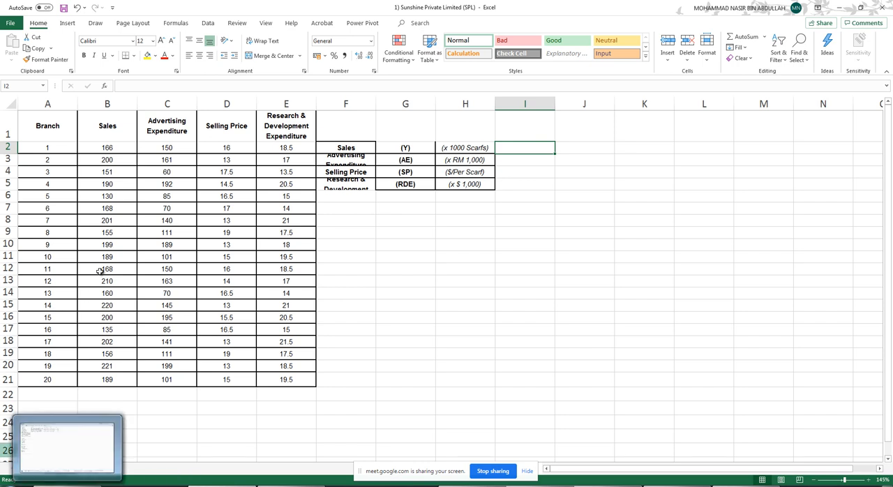
- Insert a plain scatter chart from Sales (B1:B21) and Selling Price (D1:D21) and place it beside the data, below the legend
left_click(130, 131)
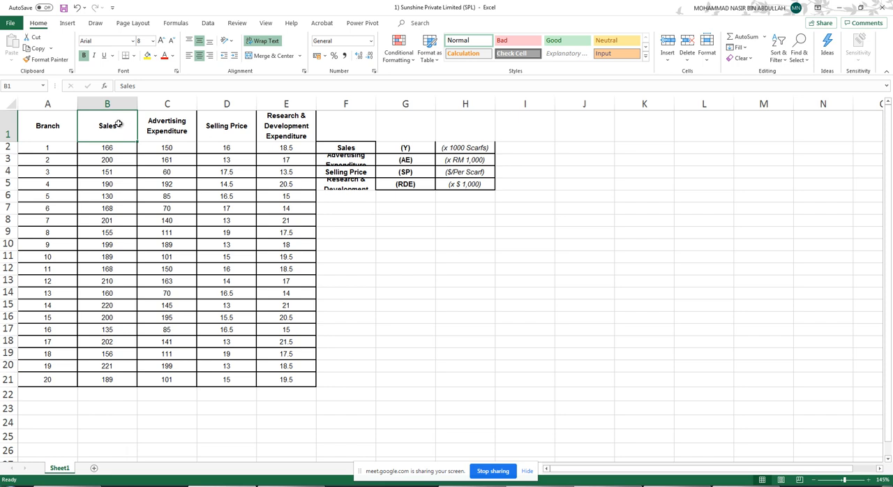
left_click_drag(119, 127, 117, 380)
left_click_drag(227, 127, 227, 382)
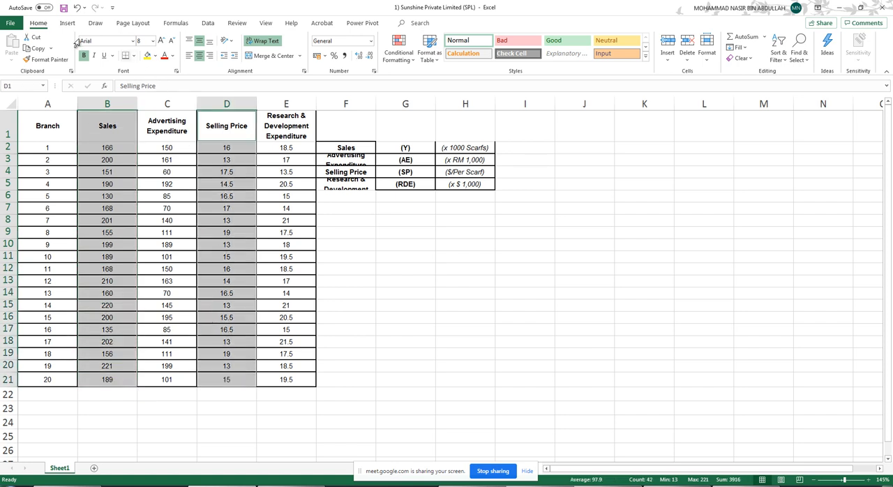
left_click(67, 23)
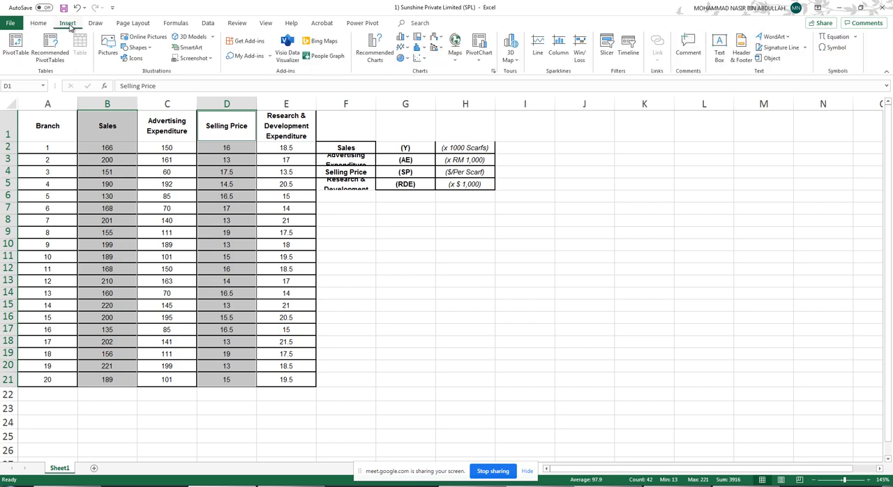
left_click(424, 61)
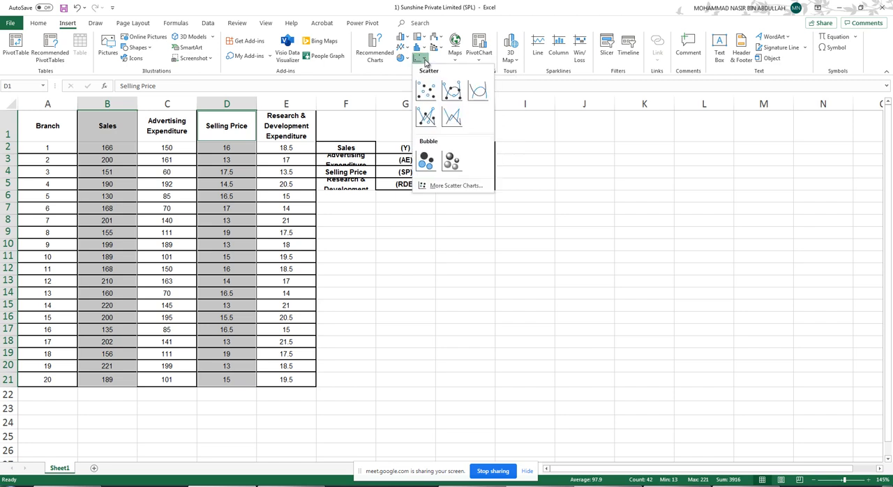
left_click(426, 62)
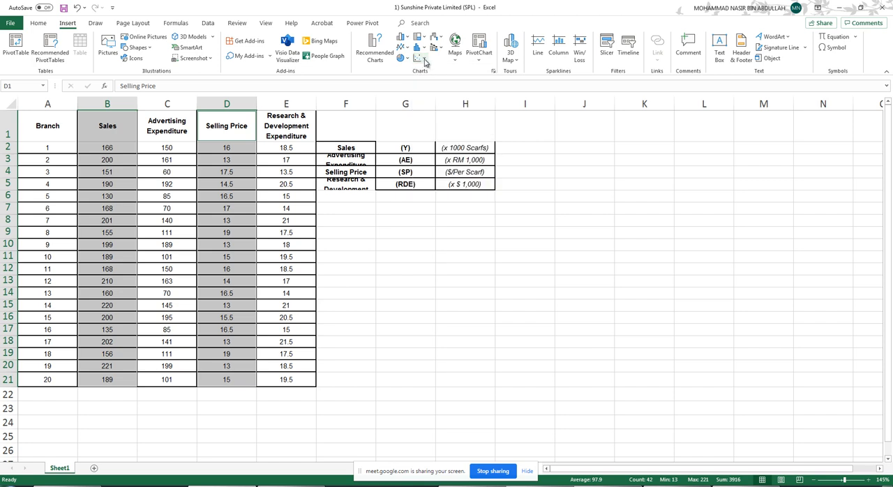
left_click(425, 61)
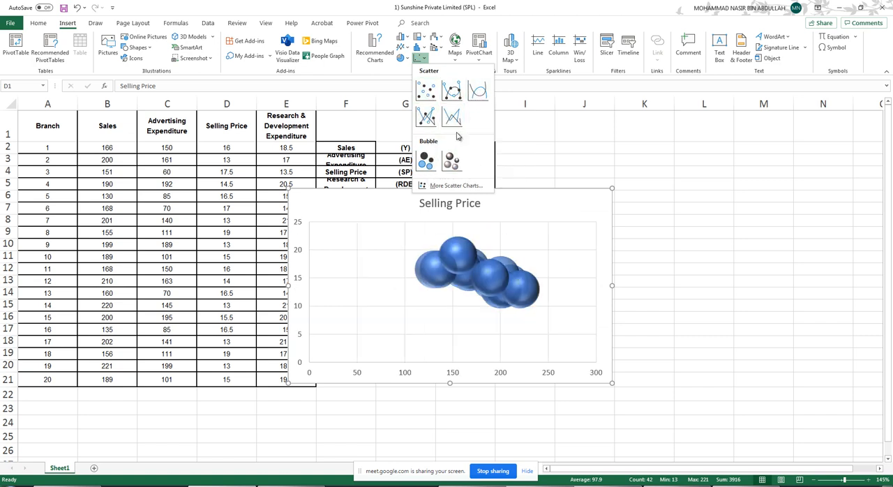
left_click(428, 91)
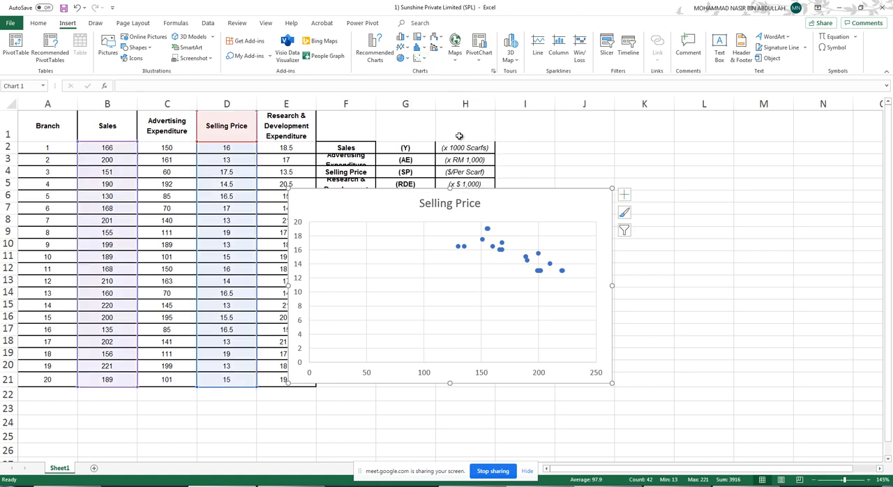
left_click_drag(562, 203, 629, 215)
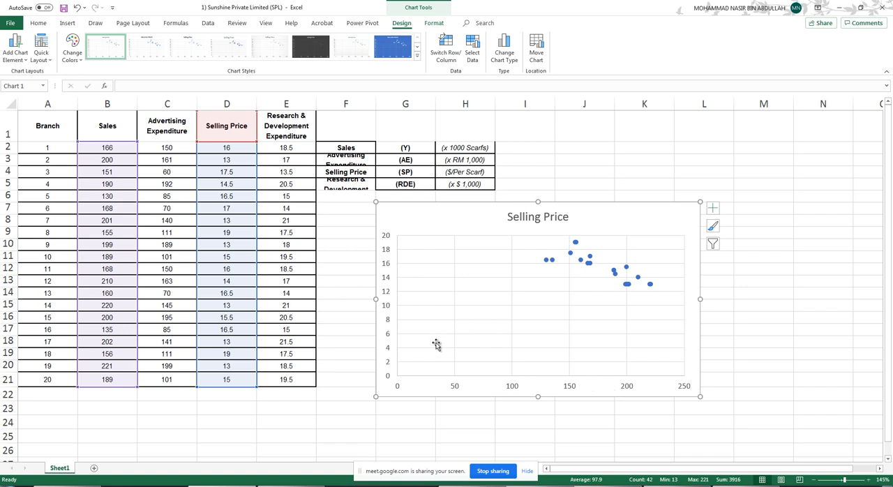
- Edit the chart's Selling Price series to use D1:D21 as its X values
left_click(456, 49)
left_click(452, 56)
left_click(472, 52)
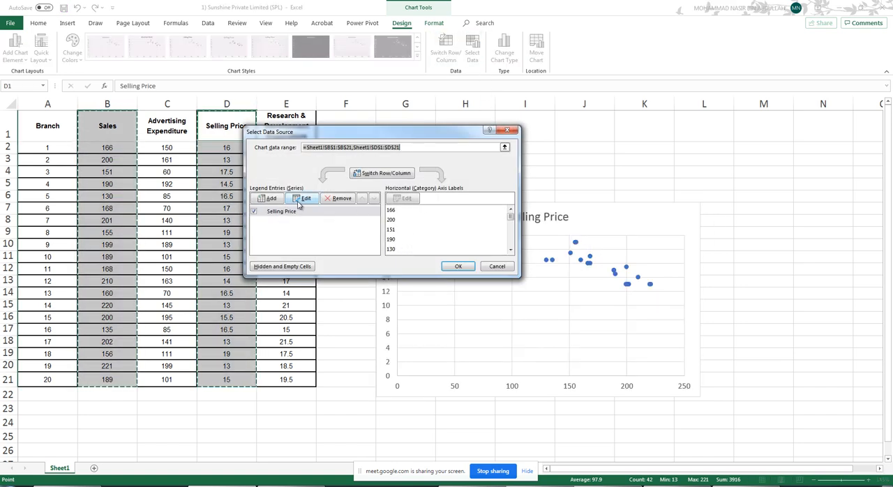
left_click(302, 201)
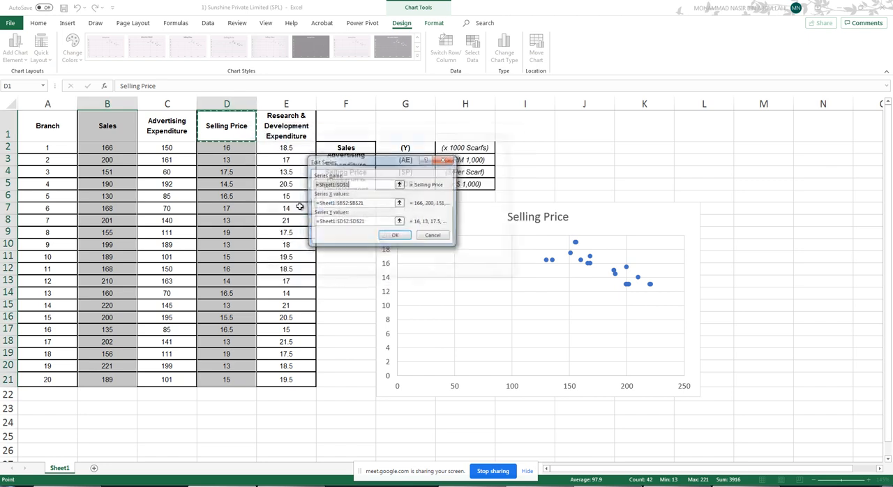
left_click(400, 204)
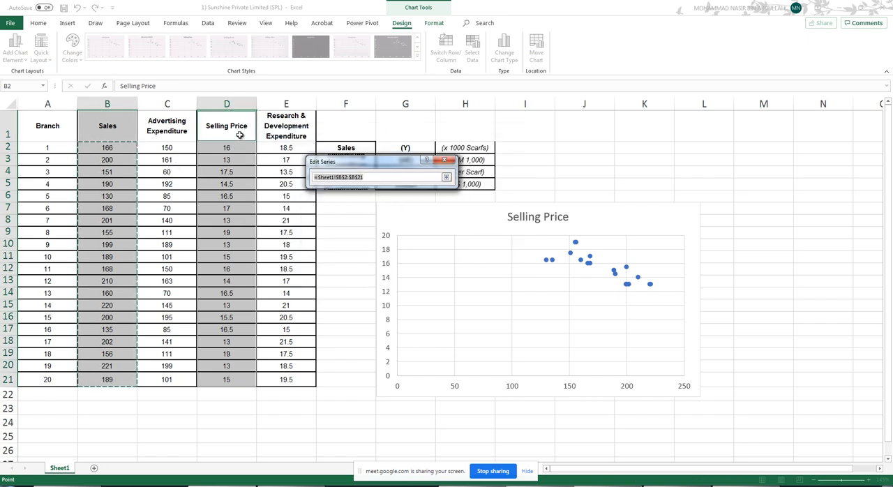
left_click_drag(238, 134, 242, 377)
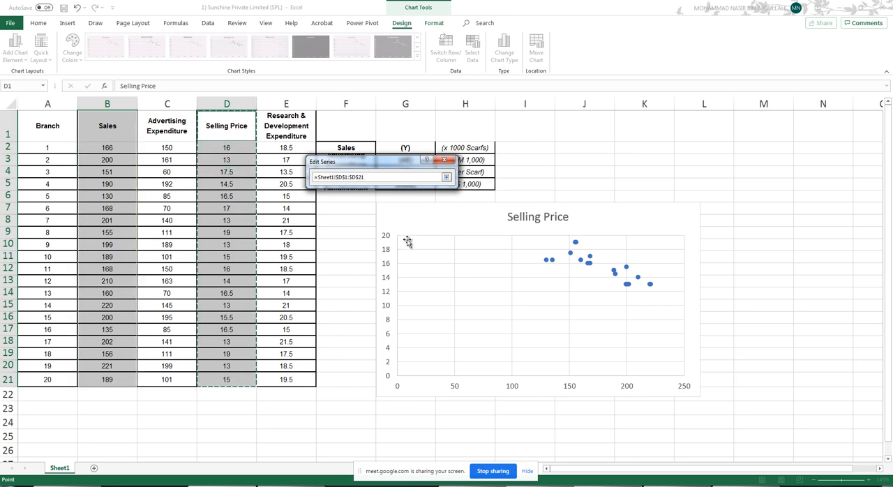
left_click(446, 176)
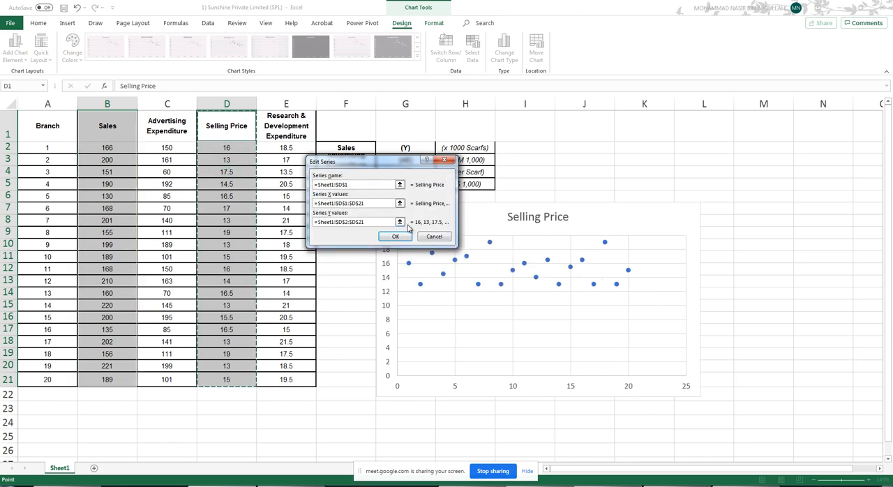
- Try B1:B21 as the series Y values, and cancel the data source changes
left_click(400, 222)
left_click_drag(97, 134, 107, 152)
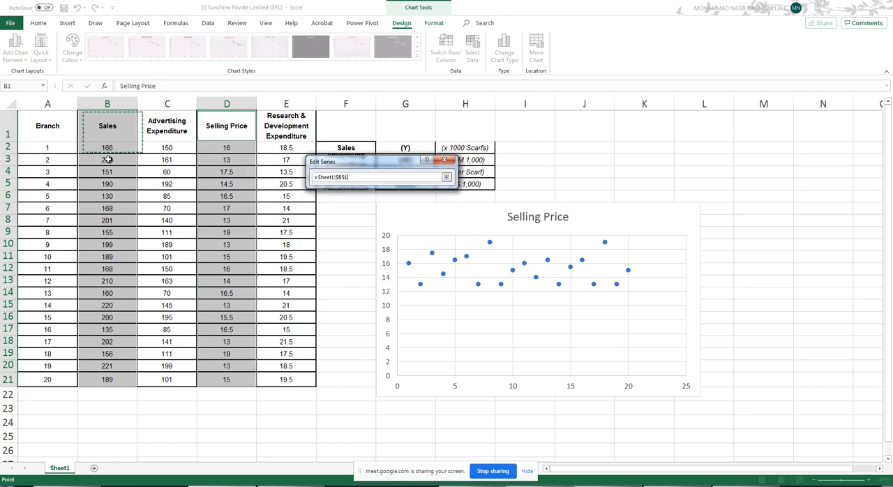
left_click_drag(202, 316, 202, 316)
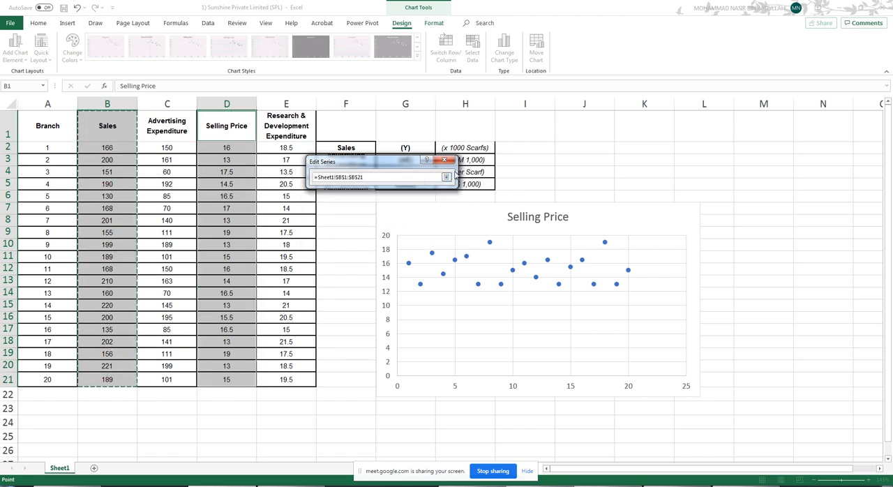
left_click(446, 178)
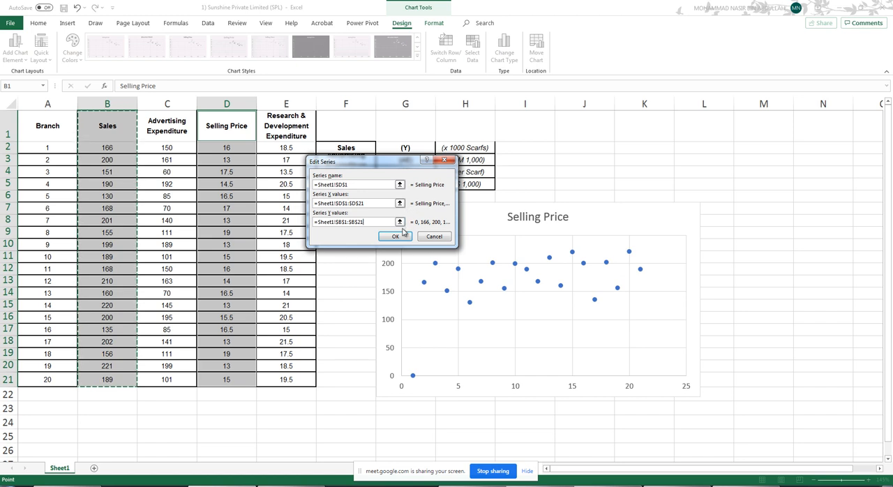
left_click(398, 236)
left_click(403, 237)
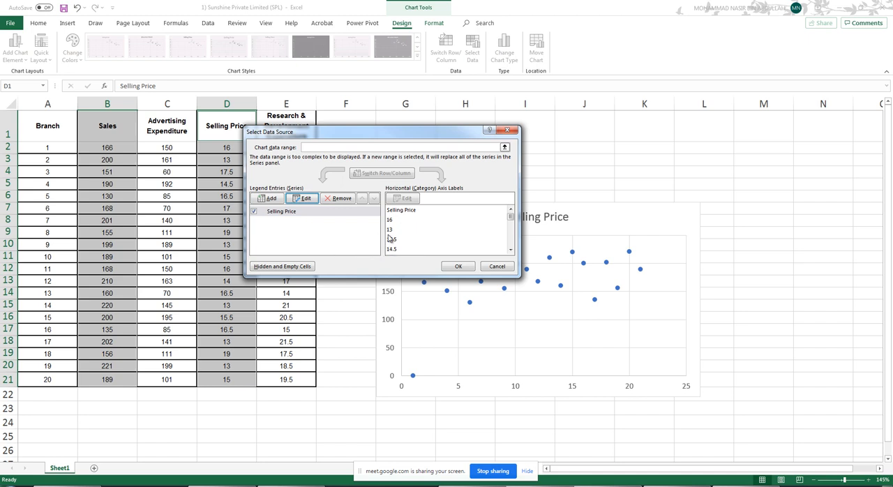
left_click(497, 267)
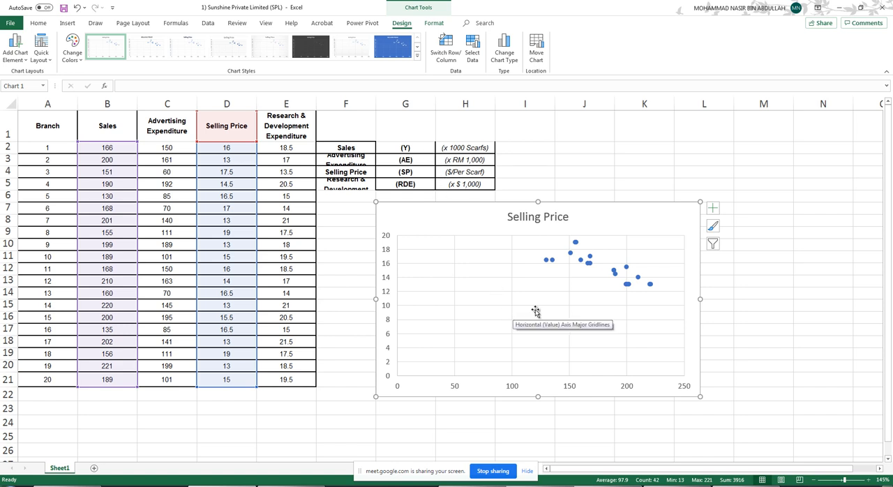
- Try switching rows and columns in the chart's data source, switch them back, and cancel the changes
left_click(389, 249)
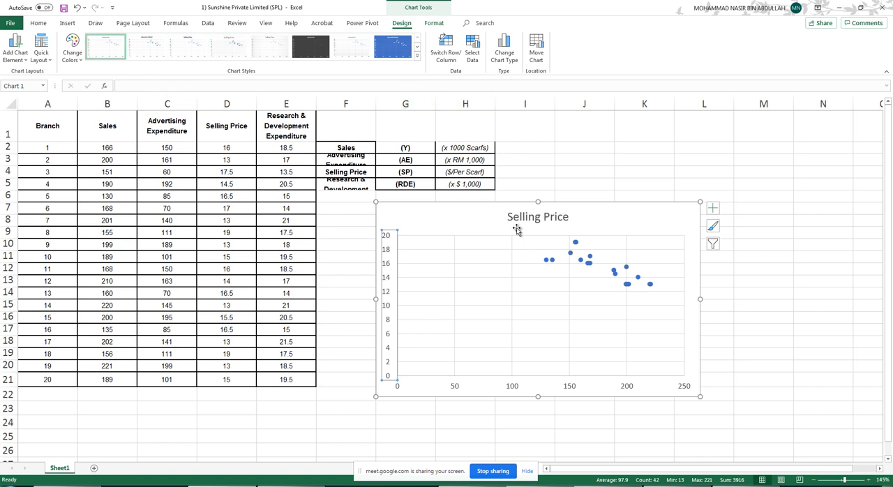
left_click(472, 52)
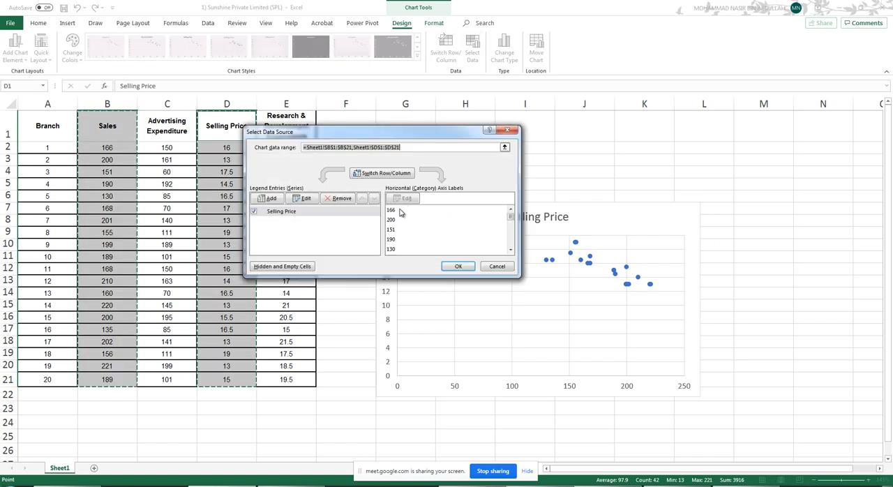
left_click(394, 219)
left_click(393, 210)
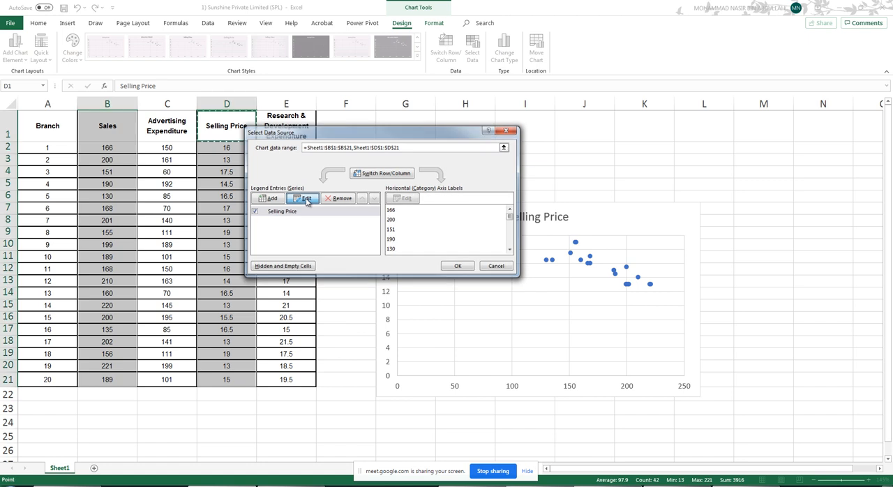
left_click(306, 199)
key("Escape")
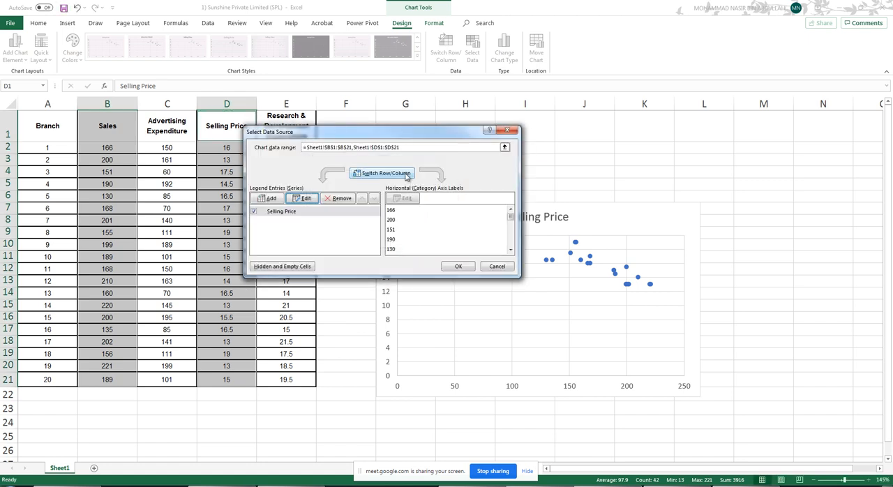
left_click(407, 175)
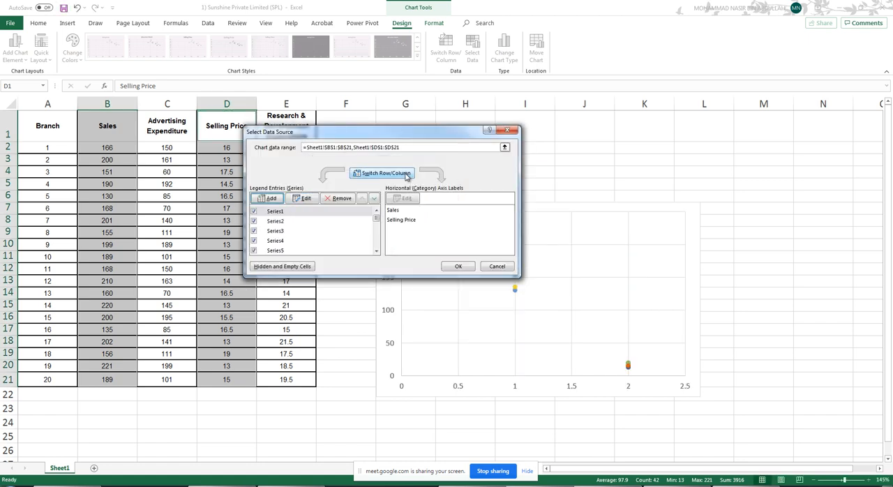
left_click(395, 209)
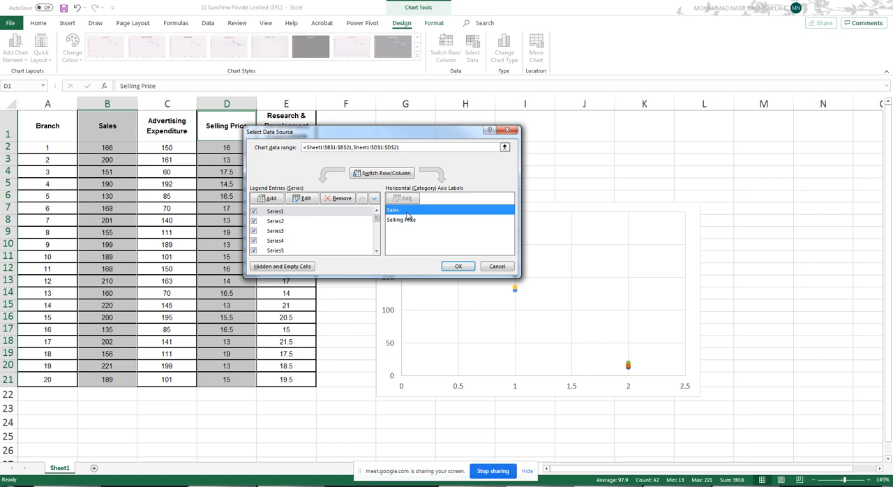
left_click(398, 175)
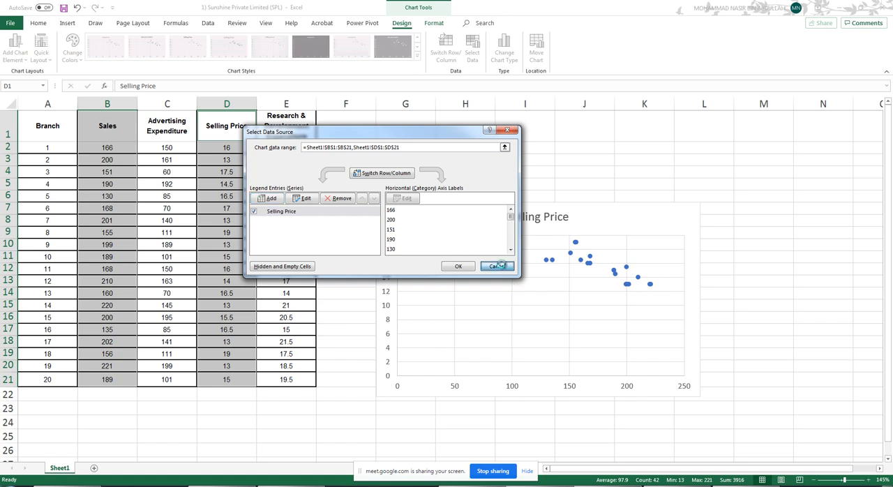
left_click(497, 267)
- Delete the Selling Price scatter chart
left_click(632, 169)
left_click(626, 225)
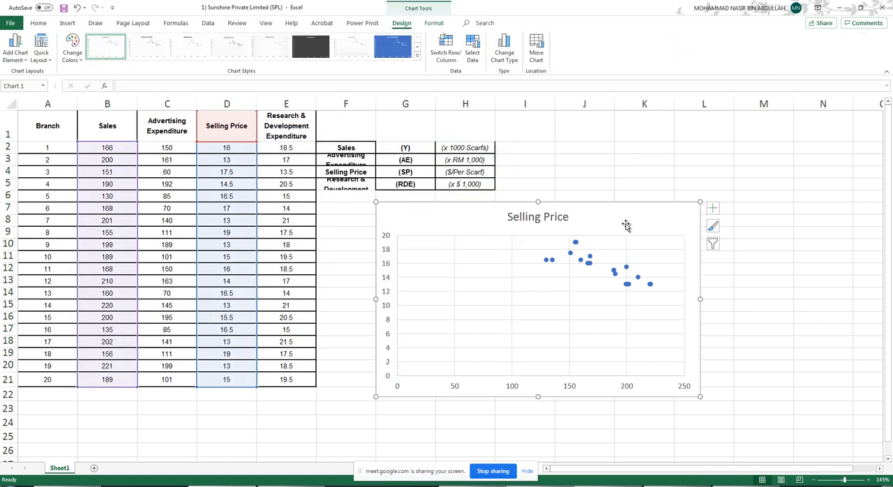
key("Delete")
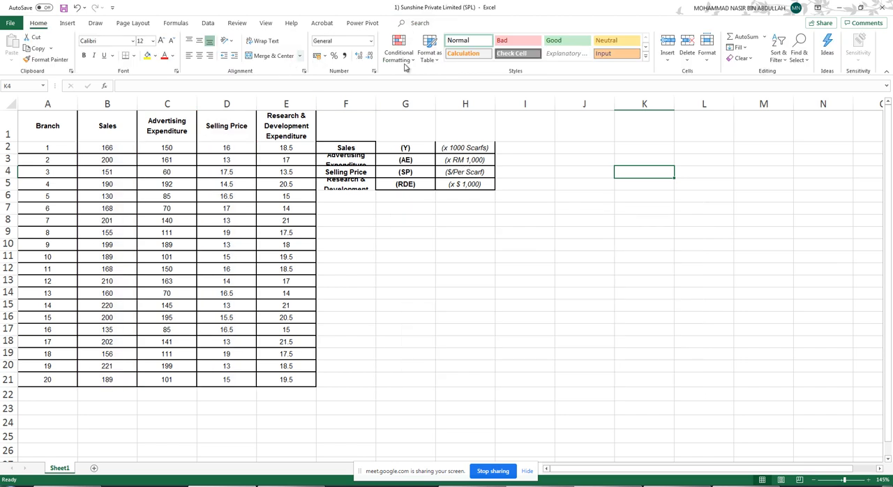
- Insert an empty scatter chart without preselected data and place it beside the data, below the legend
left_click(67, 23)
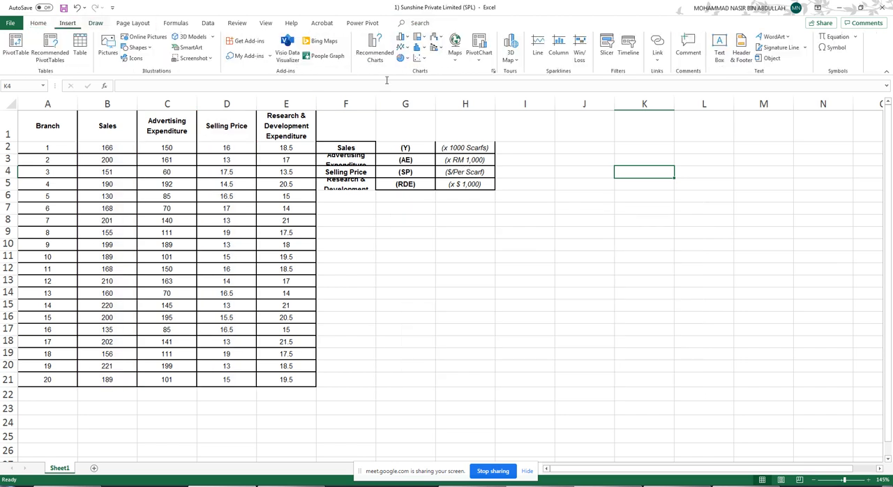
left_click(414, 58)
left_click(425, 89)
left_click_drag(477, 238, 569, 247)
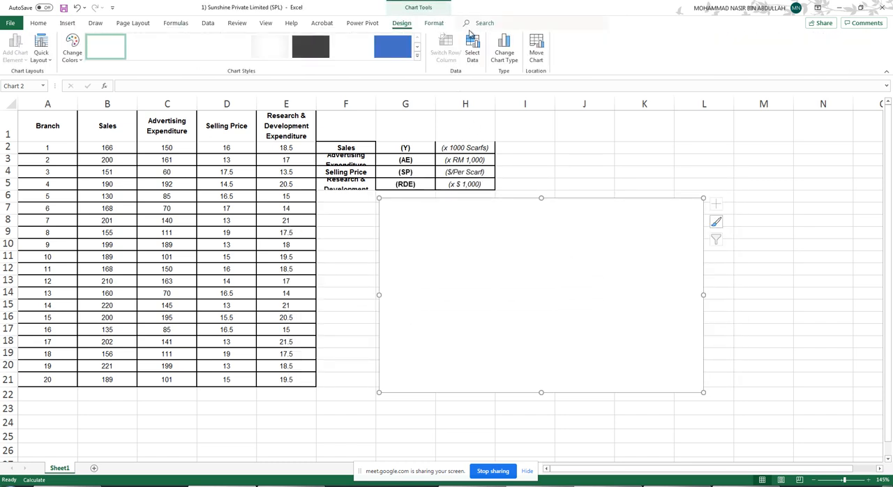
- Start adding a data series to the empty scatter chart and take its name from the Sales header in B1
left_click(475, 49)
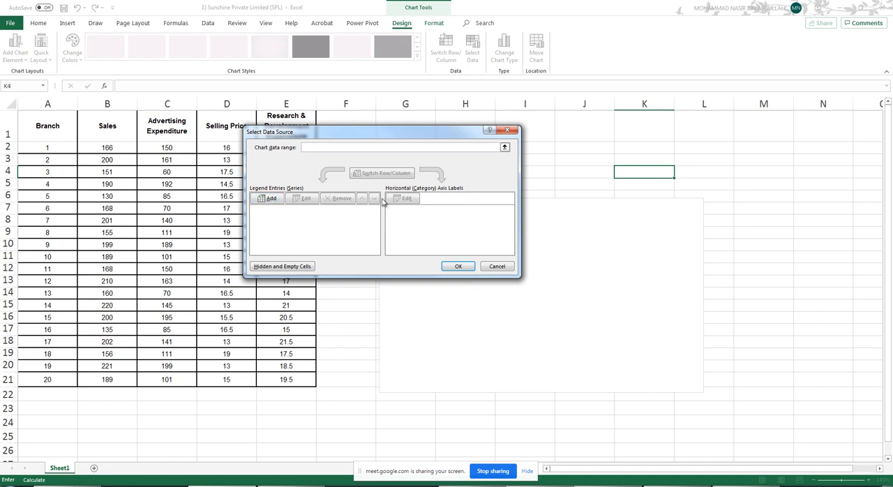
left_click(268, 199)
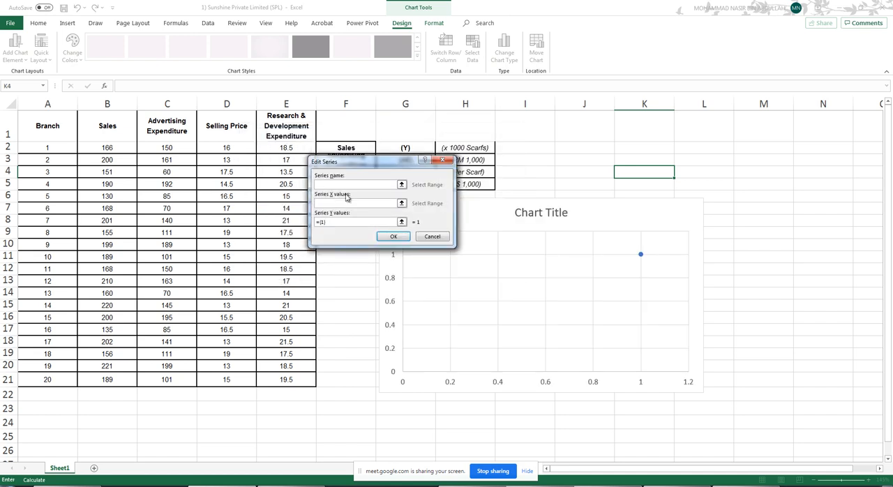
left_click(401, 185)
left_click(445, 179)
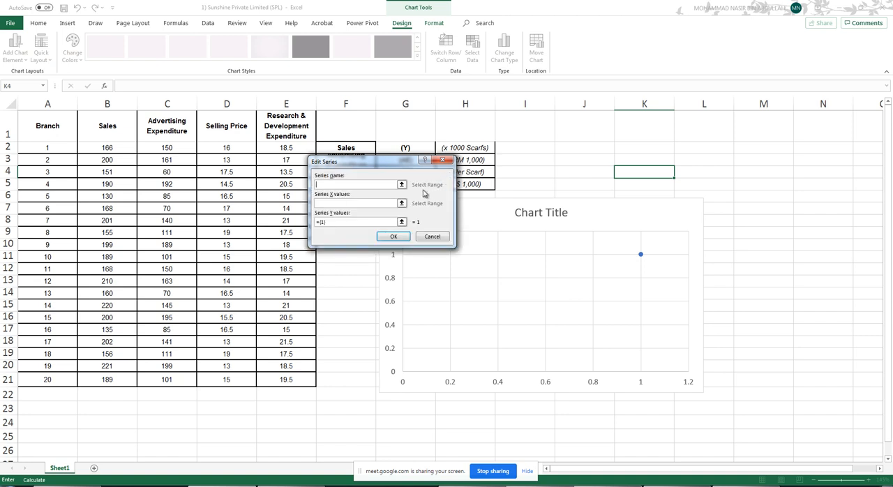
left_click(402, 185)
left_click(110, 124)
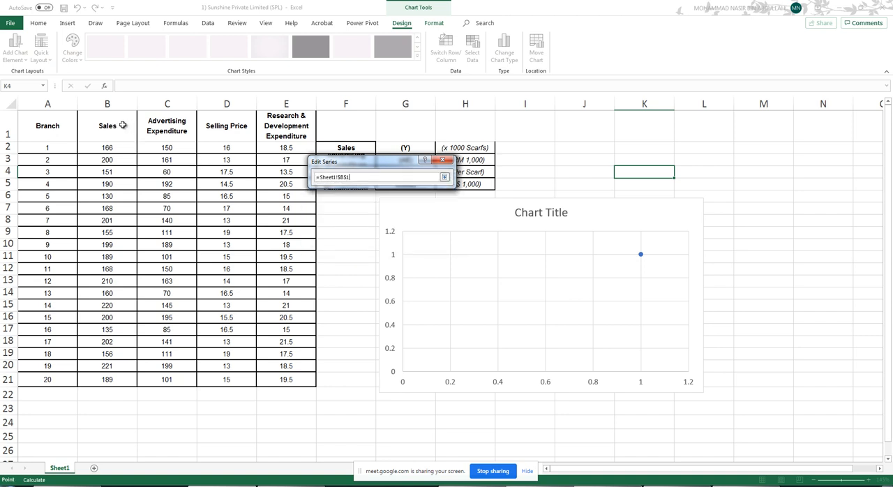
left_click(444, 177)
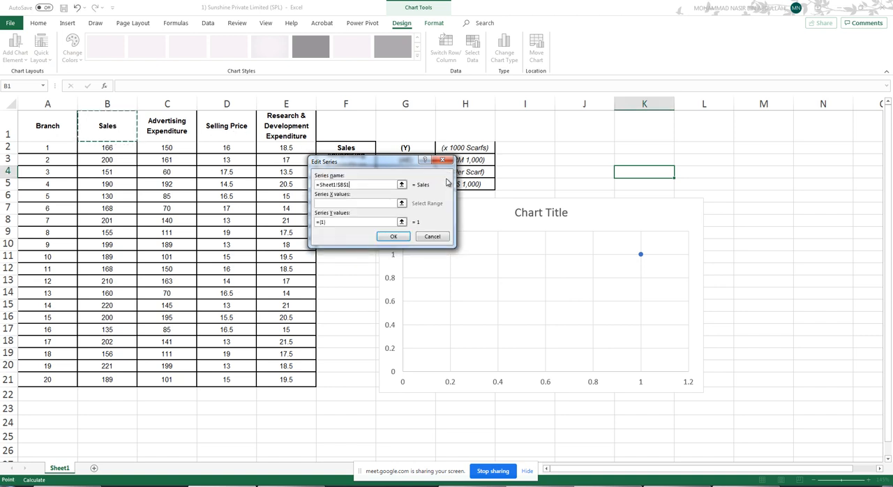
- Try D2:D21 as the series X values and B2:B21 as the Y values, and discard the chart's new data series
left_click(402, 203)
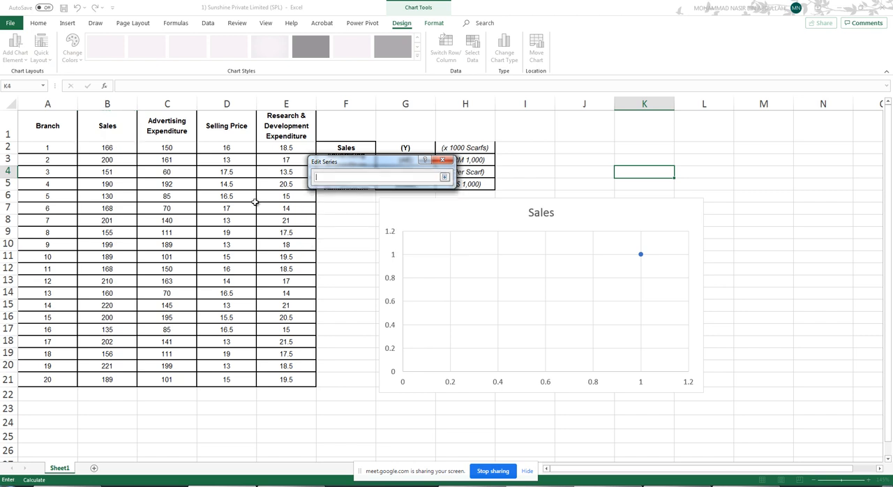
left_click(233, 147)
left_click_drag(234, 160, 233, 379)
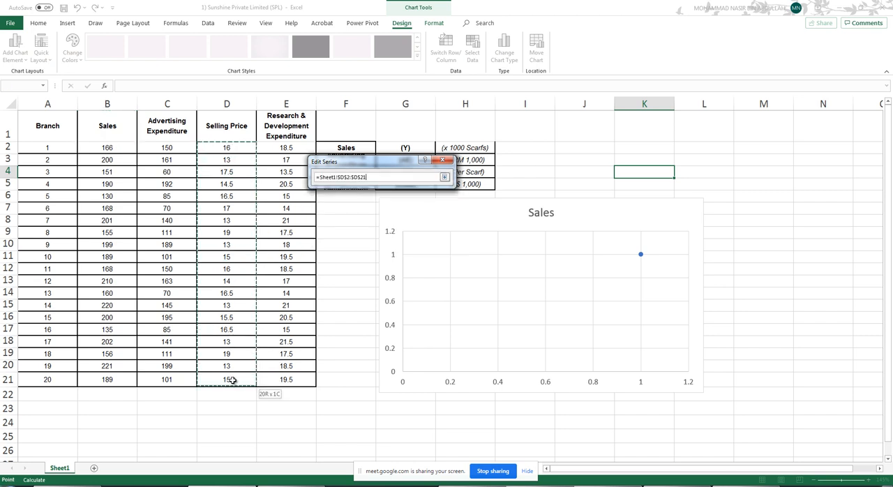
left_click(444, 177)
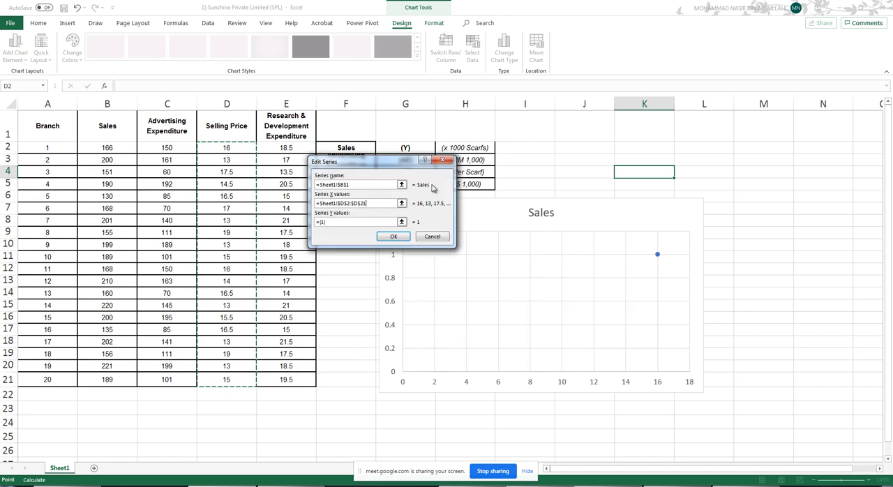
left_click(401, 222)
left_click_drag(128, 148, 124, 378)
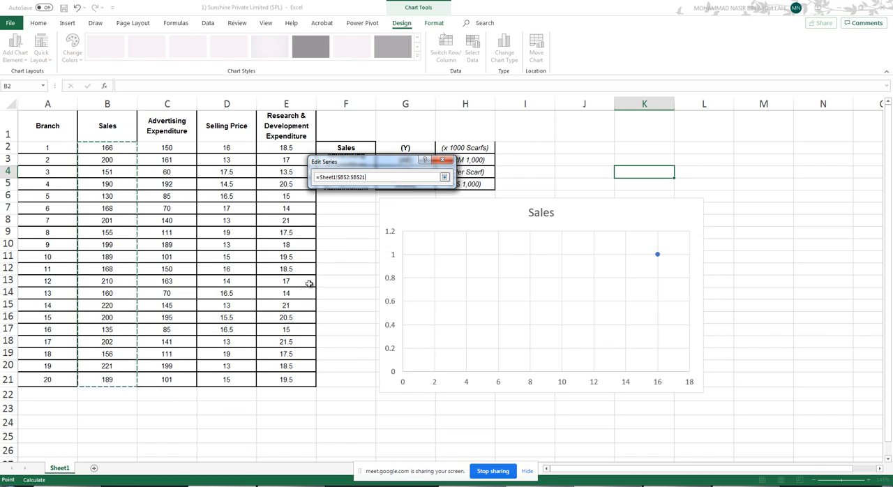
left_click(444, 177)
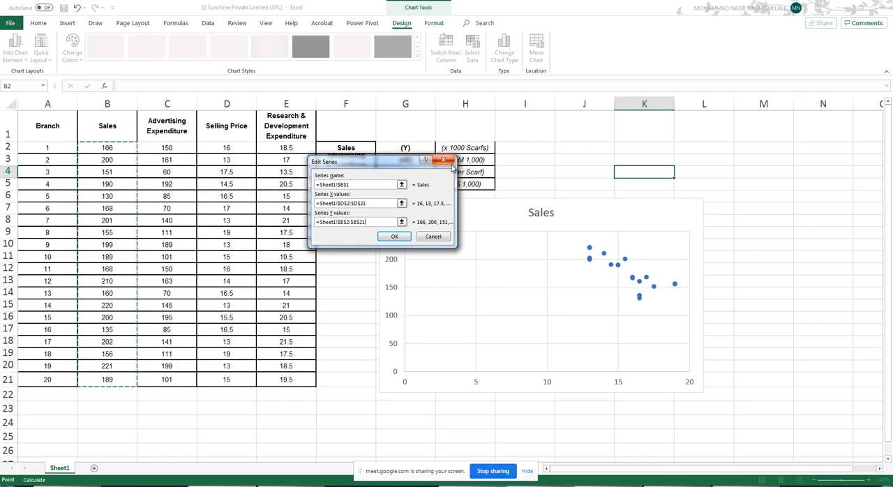
left_click(450, 163)
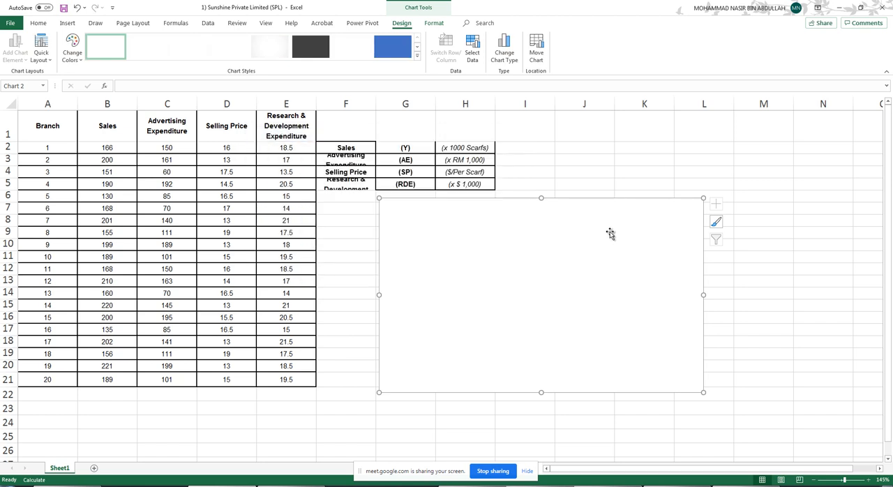
- Delete the empty chart, insert a new blank scatter chart, and place it beside the data, below the legend table
key("Delete")
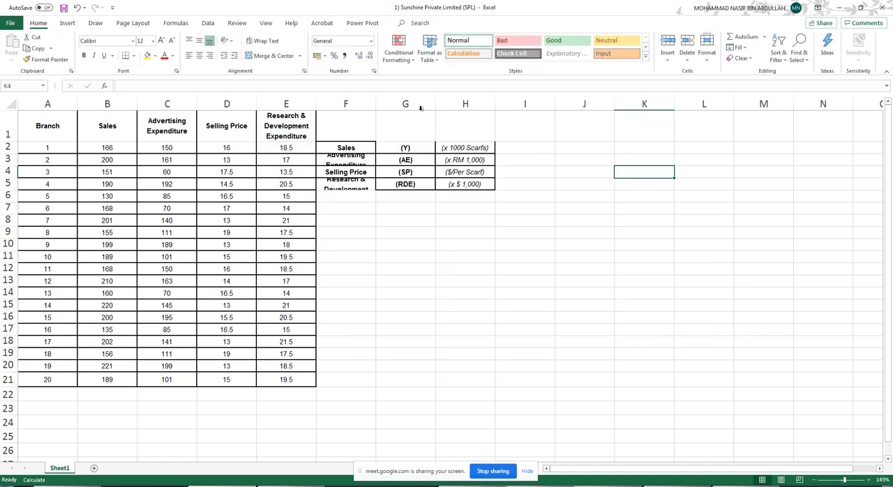
left_click(67, 23)
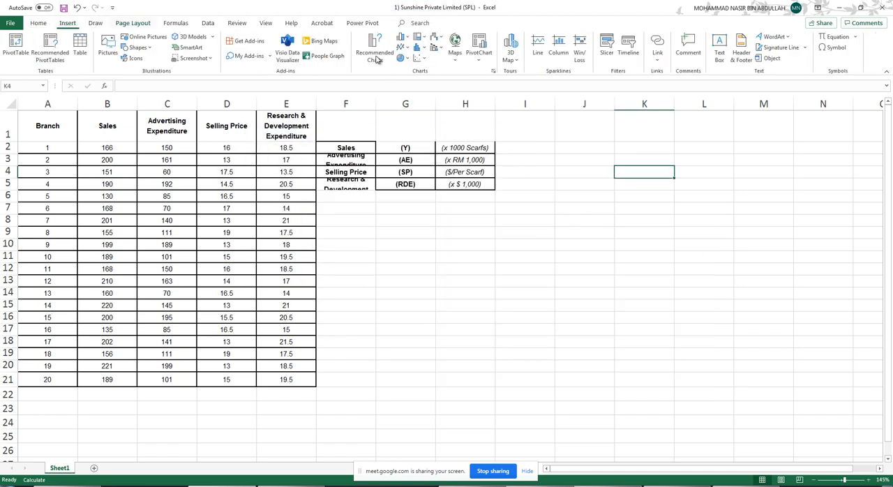
left_click(421, 61)
left_click(426, 98)
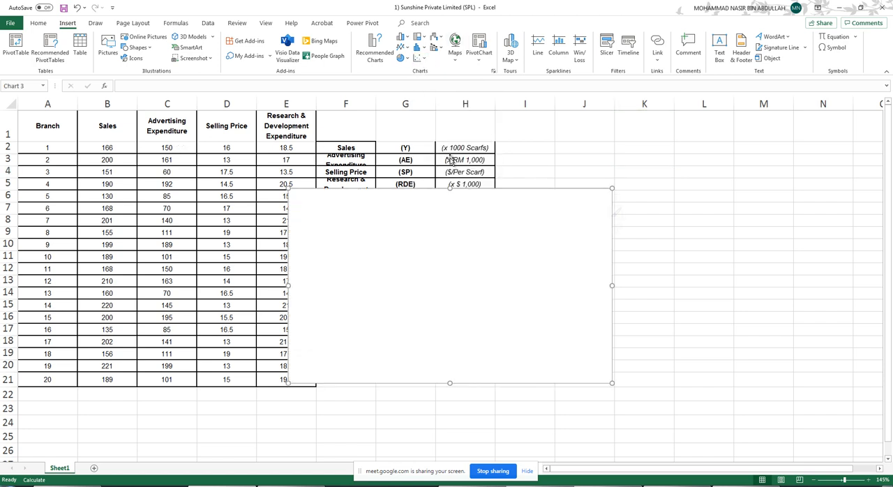
left_click_drag(493, 244, 556, 247)
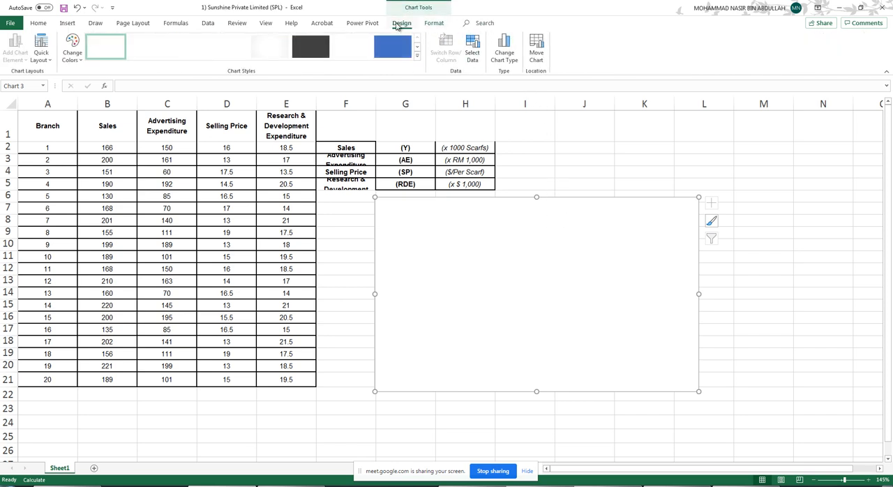
- Start adding a data series to the blank chart with the Selling Price range D2:D21 as its X values
left_click(472, 46)
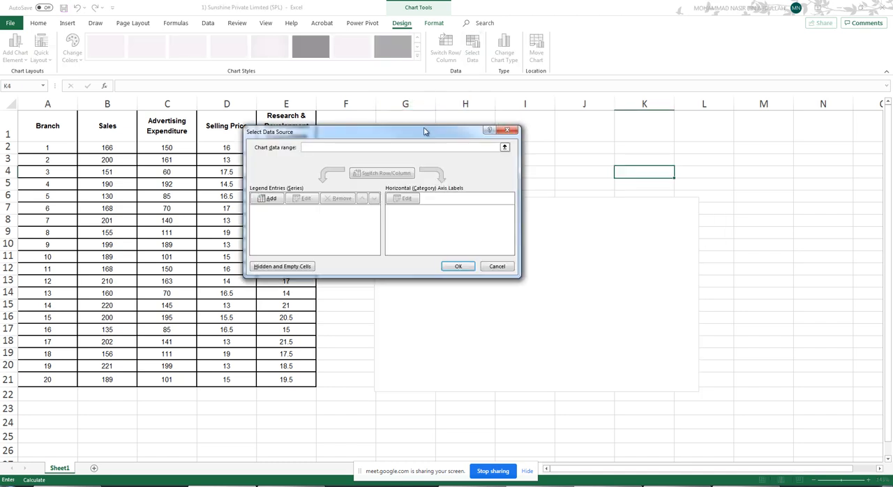
mouse_move(480, 112)
left_mouse_down()
mouse_move(490, 105)
mouse_move(481, 104)
left_mouse_up()
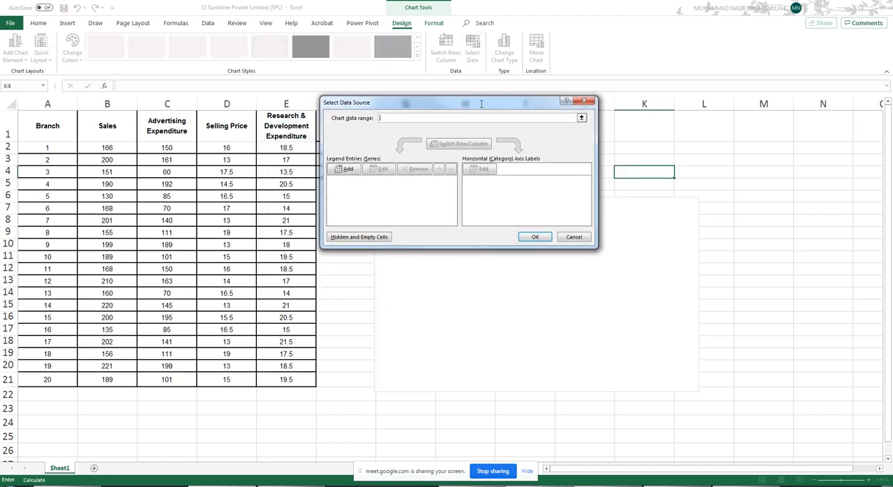
left_click(348, 172)
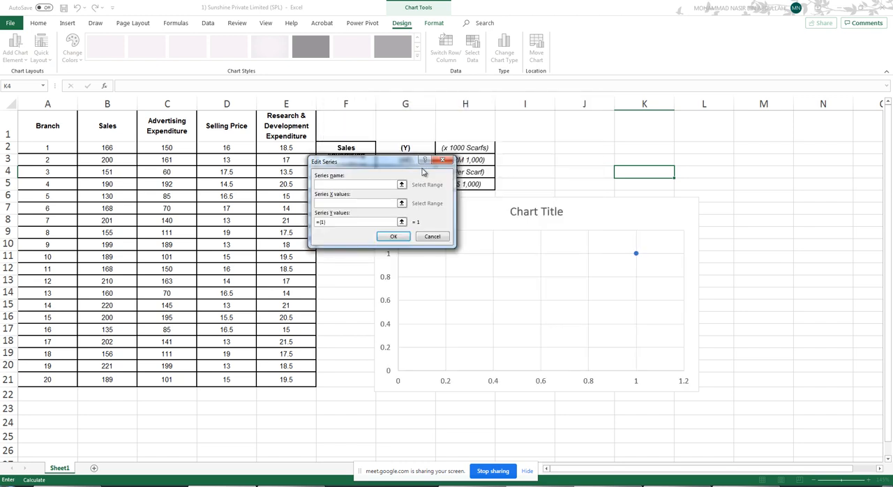
left_click(401, 203)
left_click_drag(224, 148, 225, 379)
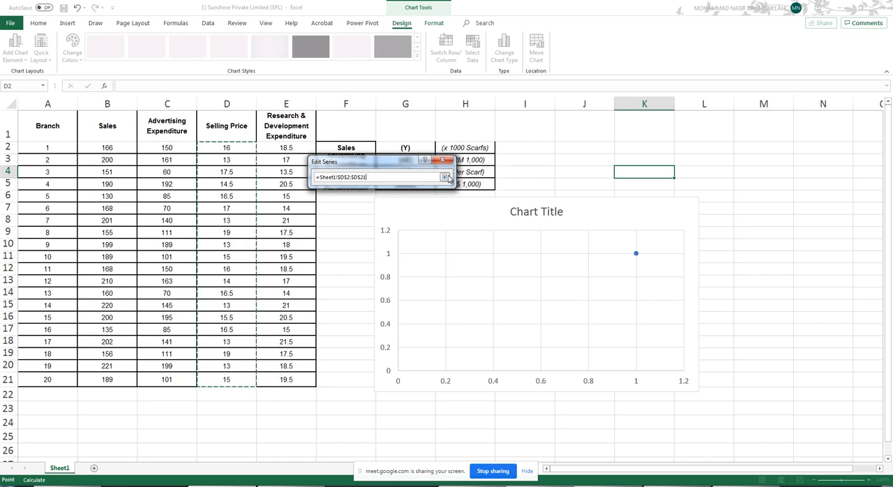
left_click(445, 177)
- Try the Sales range B2:B21 as the series Y values, and cancel the data source changes
left_click(401, 222)
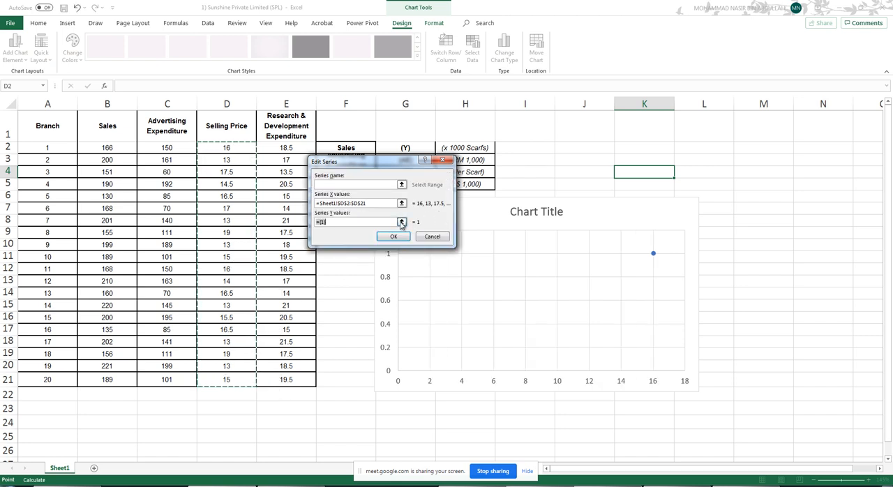
left_click_drag(111, 148, 115, 373)
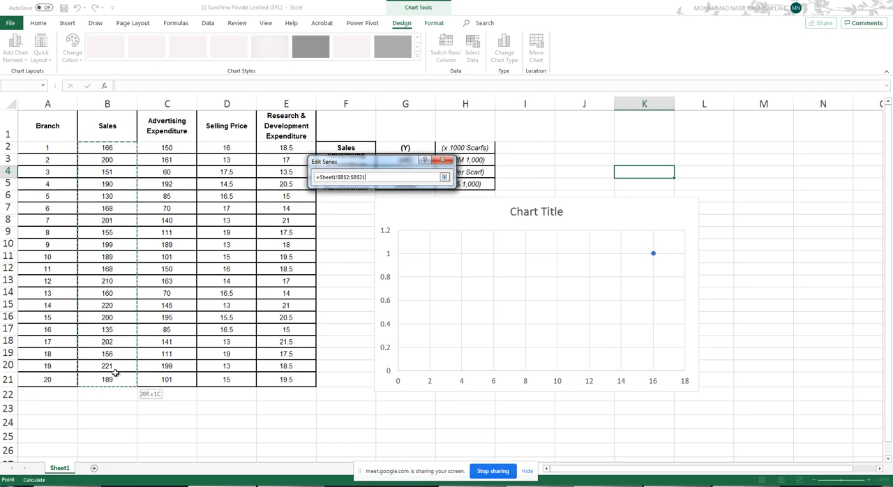
left_click(444, 177)
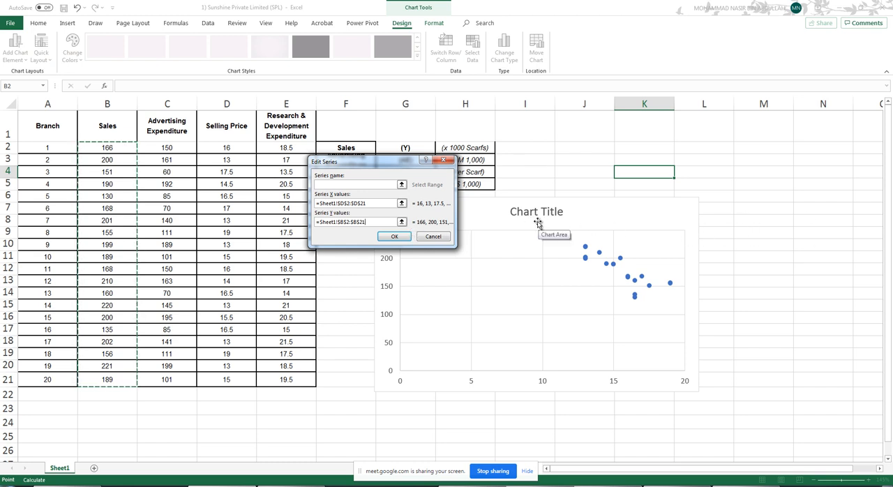
left_click(432, 236)
left_click(579, 240)
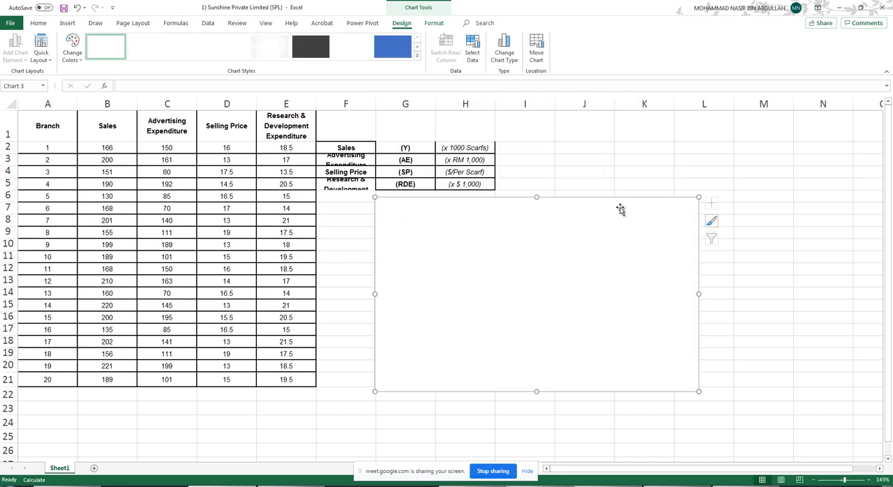
- Replace the blank chart with a newly inserted empty scatter chart, placed beside the data and below the legend table
key("Delete")
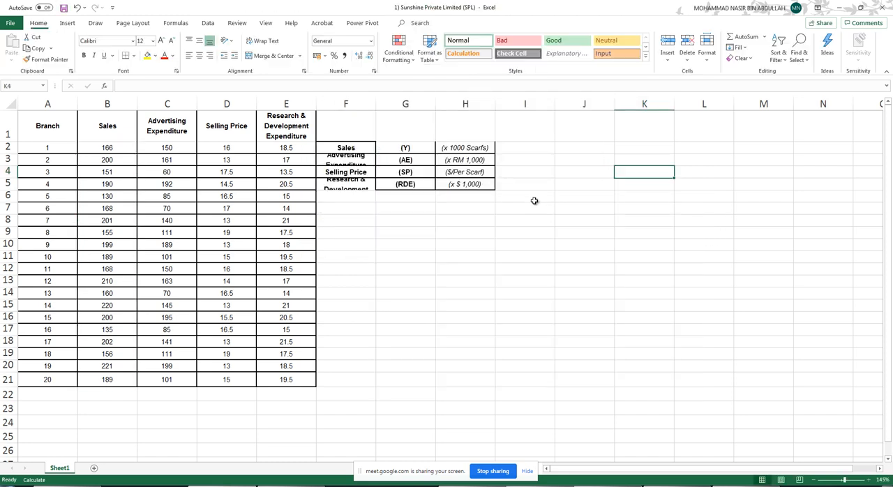
left_click(67, 23)
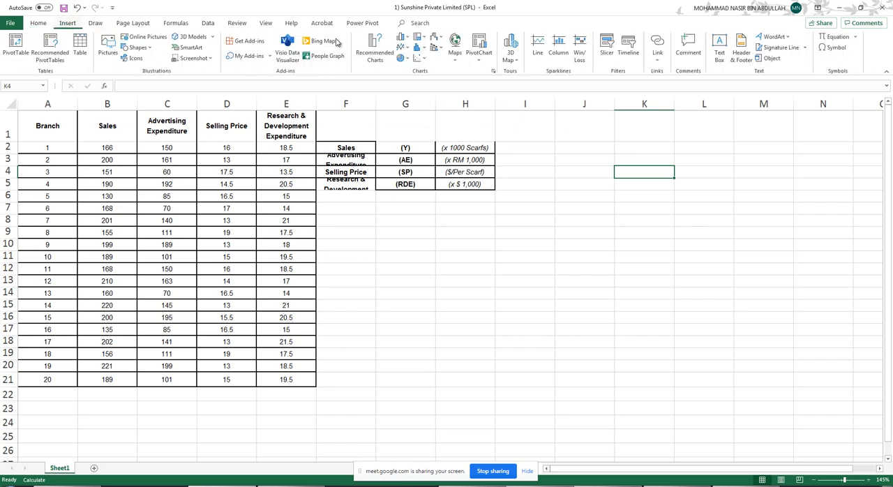
left_click(418, 58)
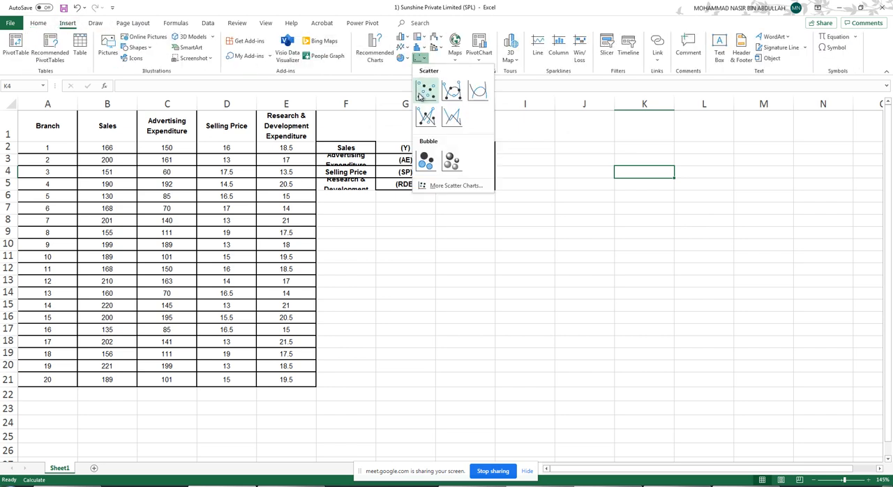
left_click(425, 91)
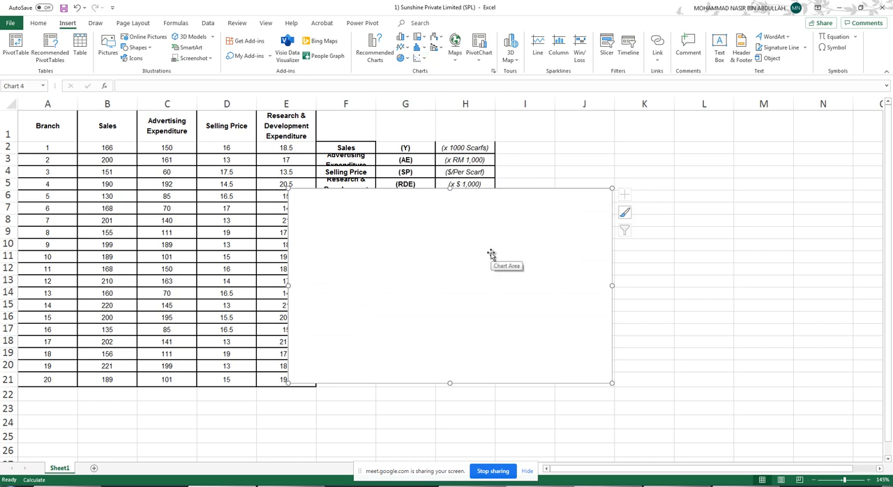
left_click_drag(502, 253, 592, 268)
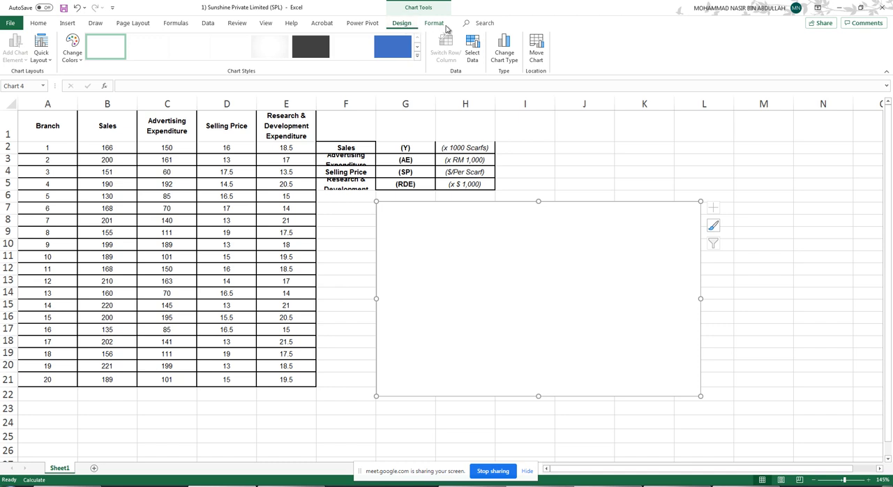
- Add a data series to the scatter chart with the Selling Price range D2:D21 as its X values
left_click(473, 53)
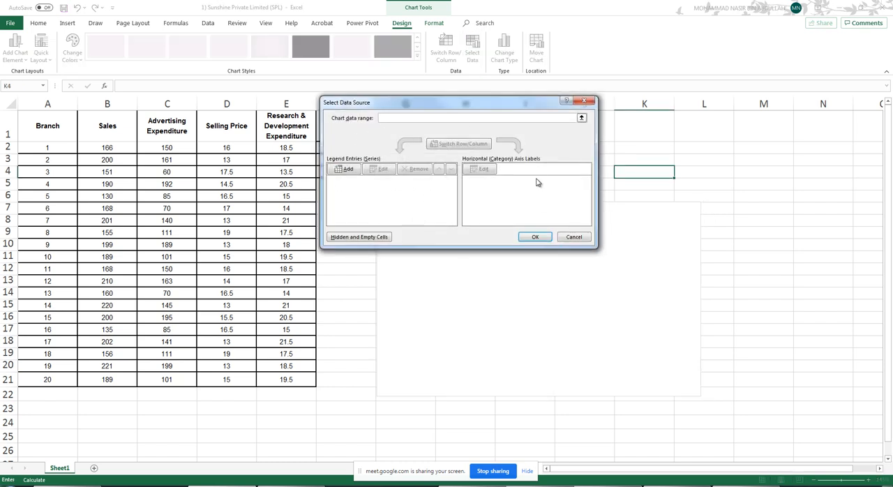
left_click(341, 170)
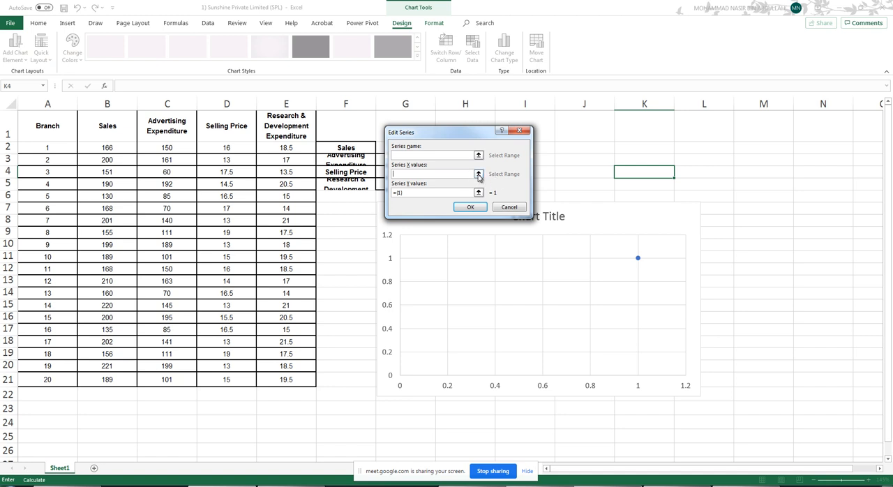
left_click(478, 174)
left_click_drag(225, 147, 236, 378)
key("Return")
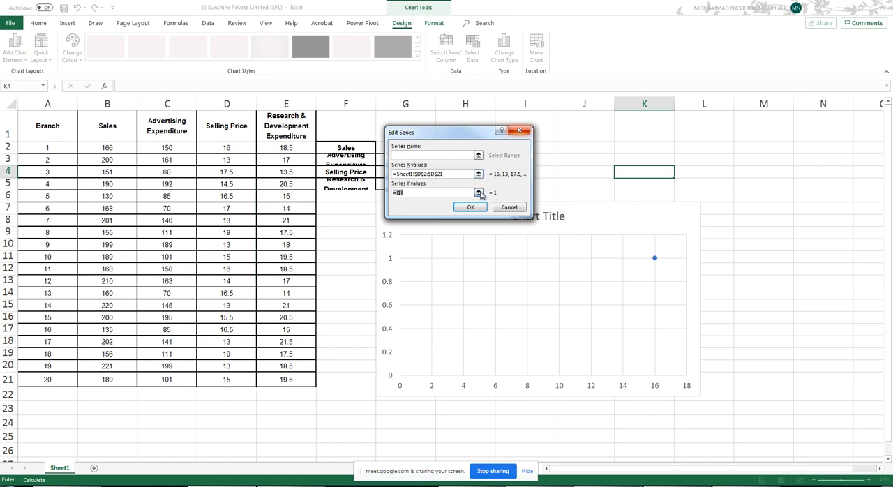
- Set the series Y values to the Sales range B2:B21 and accept the chart's data source
left_click(478, 192)
left_click_drag(120, 151, 115, 380)
left_click(521, 149)
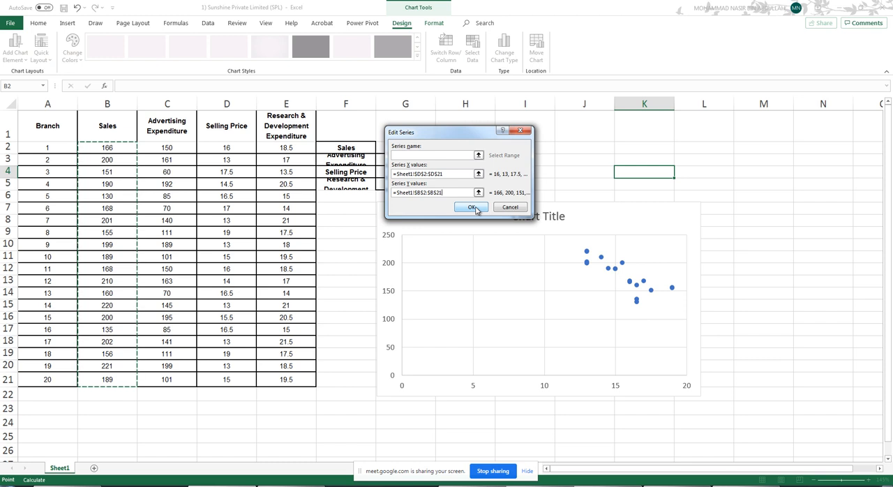
left_click(472, 208)
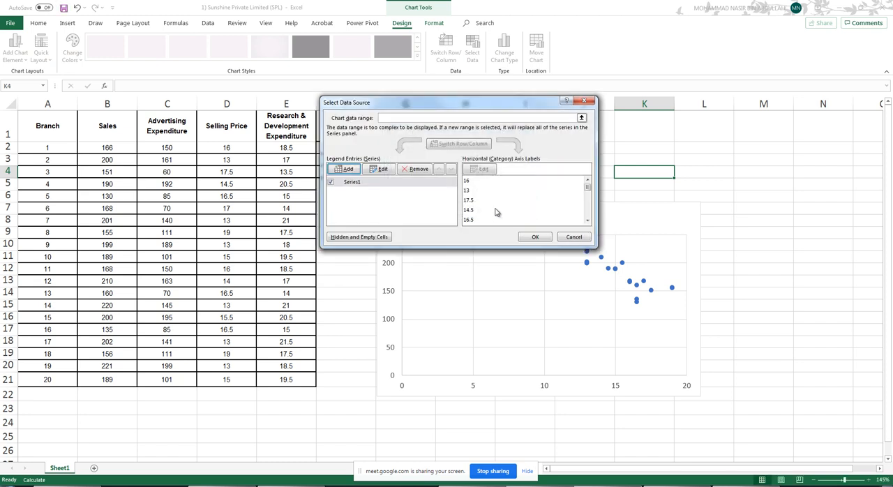
left_click(533, 237)
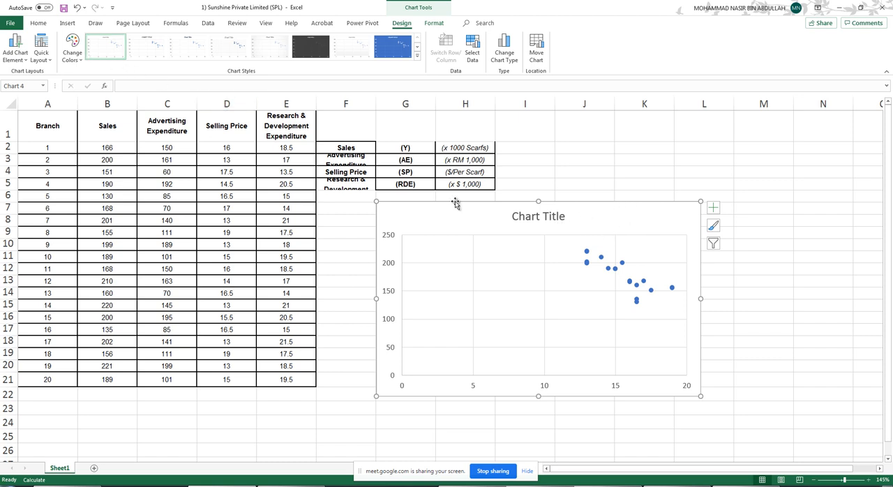
- Apply the first quick layout to the scatter chart to add axis titles and a series legend
left_click(51, 62)
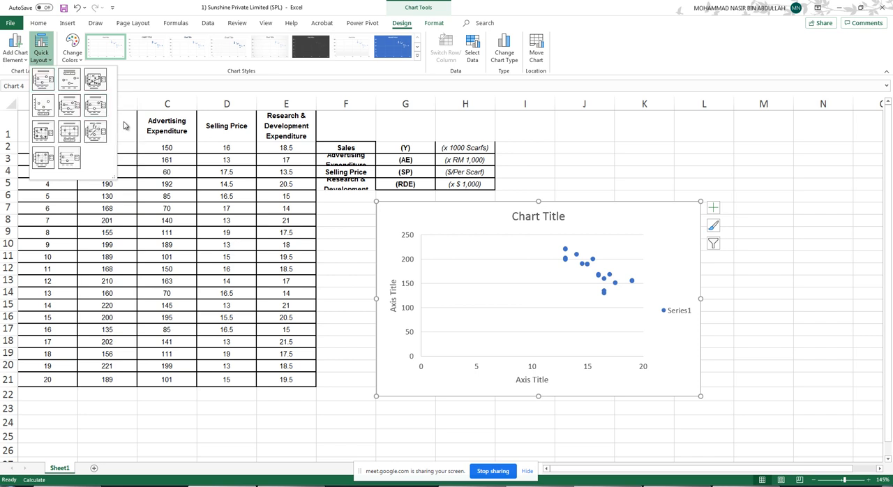
left_click(44, 84)
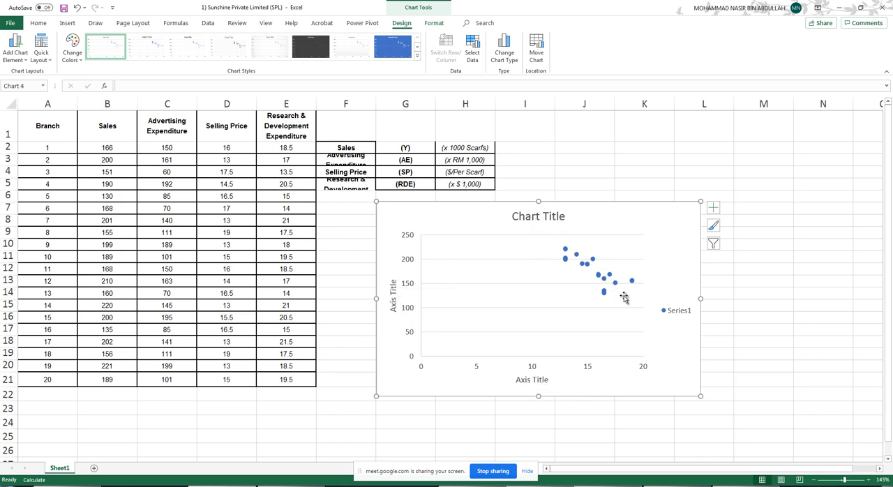
- Delete the series legend from the scatter chart
left_click(681, 314)
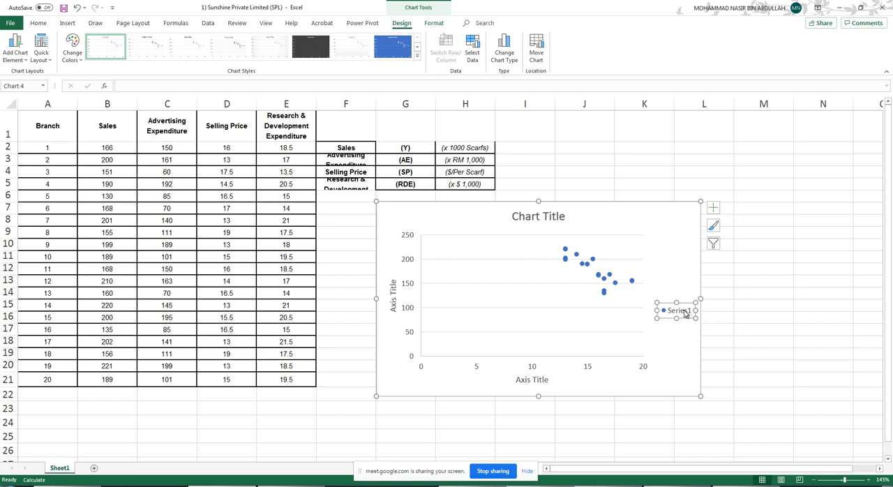
key("Delete")
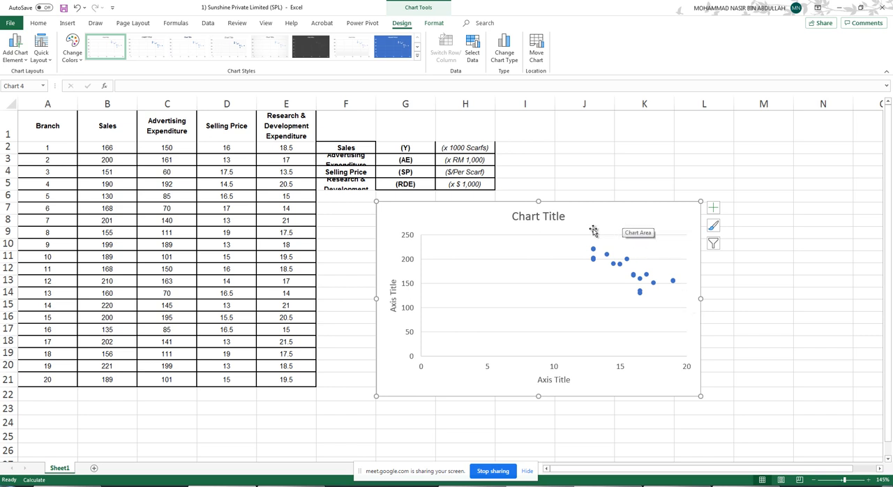
left_click_drag(606, 208, 631, 211)
left_click_drag(617, 210, 617, 211)
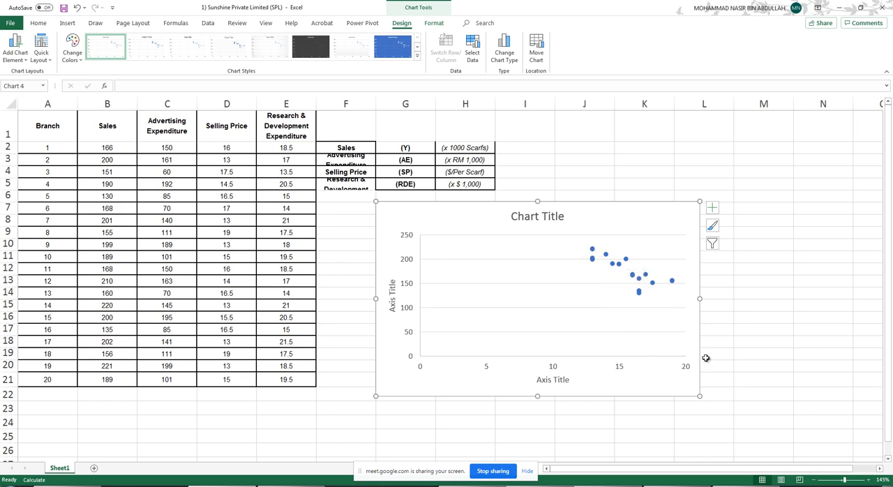
left_click(860, 485)
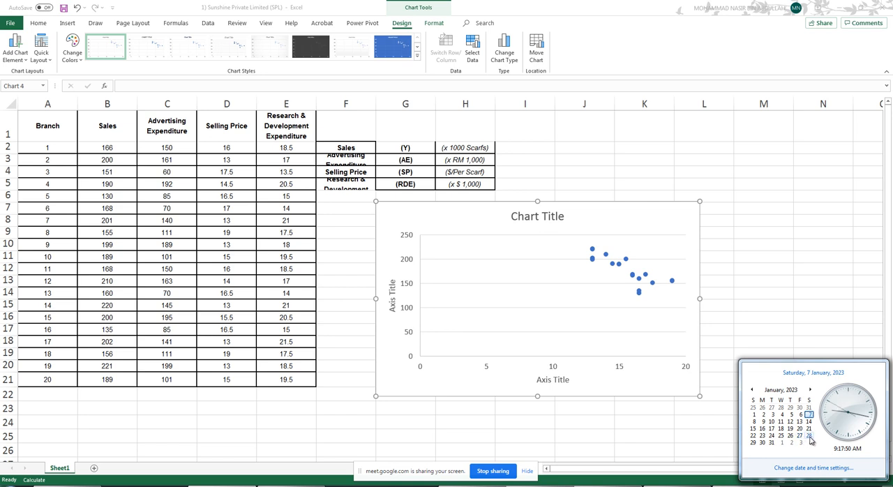
left_click(657, 220)
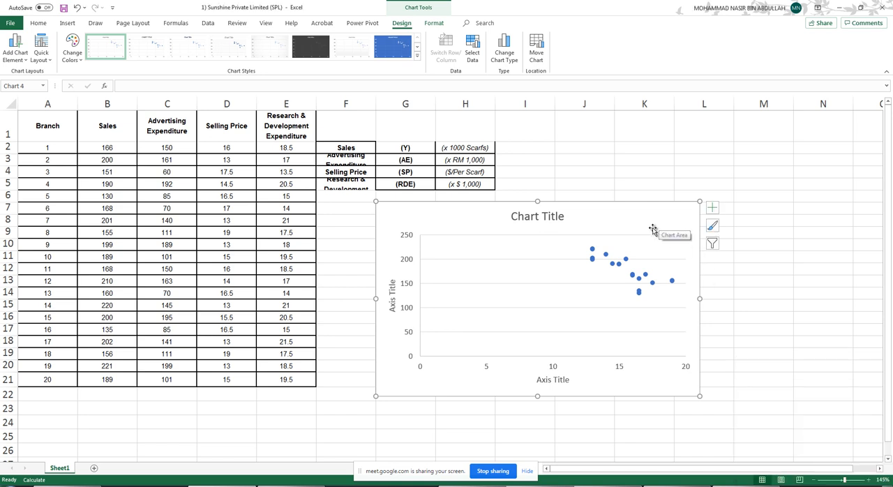
- Replace the chart title with "A scatter diagram showing relationship between Sales and Selling Price"
left_click(525, 217)
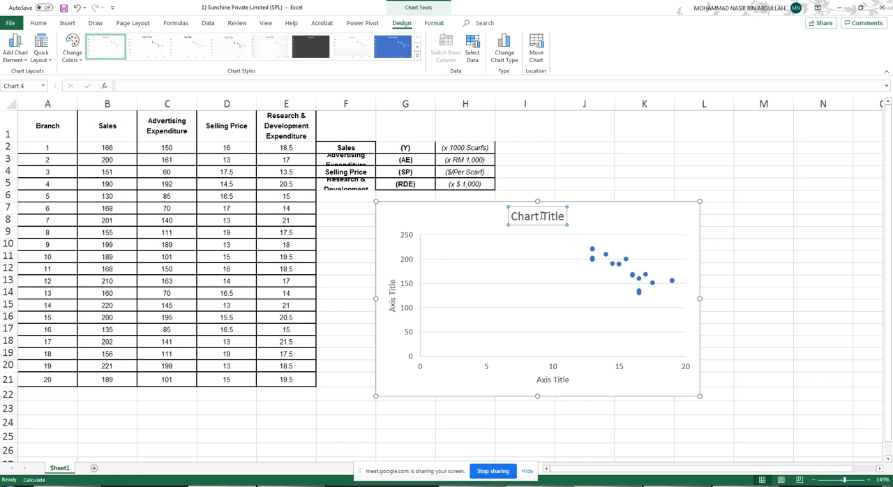
double_click(542, 216)
left_click(546, 216)
triple_click(558, 217)
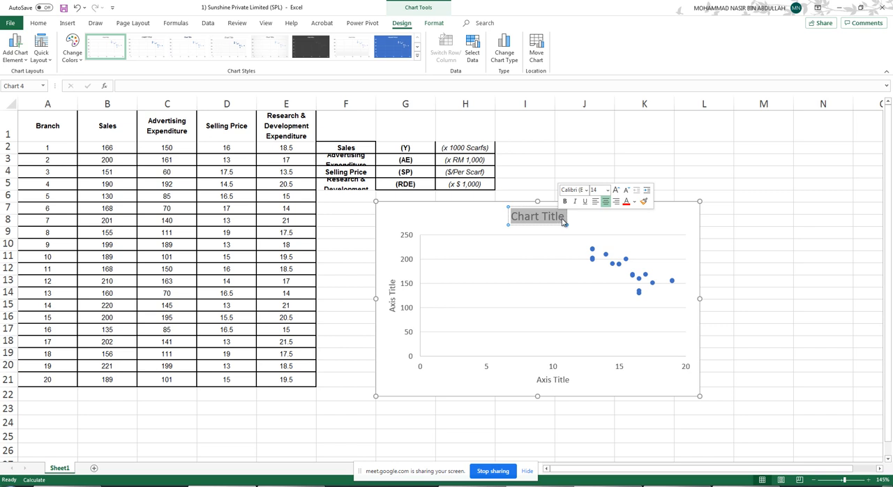
type("A")
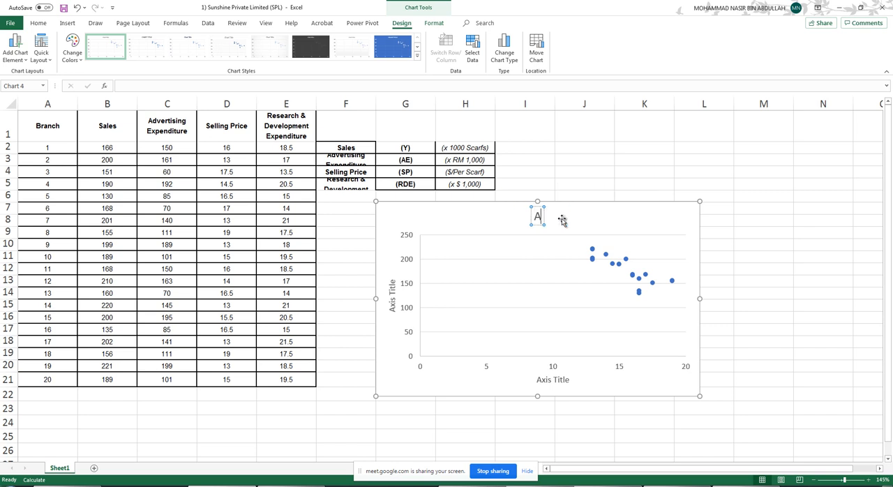
type(" ccatter")
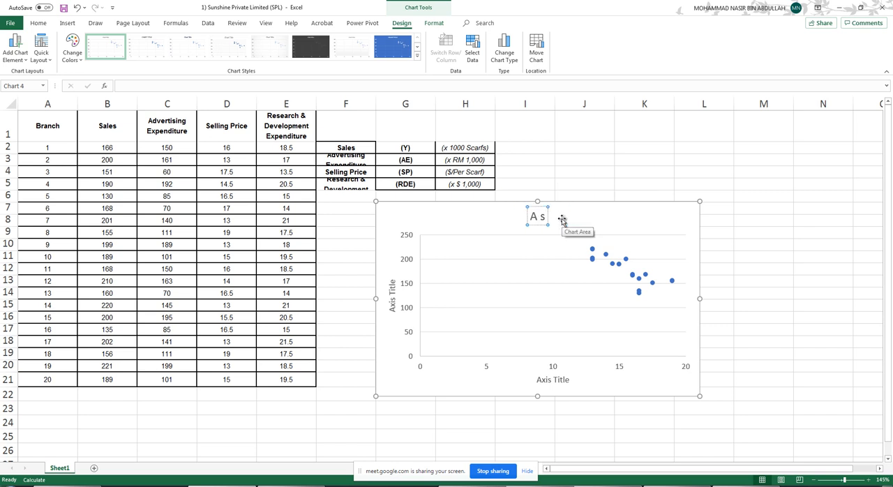
type(" di")
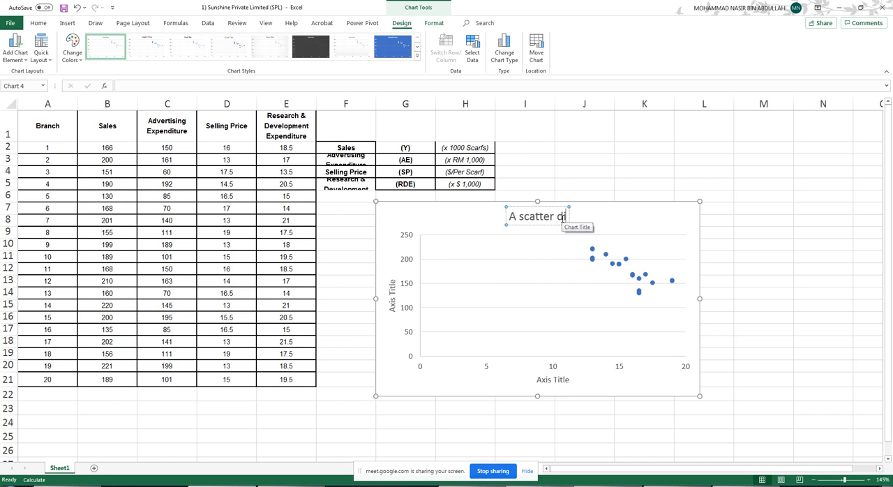
type("agram sho")
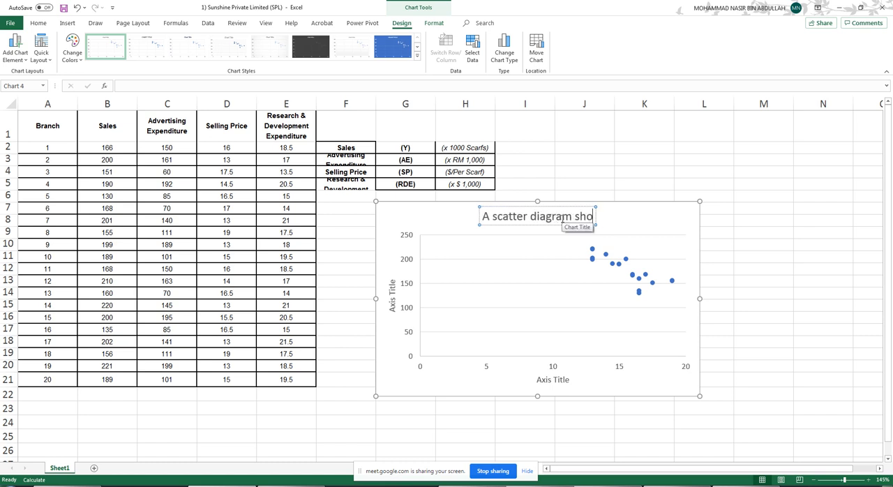
type("wing rel")
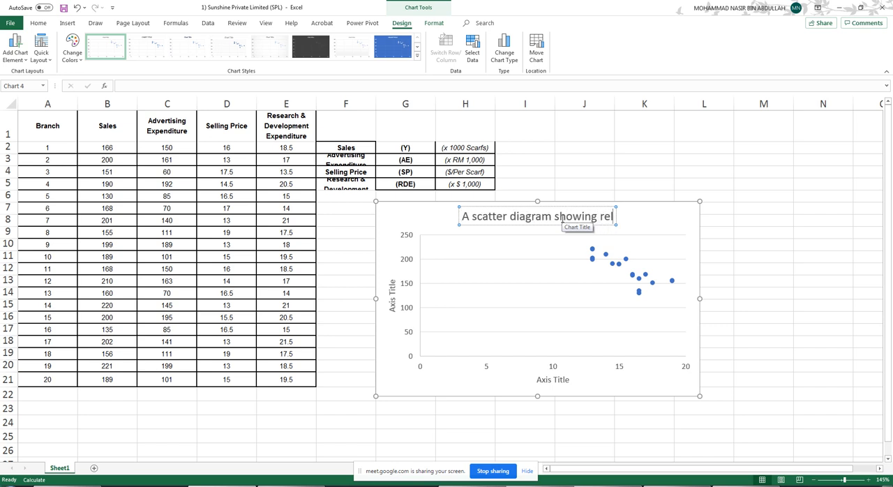
type("ationsh")
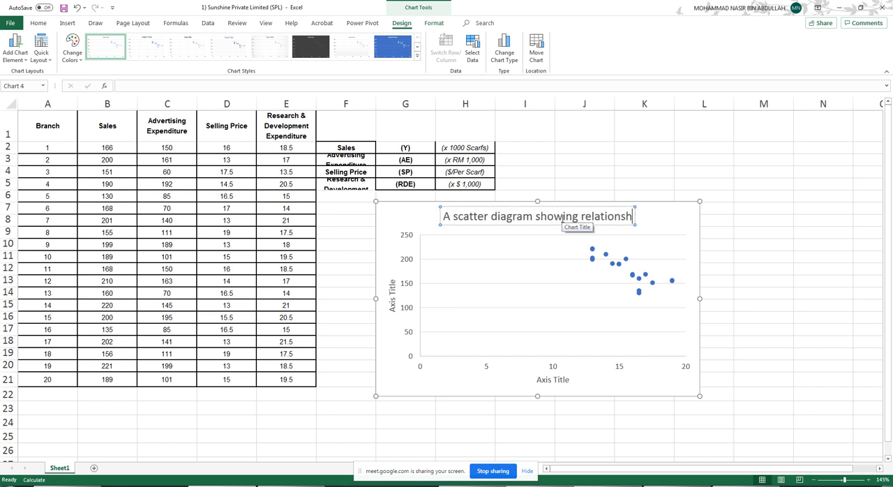
type("ip b")
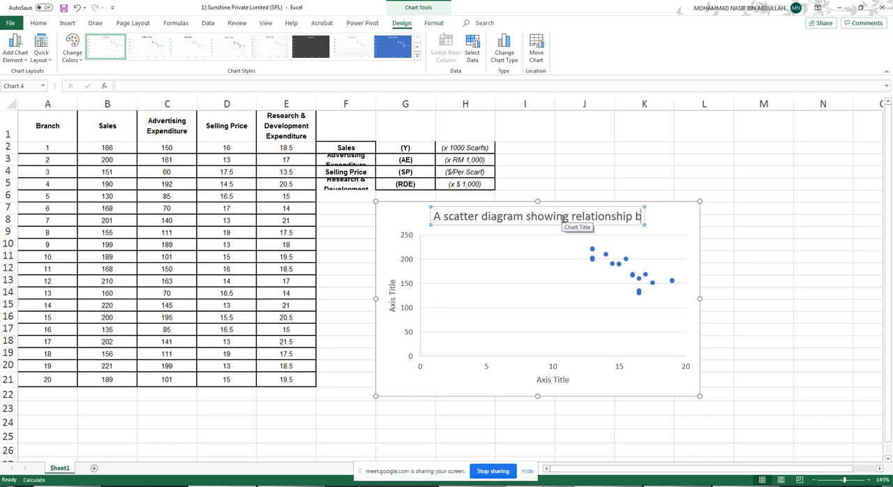
type("etween Sales a")
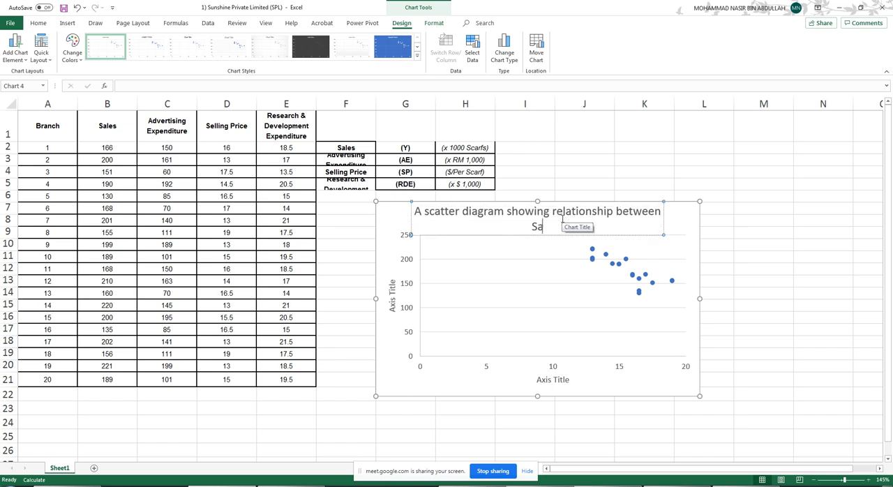
type("nd Selling")
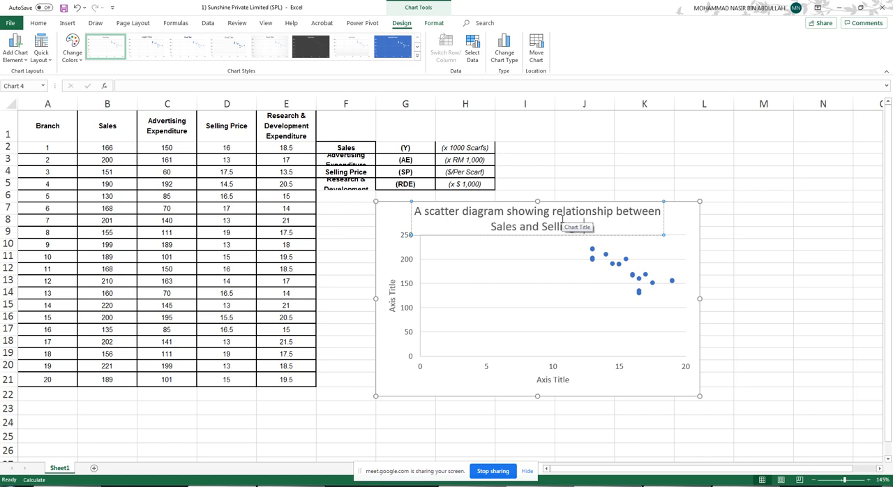
type(" Price")
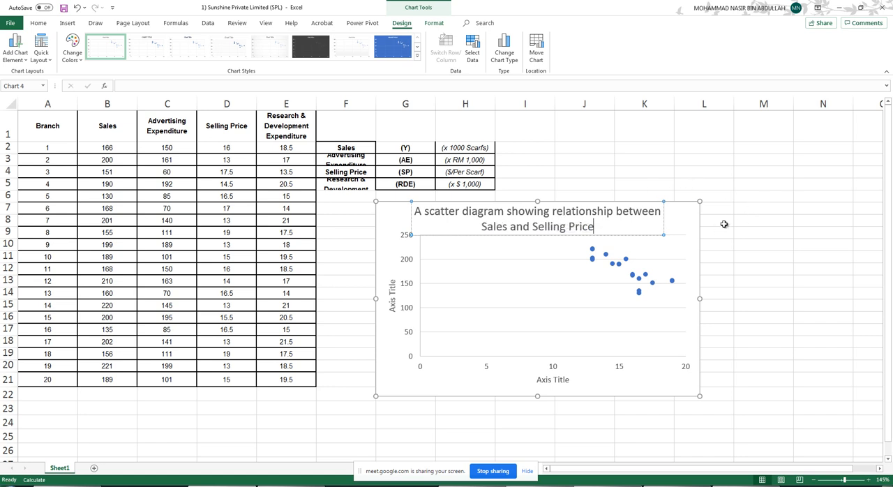
left_click(726, 221)
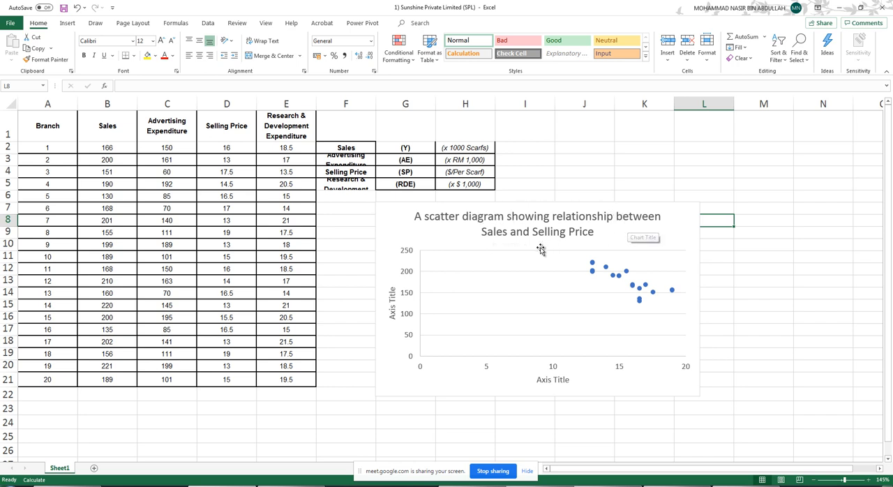
- Change the horizontal axis title of the scatter chart to "Selling Price"
left_click(556, 382)
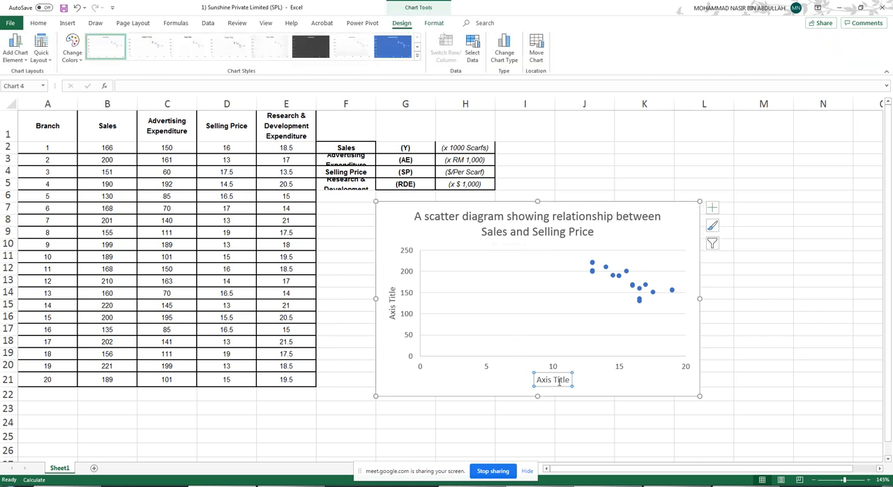
triple_click(558, 383)
type("Selling")
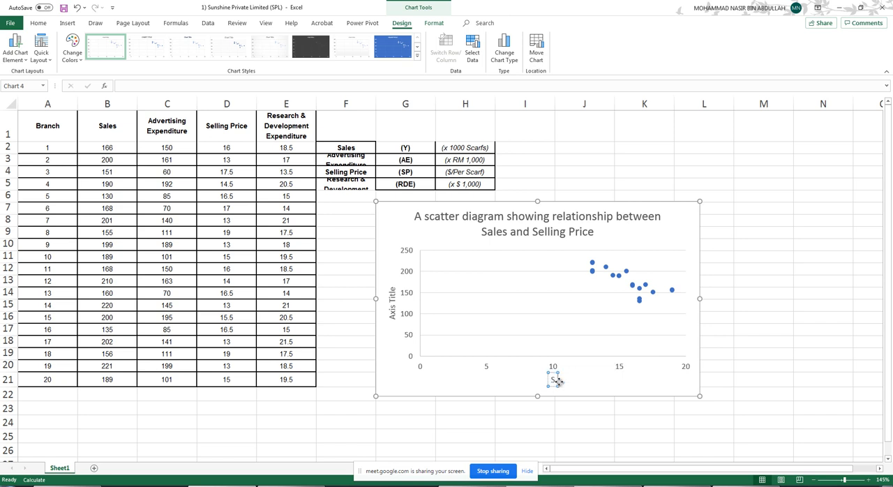
type(" Price")
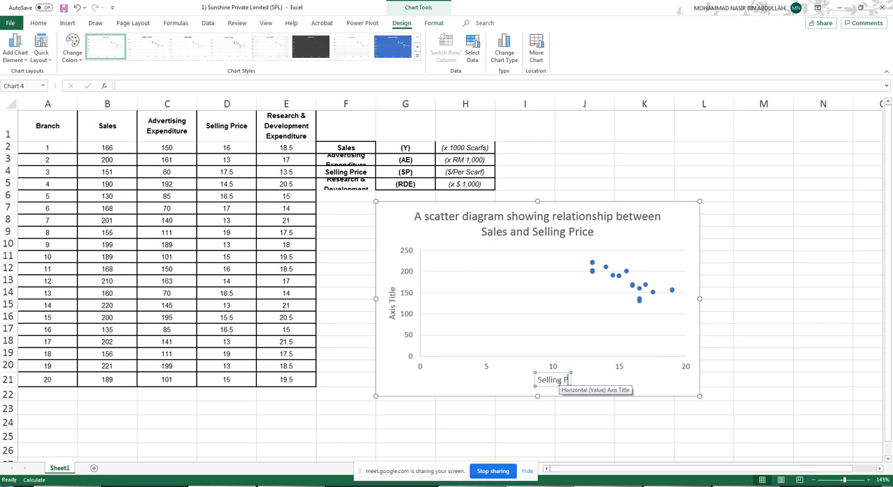
- Change the vertical axis title to "Sales" and close the chart formatting options
double_click(393, 313)
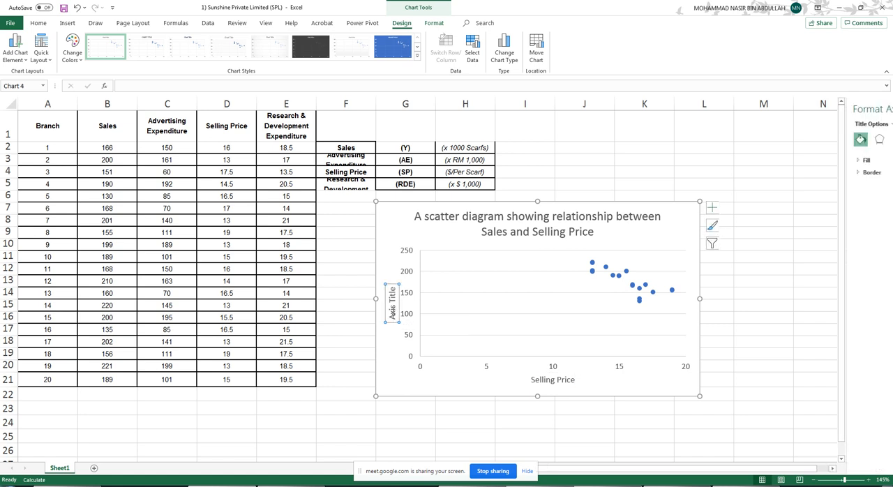
double_click(393, 313)
key("Delete")
key("Delete")
key("Delete")
key("Delete")
key("Delete")
key("Delete")
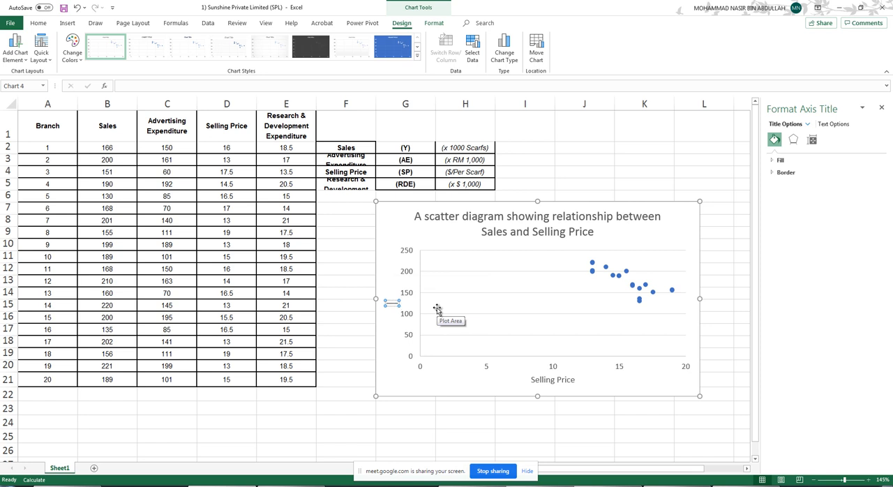
type("Sales")
left_click(694, 233)
left_click(695, 155)
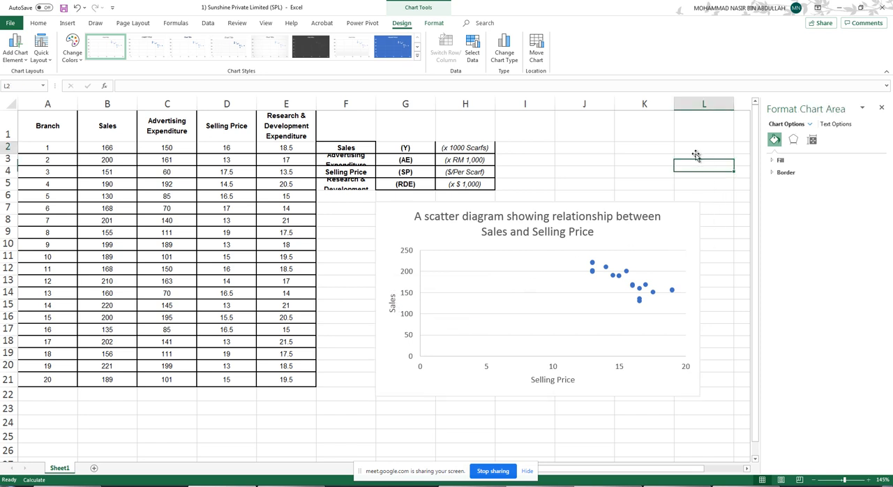
left_click(880, 108)
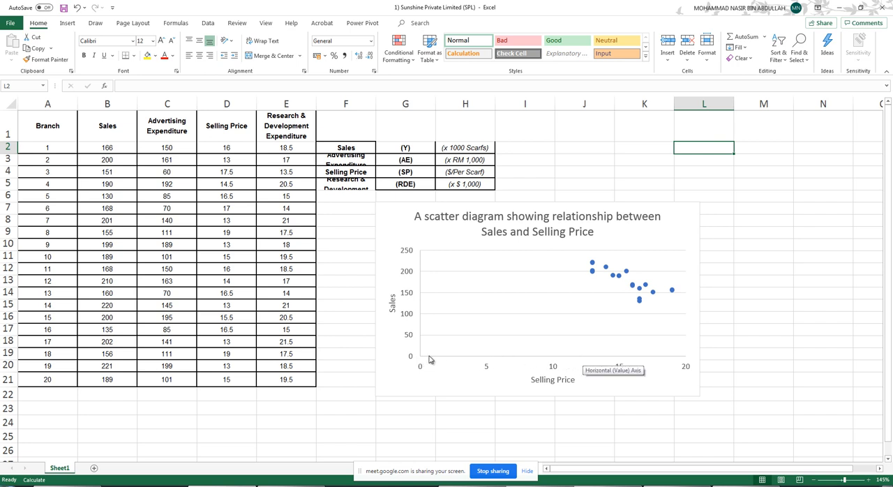
- Set the minimum bound of the horizontal Selling Price axis to 12
left_click(554, 367)
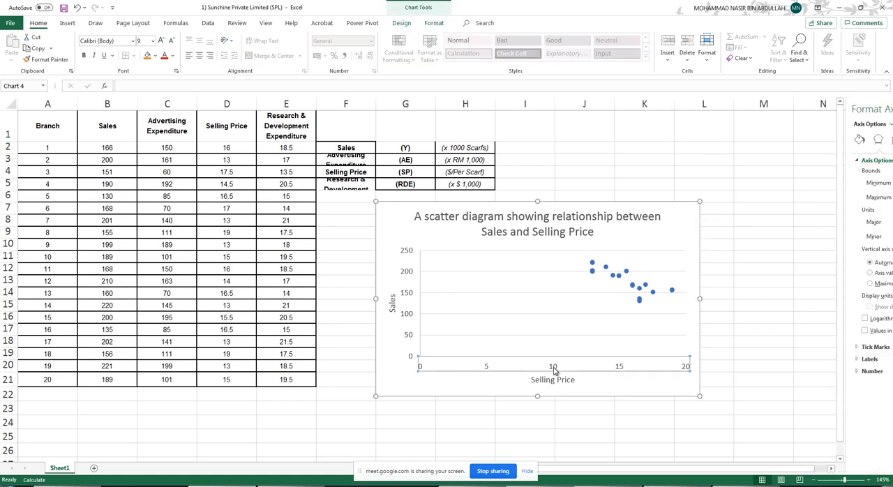
double_click(554, 369)
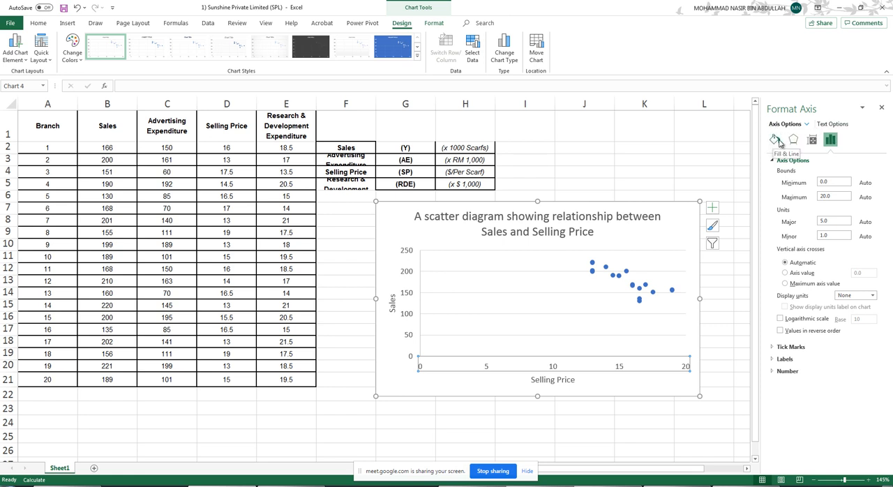
left_click(830, 140)
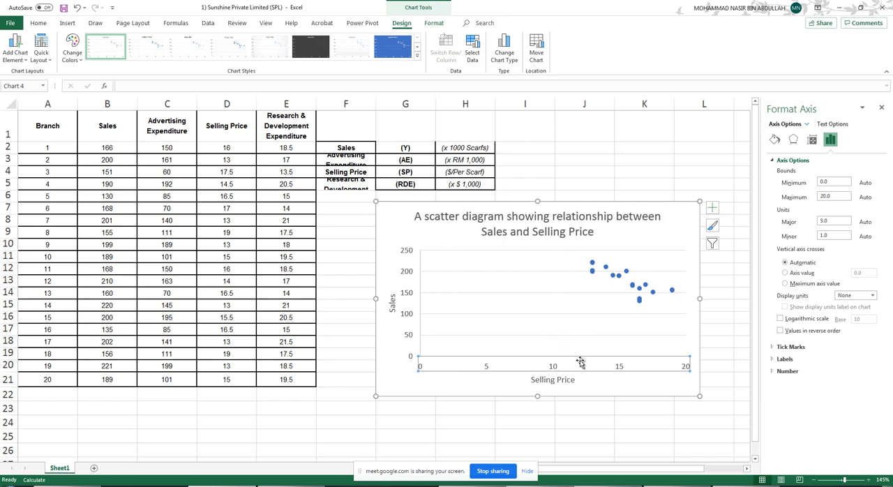
double_click(821, 182)
key("Tab")
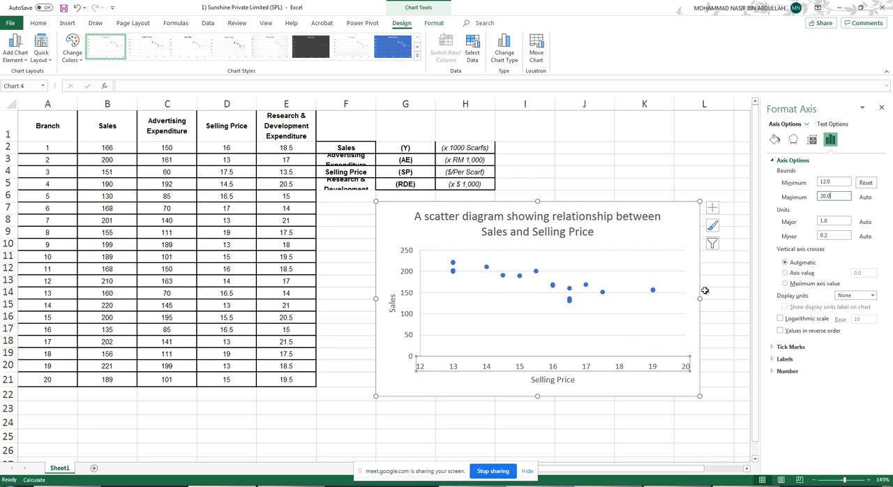
left_click(688, 225)
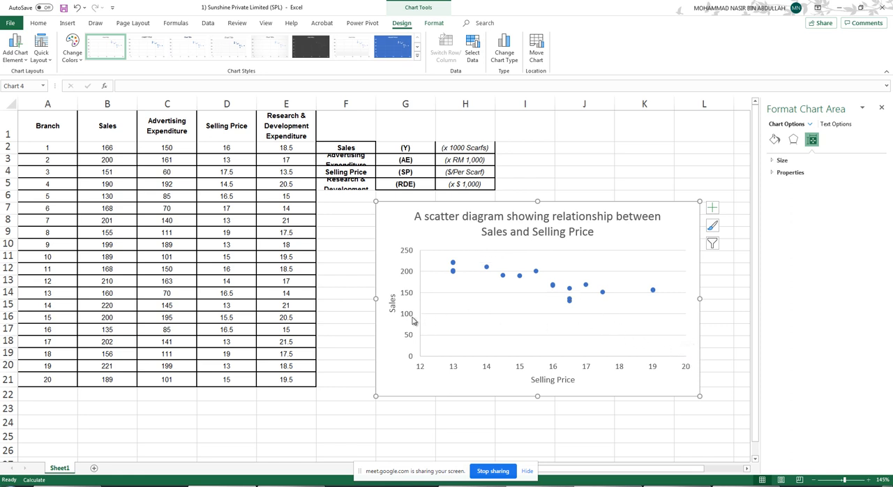
- Set the minimum bound of the vertical Sales axis to 120, after first trying 100
left_click(408, 276)
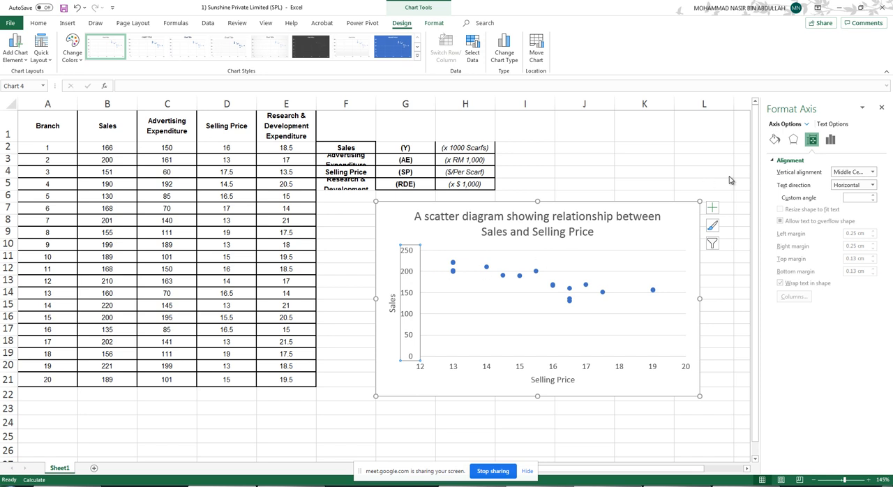
left_click(831, 141)
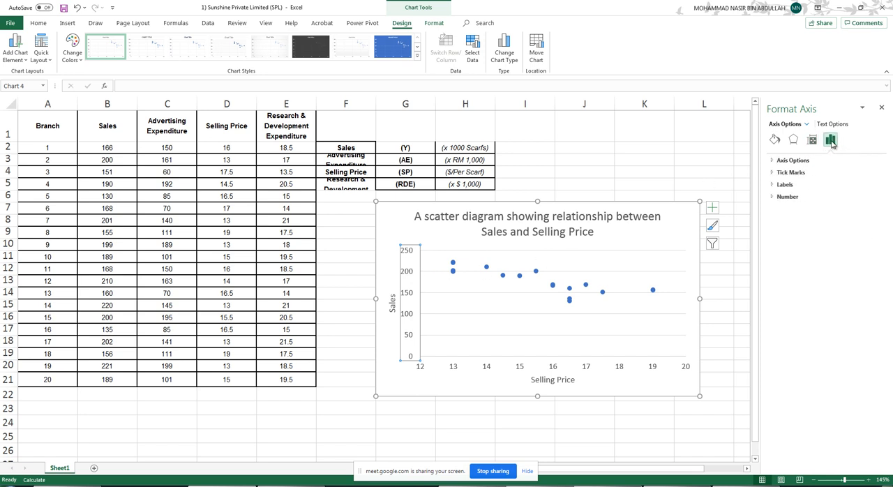
left_click(772, 161)
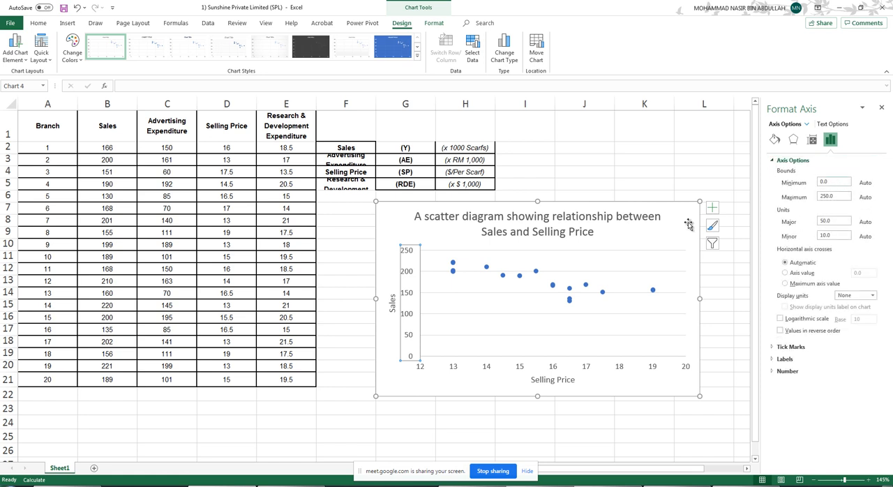
left_click(836, 180)
left_click(841, 197)
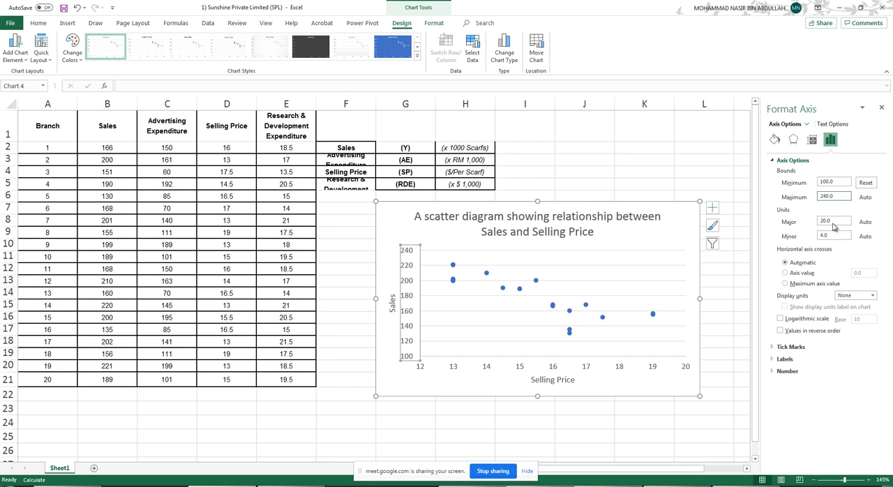
left_click(808, 181)
left_click(844, 196)
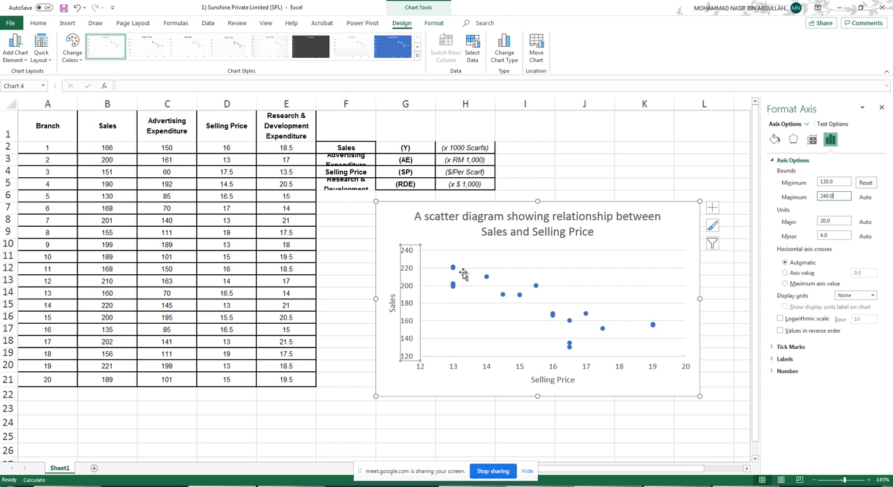
- Set the maximum bound of the vertical Sales axis to 240, after first trying 230
left_click_drag(840, 196, 811, 197)
type("230")
key("Return")
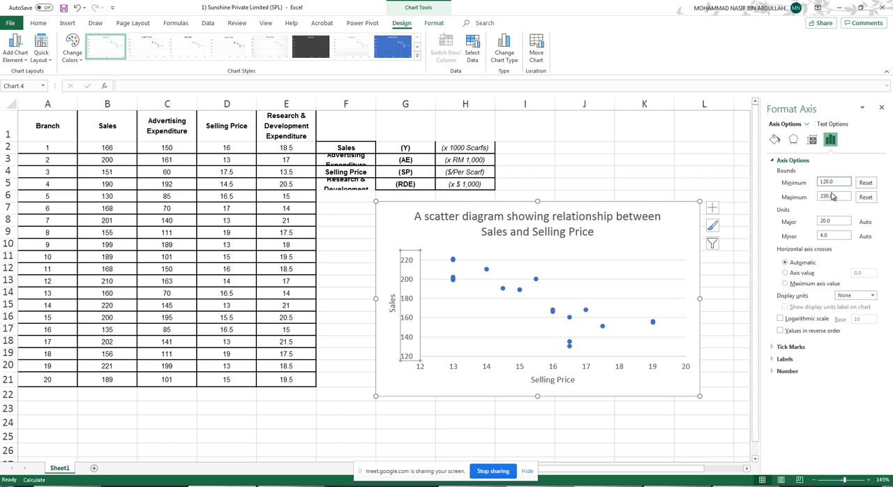
left_click_drag(841, 195, 811, 199)
type("240")
key("Return")
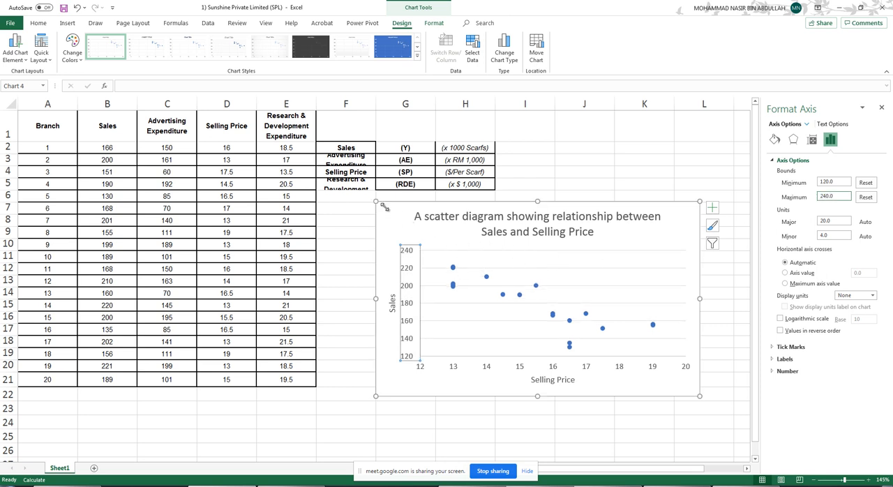
- Enlarge the scatter chart outward from its upper-left corner and deselect it
left_click_drag(375, 201, 353, 192)
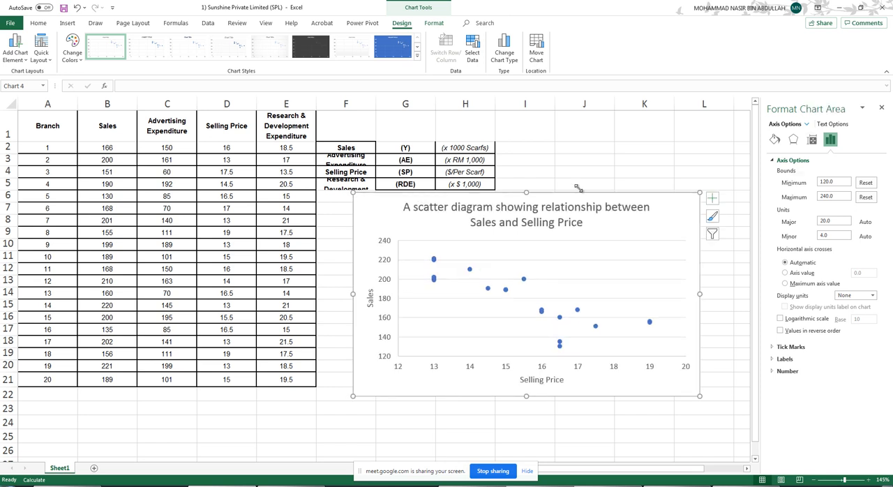
left_click(652, 156)
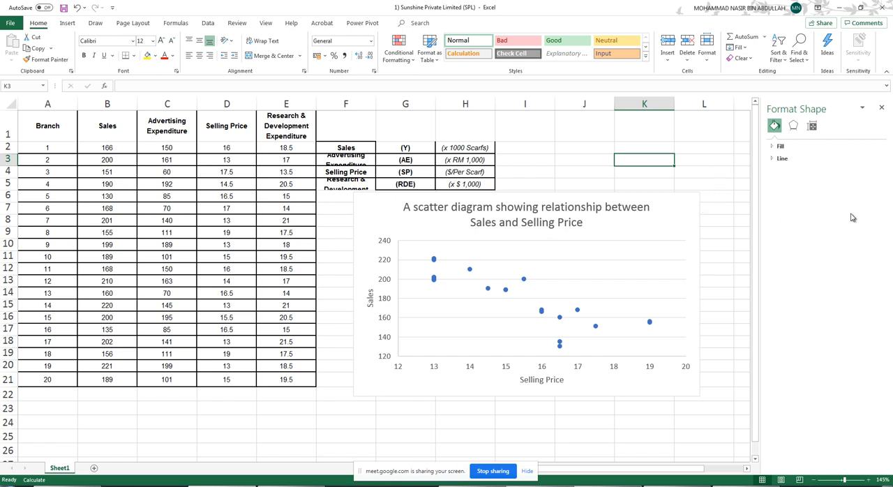
scroll(779, 354, "right", 1)
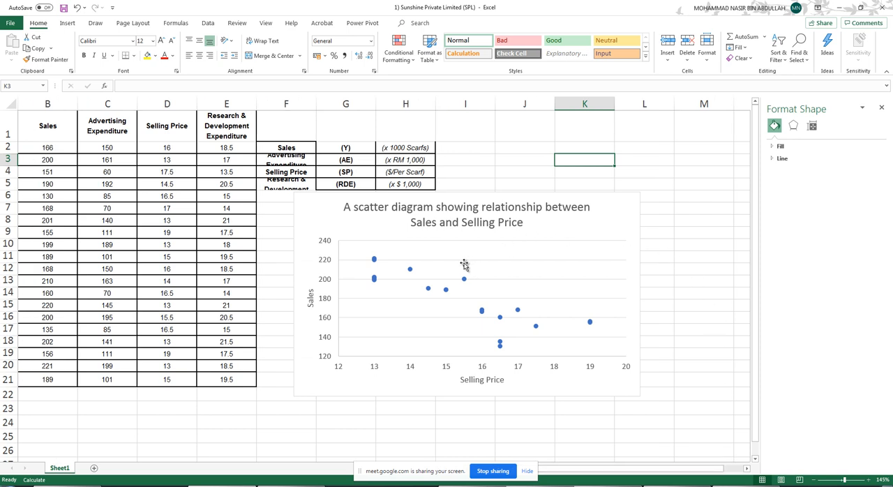
- Draw a freehand orange line sloping down through the scatter points, erase it and leave inking mode
left_click(307, 208)
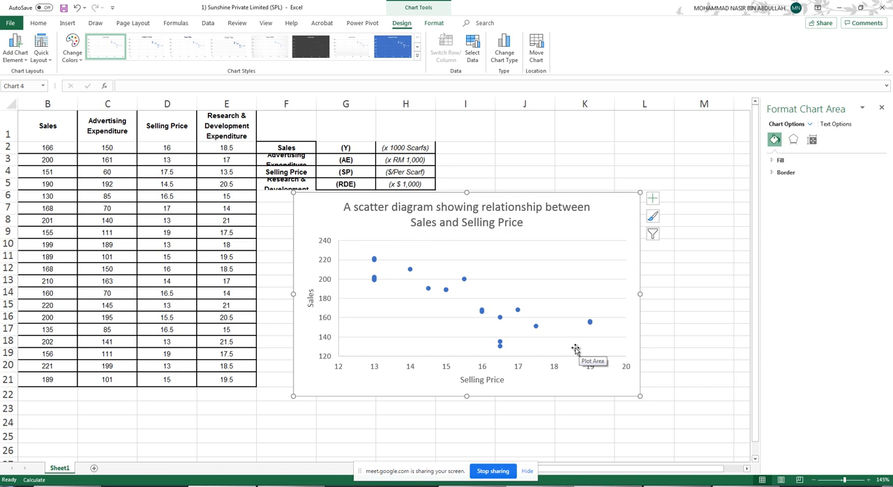
left_click(97, 24)
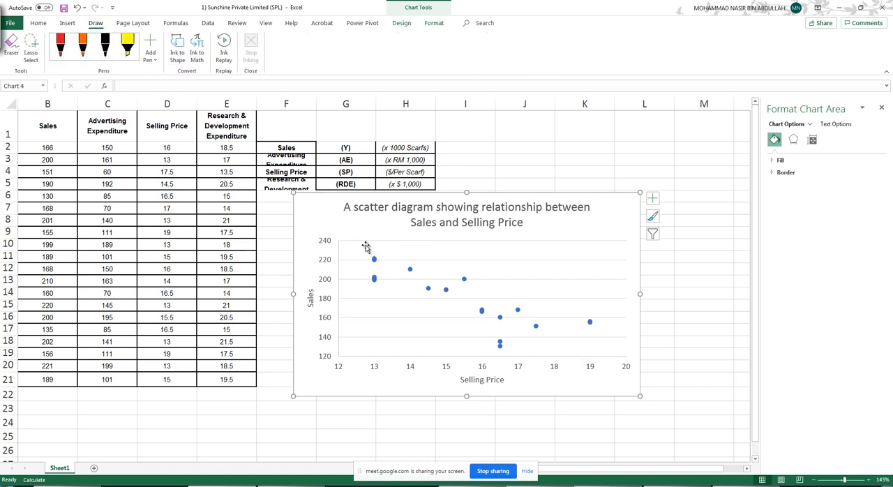
left_click(82, 46)
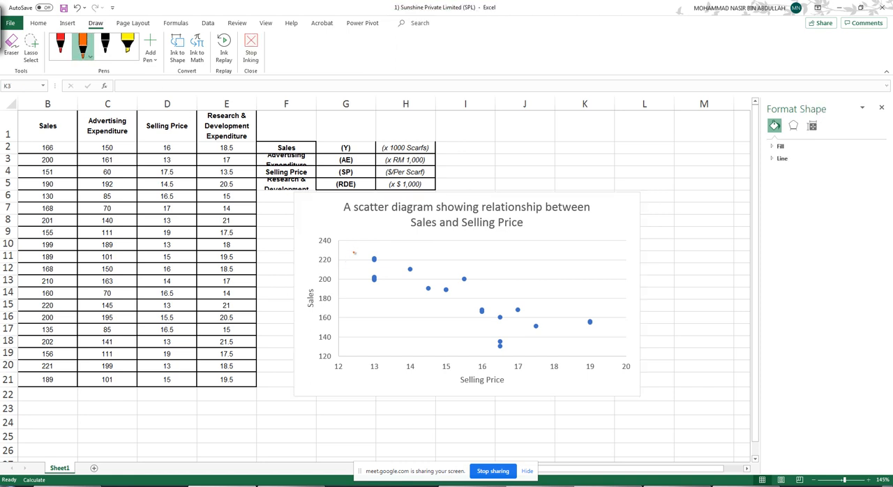
left_click_drag(353, 251, 595, 351)
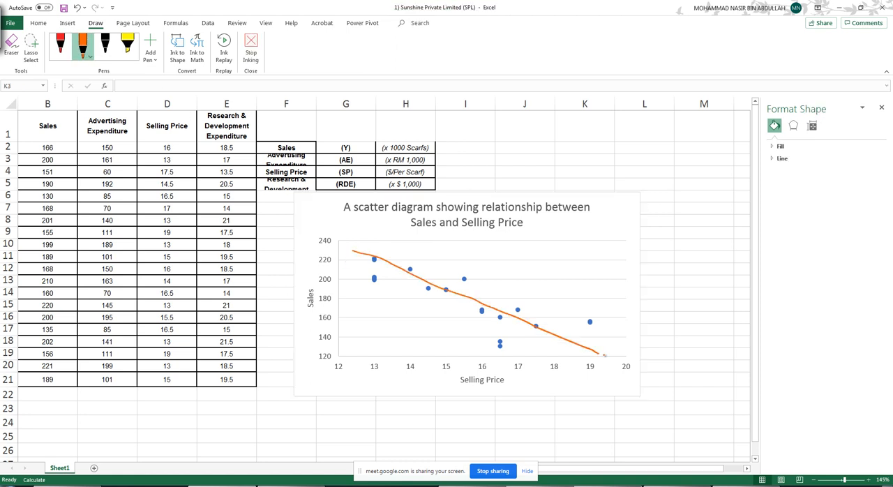
left_click(11, 46)
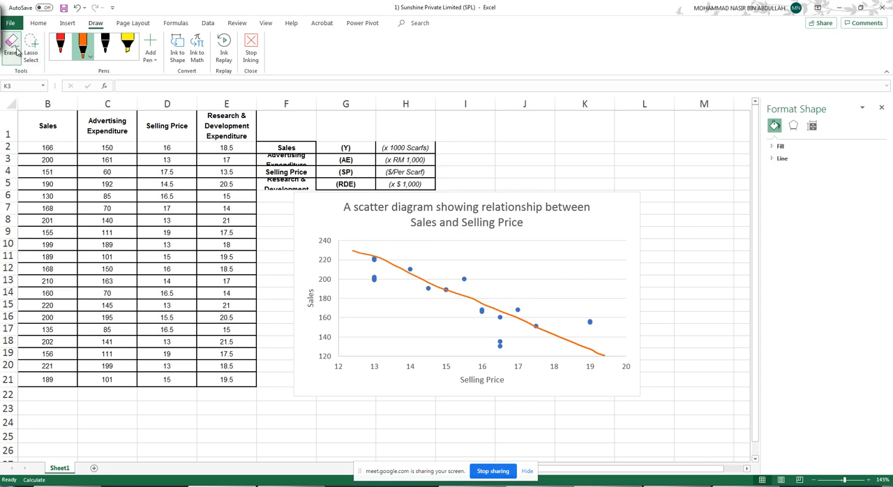
left_click(375, 255)
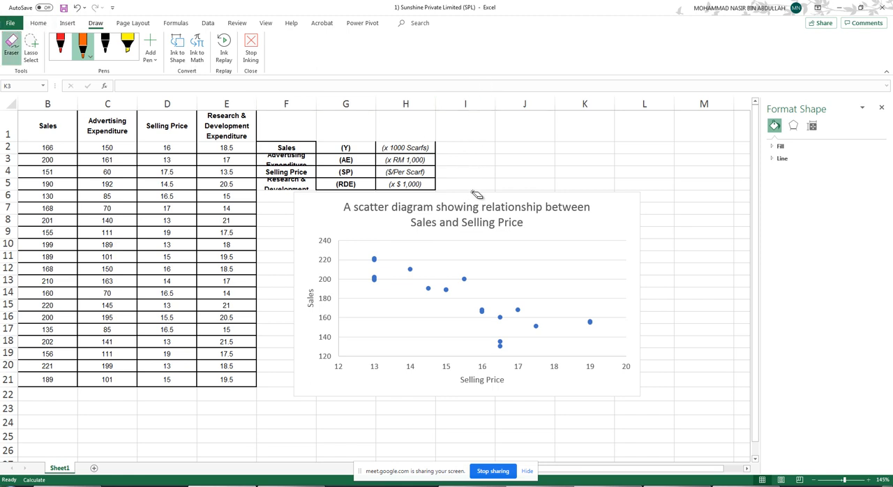
key("Escape")
- Add a linear trendline to the data series in the scatter chart
left_click(465, 280)
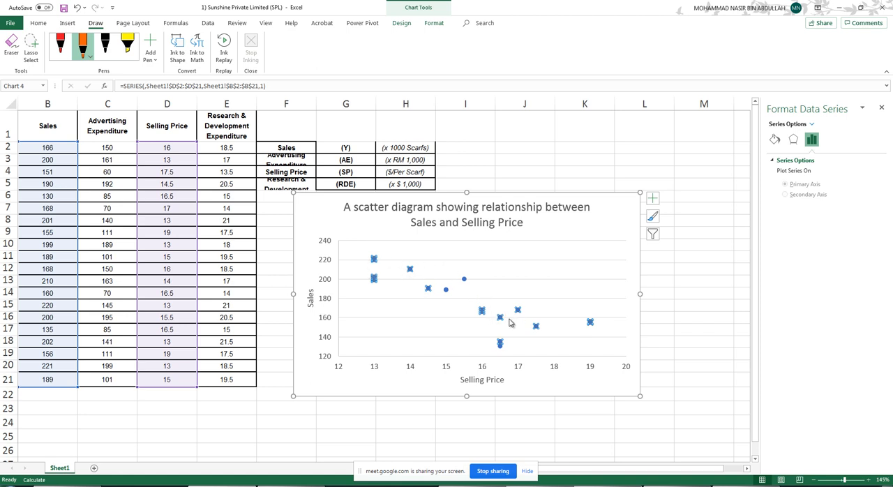
left_click(457, 279)
left_click(465, 280)
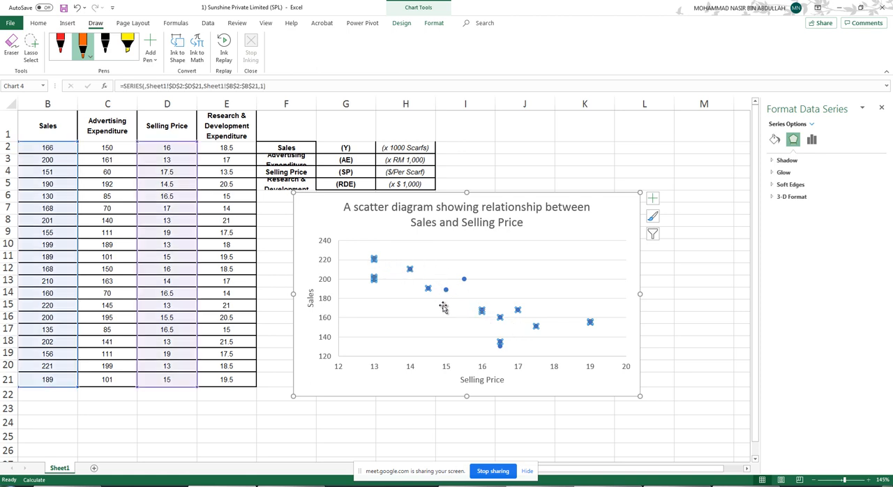
right_click(483, 314)
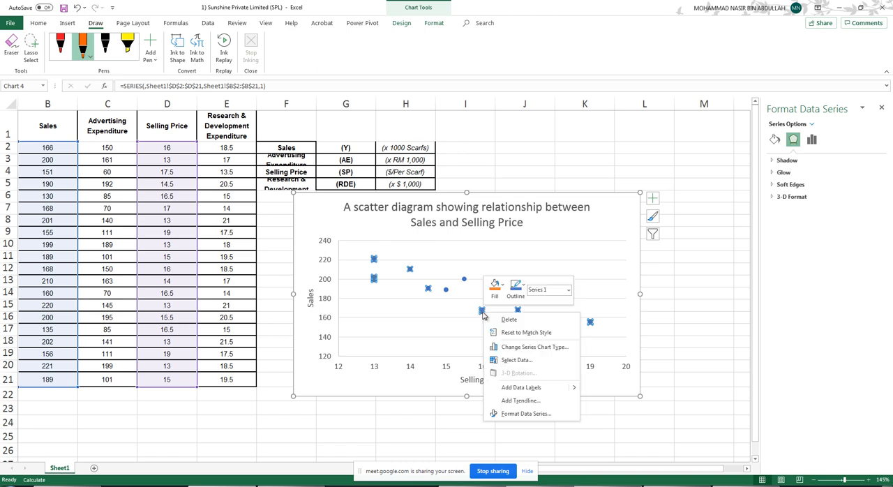
left_click(519, 402)
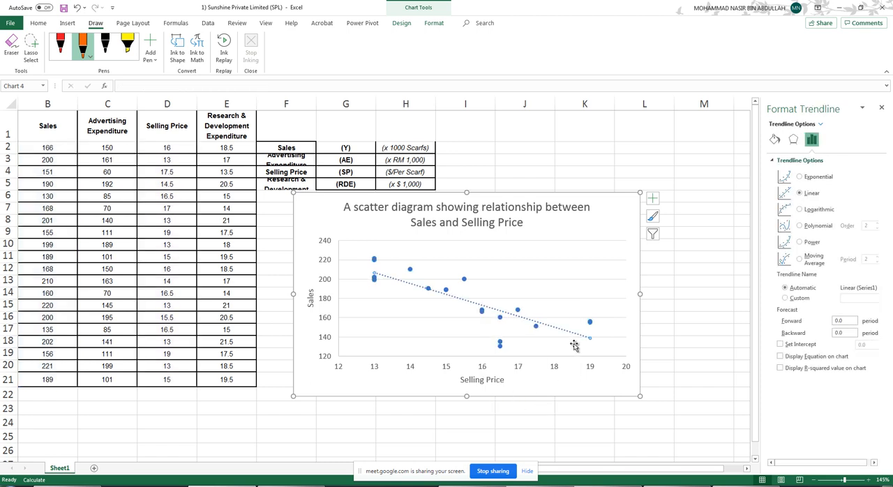
- Try the Exponential, Logarithmic, Power and Moving Average trendline types and return the trendline to Linear
left_click(799, 177)
left_click(800, 210)
left_click(800, 242)
left_click(799, 259)
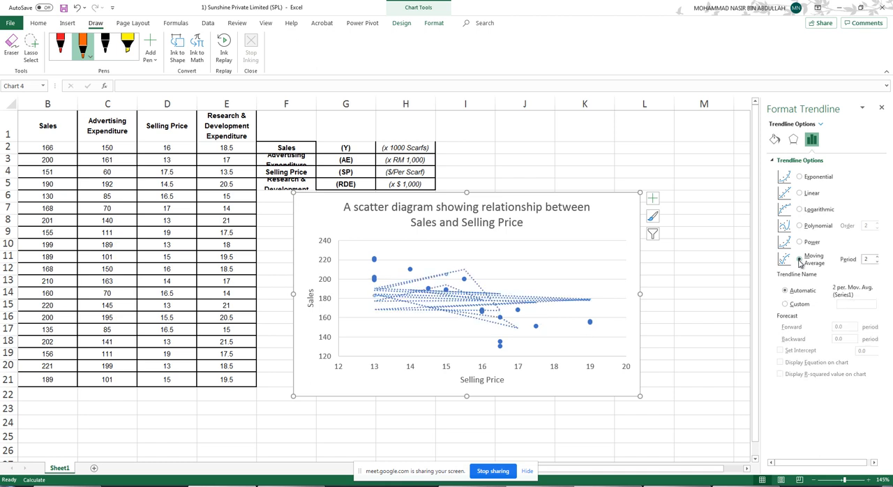
left_click(800, 194)
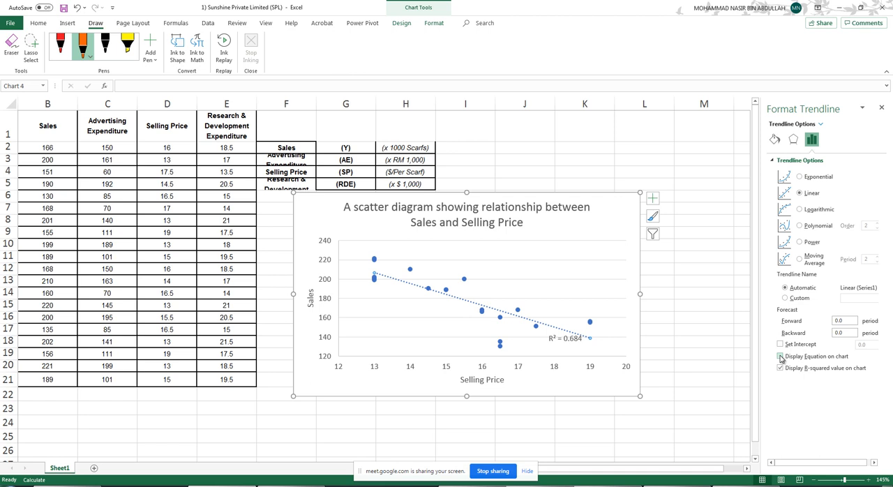
- Display the trendline's equation and R-squared value on the chart and move their label to the plot area's upper-right corner
left_click(780, 356)
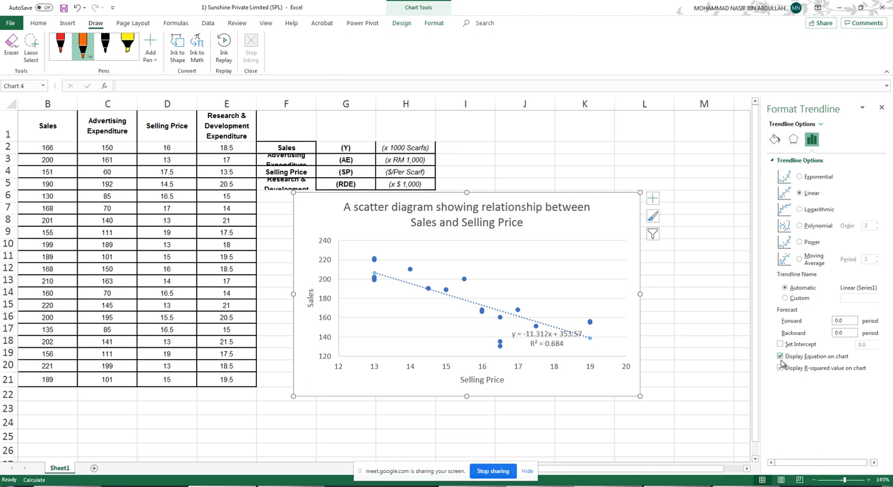
left_click(553, 340)
left_click_drag(553, 328, 579, 244)
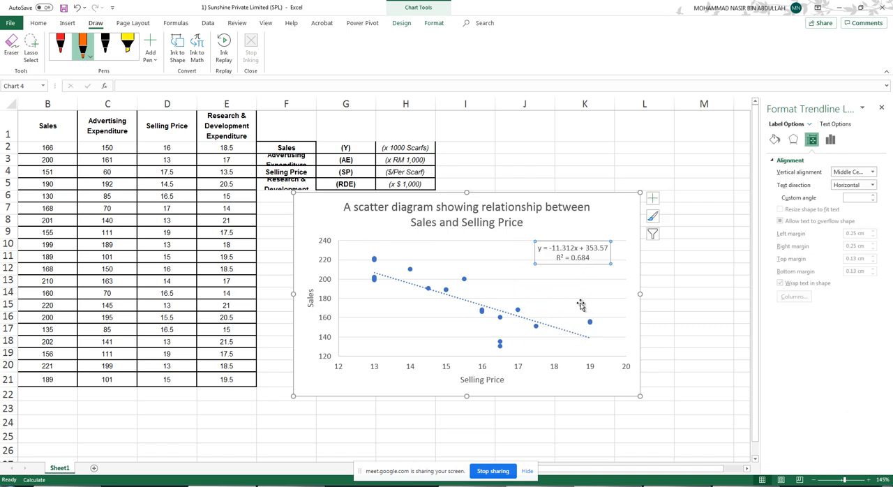
left_click(659, 160)
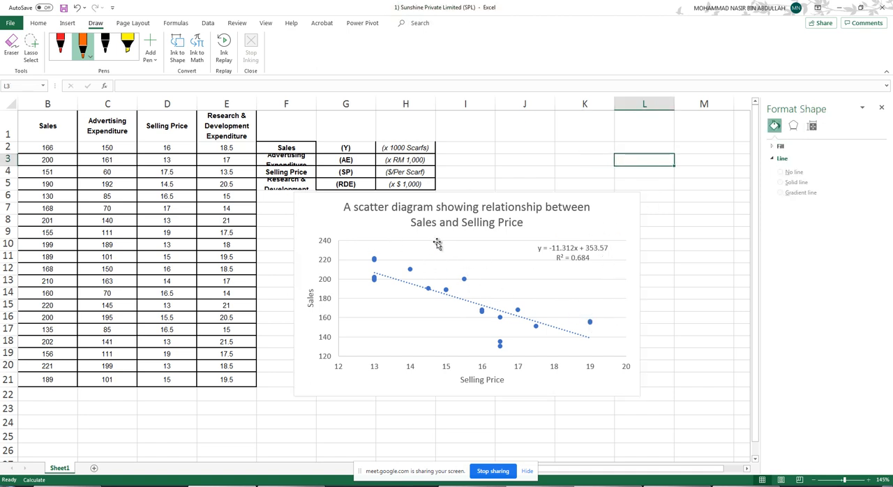
- Shift the equation and R-squared label slightly toward the chart's centre and close the chart formatting options
left_click(466, 241)
left_click(458, 260)
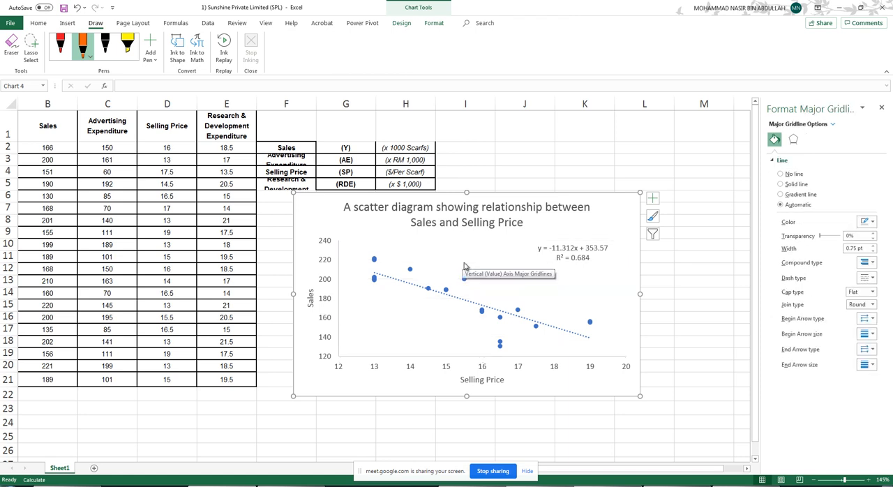
left_click(464, 266)
left_click(574, 256)
left_click_drag(578, 240, 562, 245)
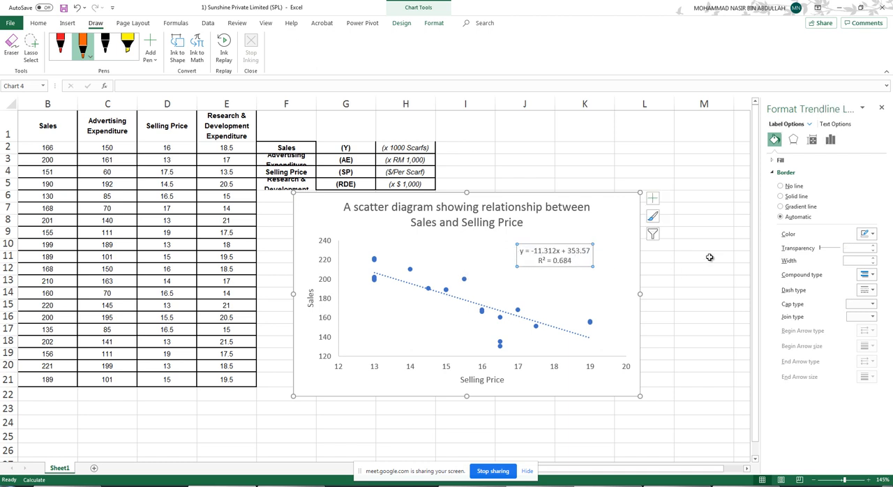
left_click(706, 256)
left_click(881, 108)
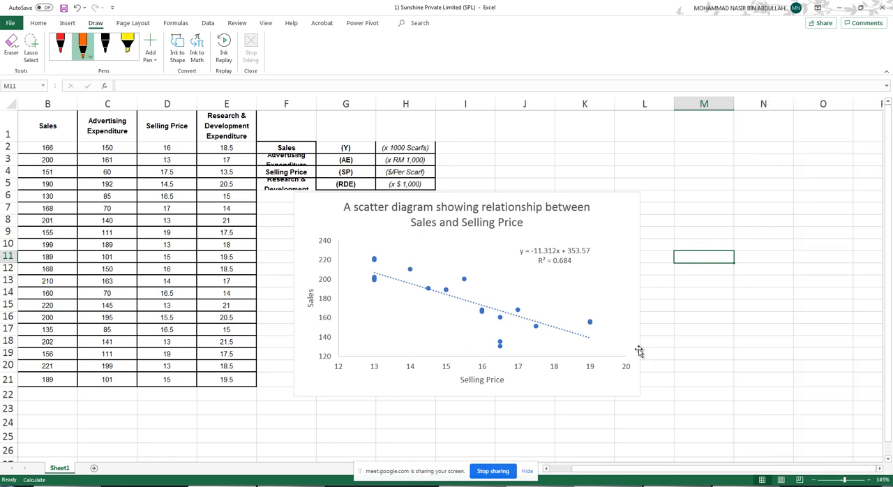
- Handwrite in pink beside the chart "There is a negative linear relationship/correlation between Sales and selling price.", with an arrow from the chart
left_click(90, 56)
left_click(114, 152)
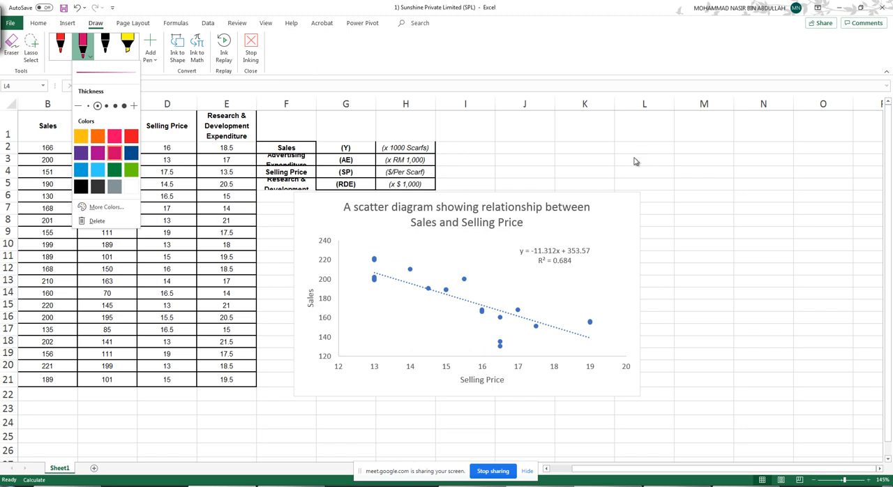
left_click_drag(637, 161, 642, 158)
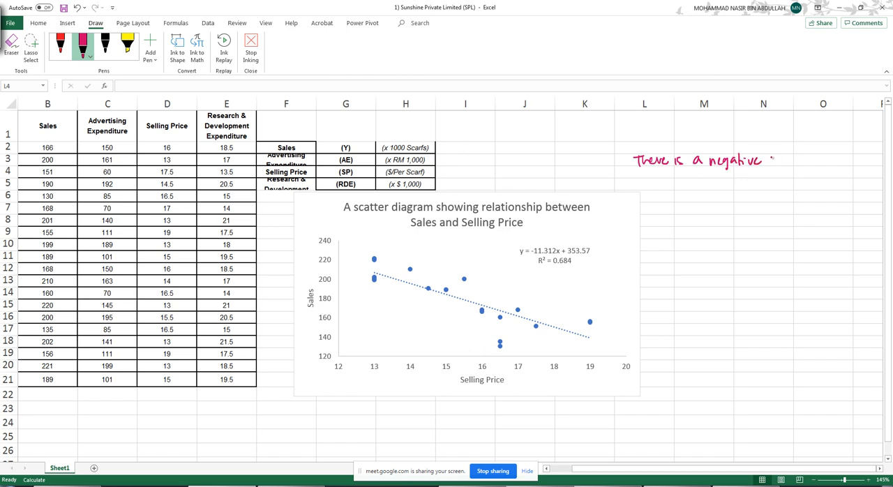
left_click_drag(797, 160, 807, 162)
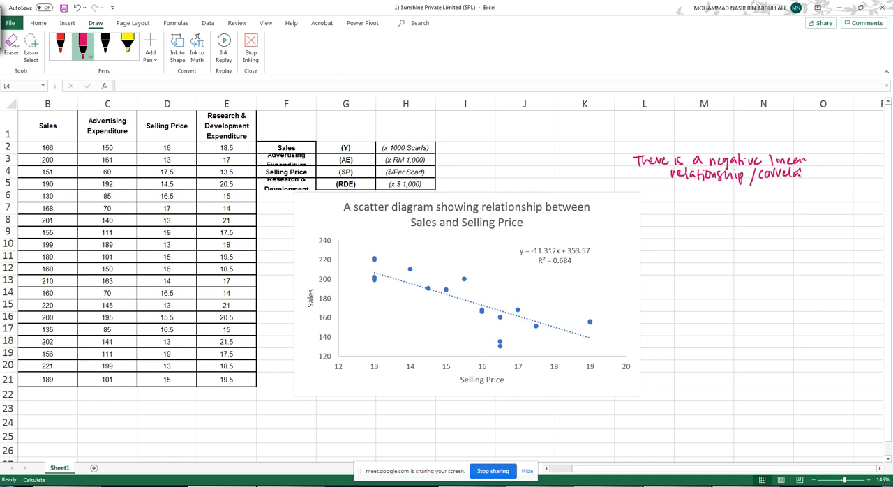
left_click_drag(676, 196, 745, 200)
mouse_move(749, 190)
left_mouse_down()
mouse_move(750, 201)
mouse_move(729, 217)
mouse_move(742, 216)
left_mouse_up()
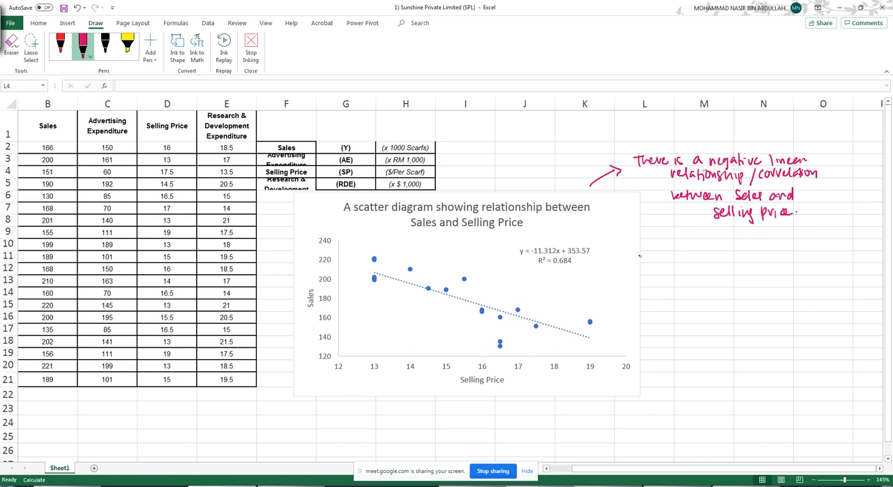
key("Escape")
- Switch to the OneNote regression notes and browse the slides on the trendline, coefficient of determination and simple linear regression
scroll(661, 265, "down", 1)
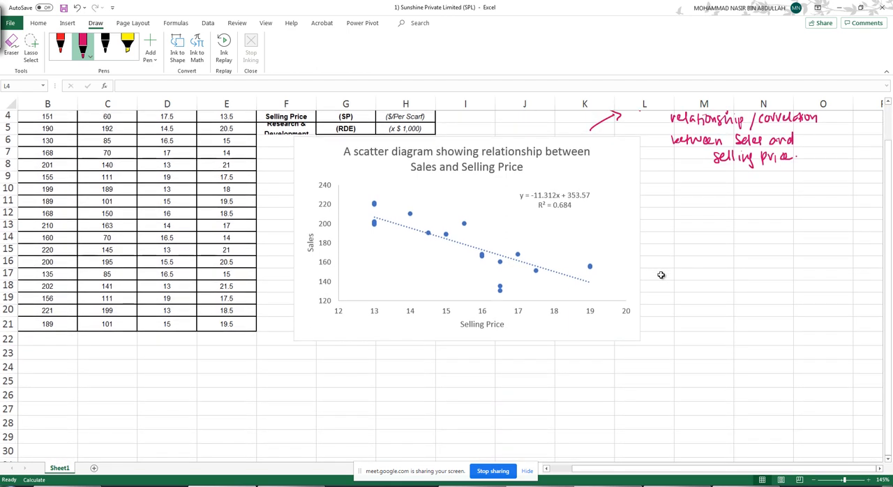
scroll(463, 240, "up", 1)
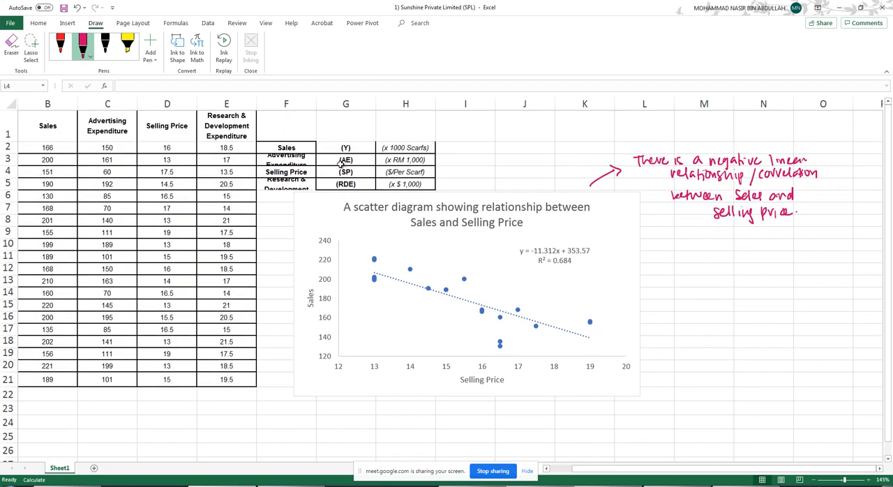
left_click(471, 486)
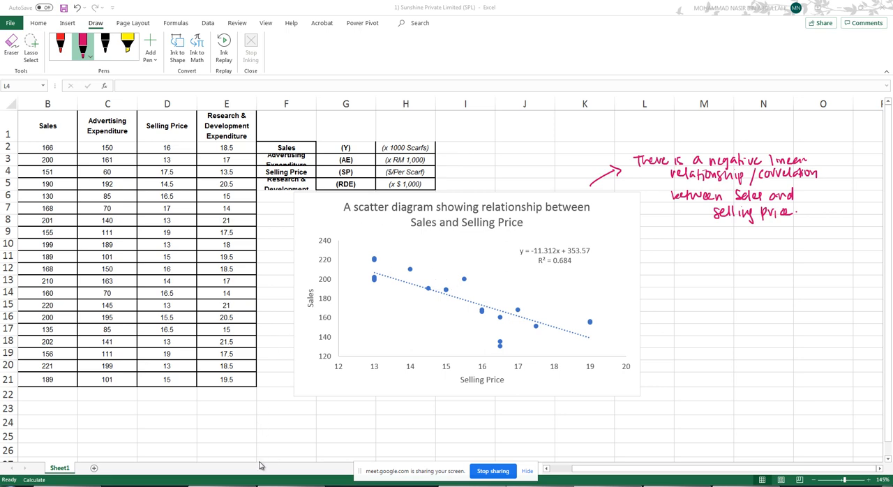
left_click(290, 486)
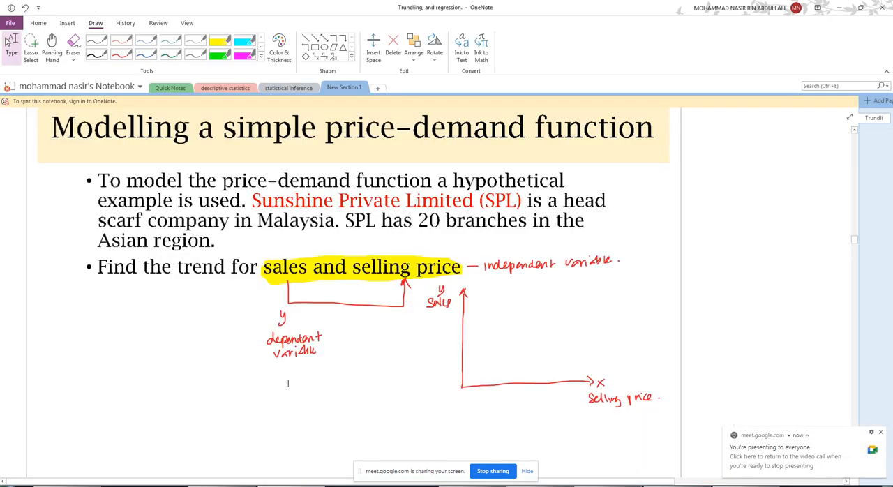
scroll(296, 286, "down", 5)
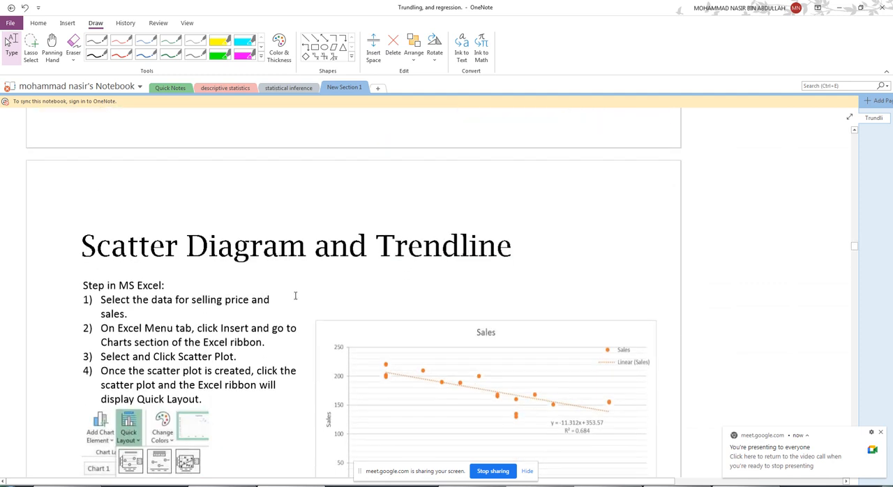
scroll(294, 294, "down", 8)
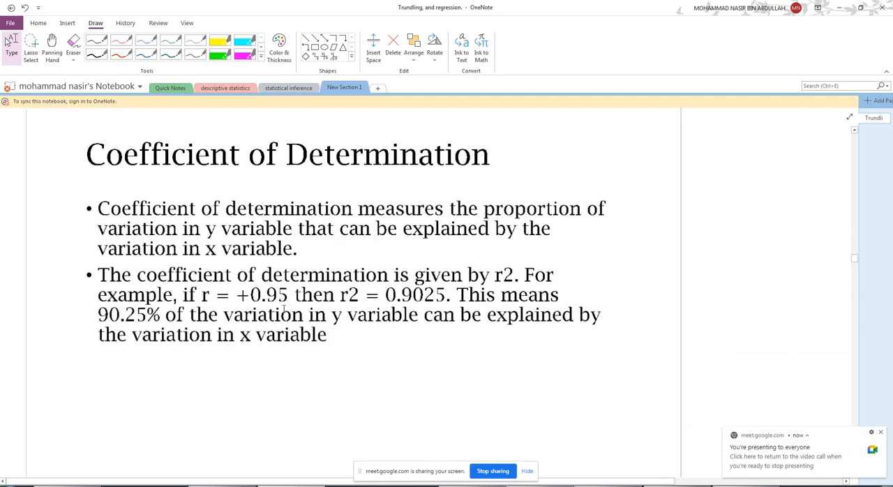
scroll(282, 314, "down", 10)
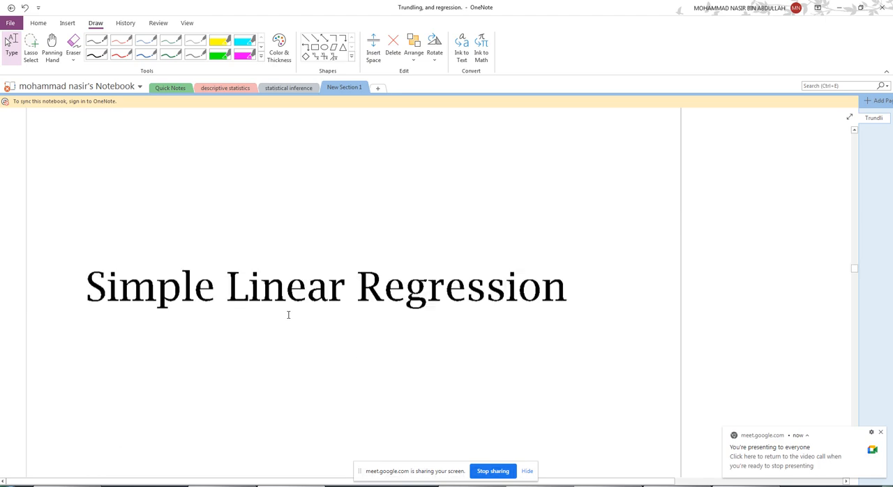
scroll(296, 309, "up", 20)
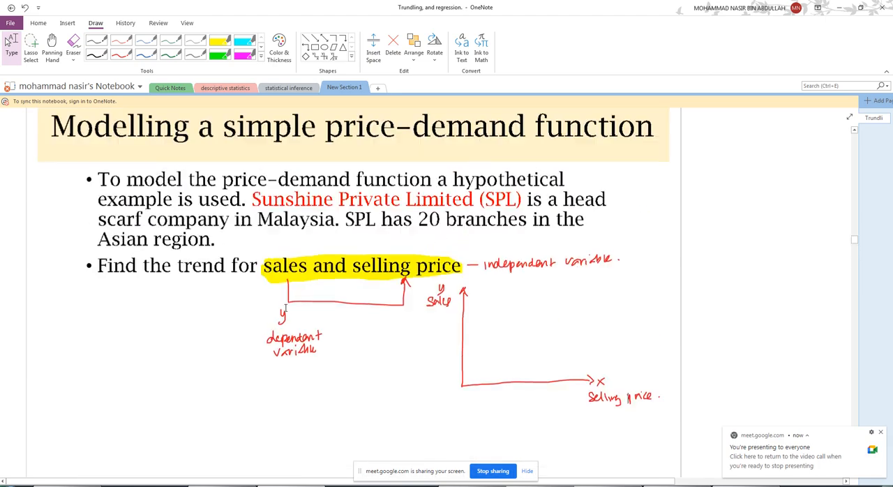
- Review the OneNote slide on Pearson's Product Moment Coefficient of Correlation and switch back to the Excel workbook
scroll(284, 304, "up", 12)
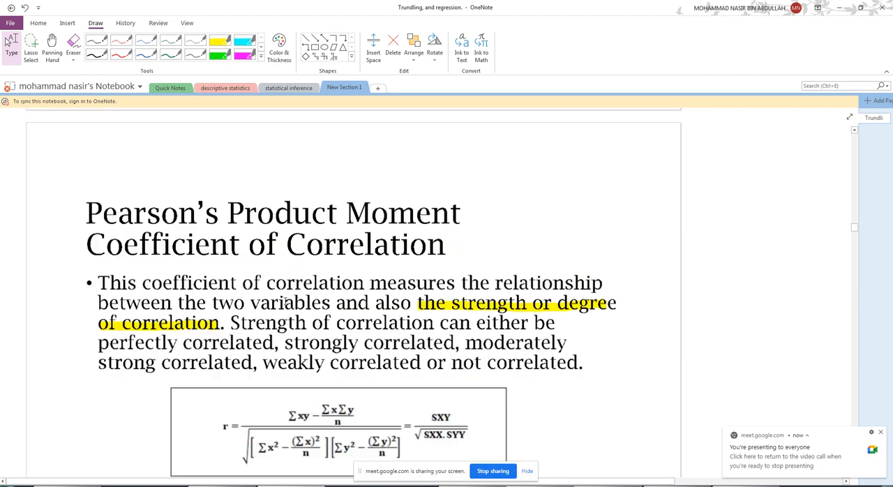
scroll(284, 301, "down", 2)
left_click(842, 9)
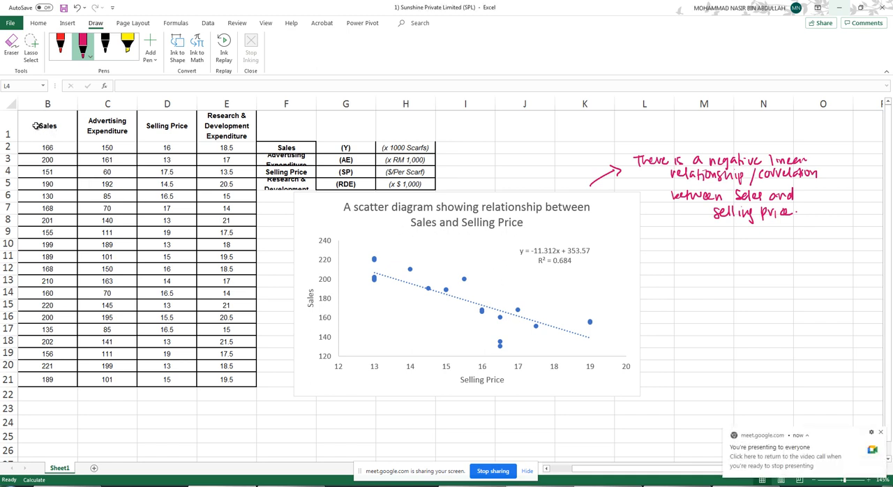
- Select the Sales and Selling Price columns and start the Correlation tool from the data analysis tools
left_click_drag(60, 126, 66, 380)
left_click_drag(167, 126, 166, 380, "ctrl")
left_click(207, 22)
left_click(857, 39)
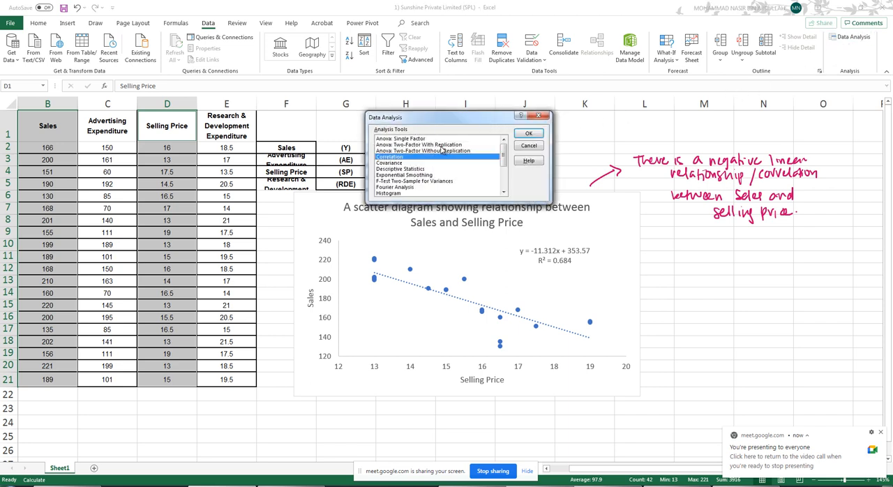
left_click(387, 150)
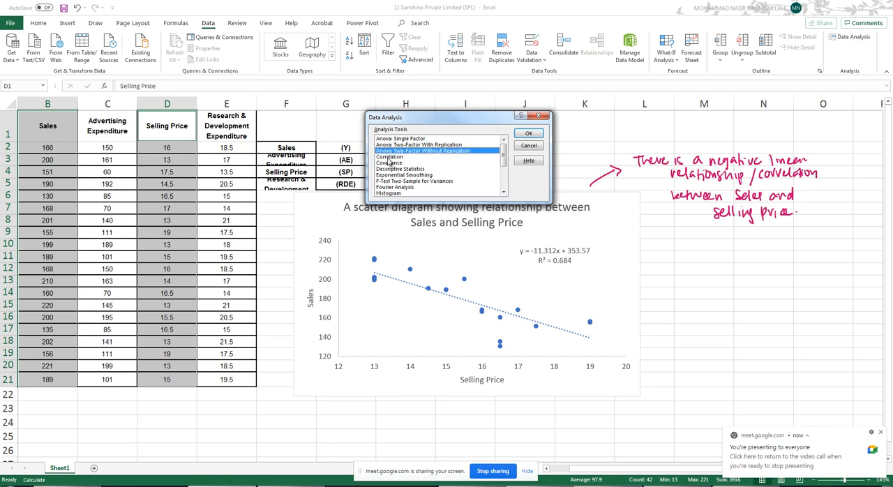
left_click(388, 157)
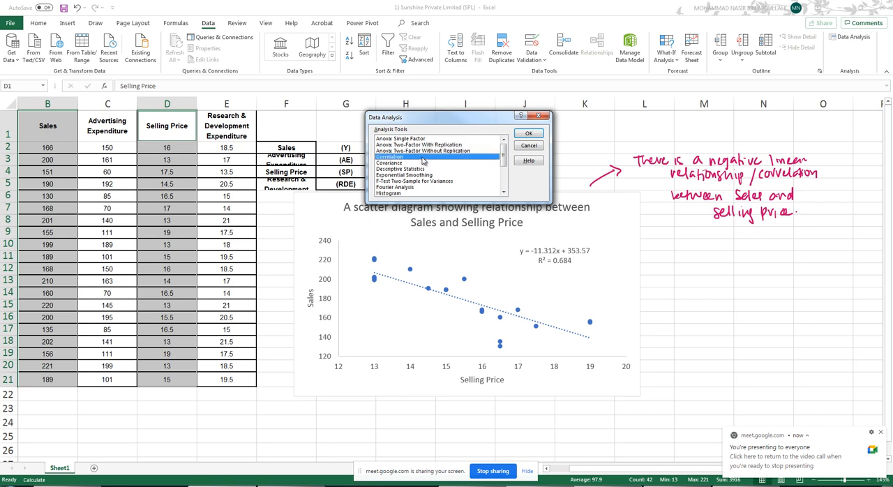
left_click(527, 133)
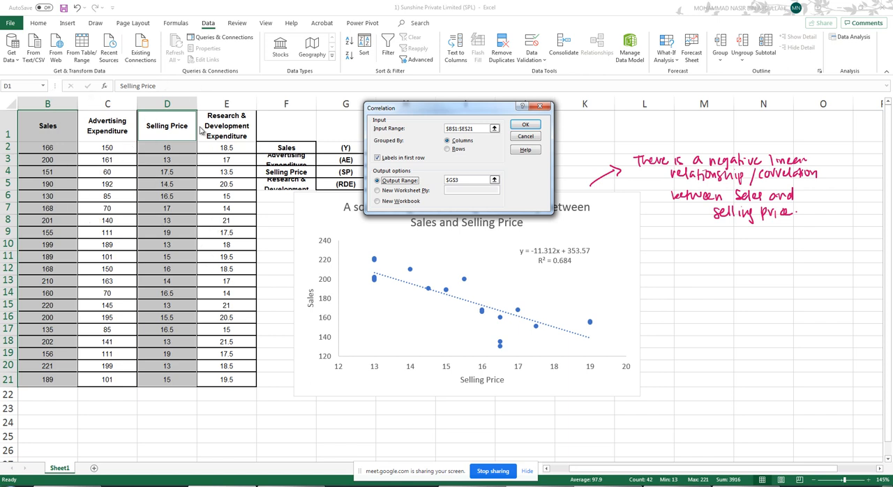
- Set the correlation input range to $B$1:$E$21, covering all four variables with their headings
left_click(494, 129)
left_click(43, 124)
left_click_drag(44, 124, 42, 379)
left_click_drag(158, 137, 165, 379)
left_click_drag(47, 123, 218, 377)
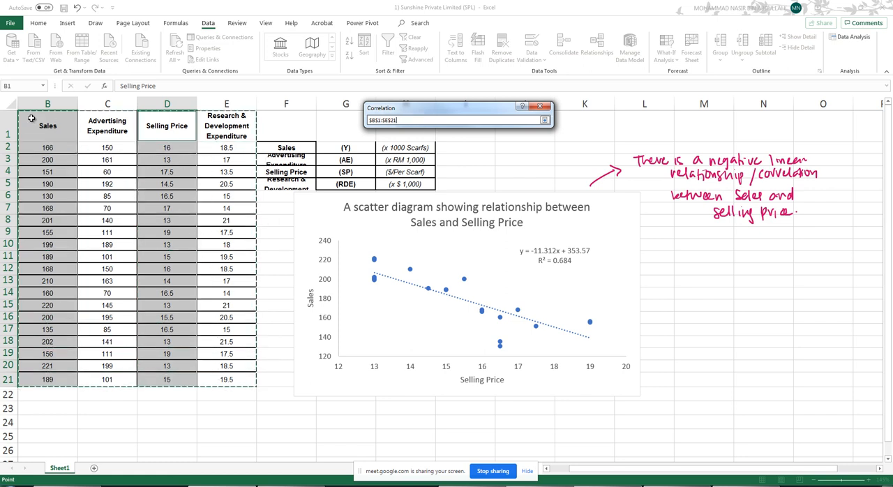
left_click_drag(32, 122, 233, 378)
left_click(544, 120)
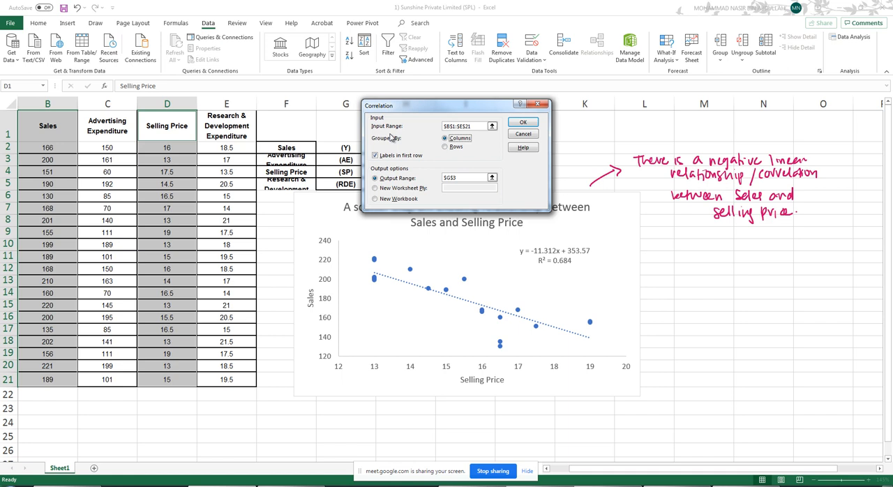
- Keep labels in the first row, set the output range to $G$24 and run the correlation
left_click(376, 157)
left_click(374, 179)
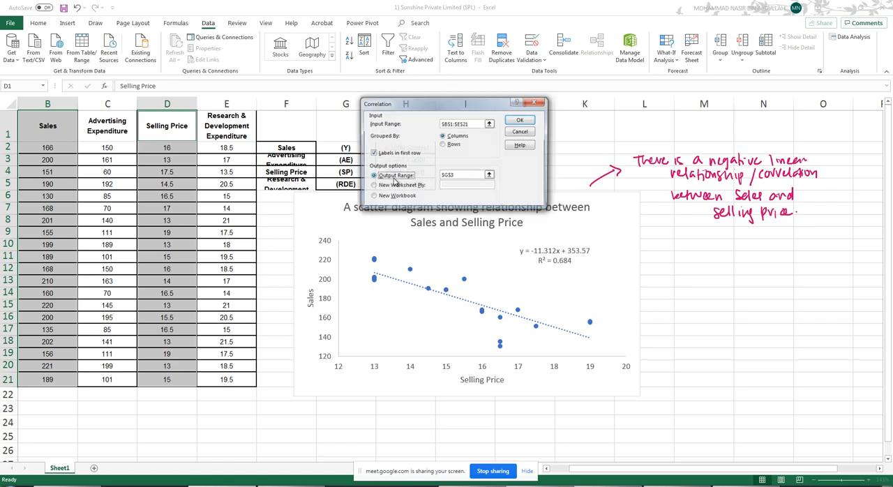
left_click(490, 175)
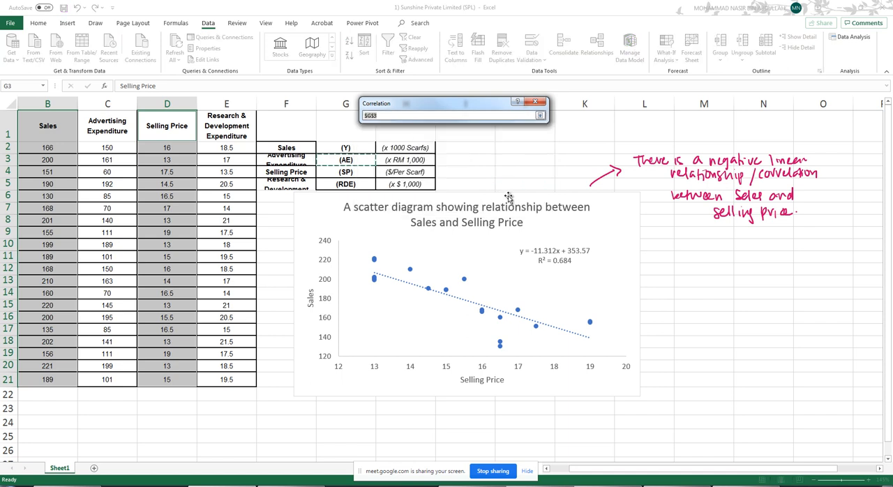
scroll(655, 255, "down", 2)
left_click(327, 331)
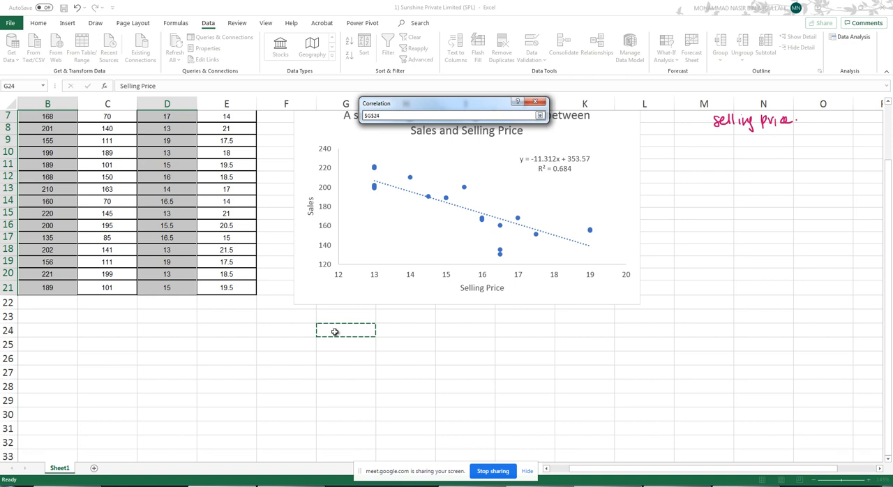
left_click(541, 116)
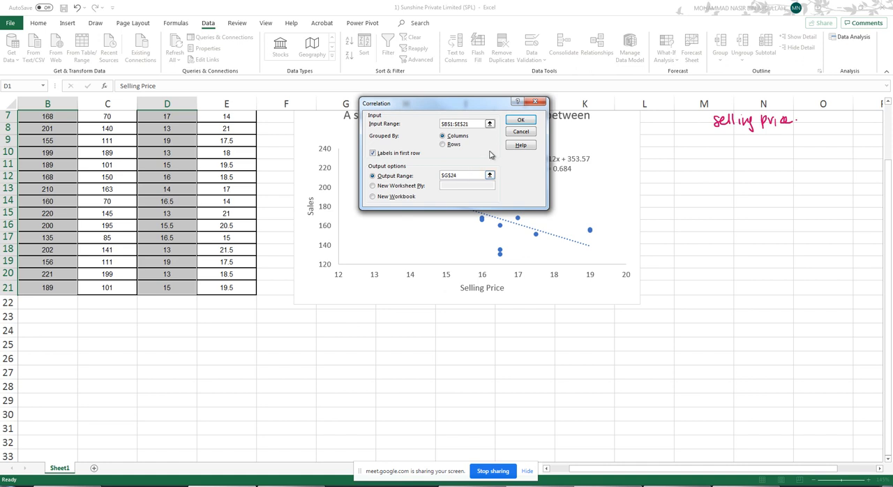
left_click(520, 119)
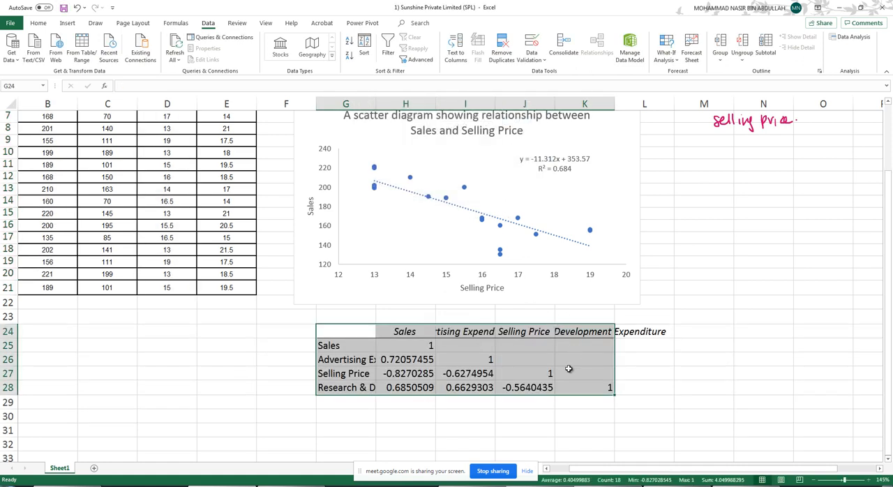
- Wrap the correlation table's column headings in H24:K24 and widen columns I and K to fit them
left_click_drag(495, 104, 528, 105)
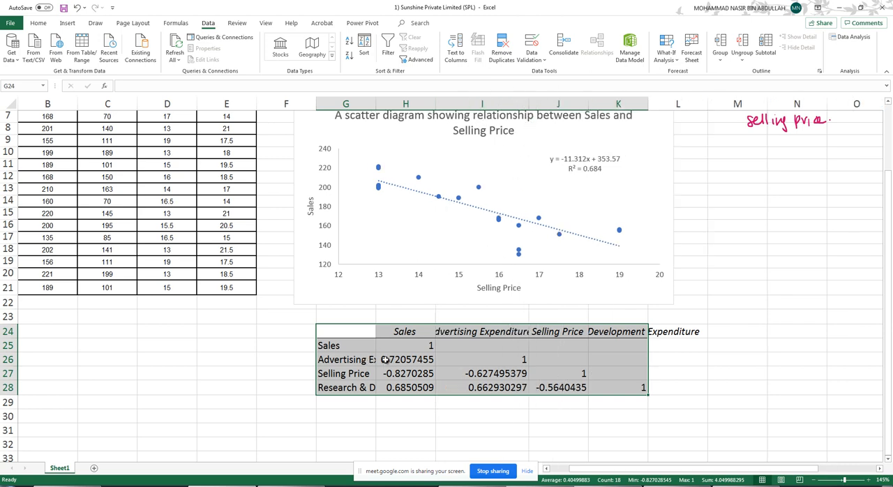
left_click_drag(403, 334, 622, 332)
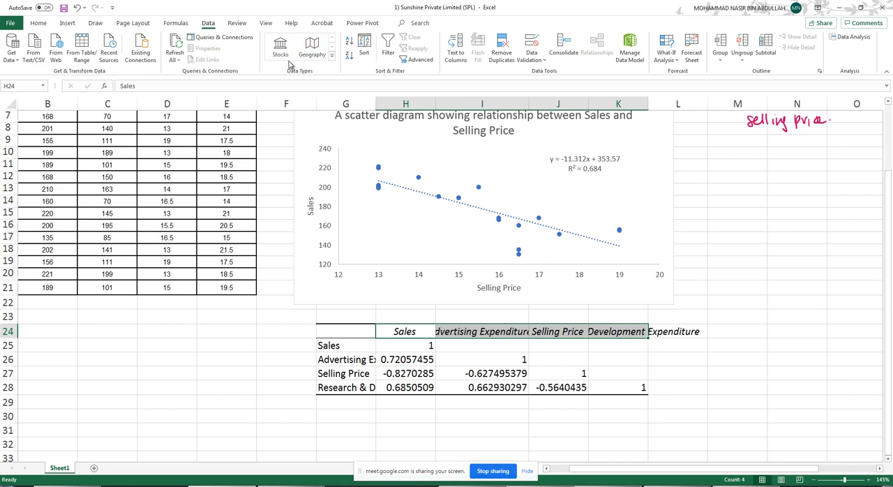
left_click(38, 23)
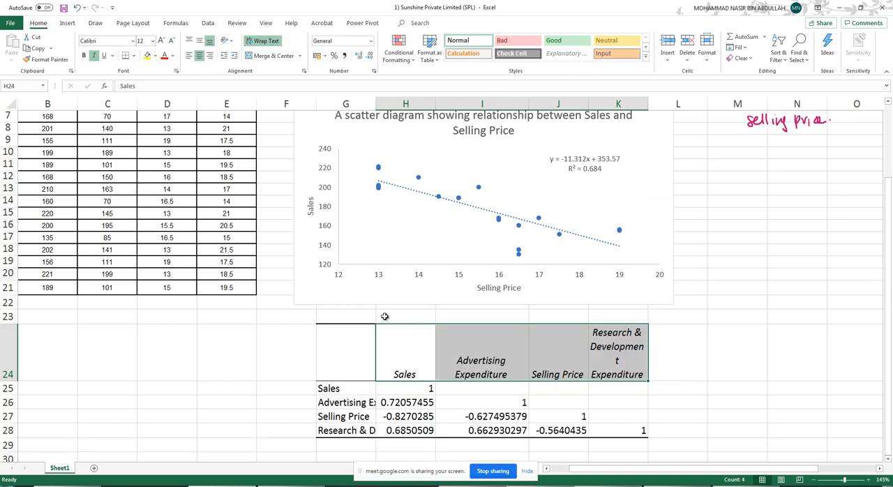
scroll(418, 363, "down", 4)
left_click_drag(648, 103, 670, 103)
- Wrap the correlation table's row labels in G25:G28, widen column G and fit row 28 to its text
left_click_drag(345, 244, 345, 285)
left_click(263, 40)
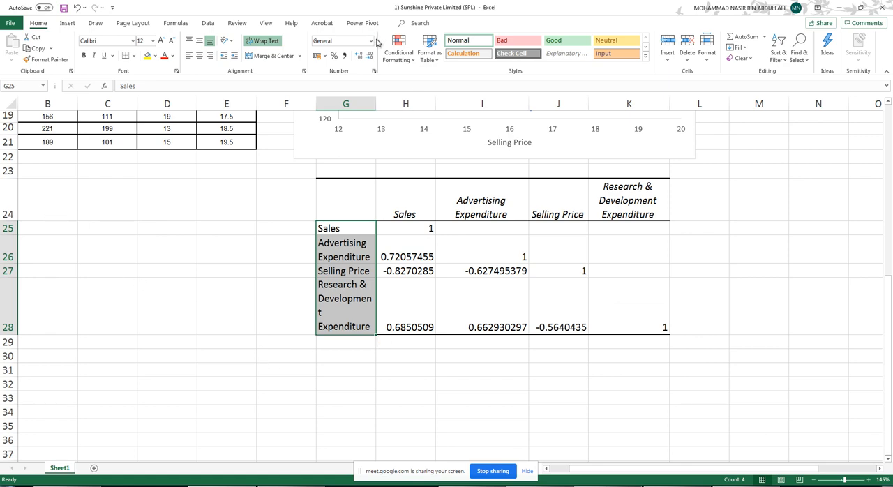
left_click_drag(377, 103, 396, 104)
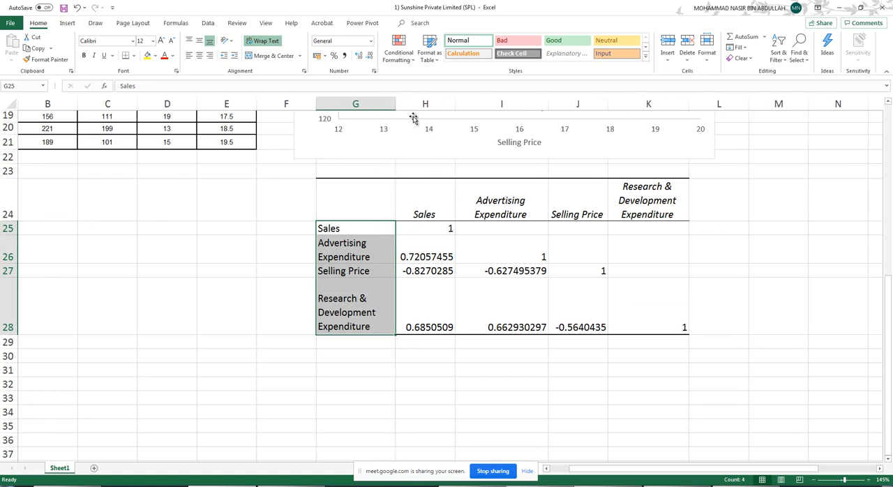
scroll(479, 272, "up", 6)
scroll(479, 271, "down", 6)
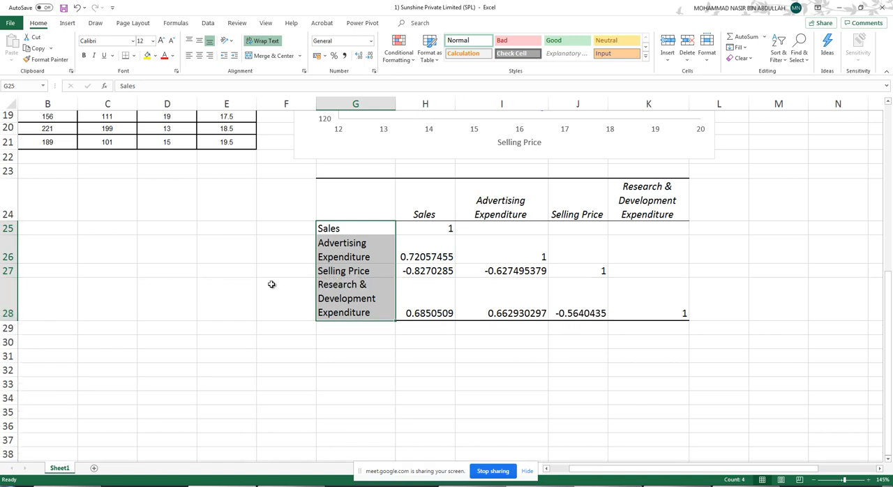
- Circle Sales and Selling Price in red in the correlation table, draw a connecting line down from Sales and box their coefficient
scroll(271, 283, "up", 2)
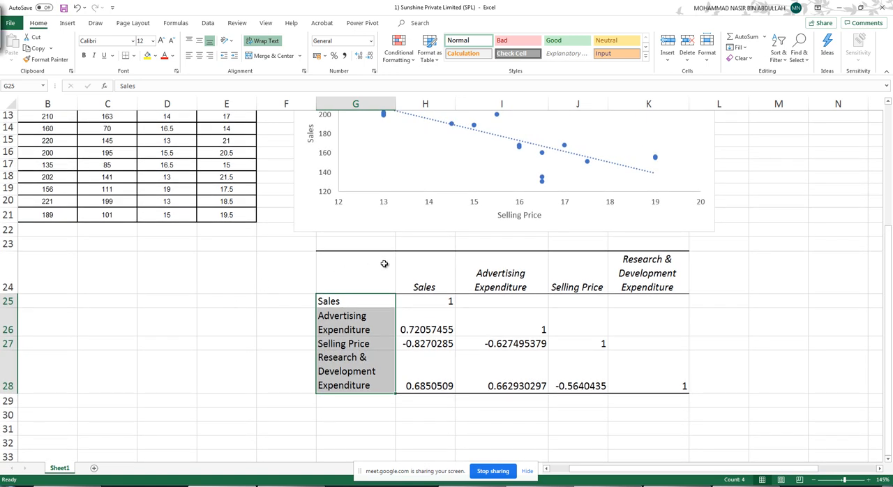
left_click(96, 23)
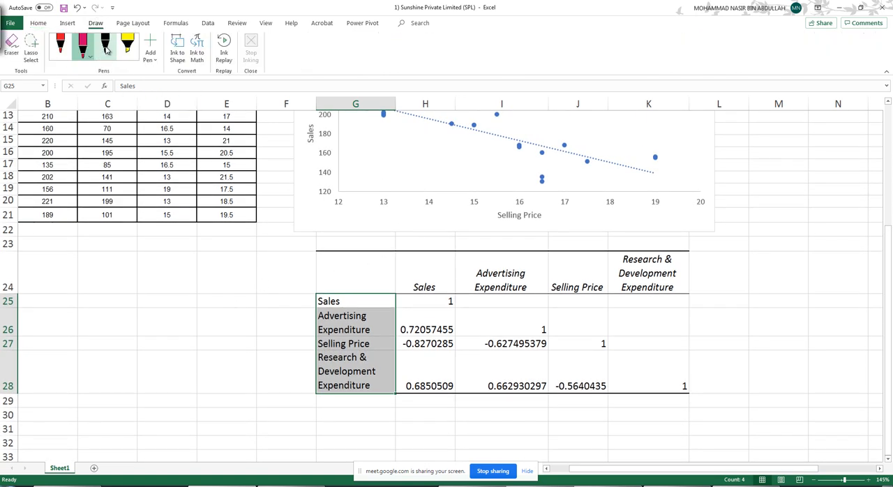
left_click(433, 279)
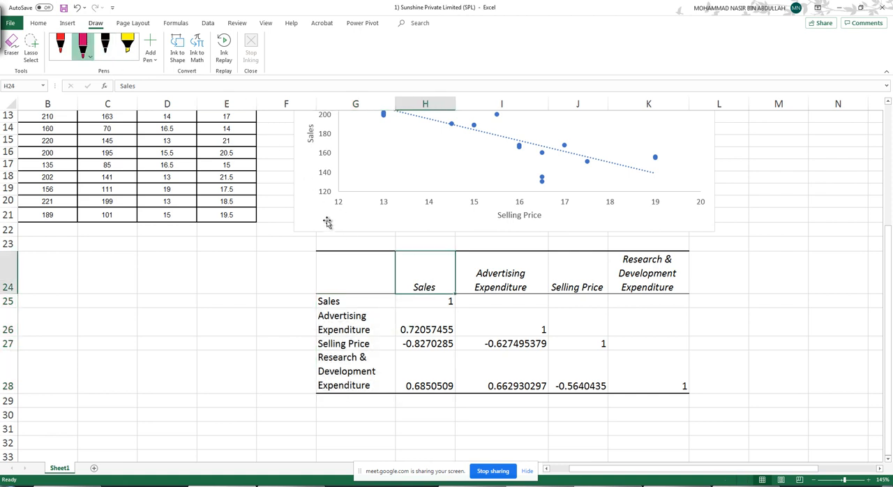
left_click(60, 45)
mouse_move(432, 278)
left_mouse_down()
mouse_move(412, 275)
mouse_move(438, 293)
mouse_move(425, 277)
left_mouse_up()
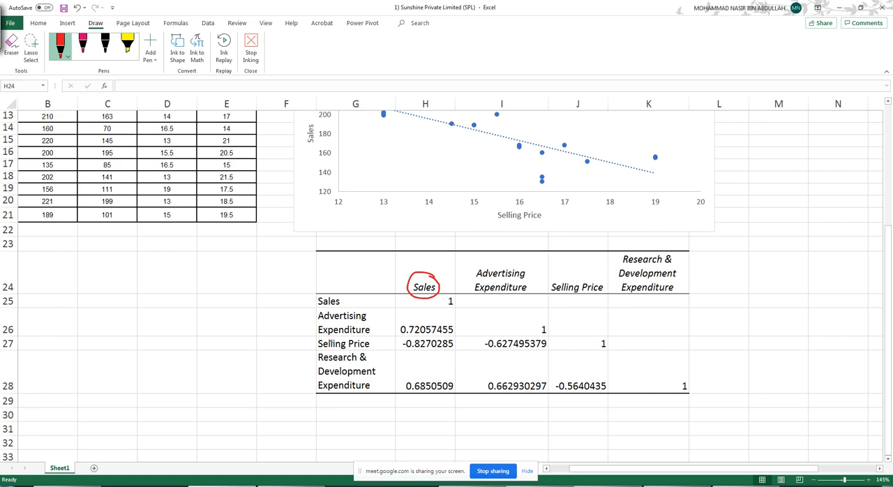
mouse_move(329, 337)
left_mouse_down()
mouse_move(314, 339)
mouse_move(354, 353)
mouse_move(346, 337)
mouse_move(322, 338)
left_mouse_up()
left_click_drag(428, 298, 429, 322)
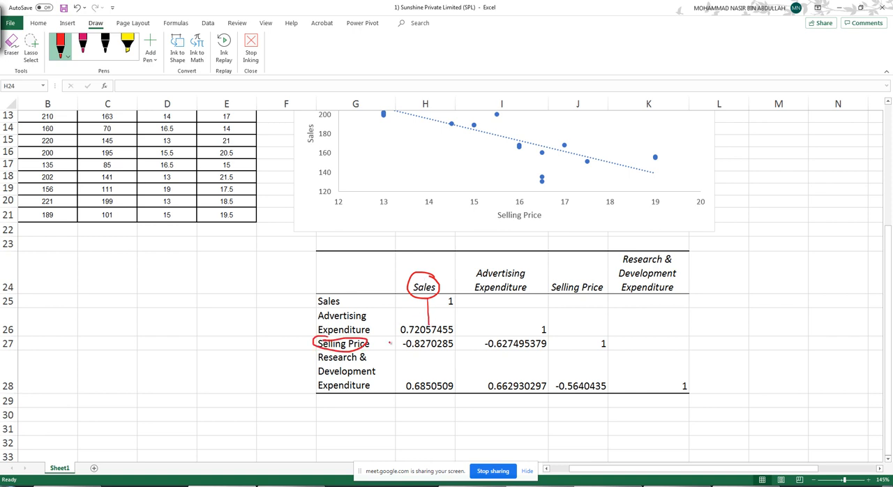
mouse_move(396, 347)
left_mouse_down()
mouse_move(396, 339)
mouse_move(456, 336)
mouse_move(430, 354)
mouse_move(397, 352)
mouse_move(396, 343)
left_mouse_up()
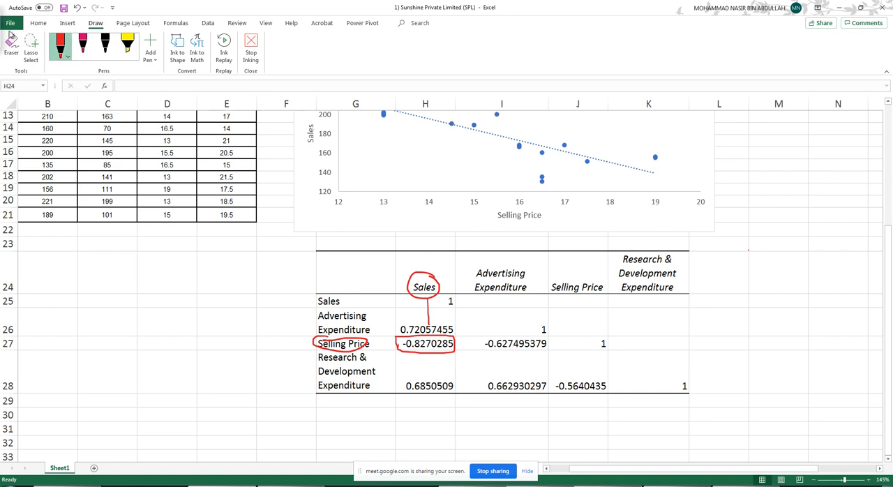
key("Escape")
left_click(739, 267)
- Handwrite "r = -0.83" in pink beside the scatter chart, below the relationship note
scroll(739, 267, "up", 2)
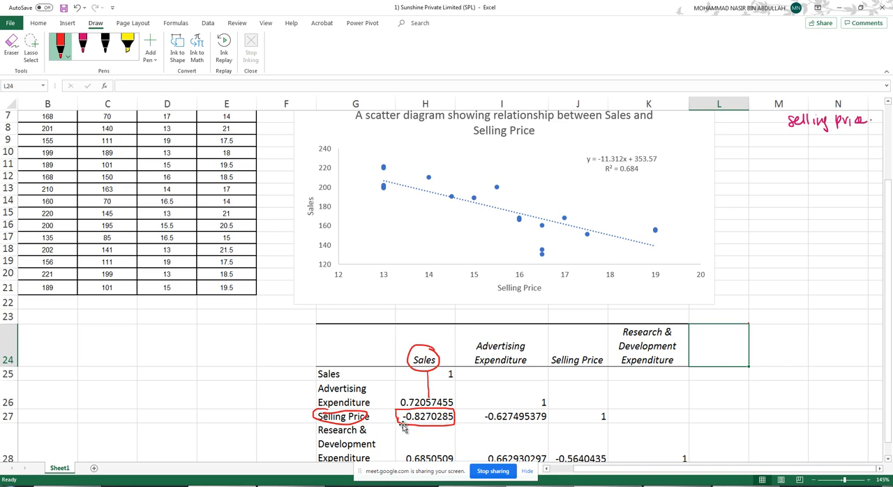
scroll(613, 369, "up", 2)
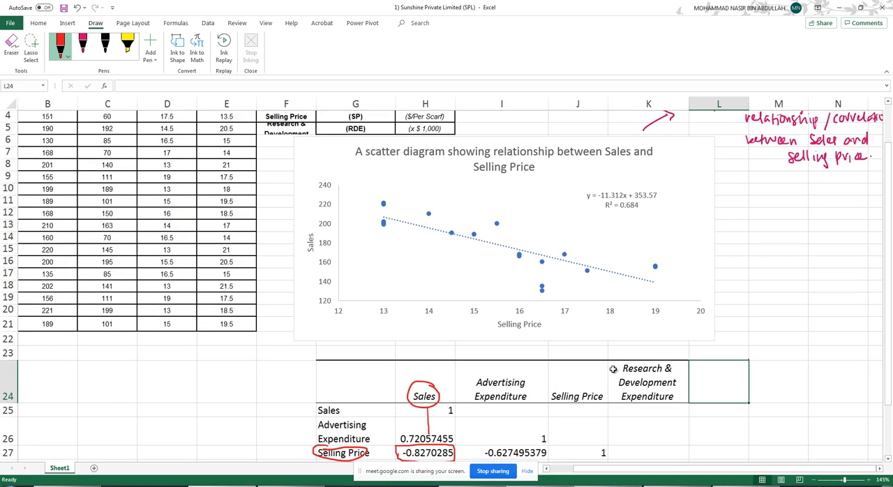
scroll(546, 352, "down", 2)
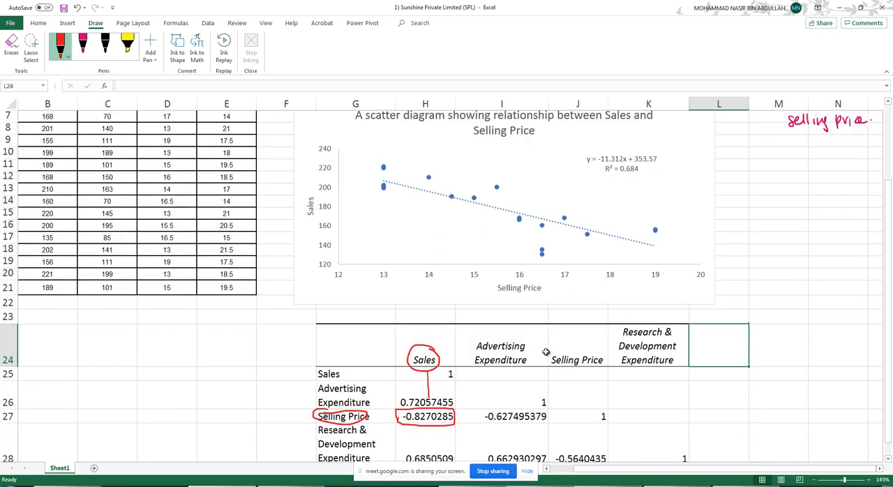
left_click(82, 46)
left_click_drag(735, 159, 742, 161)
left_click_drag(744, 161, 753, 161)
left_click_drag(744, 165, 753, 166)
left_click_drag(761, 163, 796, 160)
left_click(791, 165)
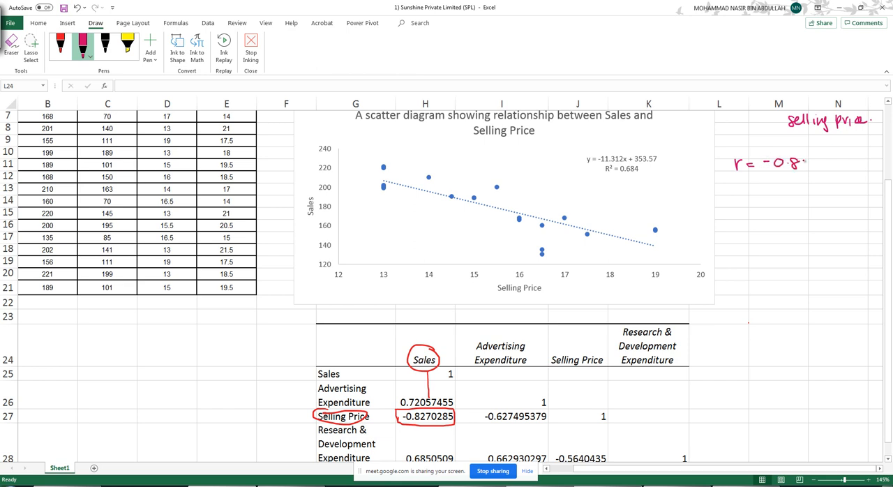
left_click_drag(802, 159, 802, 168)
key("Escape")
left_click(774, 264)
- Compare the scatter chart and handwritten notes with the marked coefficient in the correlation table
scroll(858, 312, "up", 2)
scroll(648, 122, "right", 2)
scroll(647, 122, "left", 1)
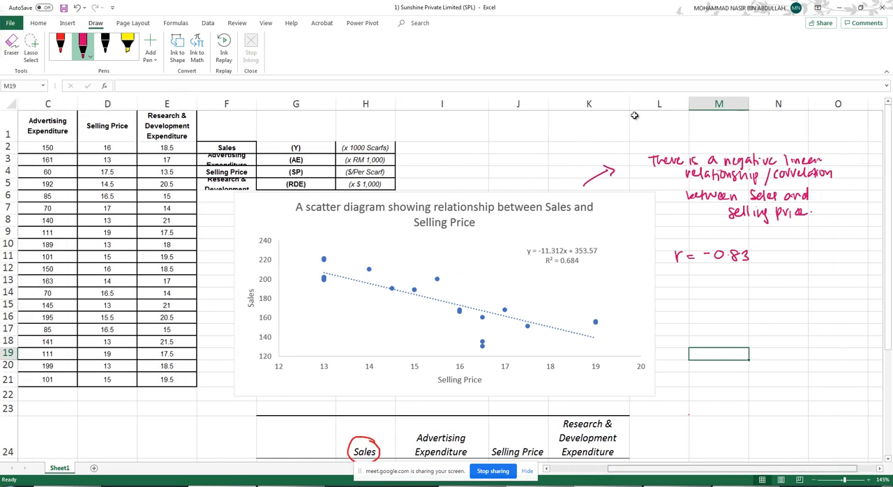
scroll(647, 122, "right", 1)
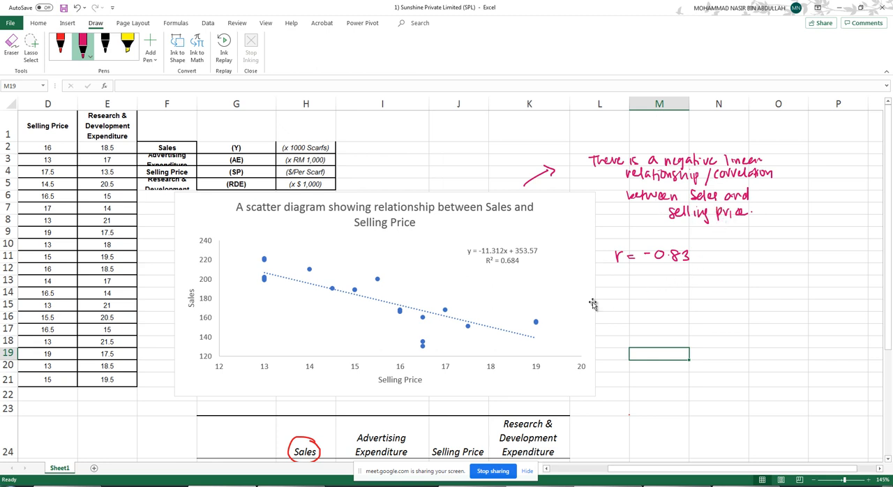
scroll(592, 303, "down", 3)
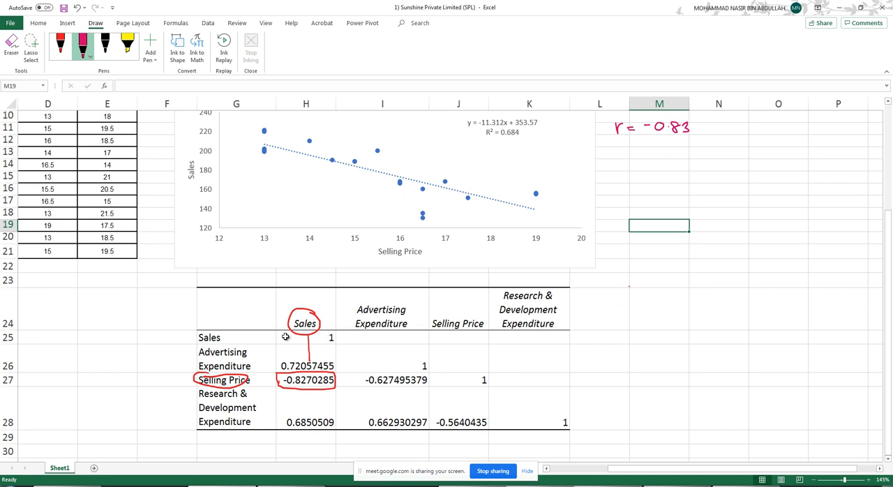
scroll(517, 336, "up", 2)
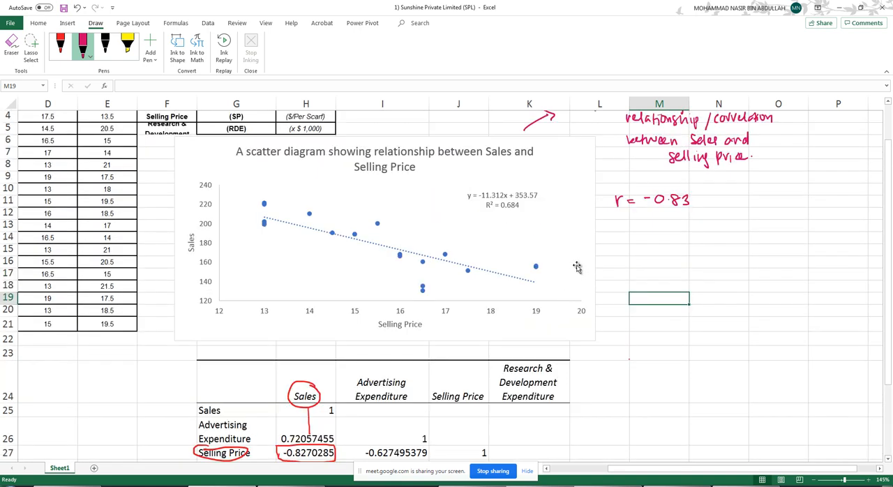
scroll(617, 216, "up", 1)
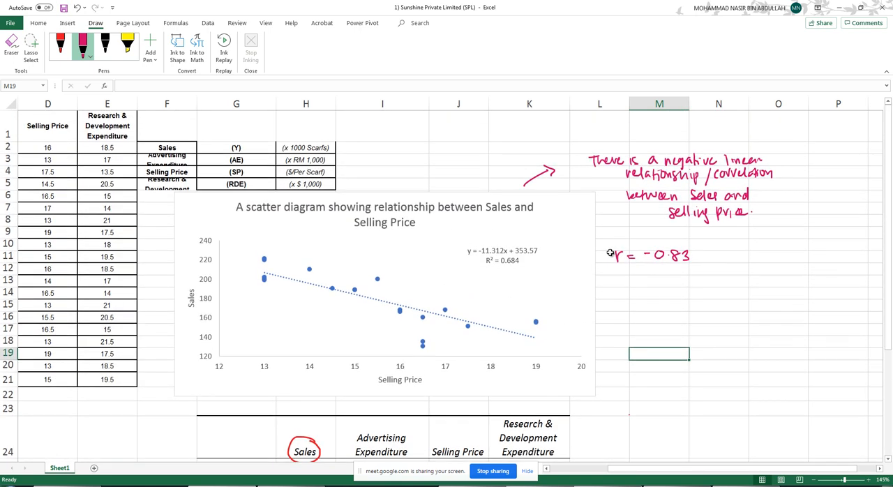
scroll(619, 242, "down", 1)
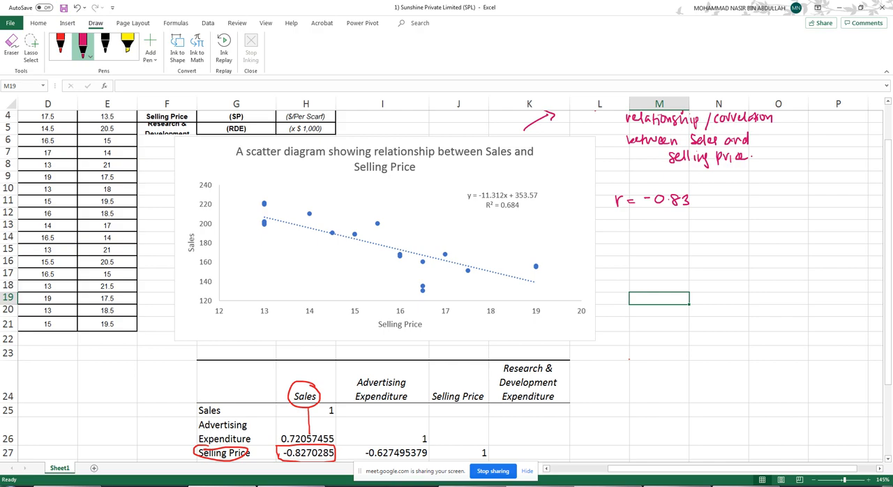
- Check the strength-of-correlation guideline table for r in the OneNote lecture notes, and return to the Excel workbook
mouse_move(291, 486)
left_click(294, 452)
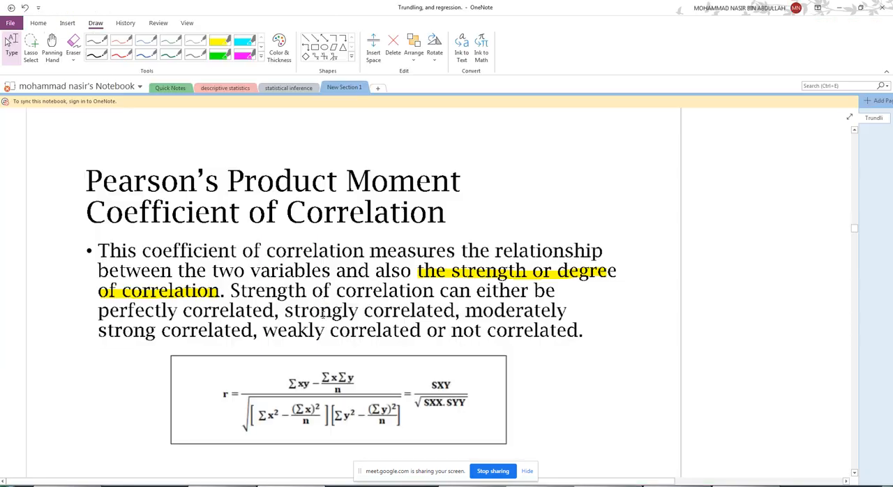
scroll(279, 233, "up", 20)
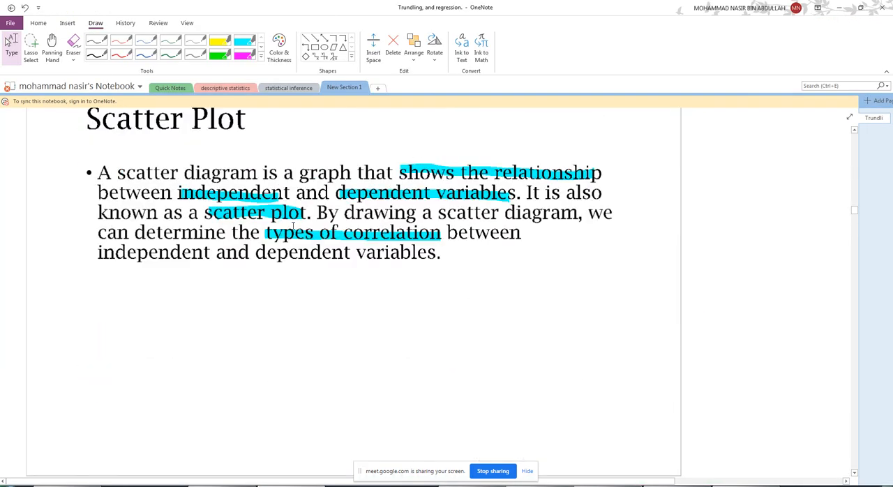
scroll(292, 224, "up", 15)
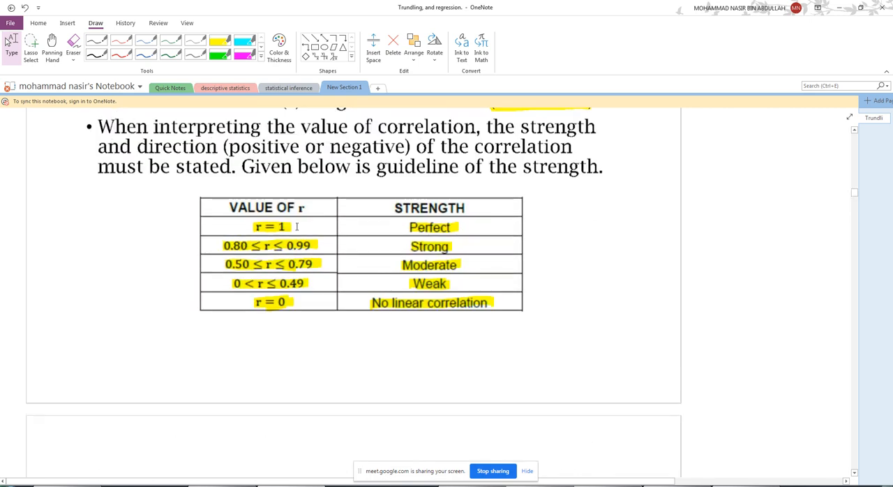
scroll(243, 257, "up", 1)
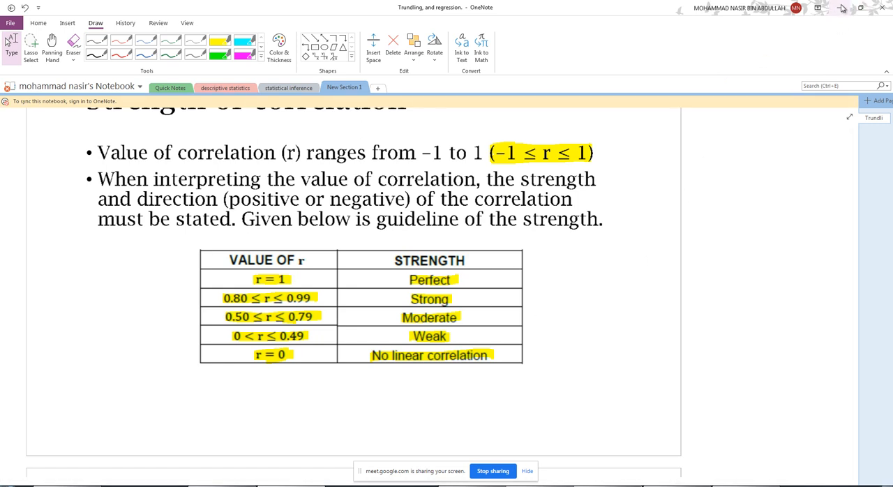
left_click(838, 8)
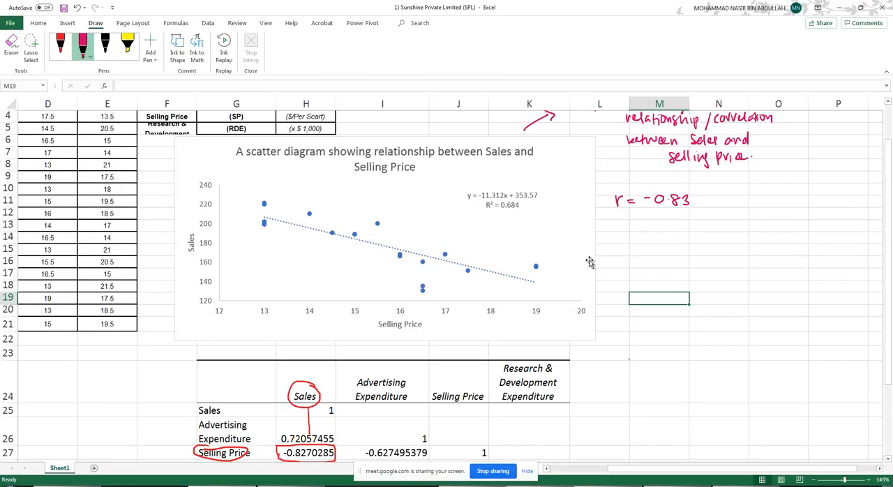
- Handwrite "There is a strong negative linear correlation between Sales and Selling price." in black below the pink r value
left_click(105, 45)
mouse_move(626, 223)
left_mouse_down()
mouse_move(629, 233)
mouse_move(673, 231)
left_mouse_up()
mouse_move(679, 222)
left_mouse_down()
mouse_move(675, 230)
mouse_move(745, 228)
left_mouse_up()
mouse_move(752, 221)
left_mouse_down()
mouse_move(750, 237)
mouse_move(810, 227)
left_mouse_up()
left_click_drag(812, 224, 818, 222)
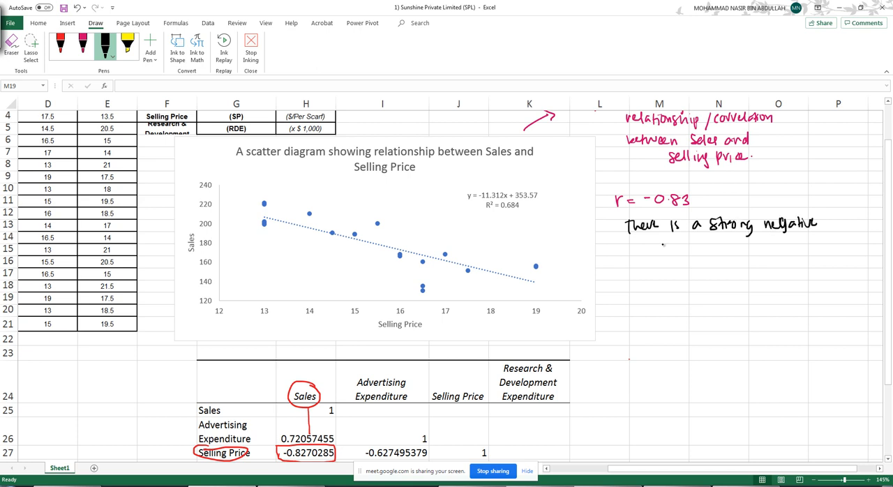
mouse_move(640, 239)
left_mouse_down()
mouse_move(660, 249)
mouse_move(742, 248)
left_mouse_up()
left_click_drag(742, 244, 816, 248)
mouse_move(646, 262)
left_mouse_down()
mouse_move(660, 272)
mouse_move(702, 269)
left_mouse_up()
left_click_drag(706, 265, 776, 276)
left_click_drag(775, 264, 788, 265)
left_click_drag(790, 261, 793, 269)
left_click_drag(797, 265, 802, 268)
left_click(805, 264)
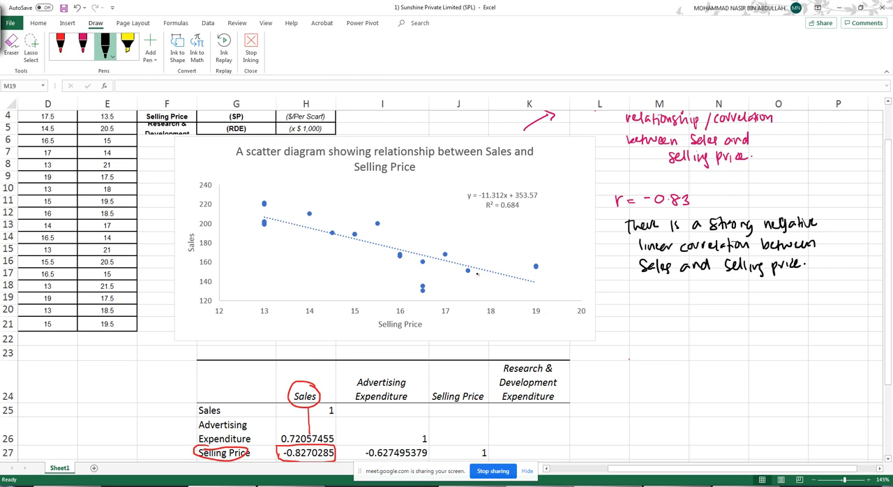
- Handwrite "if the price increase the sales will decrease" in black below the correlation statement and stop inking
mouse_move(630, 286)
left_mouse_down()
mouse_move(631, 301)
mouse_move(800, 295)
left_mouse_up()
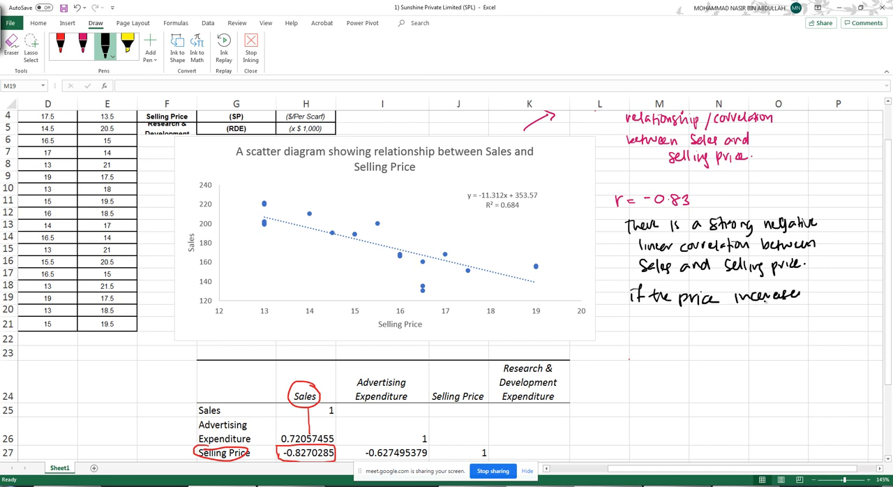
mouse_move(646, 315)
left_mouse_down()
mouse_move(648, 328)
mouse_move(689, 328)
mouse_move(749, 313)
mouse_move(827, 314)
left_mouse_up()
left_click(762, 315)
left_click(830, 305)
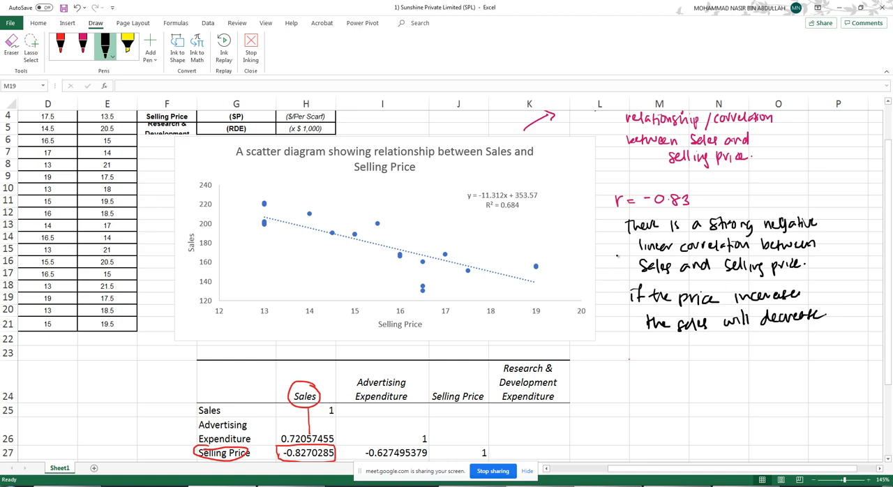
key("Escape")
left_click(649, 410)
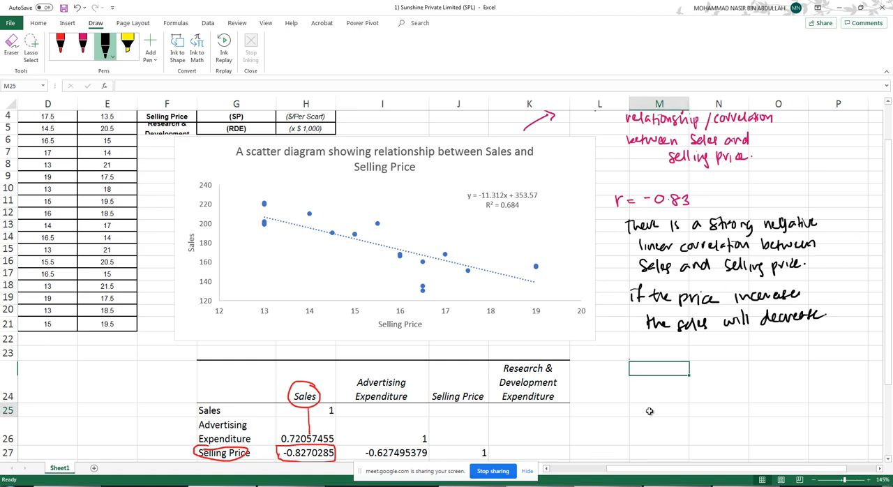
- Draw a pink box around the R² value in the scatter chart's trendline label
scroll(579, 353, "down", 2)
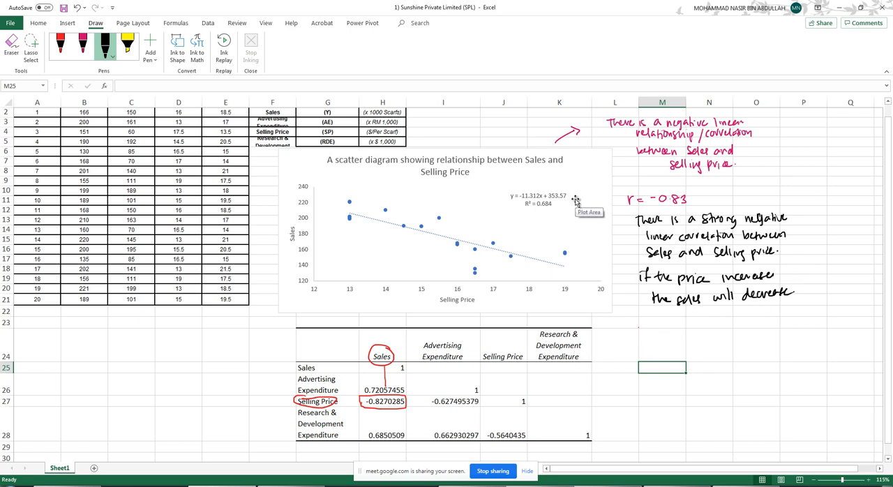
scroll(554, 251, "up", 3)
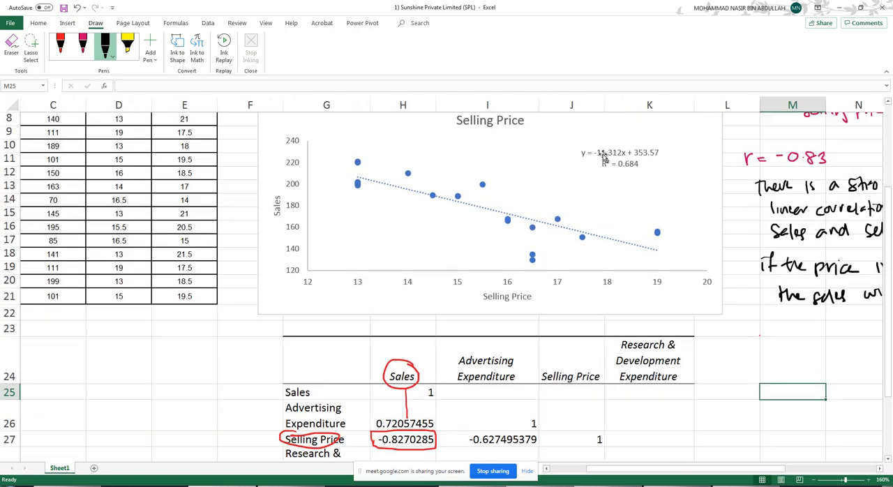
scroll(613, 183, "up", 1)
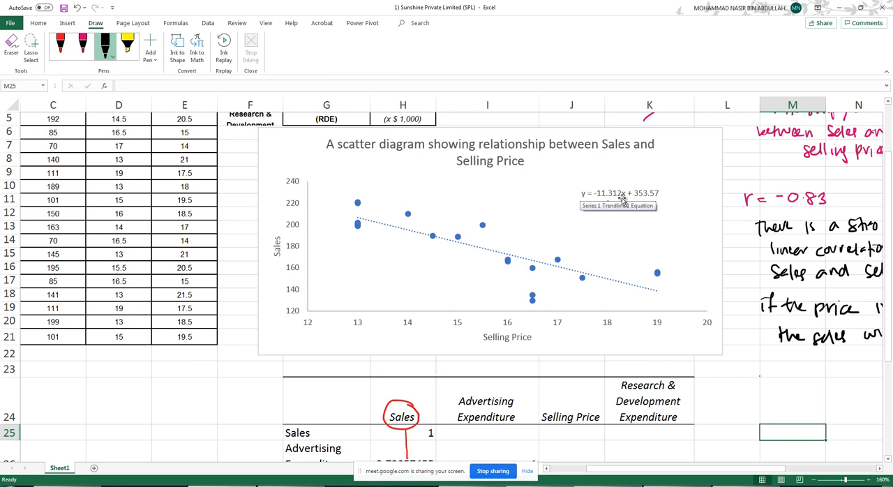
left_click_drag(722, 468, 739, 468)
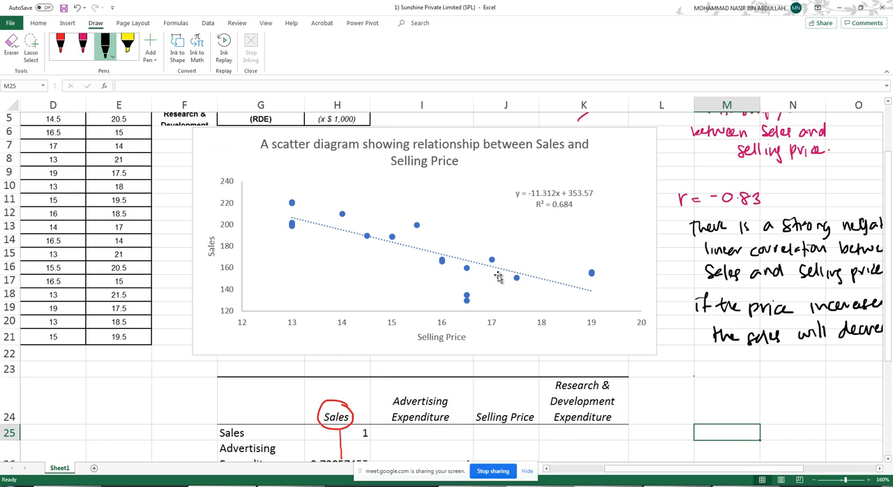
left_click(84, 49)
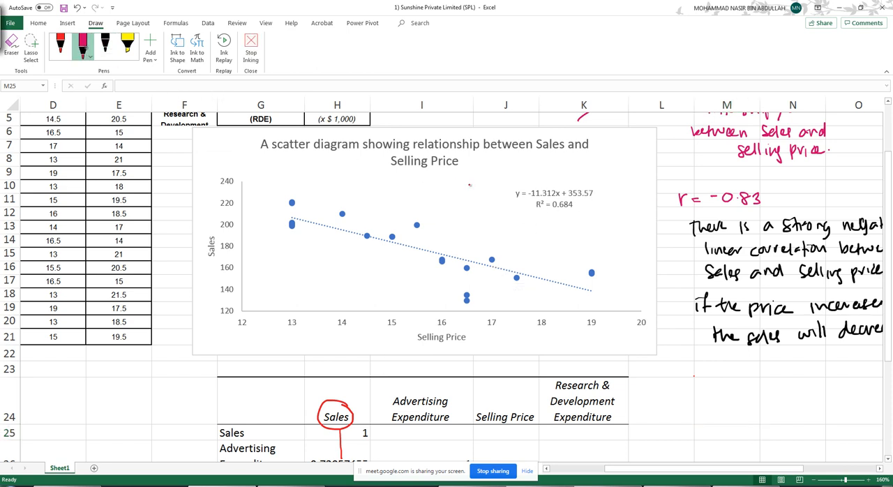
mouse_move(536, 213)
left_mouse_down()
mouse_move(572, 215)
mouse_move(532, 198)
left_mouse_up()
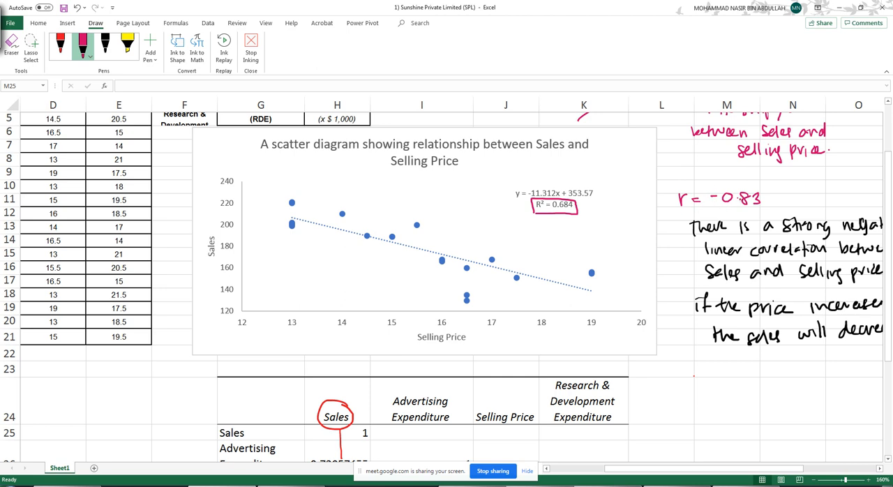
key("Escape")
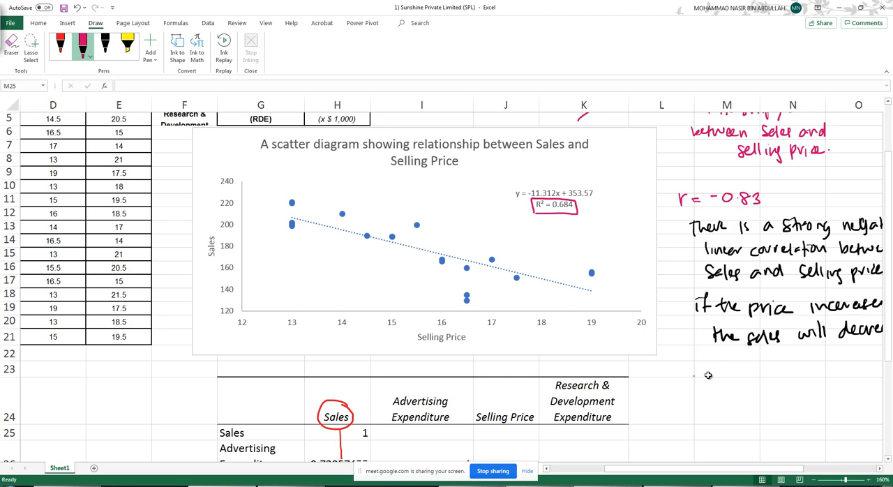
- Calculate the square of the correlation coefficient in M23 with the formula =0.83^2
left_click(713, 373)
type("=")
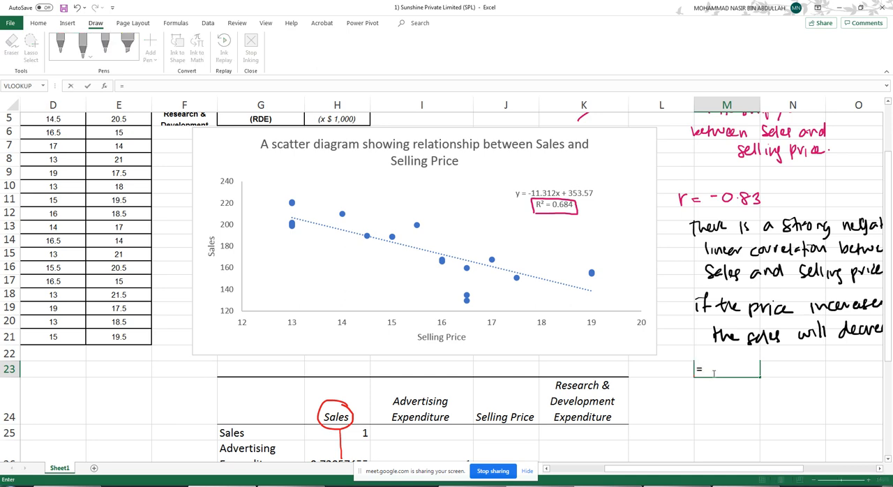
type("0.")
type("83")
type("*")
type("*2")
key("BackSpace")
key("BackSpace")
key("BackSpace")
type("^2")
key("Return")
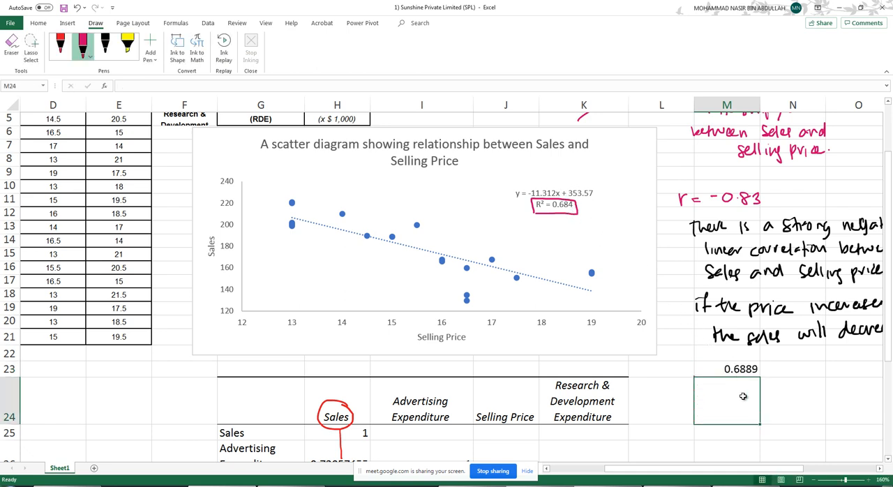
- Calculate the square root of the chart's R² in M24 with the formula =sqrt(0.684)
type("=sq")
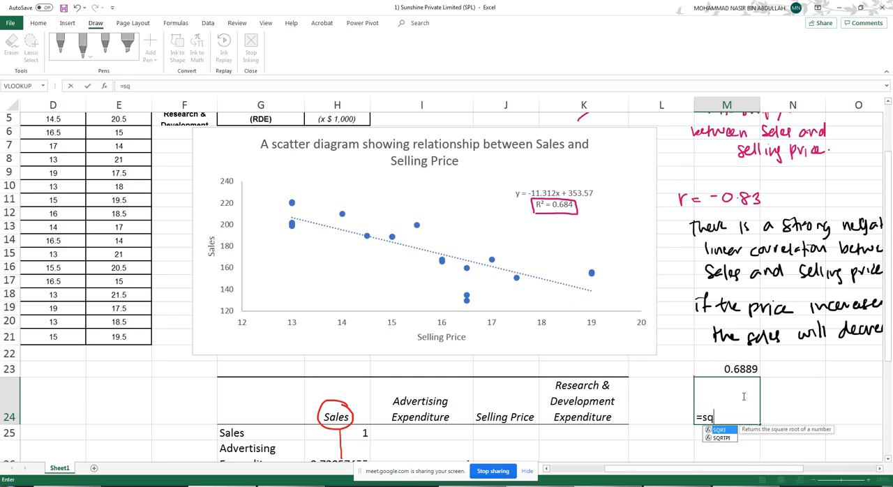
type("rt(")
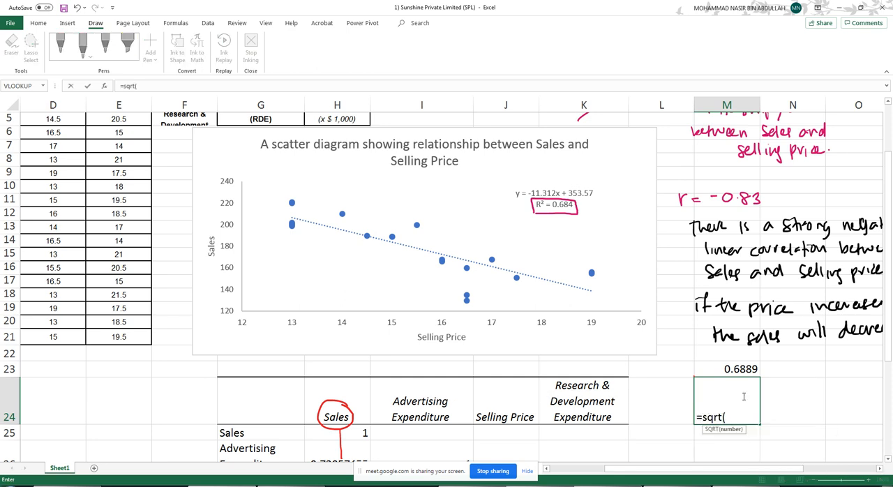
type("0.684)_")
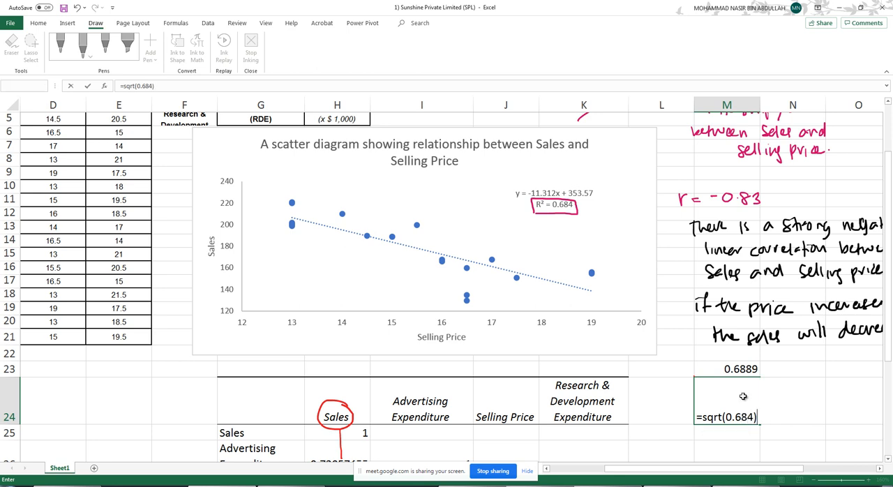
key("Return")
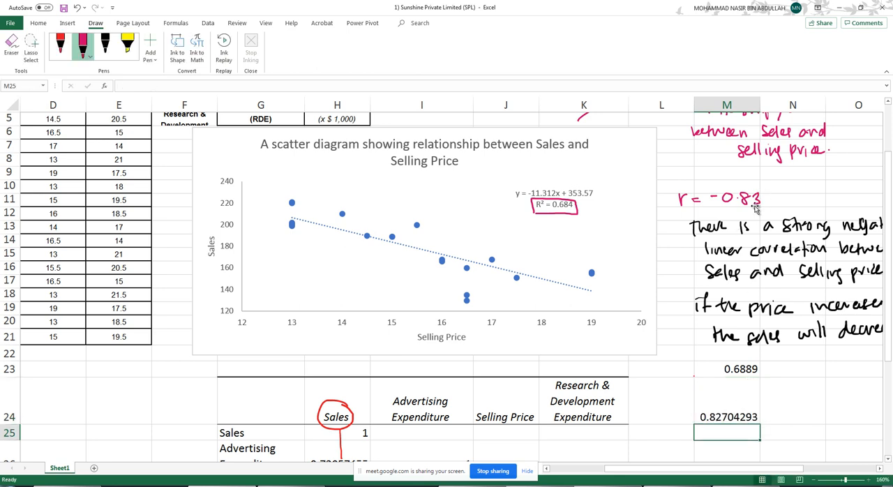
- Handwrite "y = -11.312x + 353.57" in red above the chart's trendline equation, with lines above and below its slope term
scroll(641, 378, "down", 1)
scroll(641, 378, "down", 3)
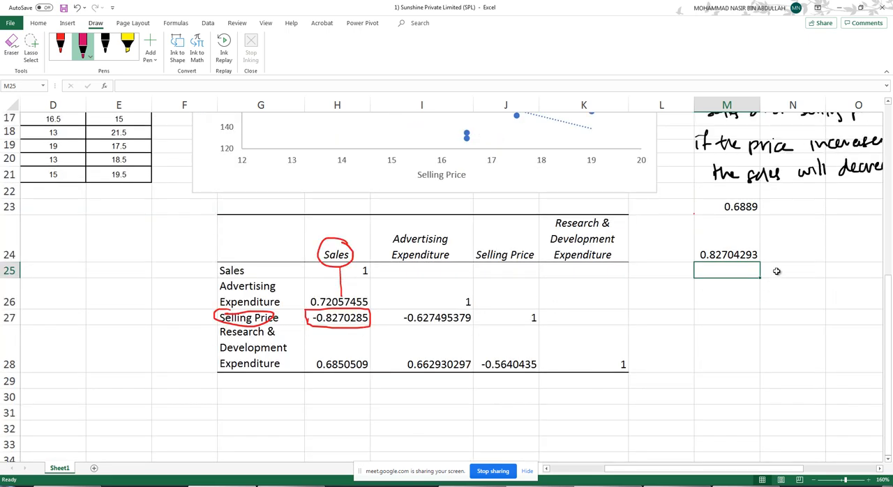
scroll(774, 273, "up", 3)
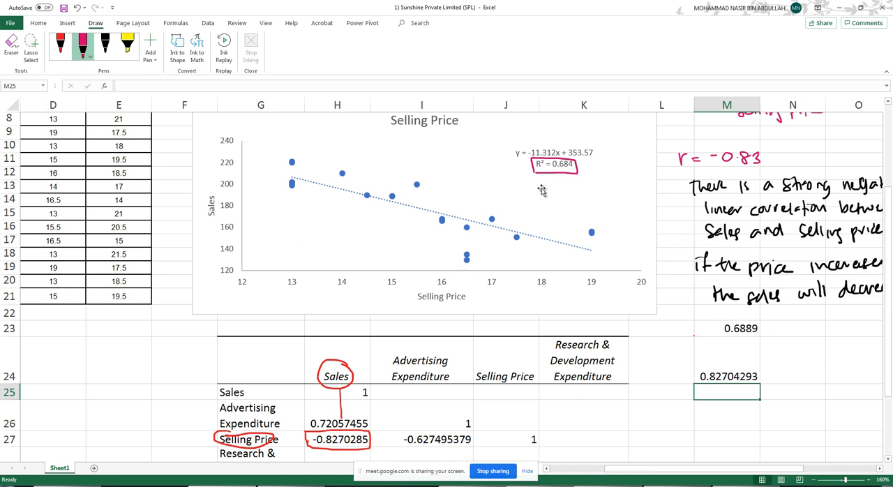
scroll(537, 188, "up", 2)
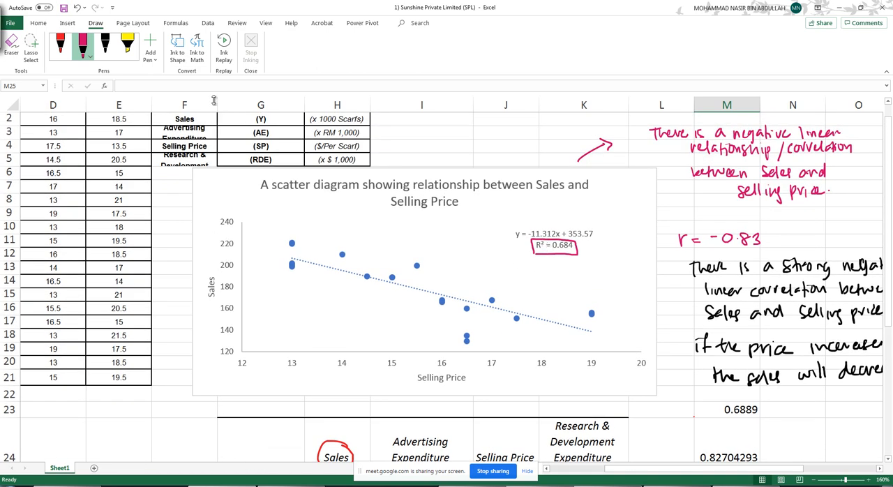
left_click(61, 46)
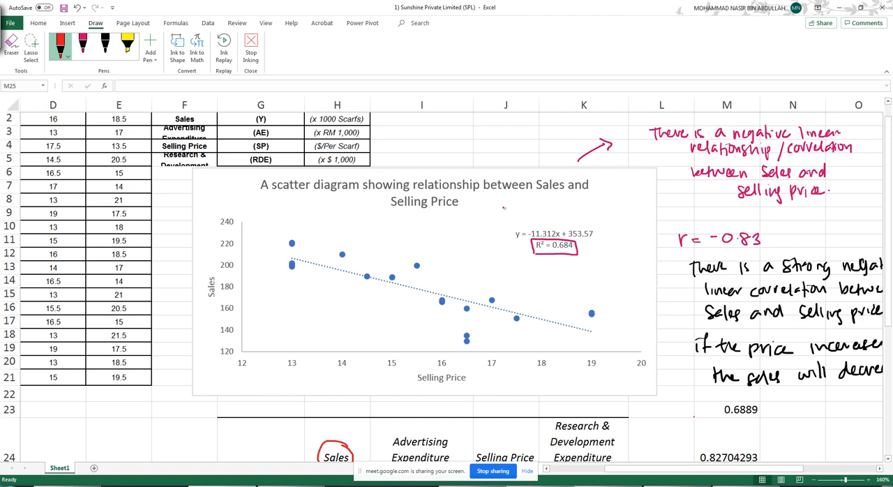
left_click_drag(509, 205, 503, 219)
left_click_drag(511, 208, 534, 212)
mouse_move(539, 203)
left_mouse_down()
mouse_move(538, 212)
mouse_move(548, 210)
left_mouse_up()
mouse_move(557, 203)
left_mouse_down()
mouse_move(557, 212)
mouse_move(596, 207)
left_mouse_up()
mouse_move(591, 203)
left_mouse_down()
mouse_move(591, 211)
mouse_move(635, 197)
mouse_move(629, 209)
mouse_move(640, 208)
left_mouse_up()
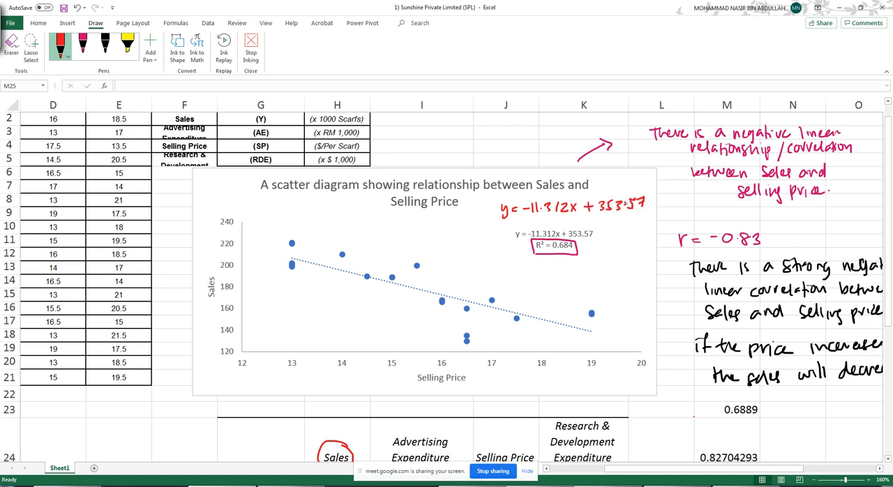
left_click_drag(542, 218, 570, 217)
left_click_drag(520, 198, 571, 198)
- Handwrite "y = mx + c" in red above the chart and draw an arrow from m to the handwritten slope term
mouse_move(448, 128)
left_mouse_down()
mouse_move(453, 139)
mouse_move(493, 138)
left_mouse_up()
mouse_move(498, 133)
left_mouse_down()
mouse_move(508, 133)
mouse_move(502, 138)
left_mouse_up()
left_click_drag(517, 128, 516, 139)
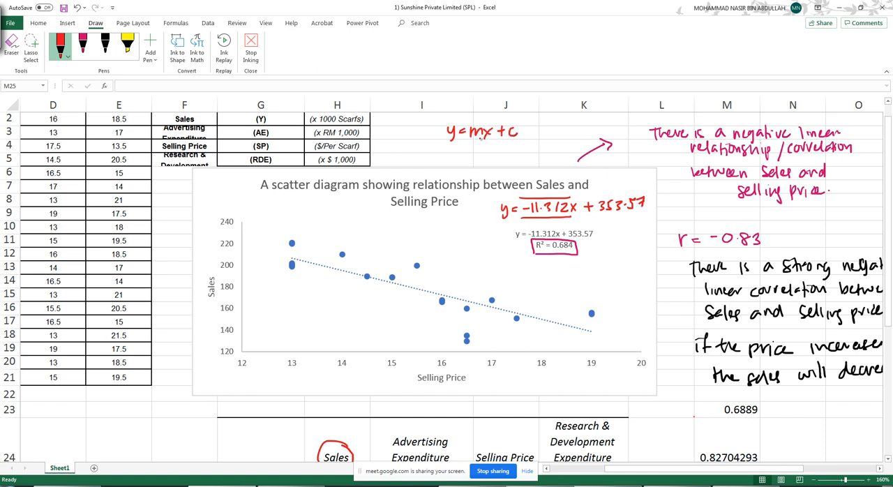
mouse_move(476, 141)
left_mouse_down()
mouse_move(492, 162)
mouse_move(538, 182)
mouse_move(540, 197)
left_mouse_up()
key("Escape")
left_click(423, 135)
- Review the Advertising Expenditure, Sales and Research & Development Expenditure columns in the branch data table
scroll(403, 170, "down", 6)
scroll(396, 188, "up", 4)
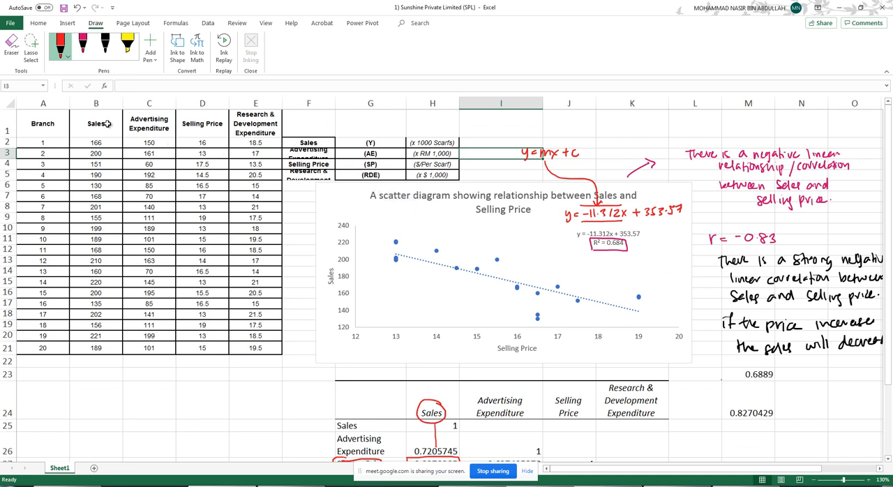
left_click(153, 126)
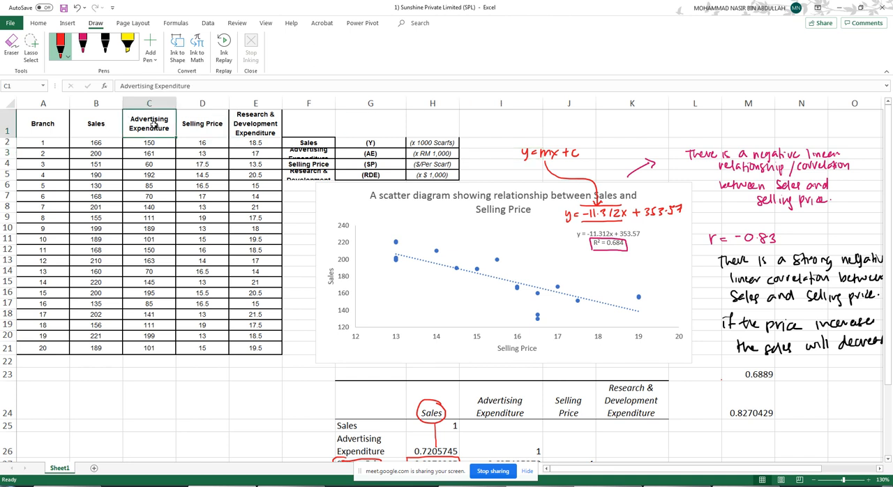
left_click(97, 120)
left_click(254, 124)
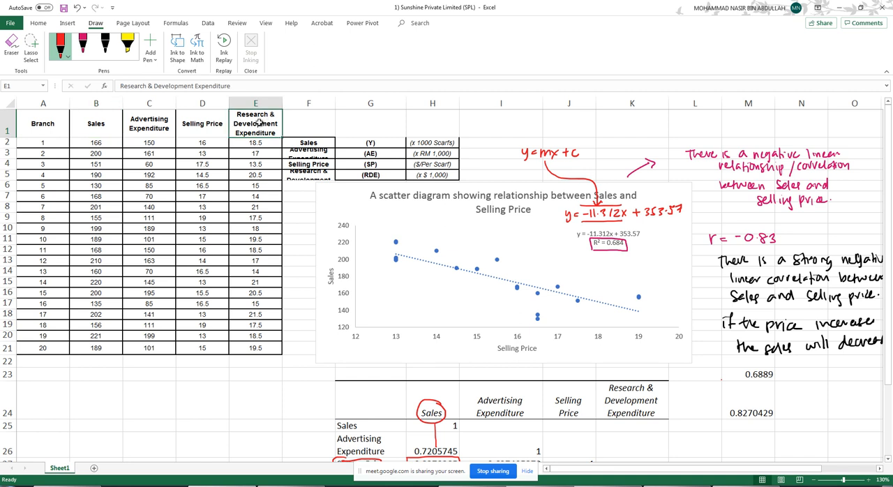
left_click(94, 125)
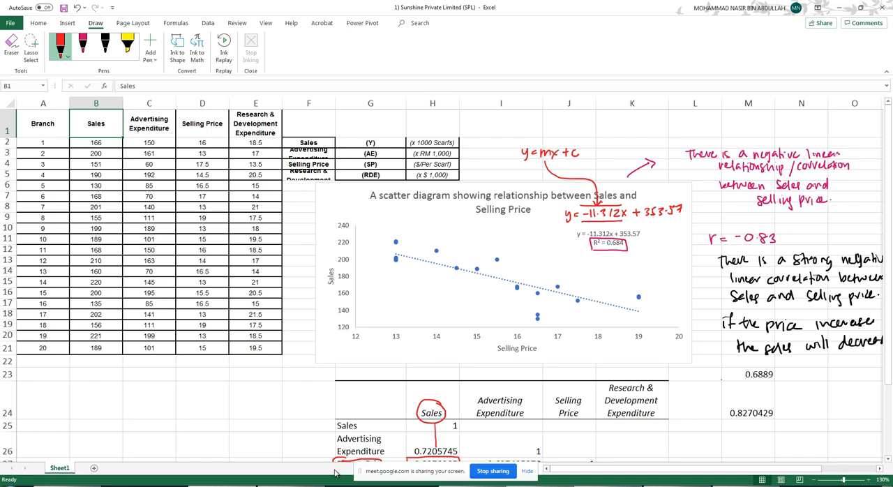
- Switch to the OneNote lecture notes and read the Coefficient of Determination slide
left_click(291, 486)
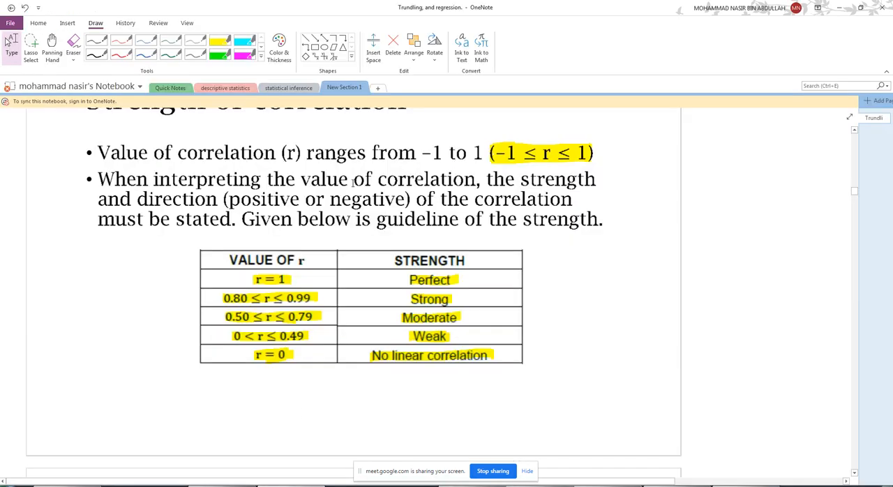
scroll(352, 181, "down", 20)
scroll(343, 222, "down", 15)
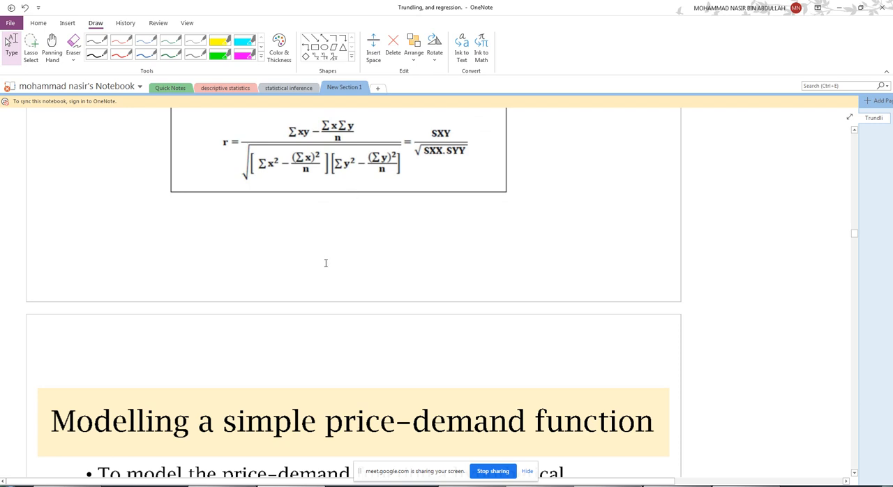
scroll(333, 250, "down", 5)
scroll(309, 259, "down", 5)
scroll(285, 244, "down", 10)
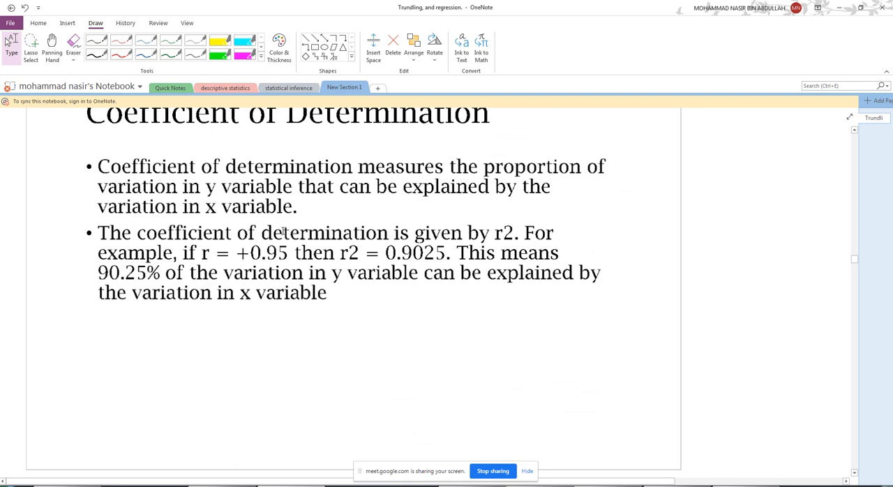
scroll(293, 216, "up", 1)
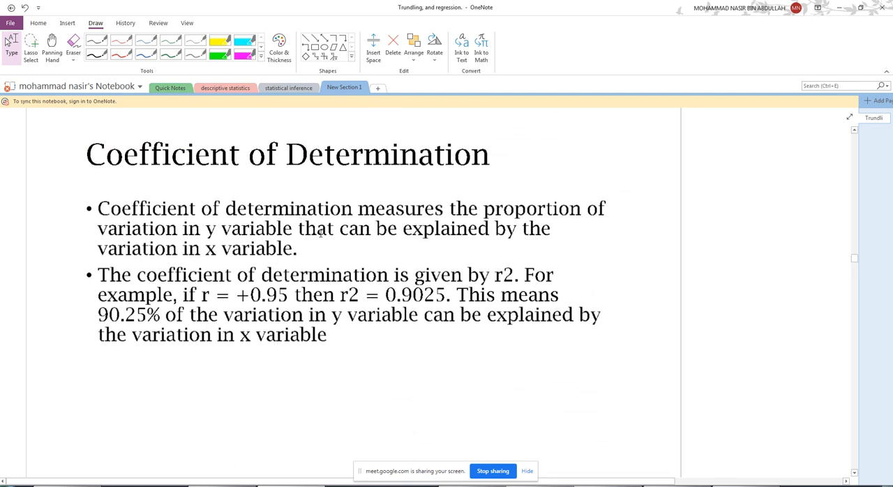
scroll(307, 236, "down", 6)
scroll(276, 237, "up", 5)
scroll(272, 248, "down", 1)
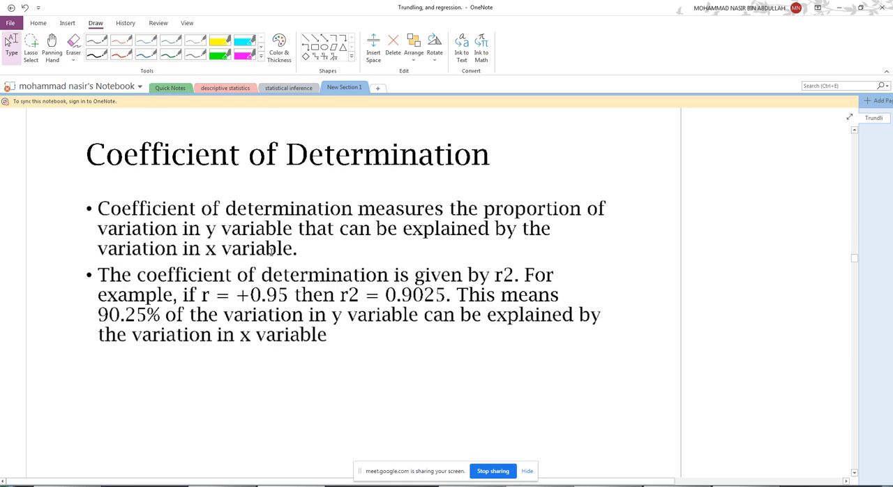
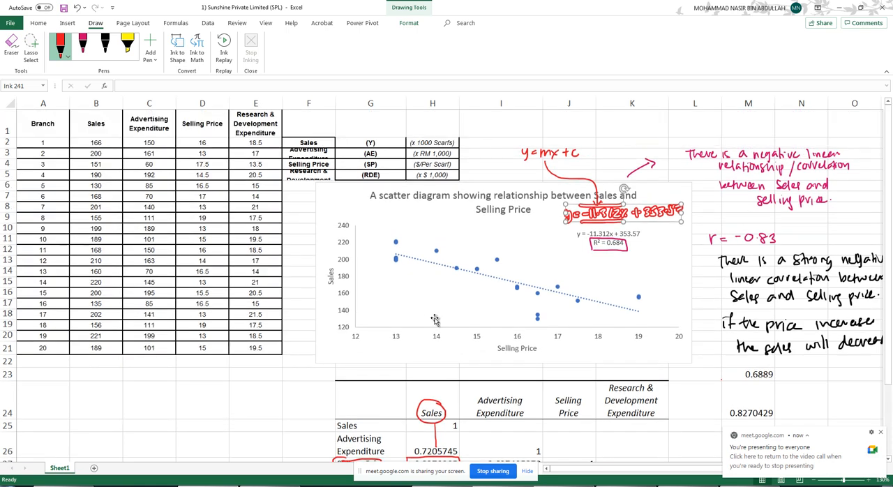
- Handwrite the underlined heading "Hypothesis statement" in black below the correlation matrix
scroll(438, 314, "down", 1)
scroll(438, 314, "down", 7)
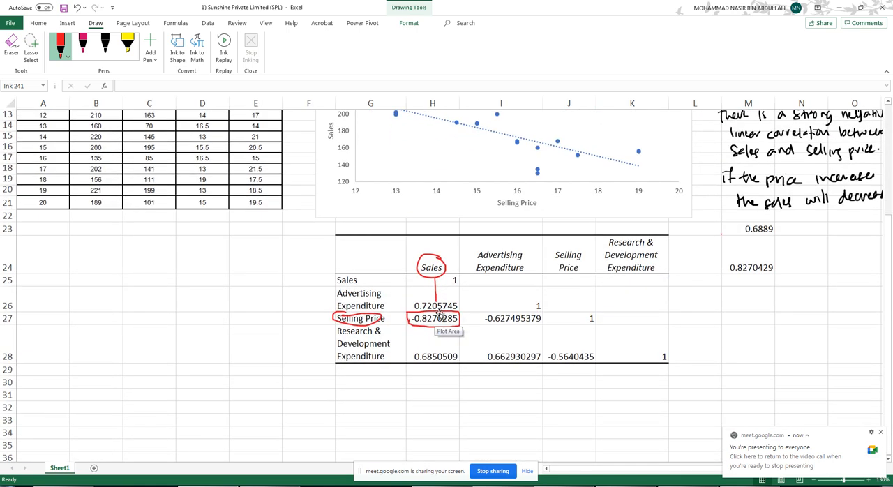
left_click(104, 45)
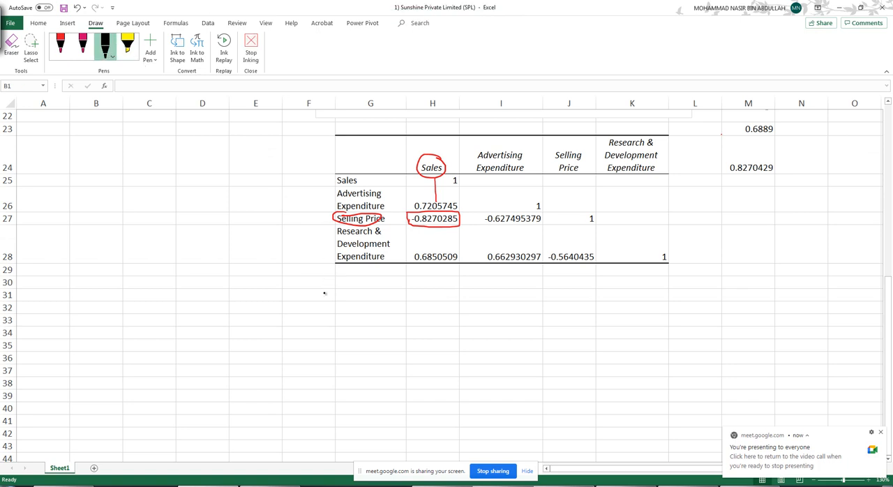
mouse_move(324, 286)
left_mouse_down()
mouse_move(329, 302)
mouse_move(348, 293)
left_mouse_up()
mouse_move(356, 287)
left_mouse_down()
mouse_move(356, 300)
mouse_move(466, 288)
left_mouse_up()
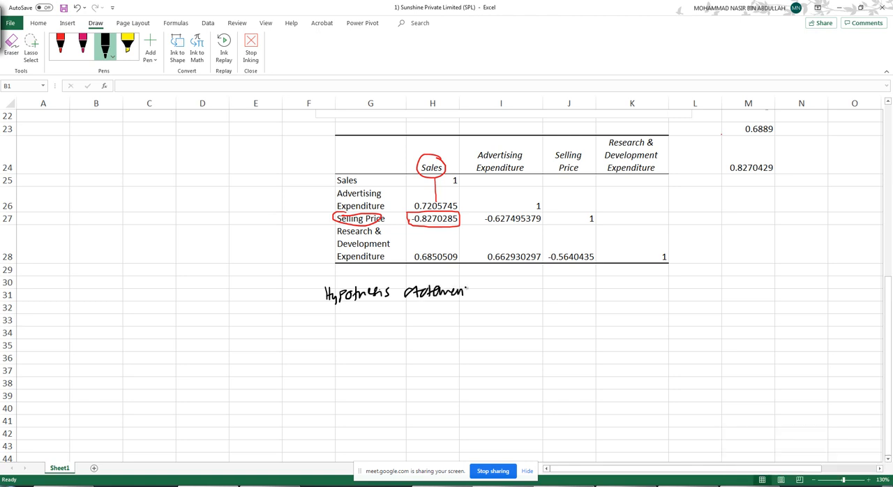
left_click_drag(340, 305, 429, 301)
- Handwrite "H0: There is no linear relationship between sales and selling price" in black under the hypothesis heading
mouse_move(367, 318)
left_mouse_down()
mouse_move(368, 331)
mouse_move(387, 321)
mouse_move(622, 324)
left_mouse_up()
left_click(480, 323)
left_click(613, 322)
left_click_drag(625, 322, 653, 315)
left_click_drag(652, 318, 661, 317)
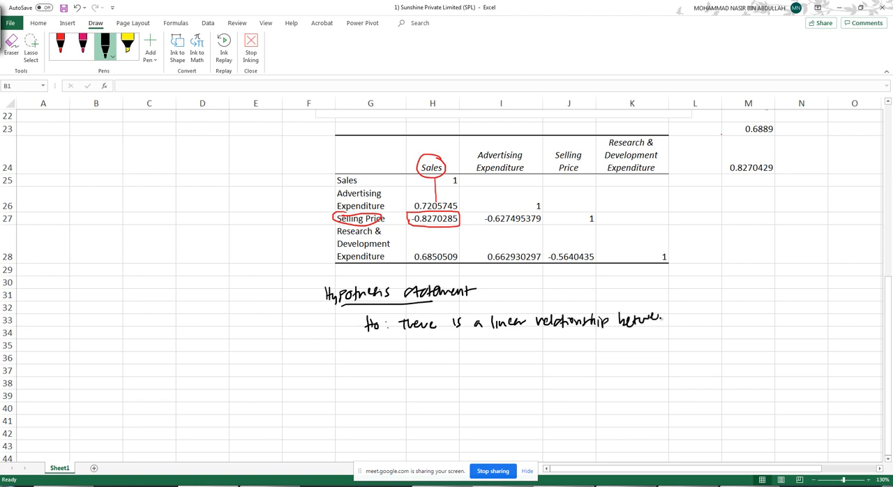
mouse_move(427, 334)
left_mouse_down()
mouse_move(421, 342)
mouse_move(433, 340)
left_mouse_up()
left_click_drag(436, 333, 438, 342)
left_click_drag(469, 315, 476, 314)
left_click_drag(479, 310, 479, 311)
left_click_drag(441, 334, 465, 341)
left_click_drag(456, 340, 518, 346)
left_click_drag(523, 340, 552, 339)
- Handwrite "H1: There is a linear relationship between sales and selling price" in black below the null hypothesis
left_click_drag(369, 358, 370, 371)
mouse_move(375, 359)
left_mouse_down()
mouse_move(379, 369)
mouse_move(427, 369)
left_mouse_up()
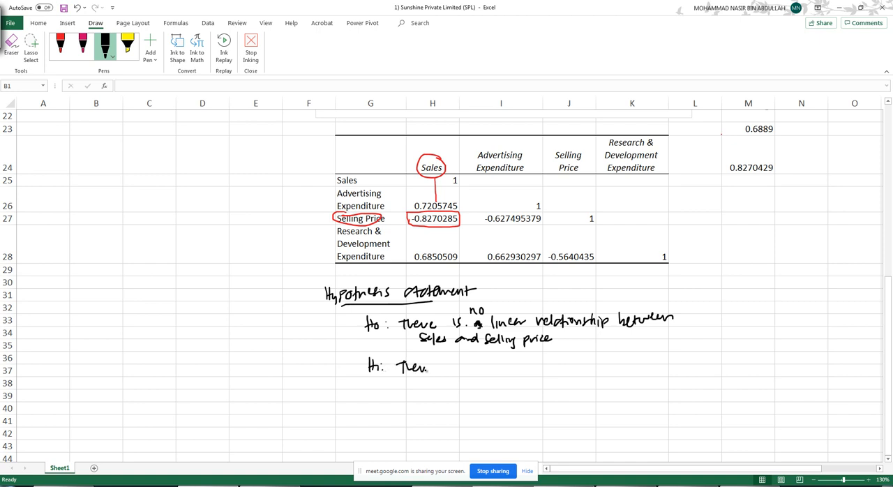
mouse_move(481, 360)
left_mouse_down()
mouse_move(484, 372)
mouse_move(649, 364)
left_mouse_up()
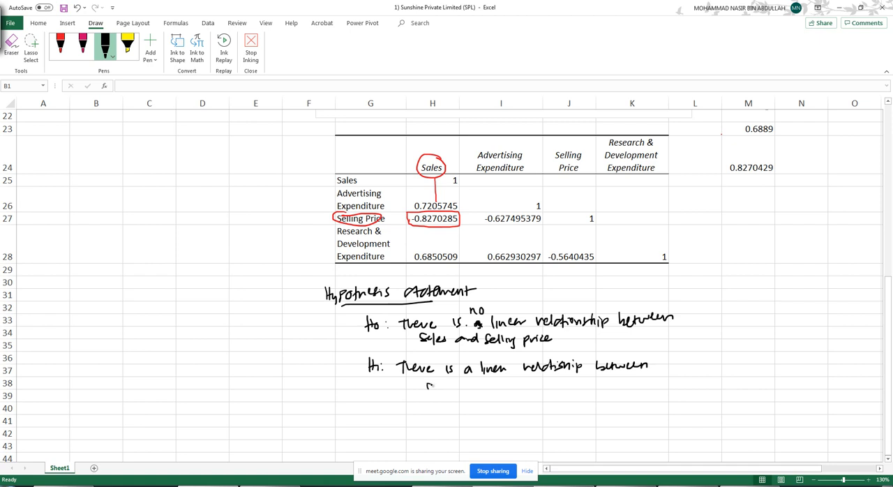
left_click_drag(427, 385, 436, 392)
left_click_drag(436, 389, 583, 384)
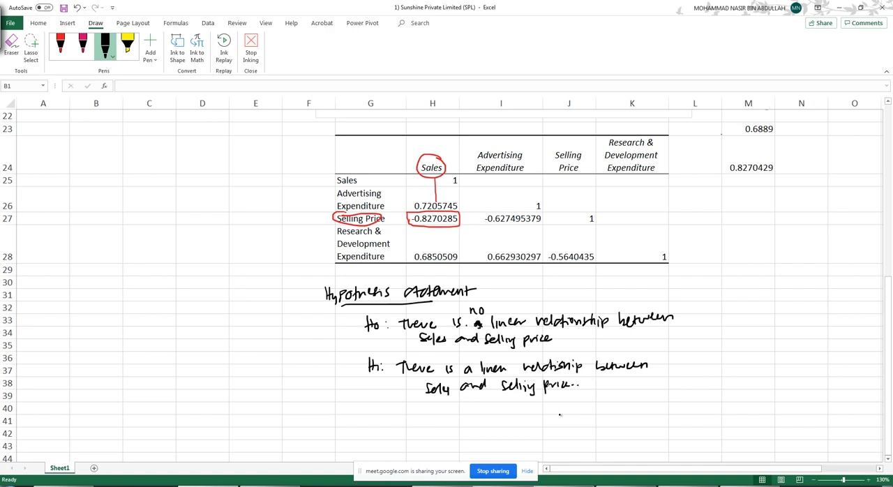
key("Escape")
- Handwrite "α = 0.05", an underlined "Statistical test" and "p-value" in magenta below the hypotheses
scroll(590, 363, "down", 3)
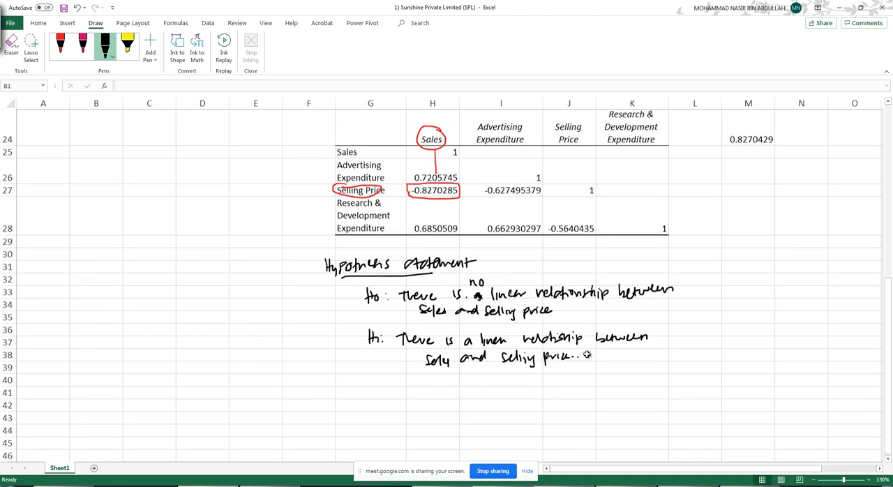
left_click(82, 46)
left_click_drag(355, 232, 400, 240)
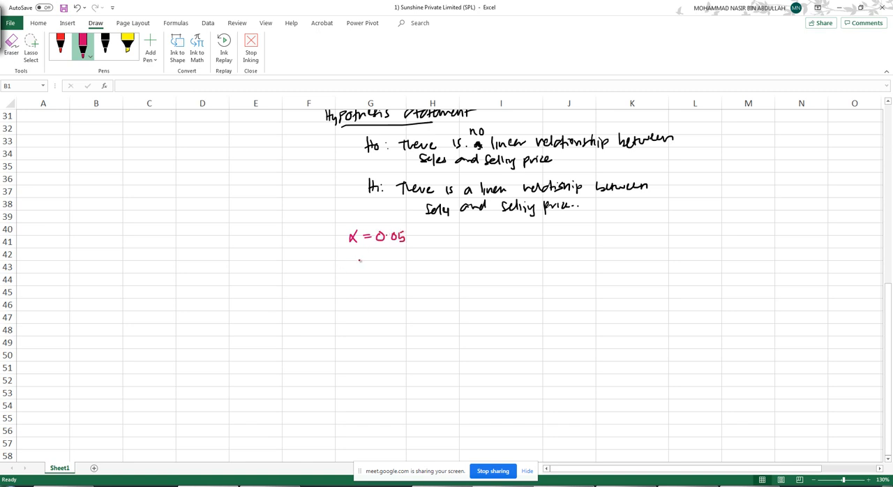
mouse_move(336, 263)
left_mouse_down()
mouse_move(442, 268)
mouse_move(373, 278)
left_mouse_up()
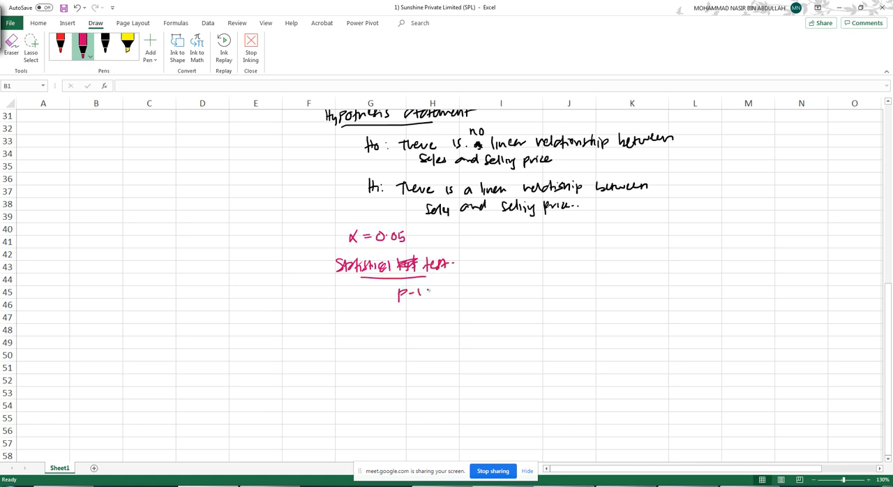
left_click_drag(433, 287, 445, 293)
key("Escape")
- Start a Regression from the data analysis tools
scroll(461, 313, "up", 4)
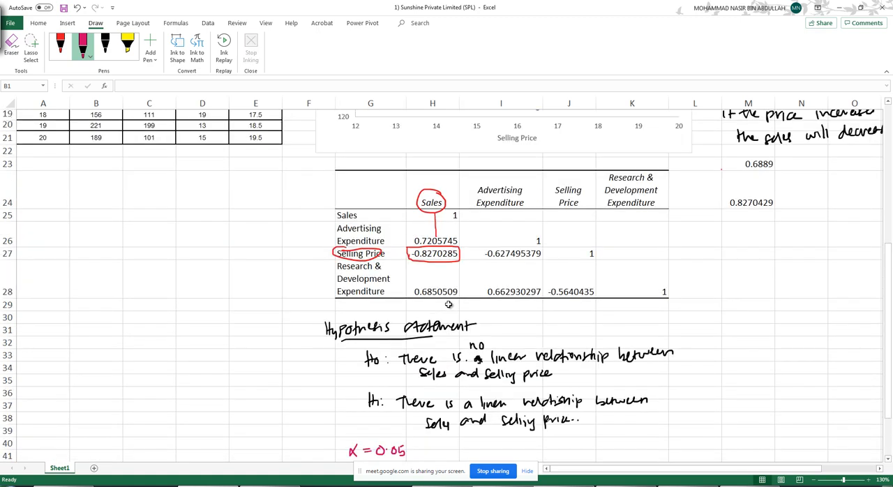
scroll(440, 258, "up", 6)
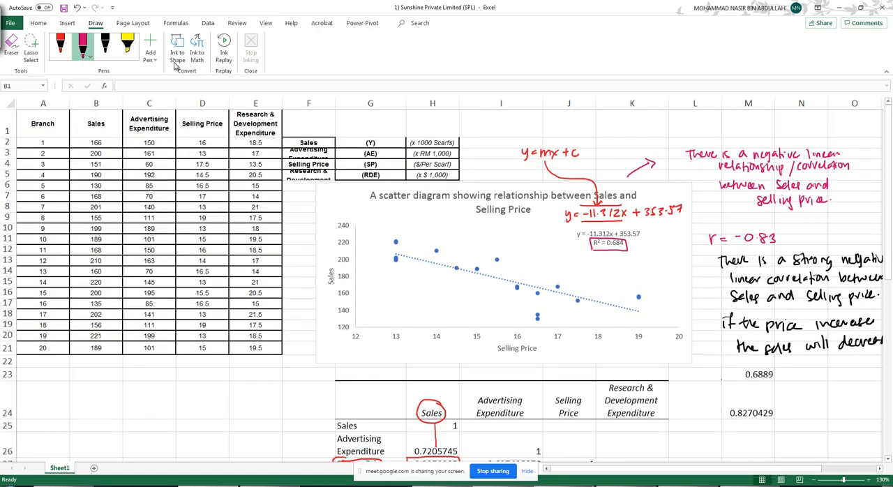
left_click(209, 23)
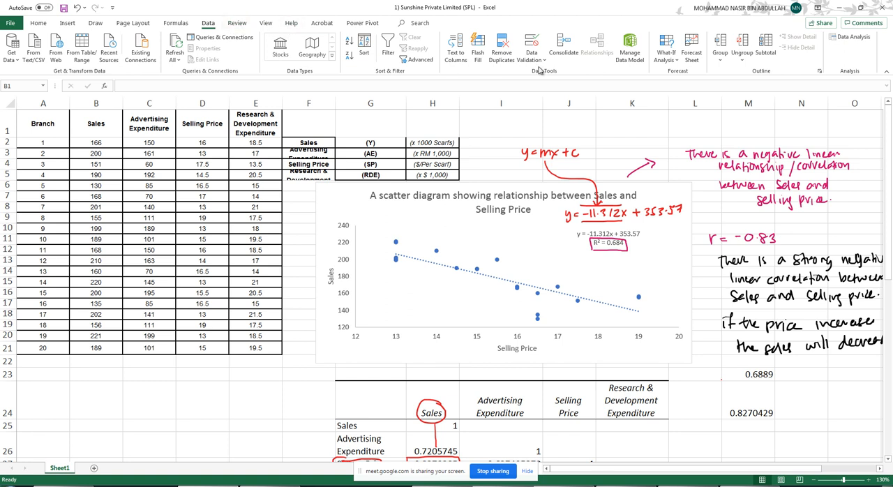
left_click(851, 39)
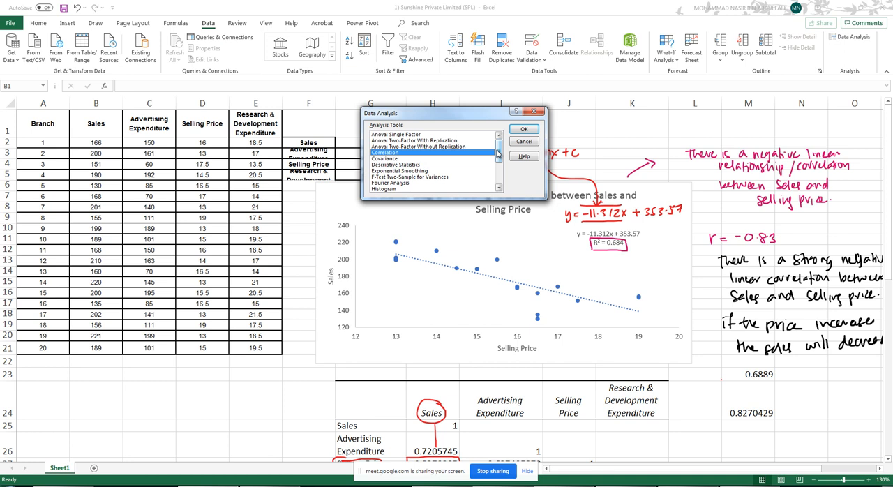
left_click_drag(498, 155, 497, 169)
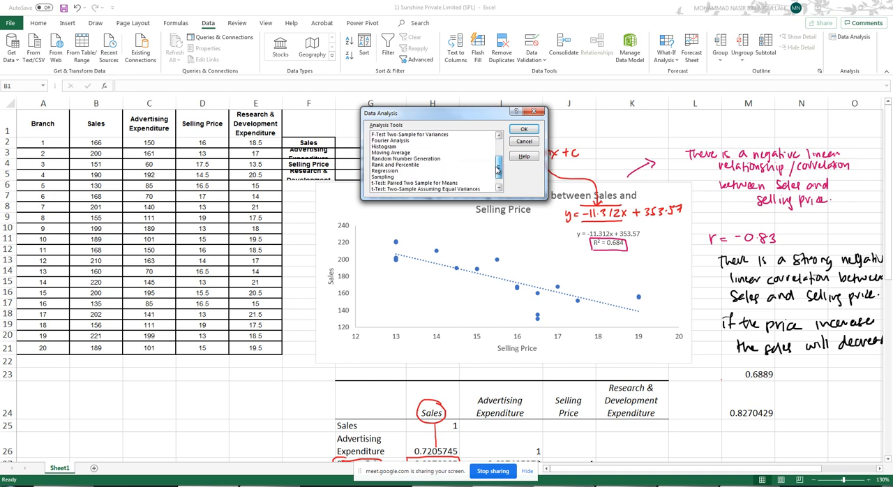
left_click(383, 171)
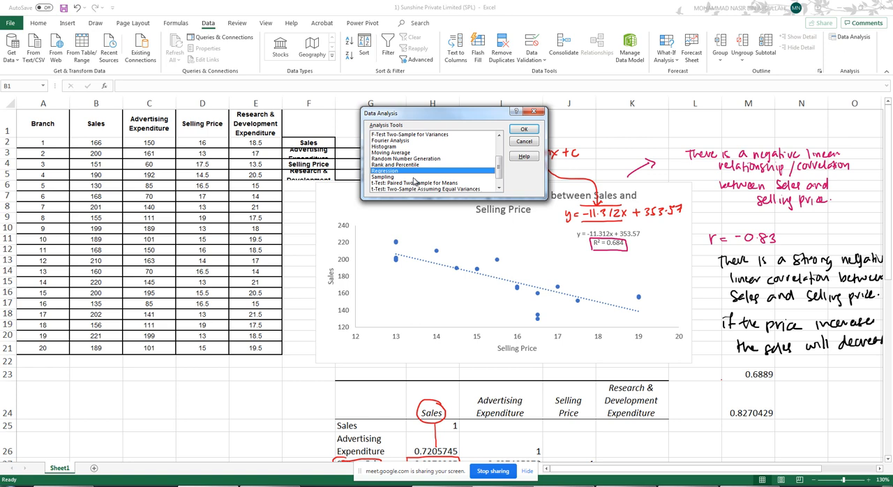
left_click(535, 131)
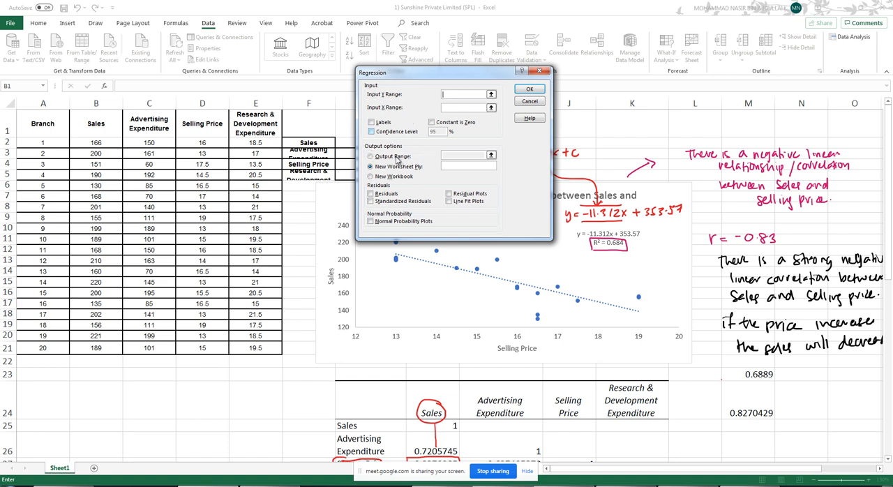
- Set the regression's Y range to the Sales data B1:B21 and its X range to the Selling Price data D1:D21
left_click(492, 96)
left_click_drag(112, 125, 92, 347)
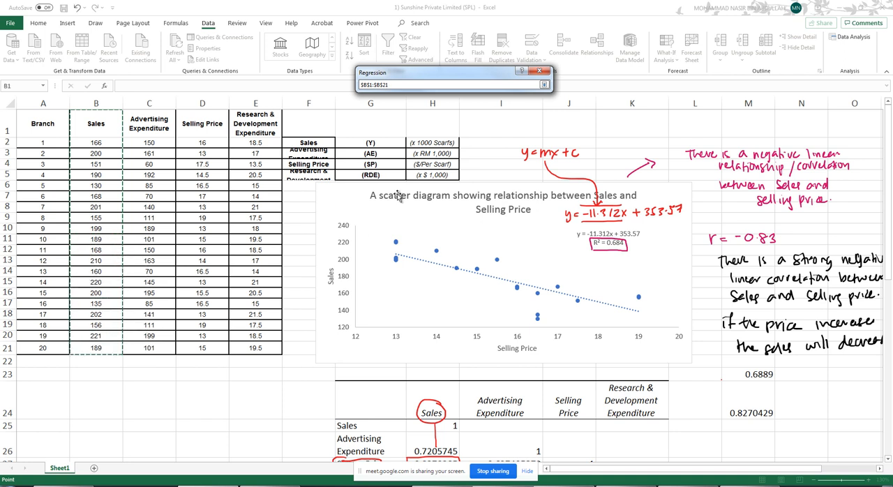
left_click(544, 84)
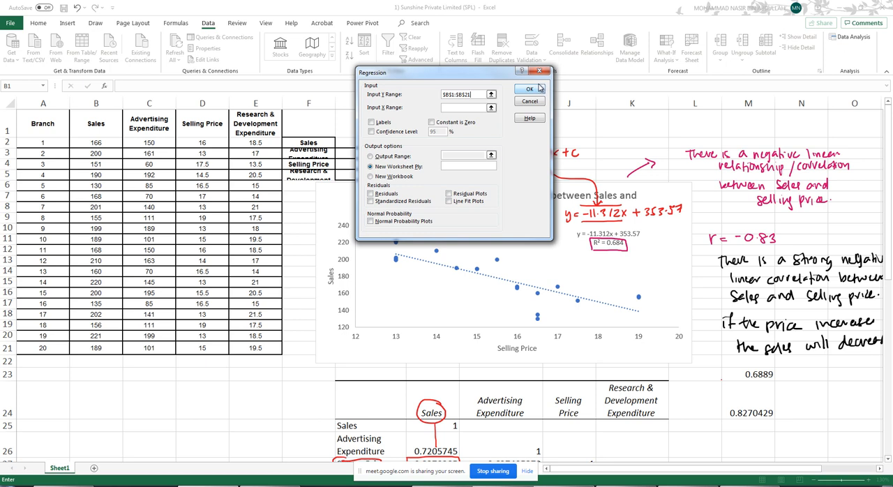
left_click(491, 110)
left_click_drag(210, 123, 201, 347)
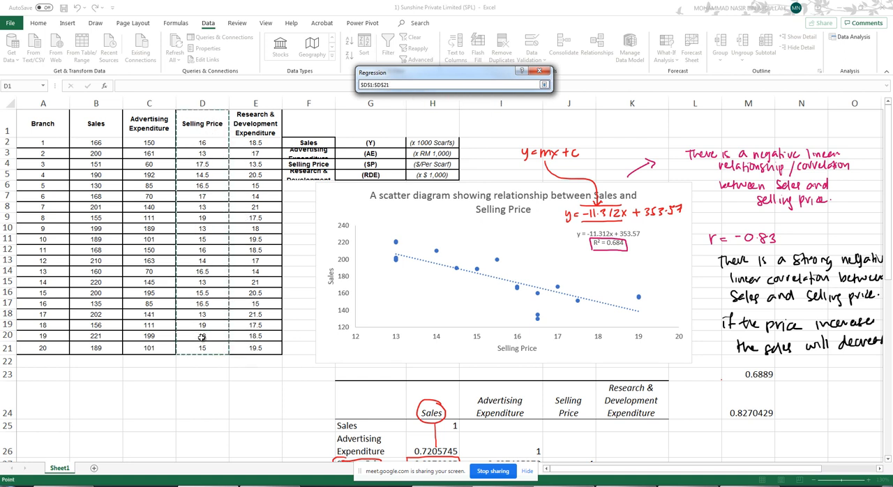
left_click(544, 85)
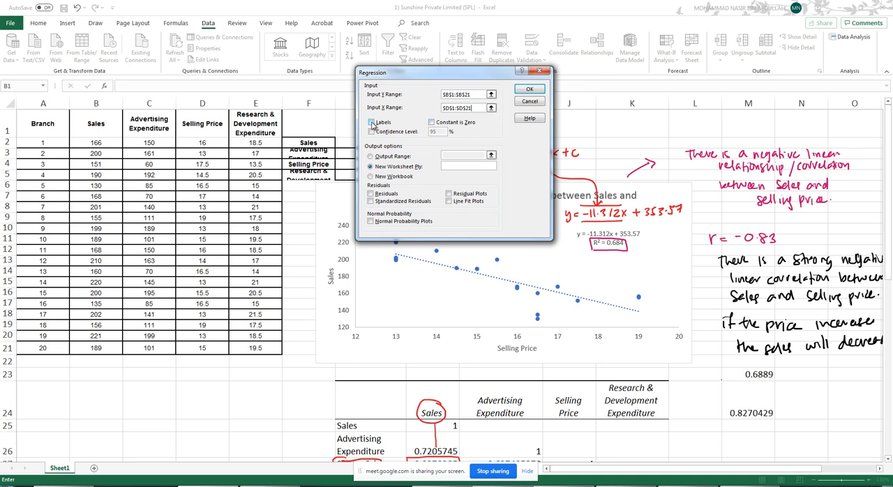
- Enable labels and the 95% confidence level for the regression, and set its output range to cell M31
left_click(371, 122)
left_click(371, 134)
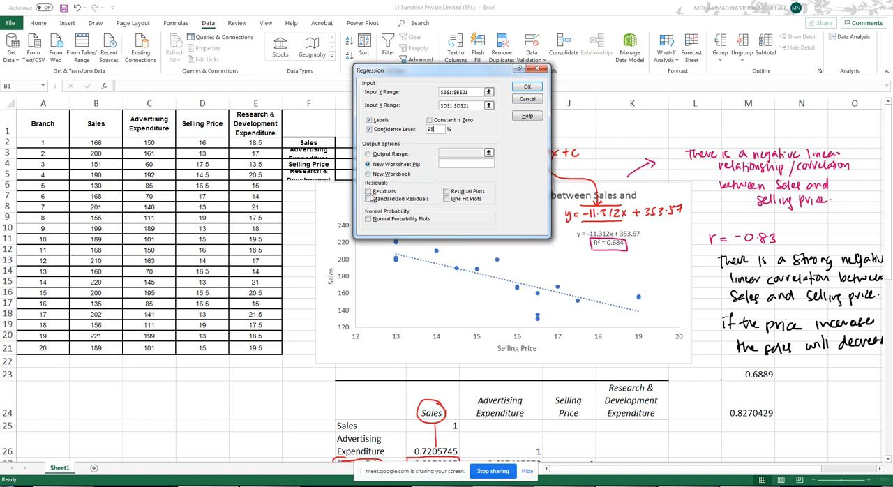
left_click(369, 154)
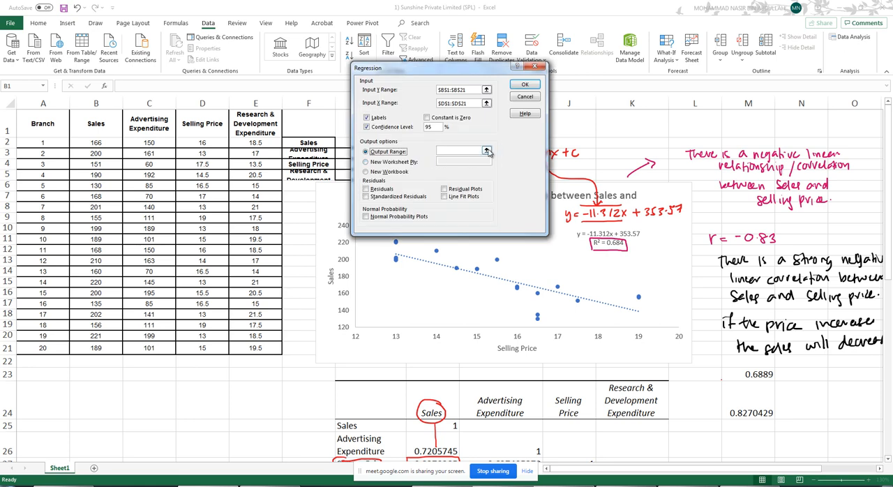
left_click(486, 150)
scroll(454, 272, "down", 7)
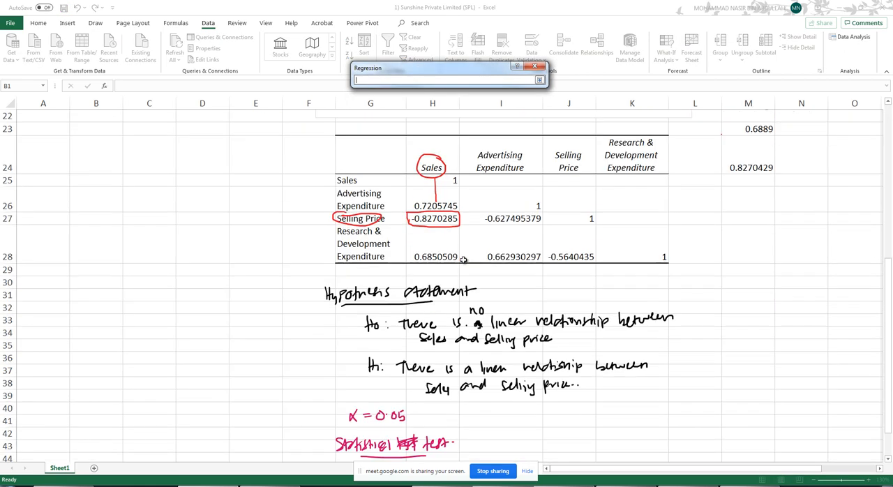
scroll(443, 282, "down", 2)
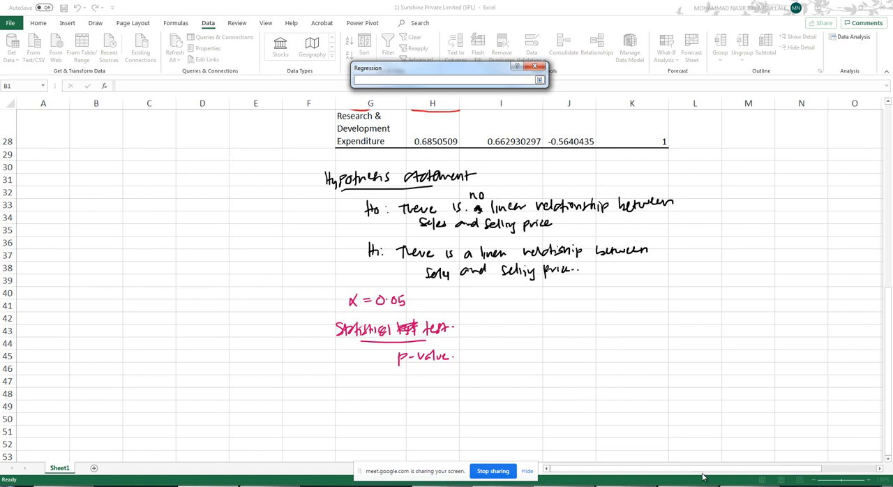
left_click_drag(786, 473, 875, 470)
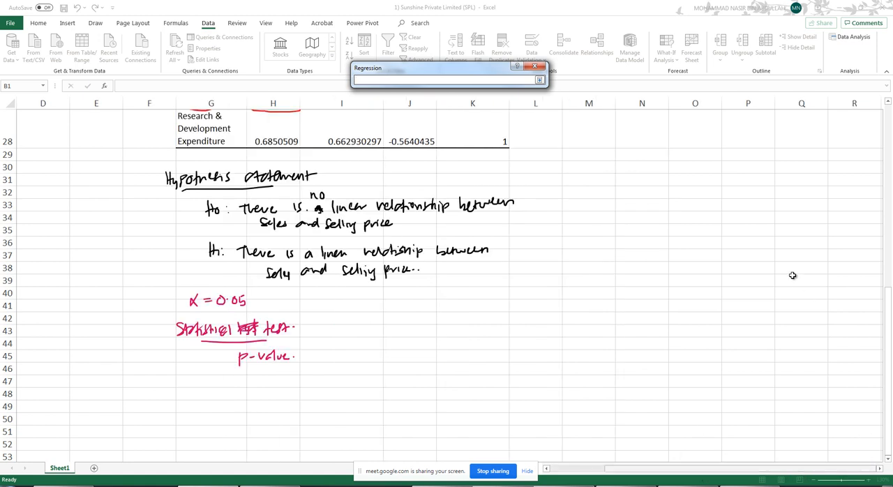
left_click(590, 178)
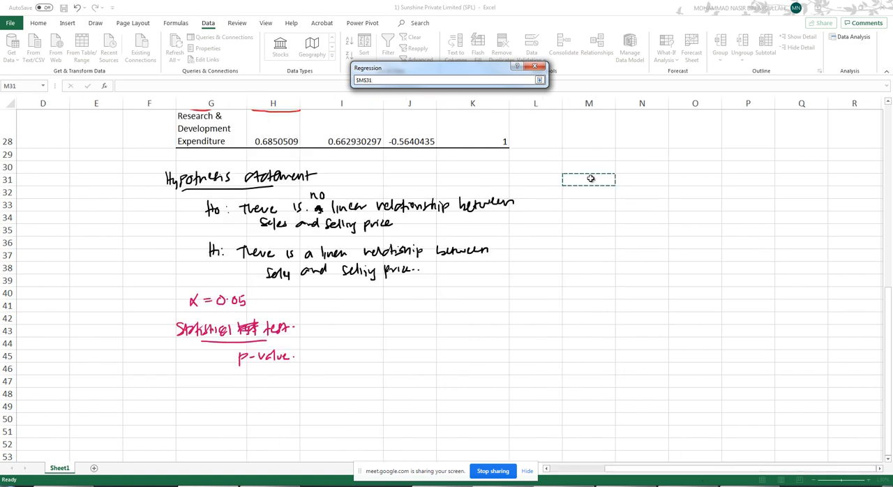
left_click(540, 82)
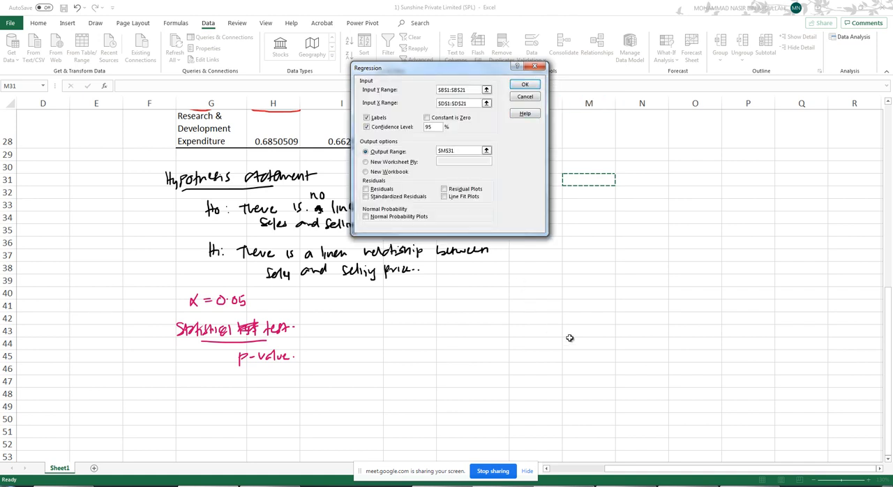
- Include residuals and normal probability plots without residual plots, and run the regression to produce the summary output
left_click(366, 189)
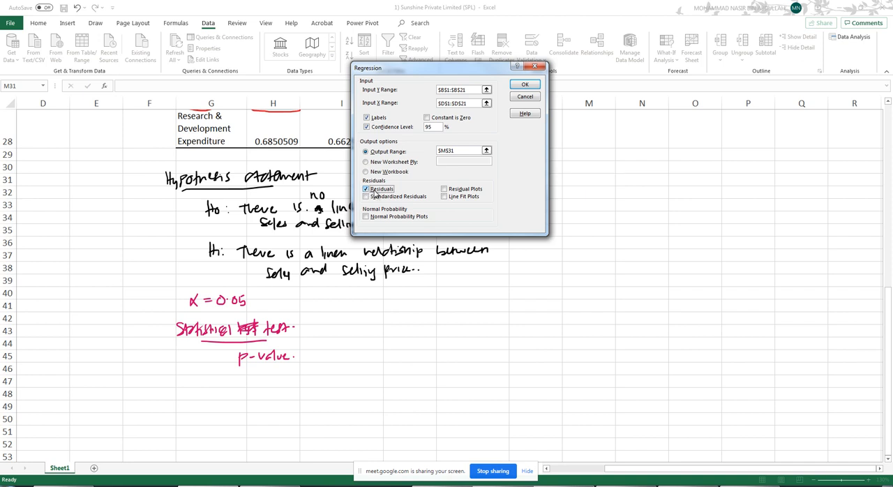
left_click(445, 189)
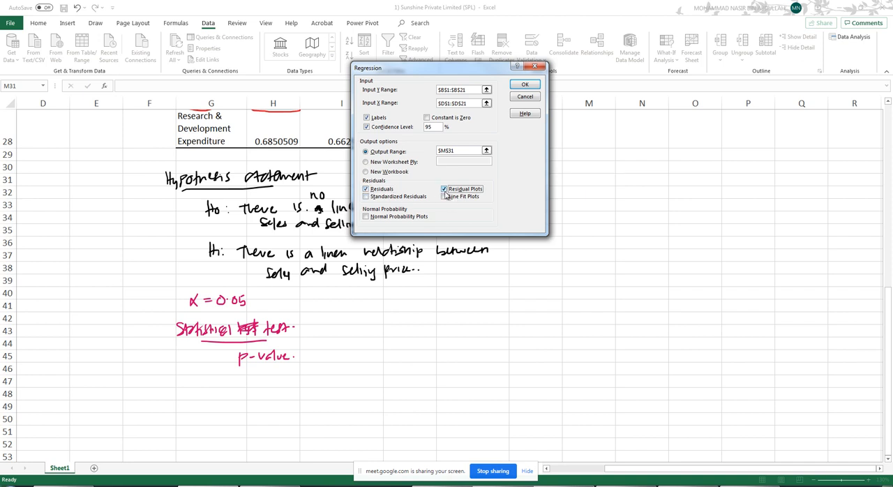
left_click(366, 217)
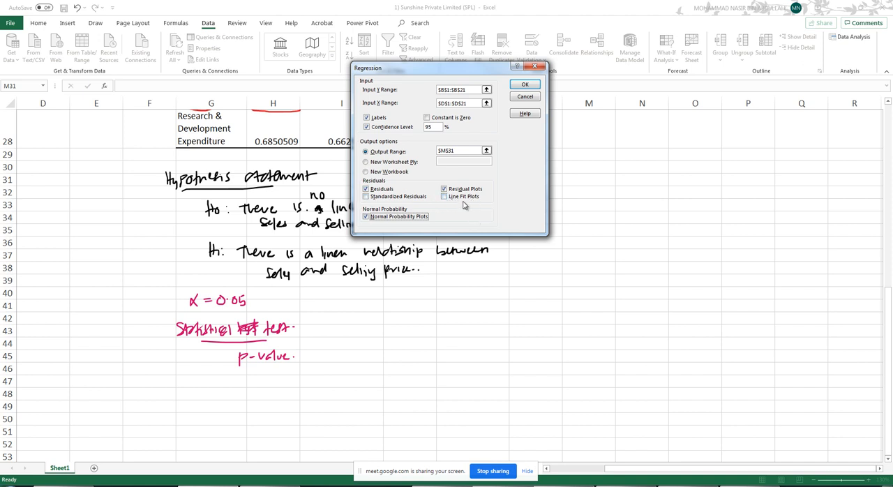
left_click(443, 190)
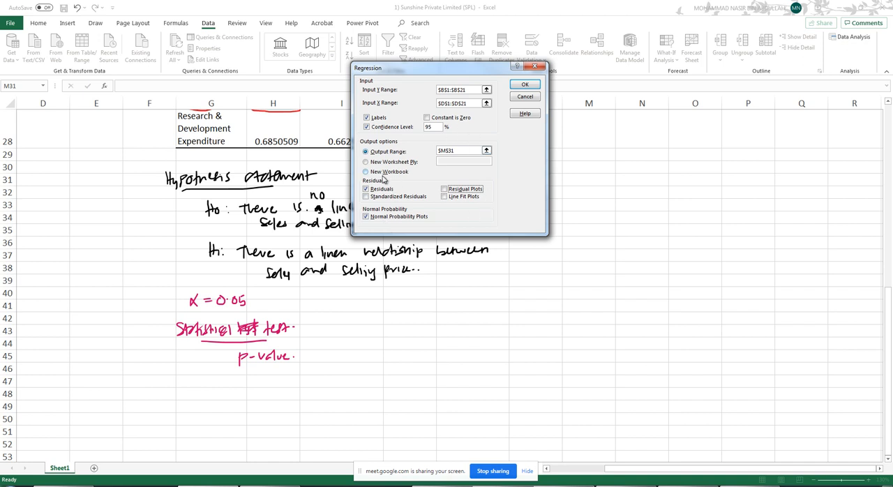
left_click(525, 85)
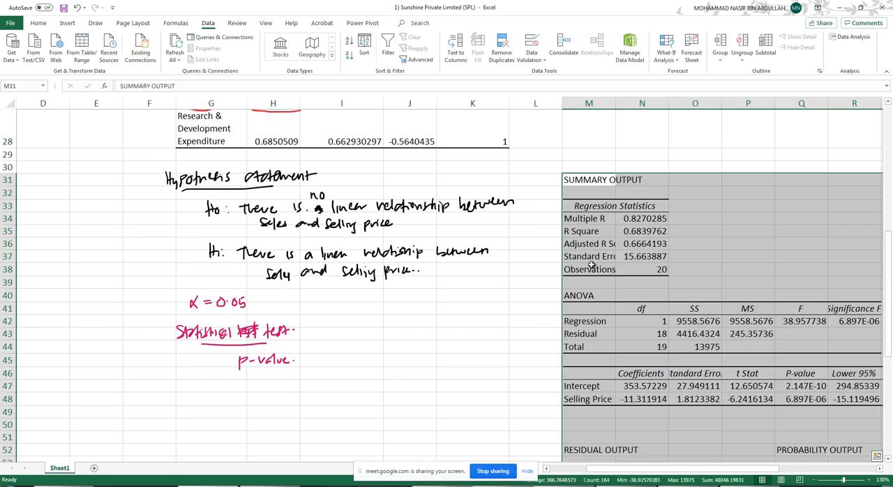
left_click(563, 155)
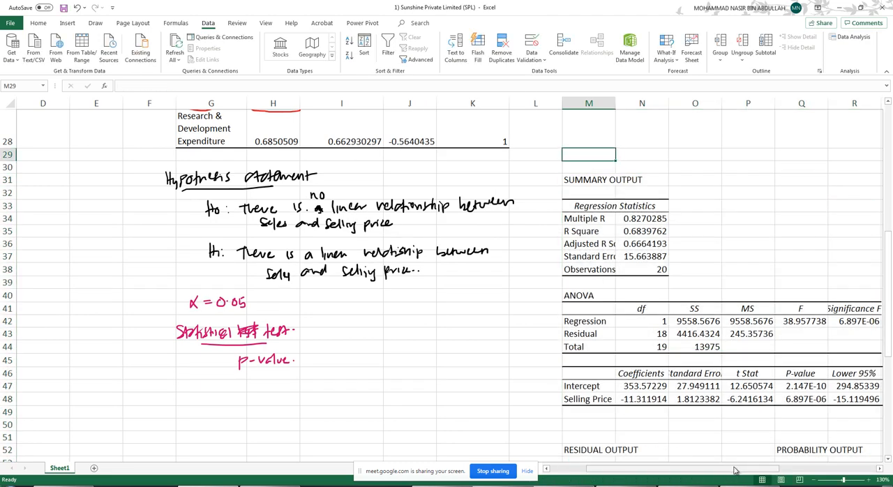
left_click_drag(734, 470, 849, 465)
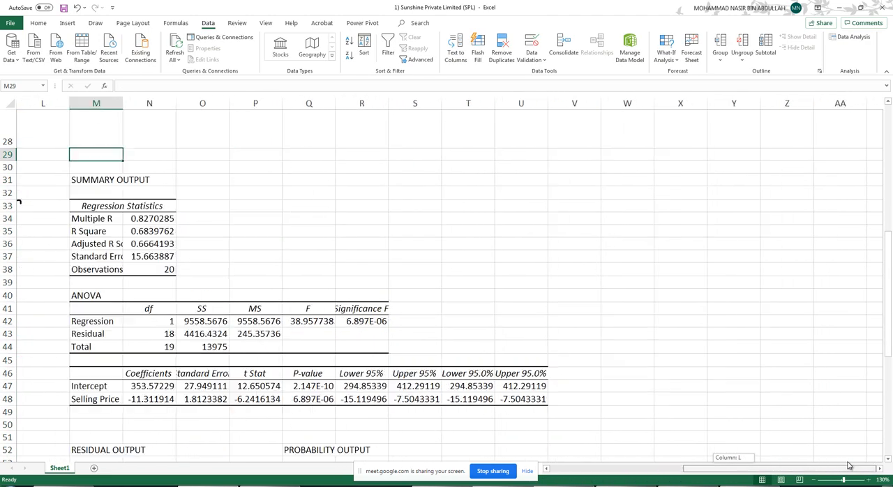
- Examine the regression output's summary statistics, ANOVA, coefficients, residual output and probability output tables
left_click_drag(743, 465, 683, 465)
scroll(595, 306, "down", 6)
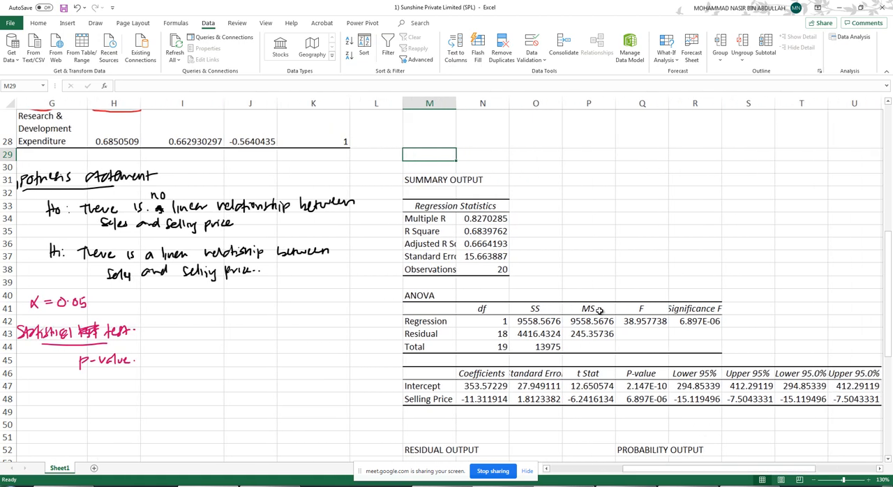
scroll(595, 306, "down", 1)
scroll(477, 219, "up", 8)
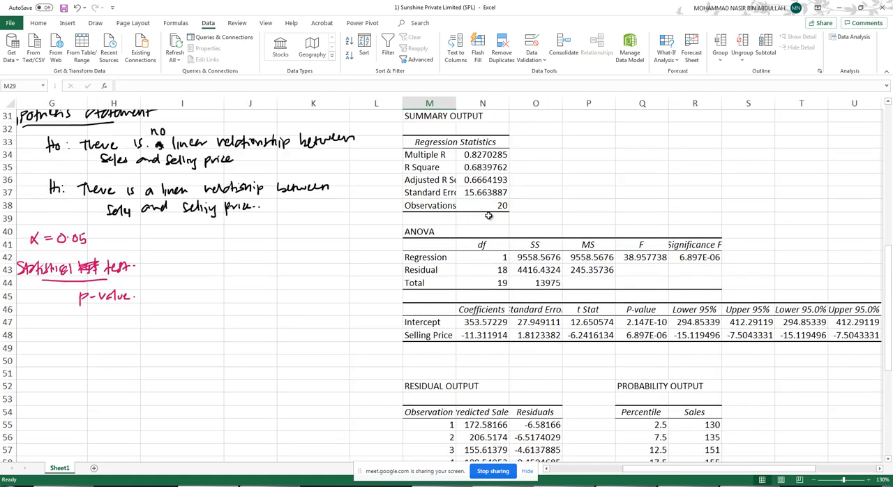
left_click(447, 216)
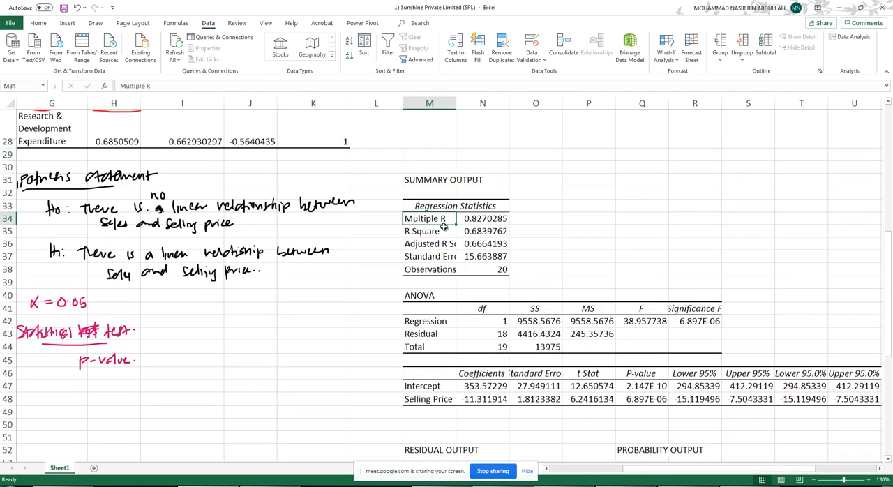
scroll(447, 271, "down", 3)
left_click(436, 231)
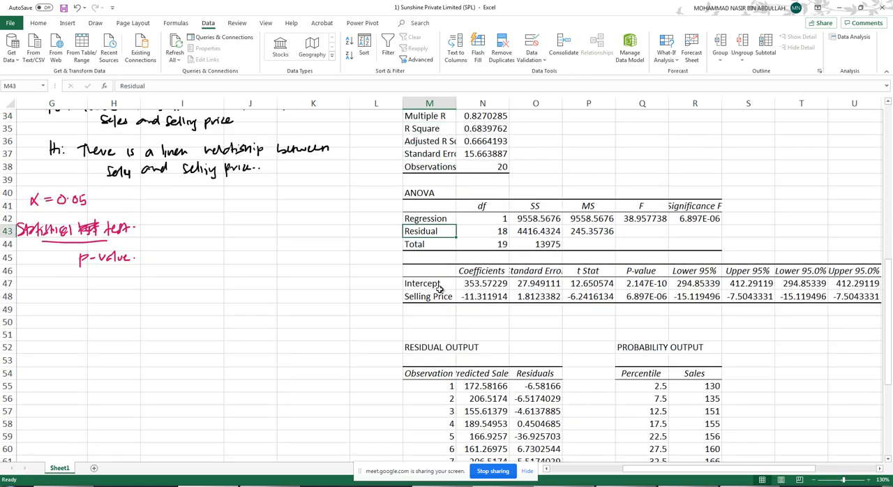
left_click(443, 273)
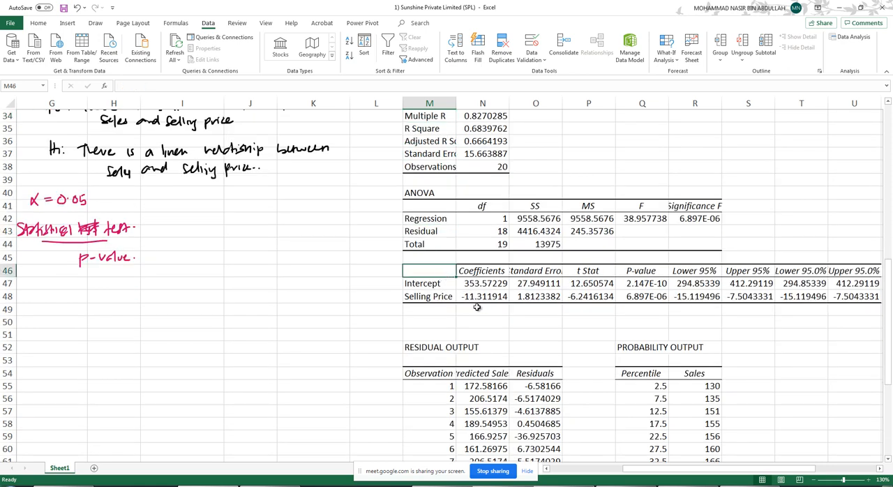
scroll(461, 307, "down", 3)
left_click_drag(432, 231, 490, 233)
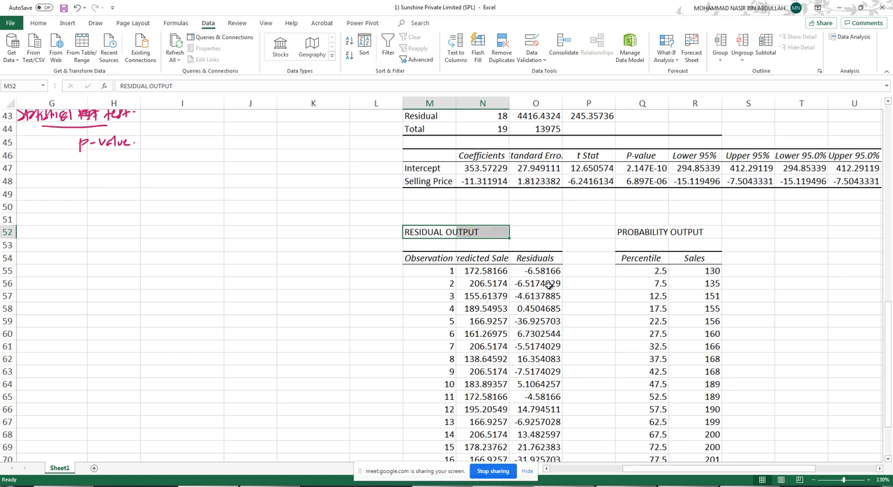
left_click_drag(648, 235, 675, 235)
scroll(630, 349, "down", 7)
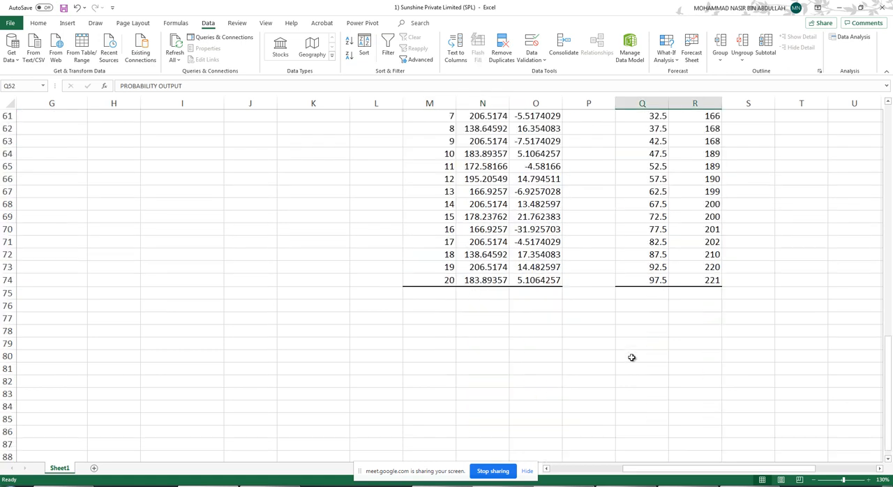
scroll(634, 359, "up", 7)
scroll(637, 357, "up", 4)
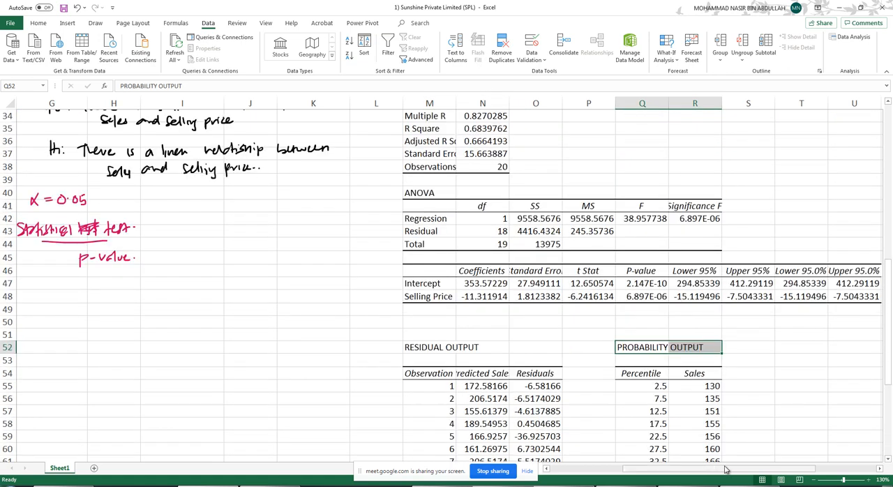
- Reposition the Normal Probability Plot beside the regression summary output, in the empty area around rows 30 to 39
left_click_drag(728, 469, 804, 457)
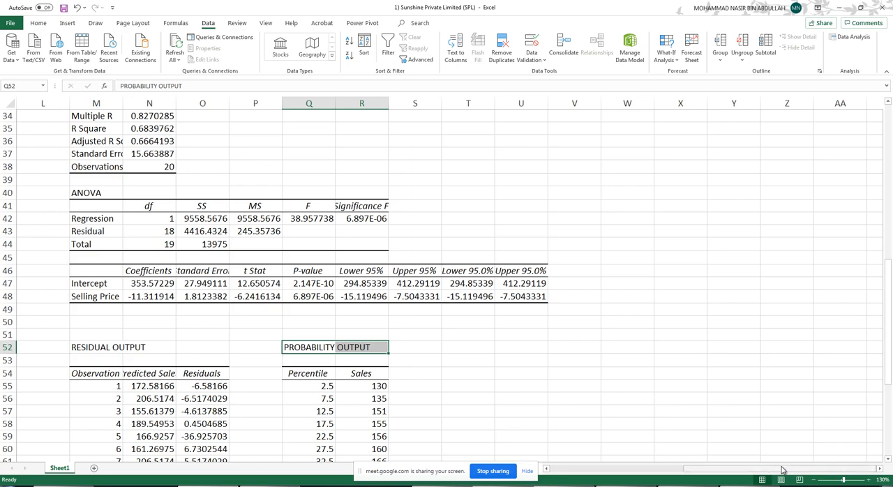
left_click(816, 480)
left_click(816, 481)
left_click(815, 481)
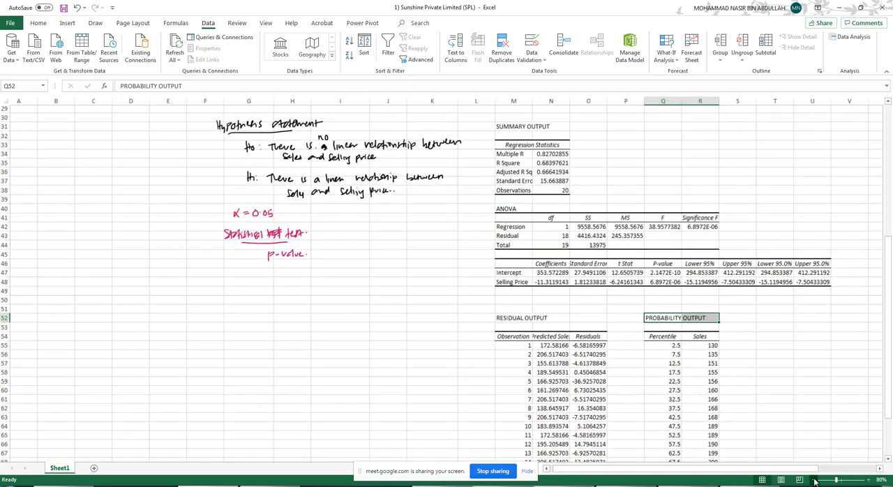
left_click(815, 481)
left_click(815, 481)
scroll(490, 309, "up", 7)
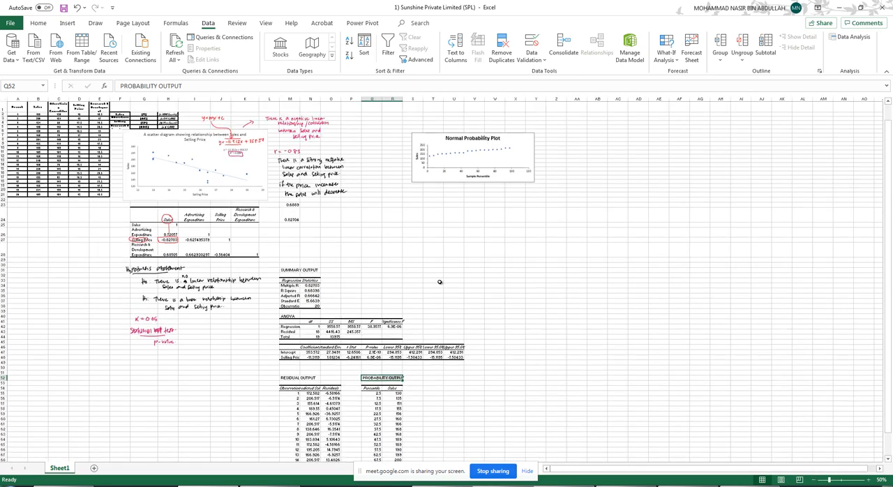
left_click(519, 140)
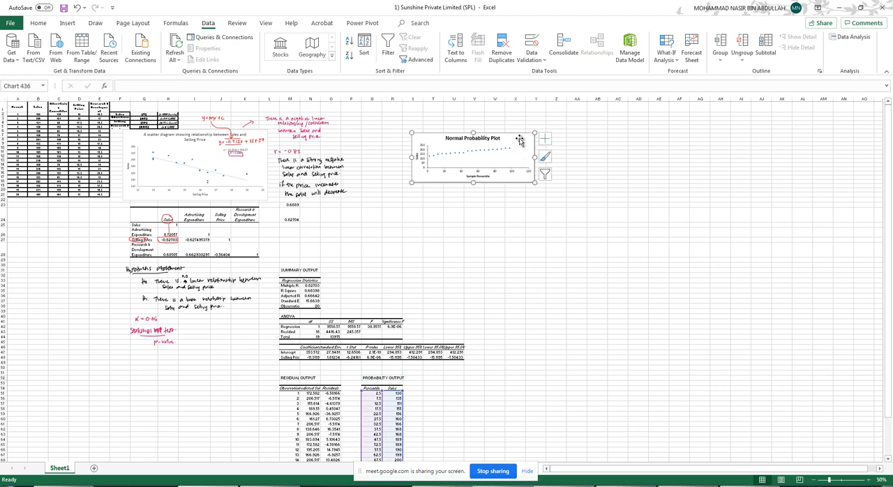
left_click_drag(517, 138, 567, 266)
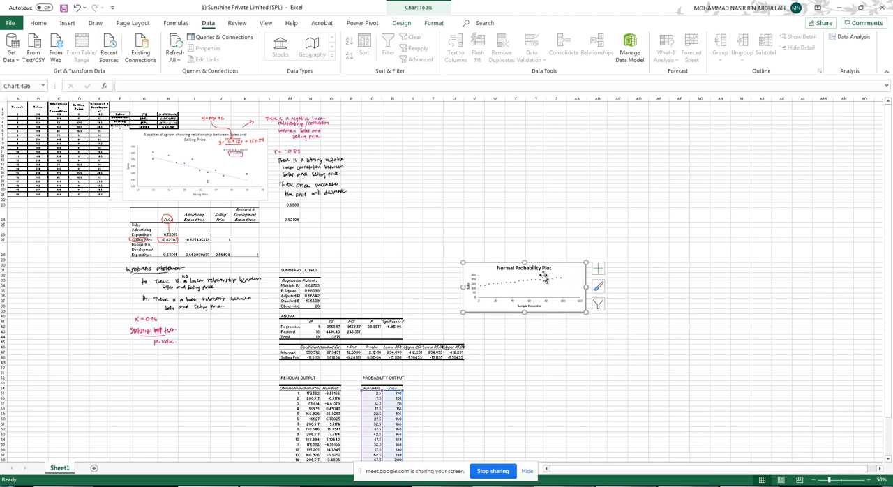
- Review the extent of the full regression output, including its tables and the probability plot, and return to a close view of the summary
scroll(550, 272, "down", 2)
scroll(551, 272, "down", 2)
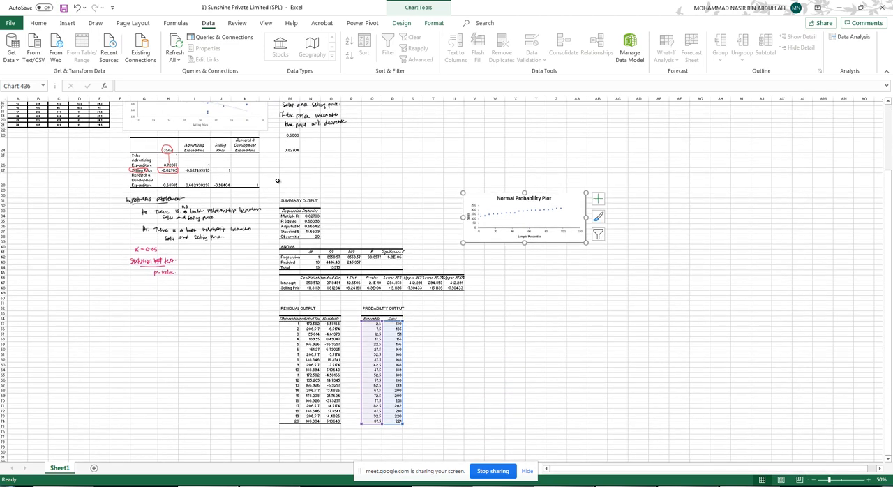
left_click_drag(599, 188, 582, 429)
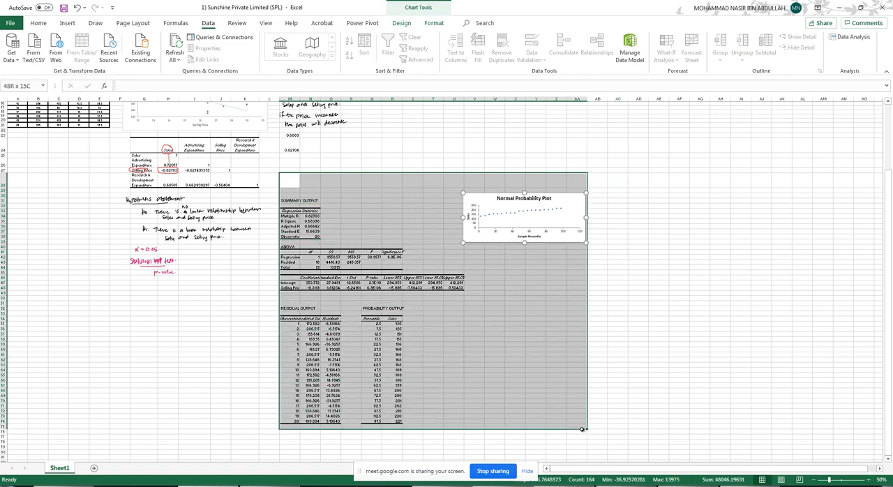
left_click(635, 205)
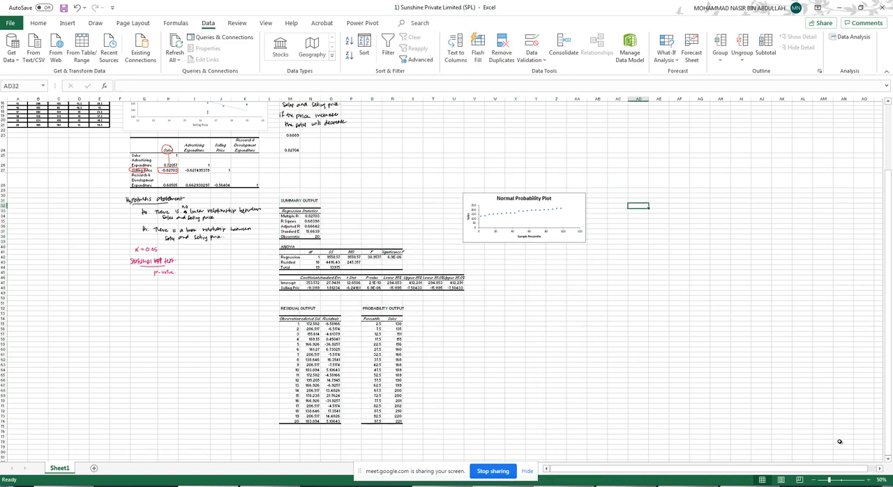
left_click_drag(831, 481, 854, 480)
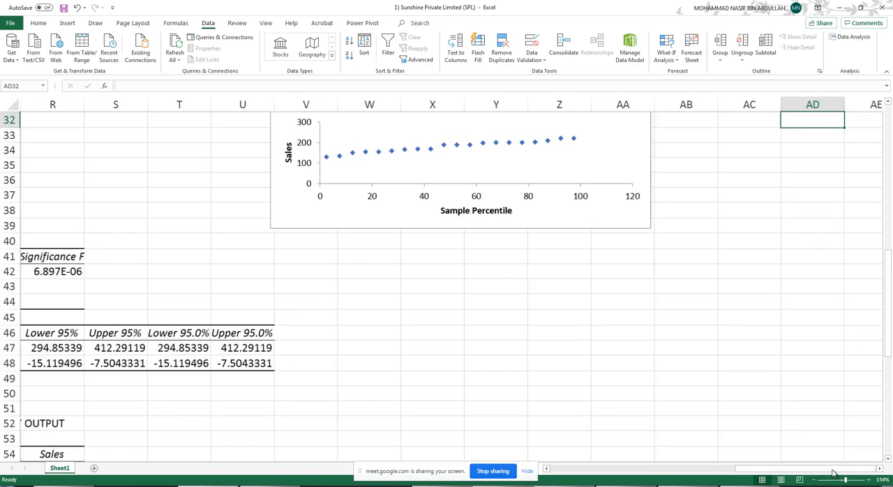
left_click_drag(787, 463, 752, 464)
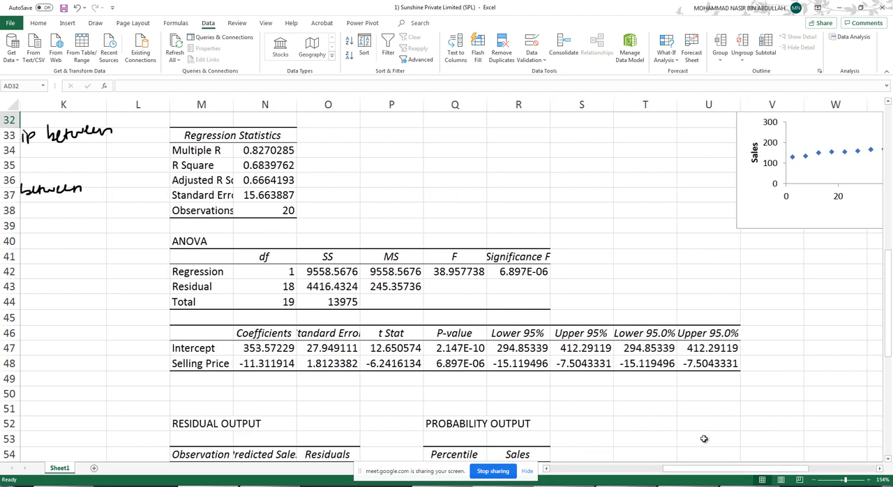
left_click_drag(635, 457, 509, 438)
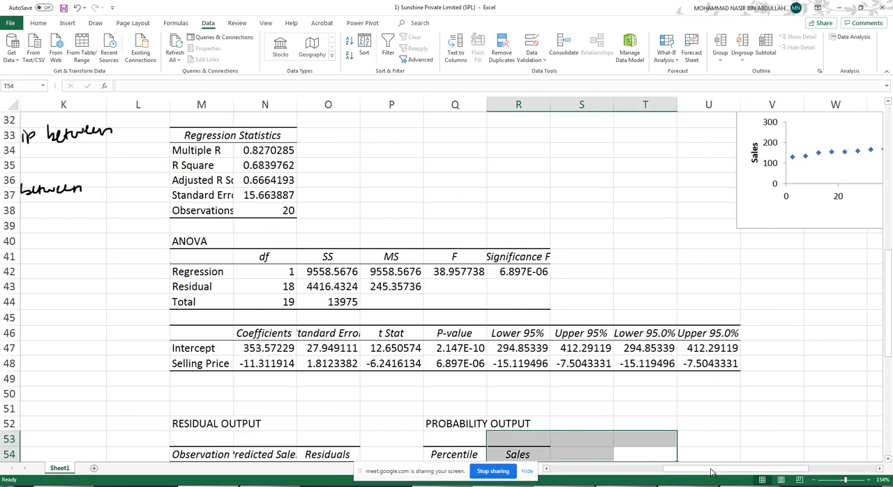
left_click_drag(729, 473, 705, 473)
- Highlight the R Square label and value in cells M35:N35 with a yellow fill
left_click(434, 164)
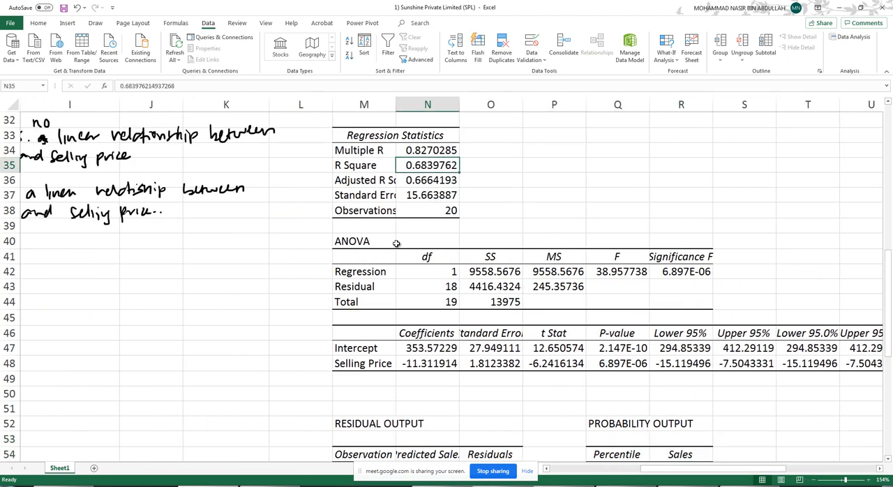
left_click(376, 151)
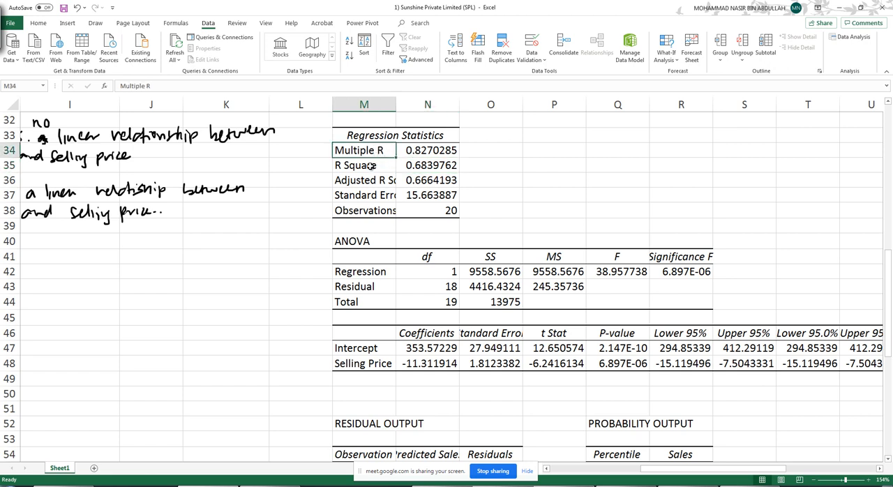
left_click_drag(370, 166, 412, 160)
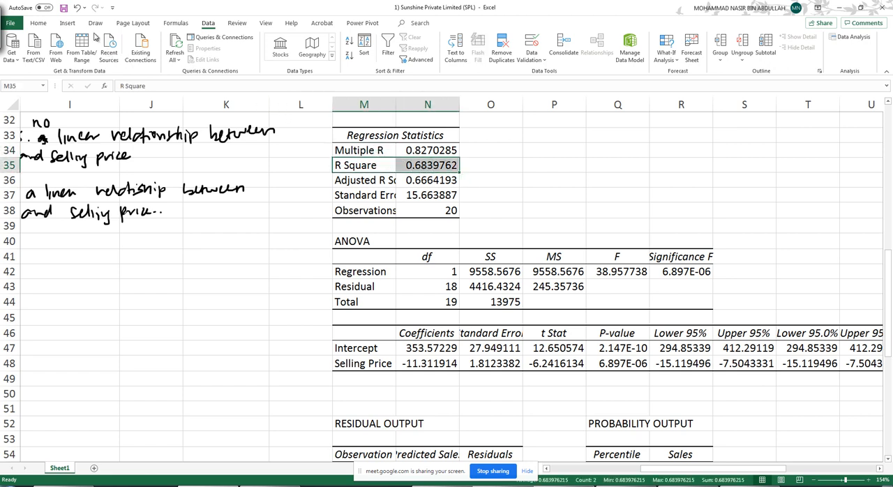
left_click(41, 24)
left_click(148, 55)
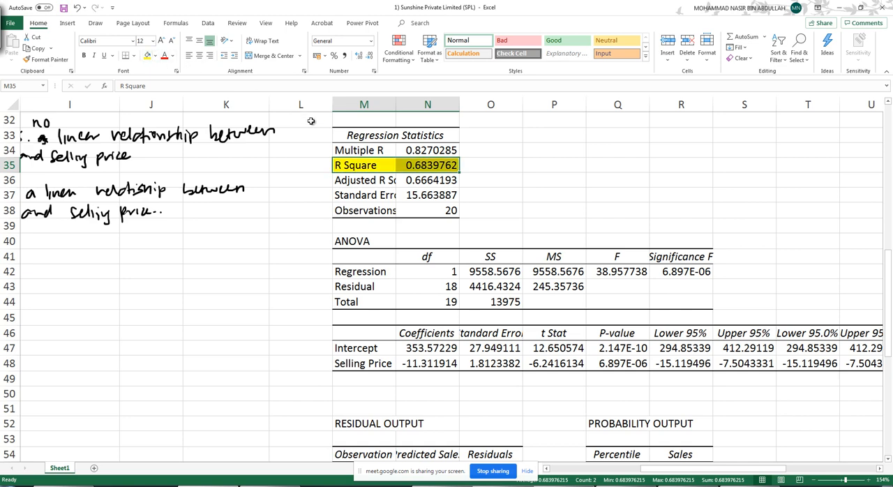
left_click_drag(889, 307, 885, 285)
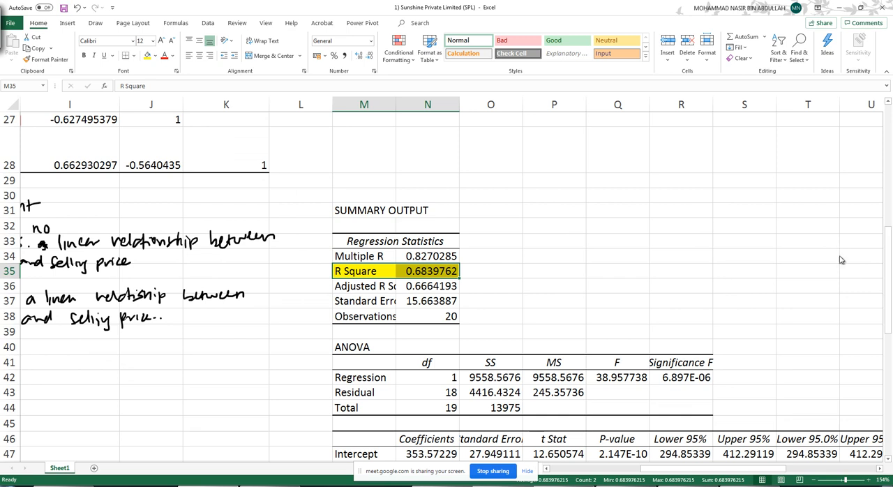
left_click(68, 23)
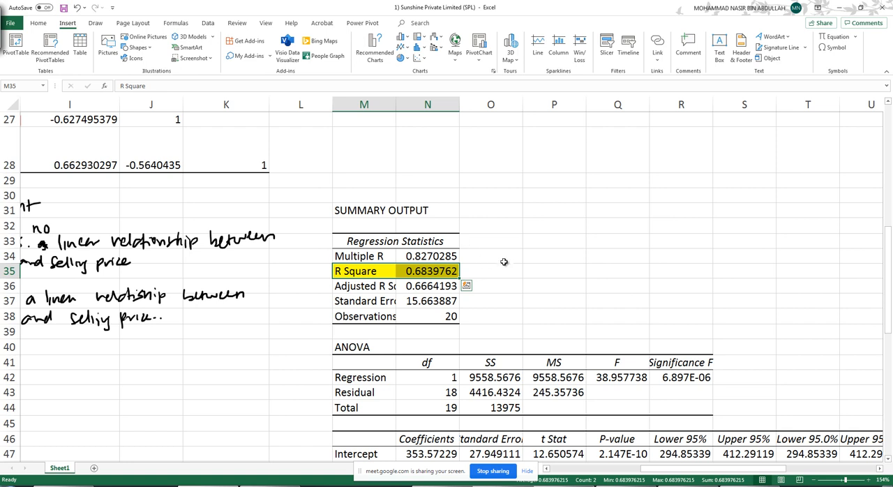
left_click(505, 269)
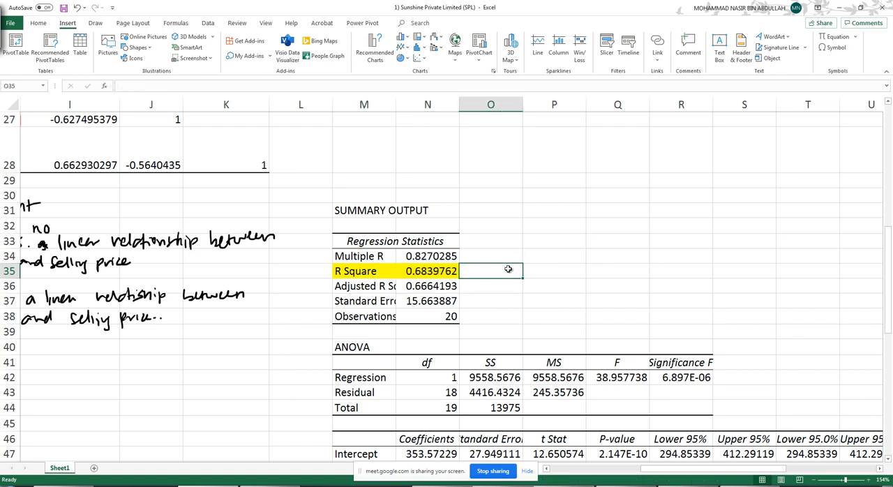
type("the to")
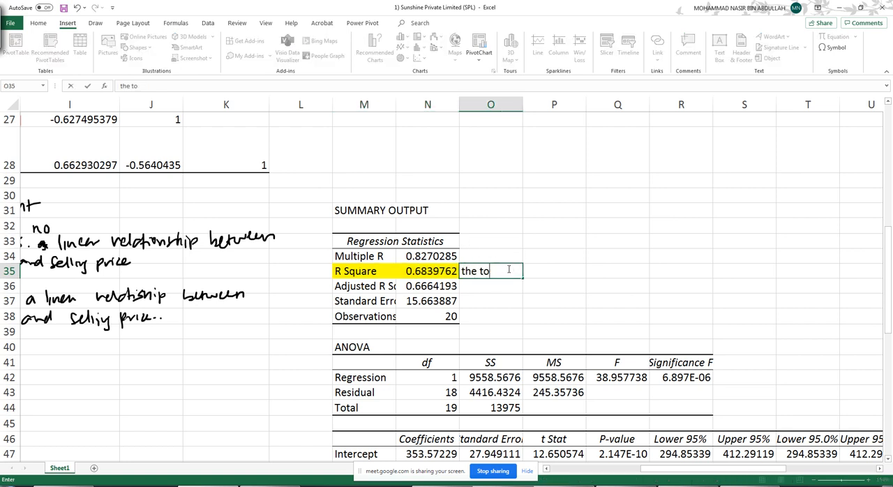
key("BackSpace")
key("BackSpace")
key("BackSpace")
key("Tab")
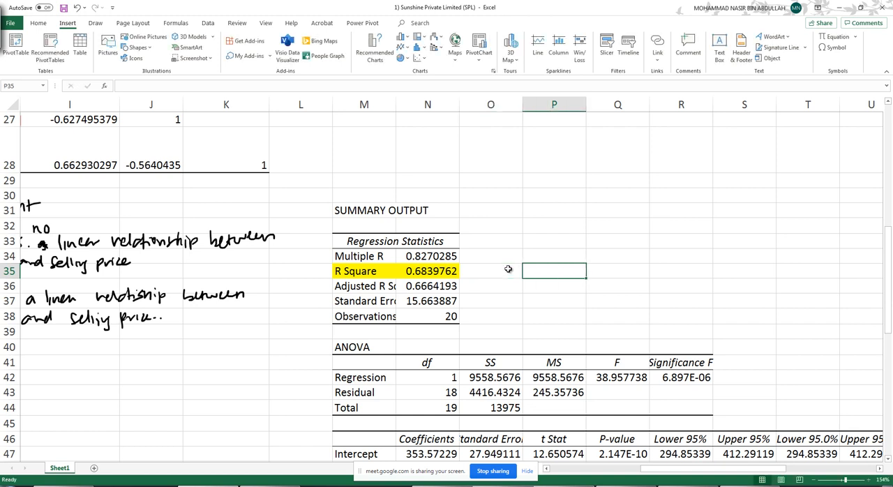
- Merge and center cells P34:S35 beside the regression statistics
left_click_drag(522, 258, 737, 268)
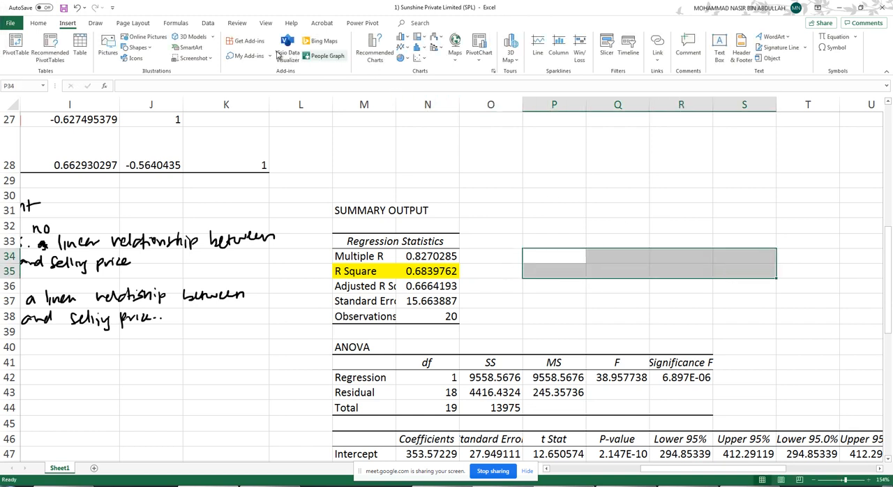
left_click(41, 25)
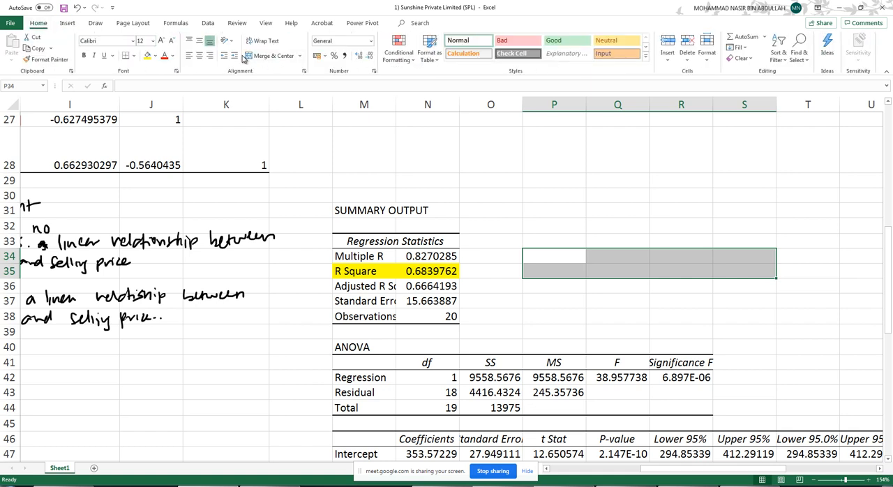
left_click(265, 56)
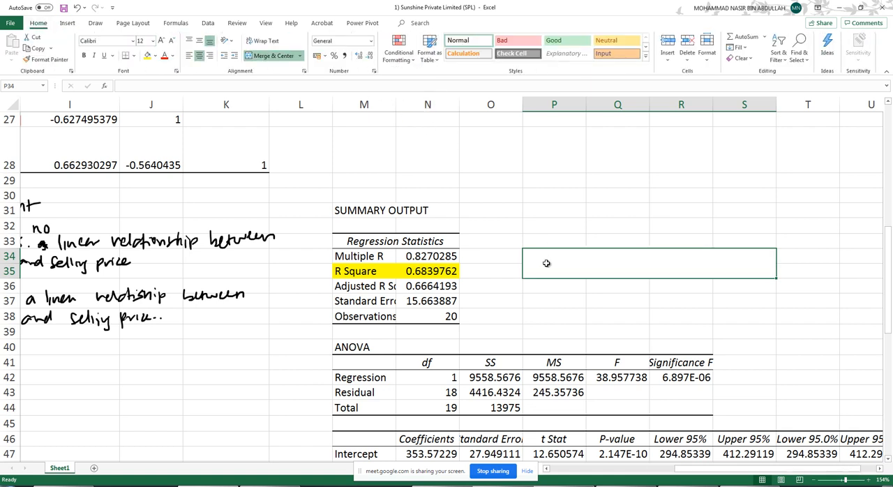
- Enter "There are 68.4% of the total variation in sales can be explained by selling price." in merged cell P34:S35 and wrap its text
type("There are")
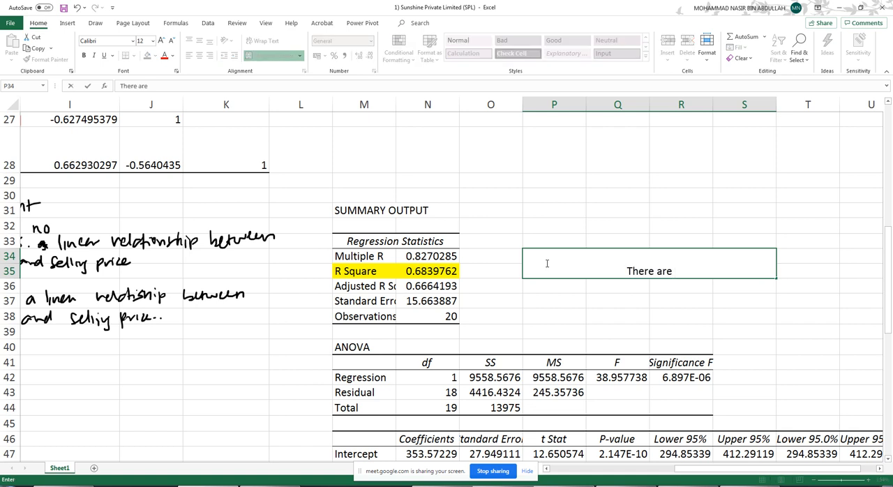
type(" 68.")
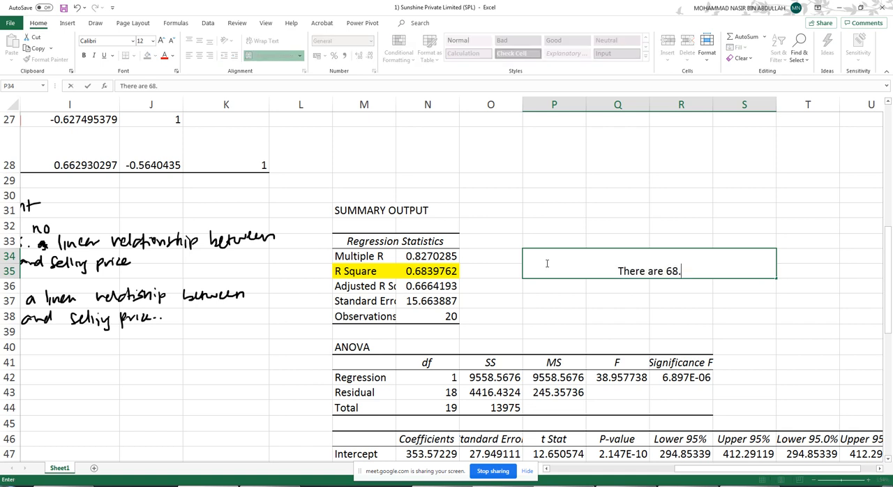
type("4% of the total")
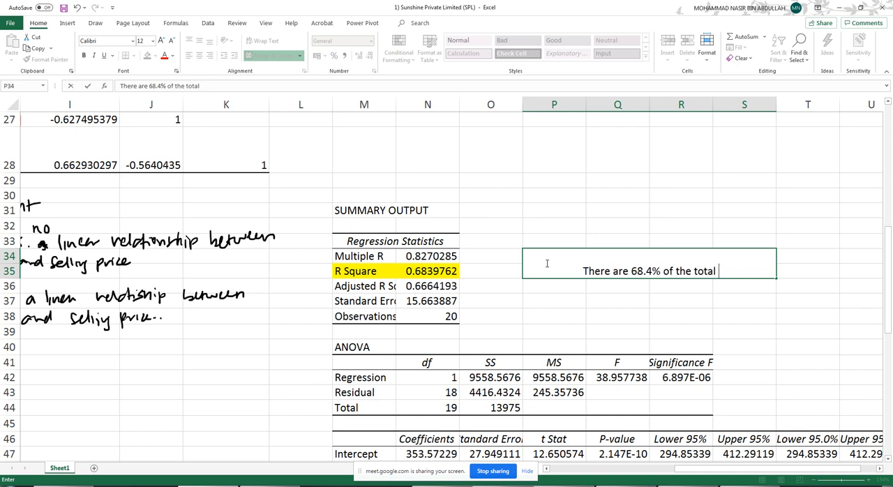
type(" vario")
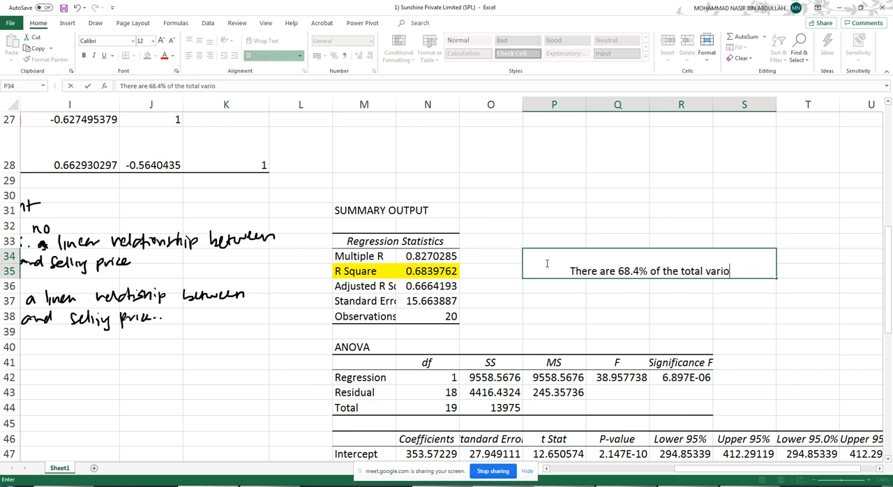
key("BackSpace")
type("atio")
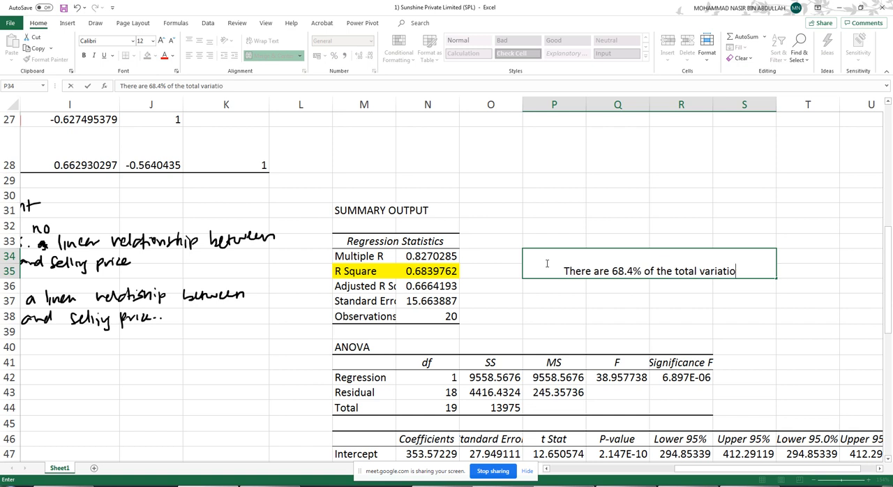
type("n in sales")
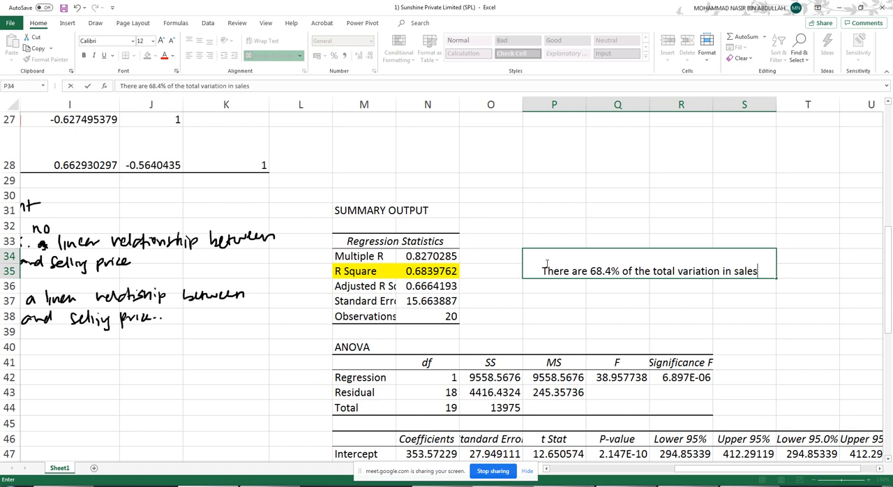
type(" can be e")
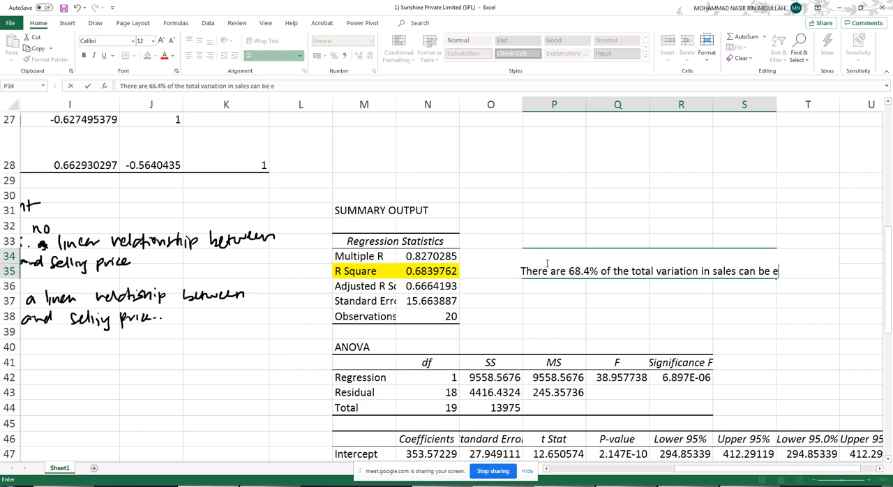
type("xplained bty")
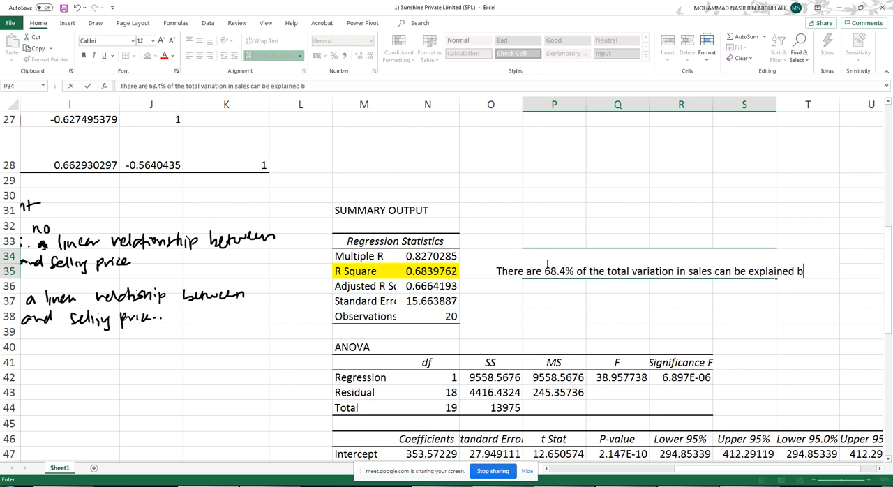
key("BackSpace")
key("BackSpace")
type("y ")
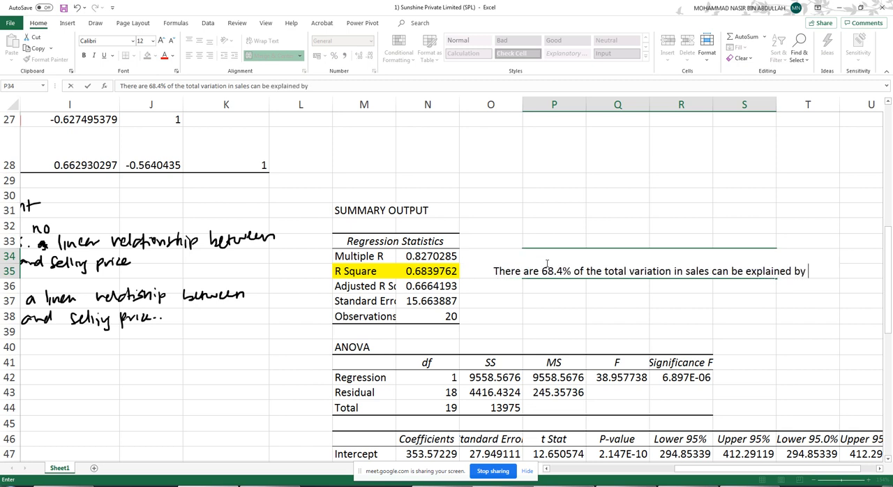
type("selling prive")
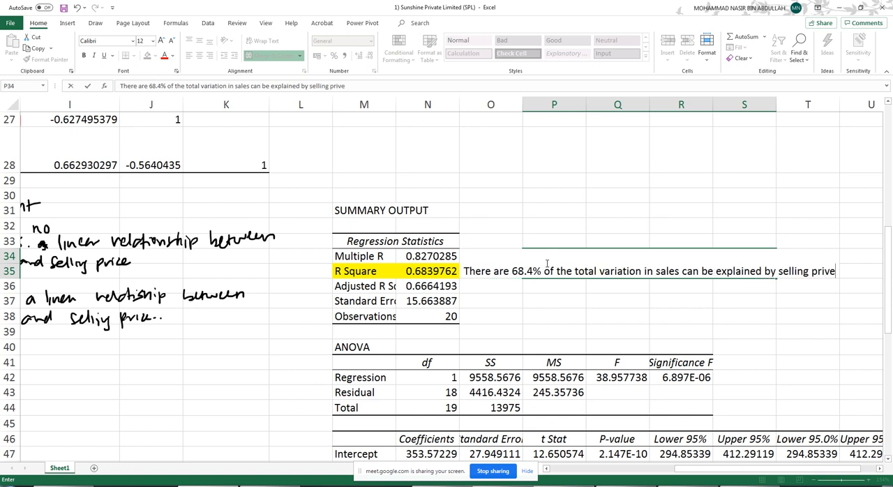
key("BackSpace")
type("c.")
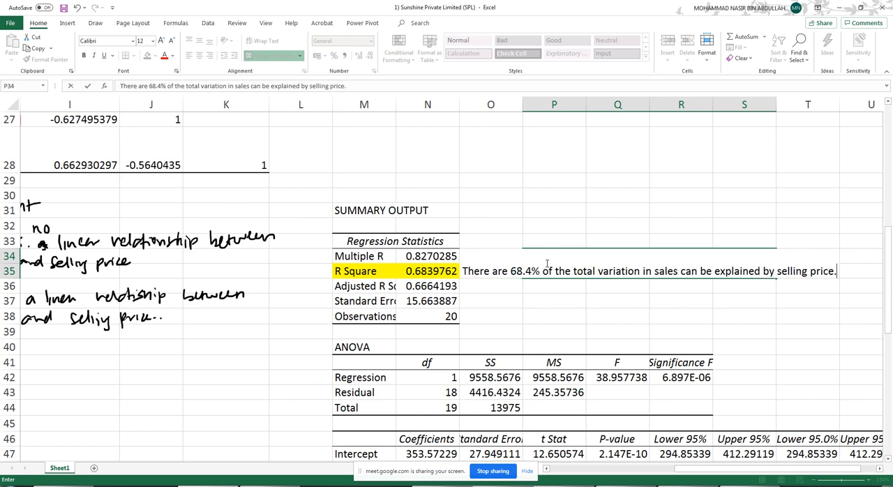
key("Return")
left_click(622, 260)
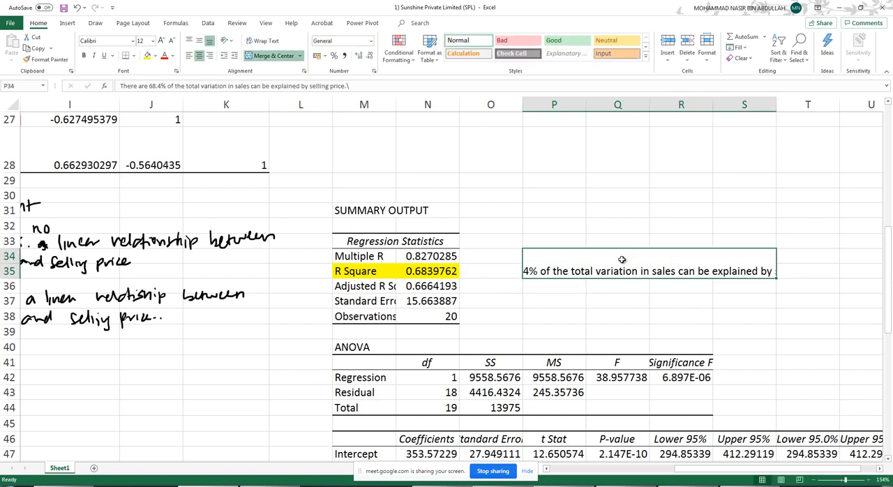
left_click(260, 41)
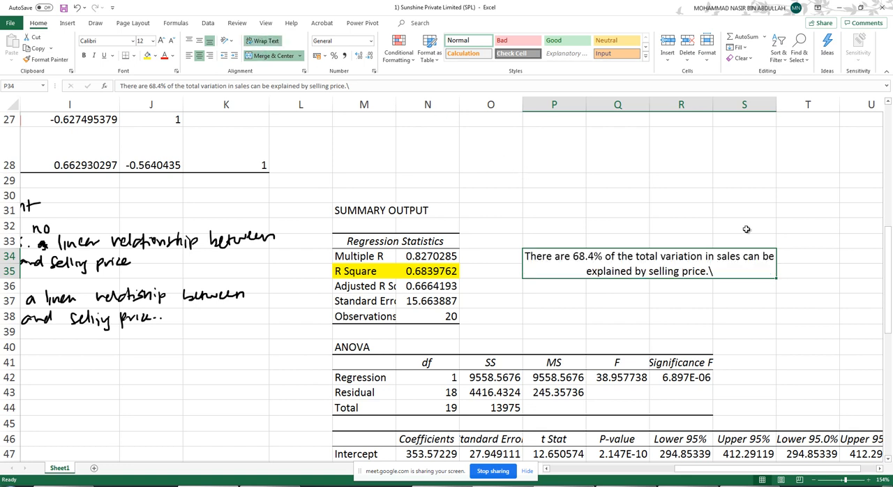
- Remove the stray backslash ending the R Square interpretation and fill its merged cell with yellow
double_click(738, 270)
key("BackSpace")
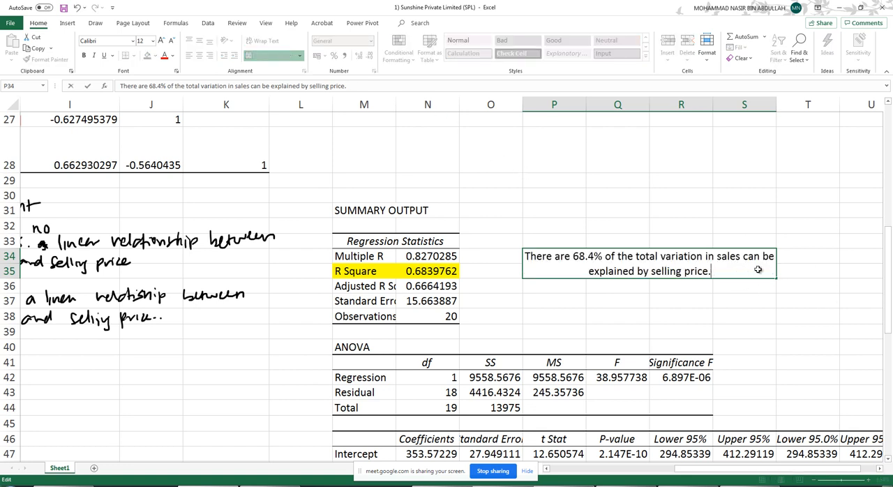
left_click(817, 225)
left_click(583, 256)
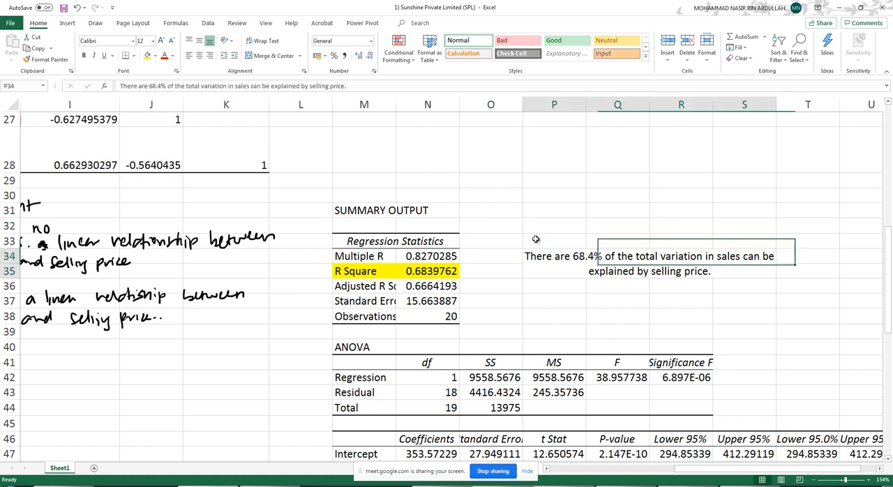
left_click(148, 56)
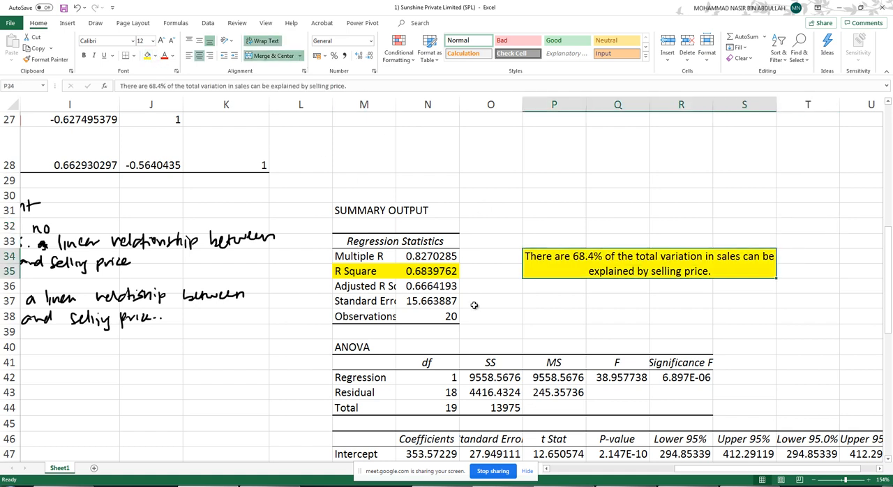
- Handwrite "H0: The model is not fit for prediction" in red ink with a line leading from the ANOVA table's Significance F column
left_click_drag(374, 313, 450, 317)
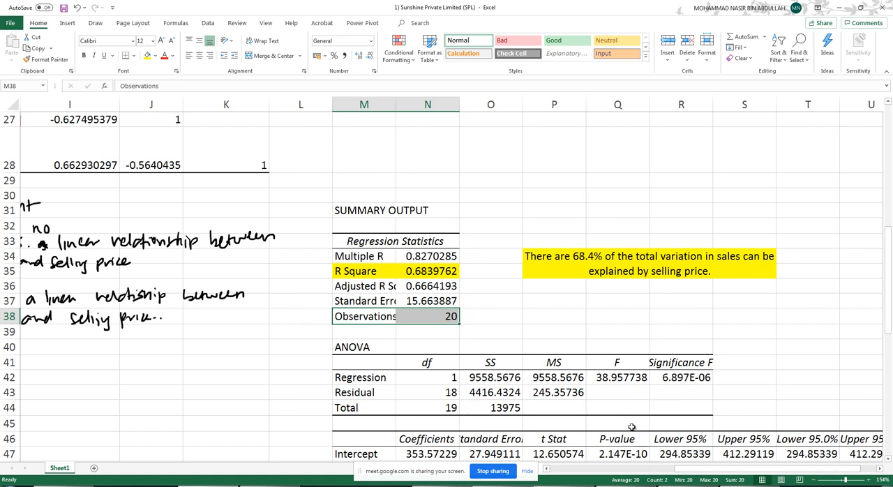
left_click_drag(369, 346, 700, 416)
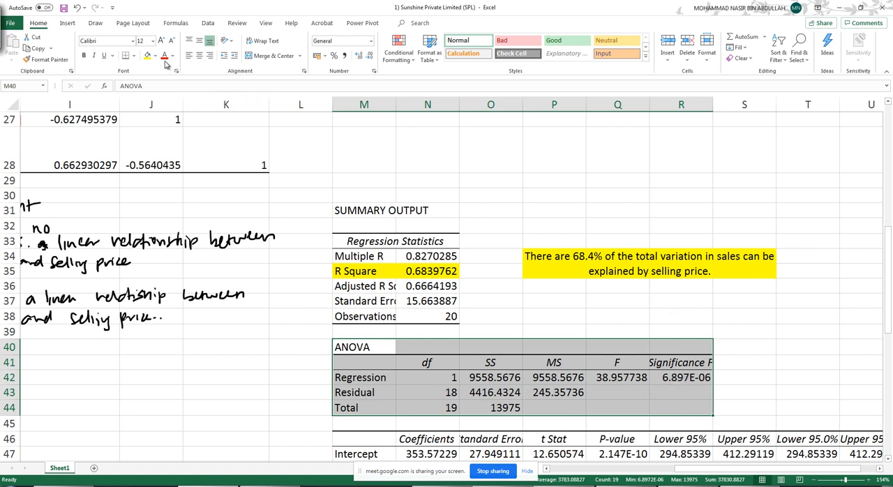
left_click(68, 23)
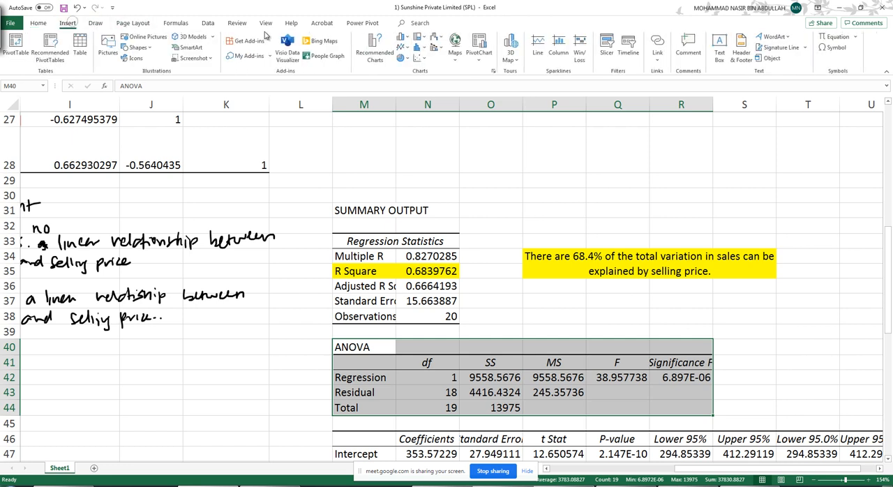
left_click(95, 23)
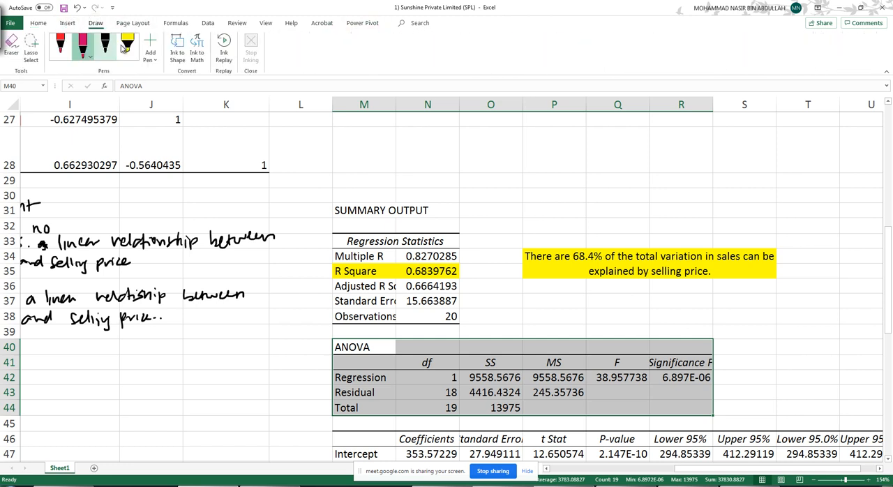
left_click(60, 45)
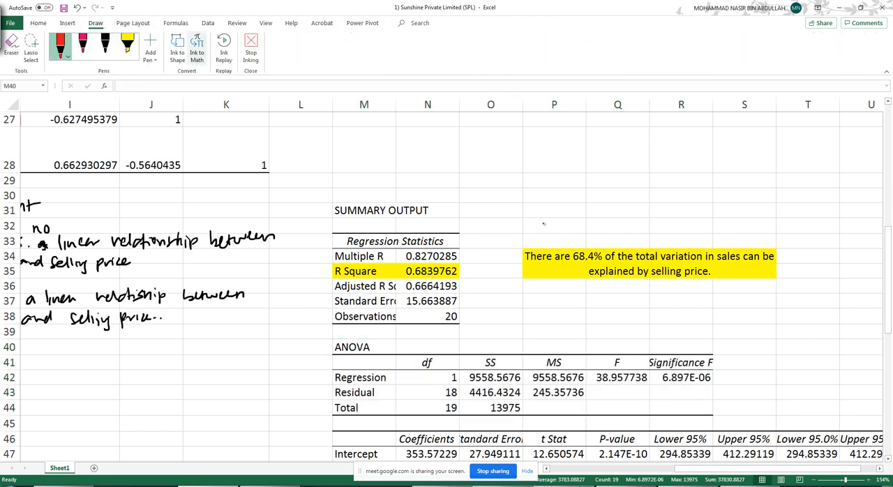
left_click_drag(694, 344, 740, 308)
left_click_drag(745, 295, 744, 307)
mouse_move(739, 300)
left_mouse_down()
mouse_move(772, 307)
mouse_move(832, 297)
mouse_move(838, 304)
left_mouse_up()
left_click_drag(846, 299, 844, 306)
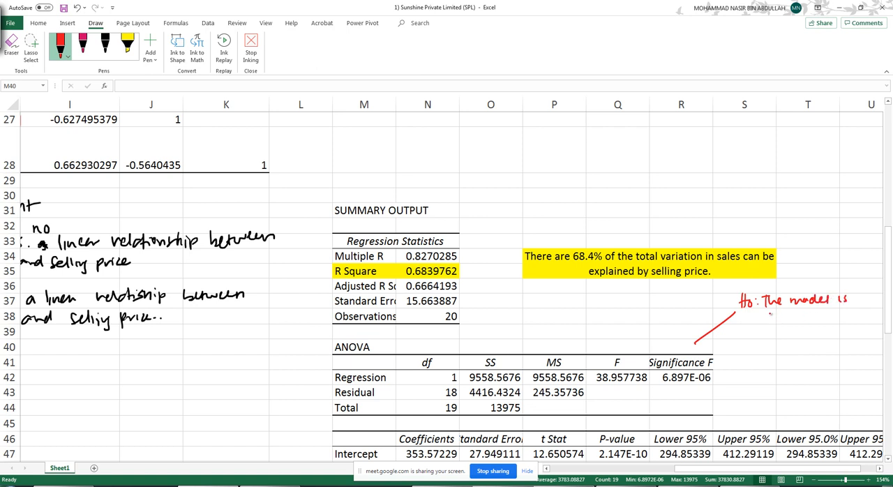
left_click_drag(769, 313, 885, 319)
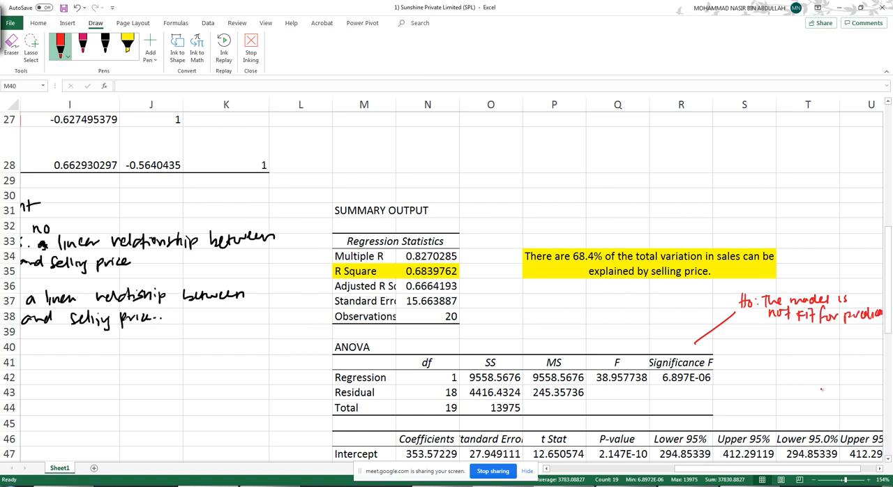
- Erase the red handwritten null hypothesis and its connecting line above the ANOVA table
scroll(797, 475, "right", 2)
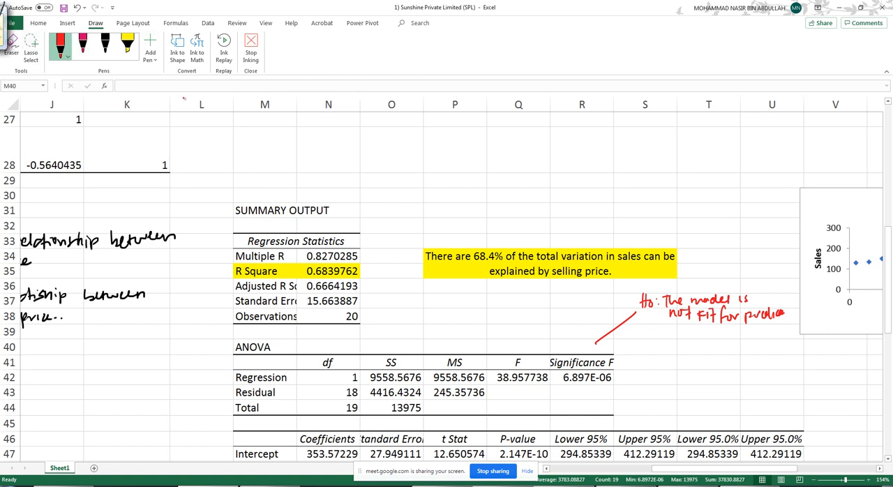
left_click(5, 40)
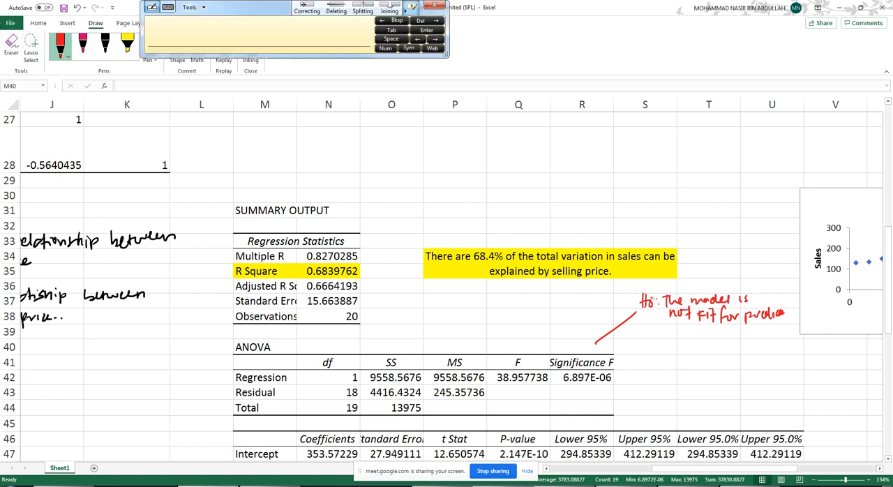
left_click(6, 47)
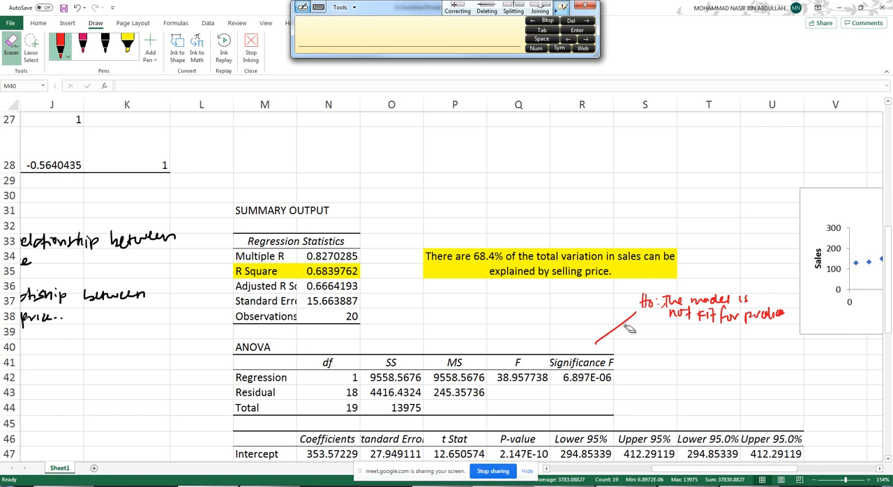
mouse_move(630, 328)
left_mouse_down()
mouse_move(671, 305)
mouse_move(725, 317)
mouse_move(784, 315)
mouse_move(657, 301)
left_mouse_up()
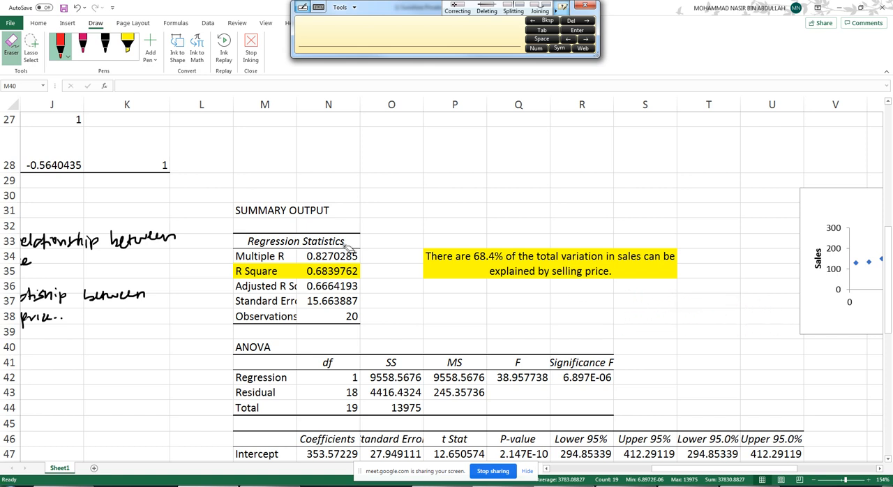
- Draw a pink ink arrow up from the ANOVA F column and handwrite "H0: The model is not fit for prediction" beside it
left_click(82, 45)
left_click_drag(527, 340, 542, 317)
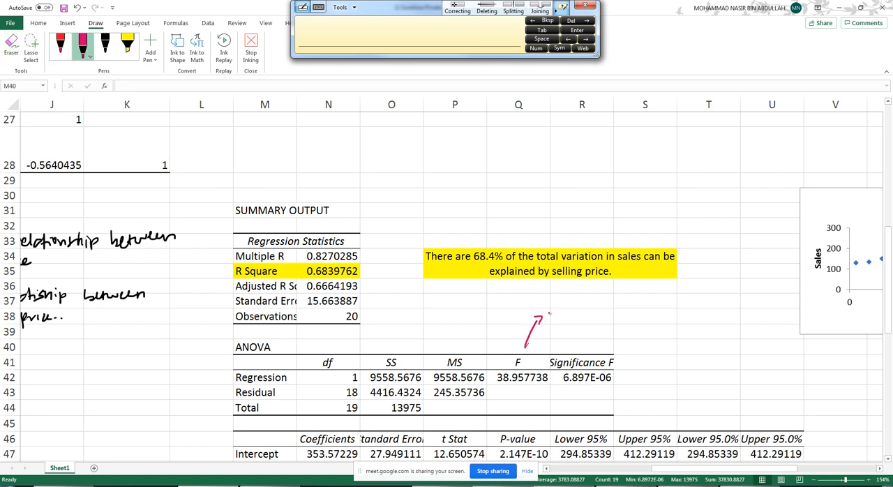
left_click_drag(556, 285, 562, 298)
left_click_drag(567, 291, 572, 293)
mouse_move(620, 293)
left_mouse_down()
mouse_move(716, 291)
mouse_move(720, 282)
left_mouse_up()
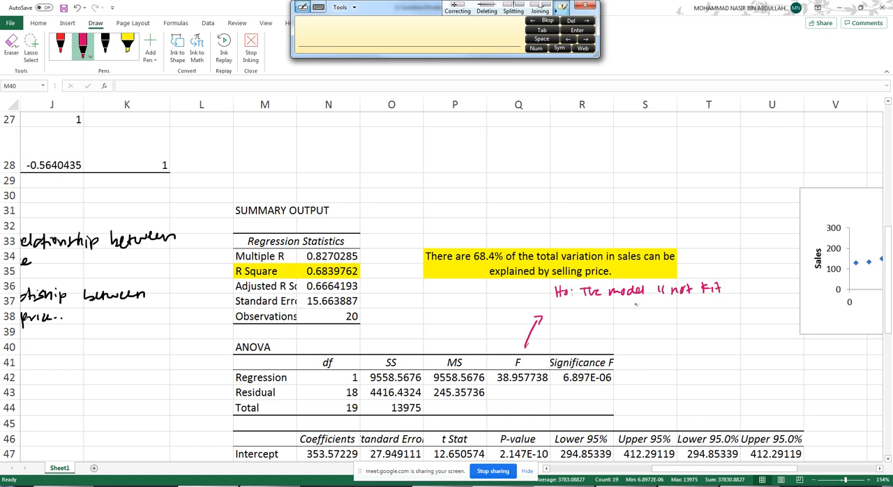
left_click_drag(597, 297, 593, 311)
left_click_drag(593, 304, 673, 307)
left_click_drag(674, 303, 682, 307)
- Handwrite the alternative hypothesis "H1: The model is fit for prediction." in pink ink below the null hypothesis
mouse_move(559, 324)
left_mouse_down()
mouse_move(560, 333)
mouse_move(604, 334)
left_mouse_up()
mouse_move(606, 332)
left_mouse_down()
mouse_move(709, 337)
mouse_move(728, 328)
left_mouse_up()
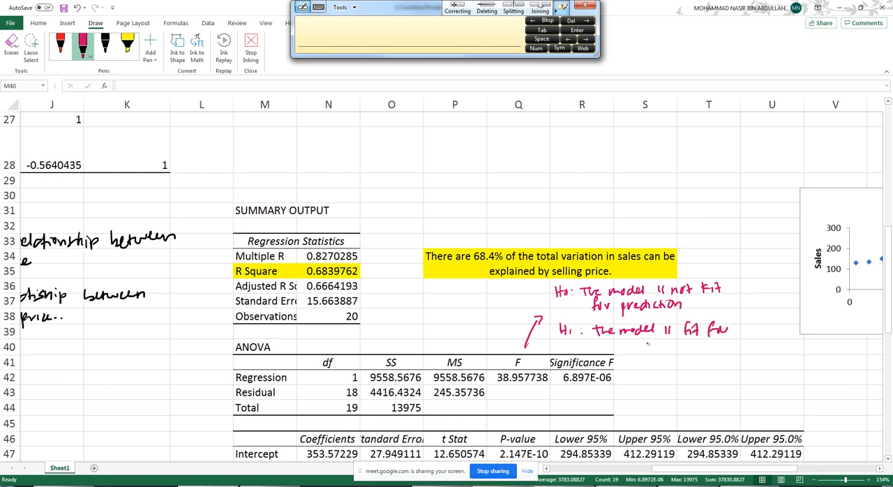
mouse_move(637, 341)
left_mouse_down()
mouse_move(637, 352)
mouse_move(646, 347)
left_mouse_up()
left_click_drag(647, 343, 674, 349)
mouse_move(682, 342)
left_mouse_down()
mouse_move(679, 353)
mouse_move(695, 350)
left_mouse_up()
left_click_drag(698, 345, 703, 351)
left_click(705, 347)
- Circle the Significance F value, annotate it with "< 0.05" in pink ink, and tick the H1 statement
mouse_move(611, 371)
left_mouse_down()
mouse_move(576, 369)
mouse_move(566, 387)
mouse_move(616, 377)
left_mouse_up()
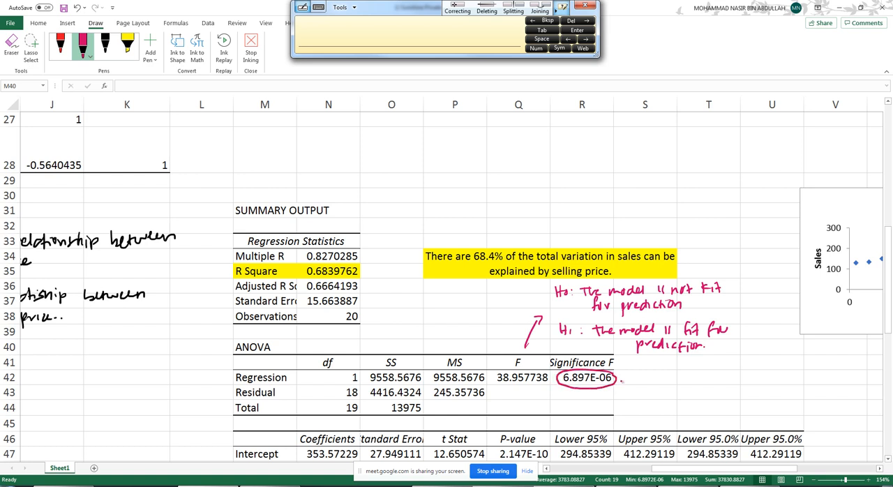
left_click_drag(618, 387, 633, 398)
left_click_drag(642, 392, 668, 399)
left_click(656, 398)
left_click_drag(741, 328, 750, 324)
key("Escape")
- Select the regression coefficients table starting at M46 and review the handwritten linear relationship hypotheses, α = 0.05 and p-value test alongside it
scroll(641, 333, "down", 3)
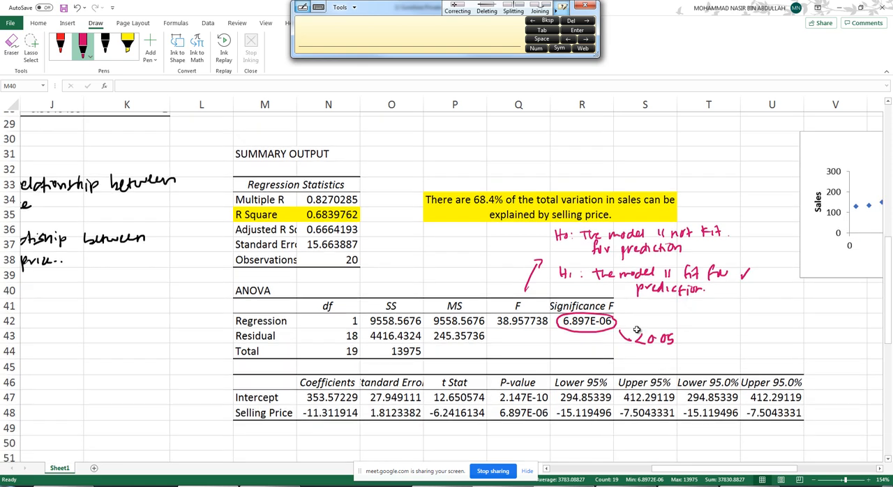
left_click_drag(279, 275, 582, 306)
left_click_drag(728, 313, 809, 315)
left_click_drag(738, 468, 680, 469)
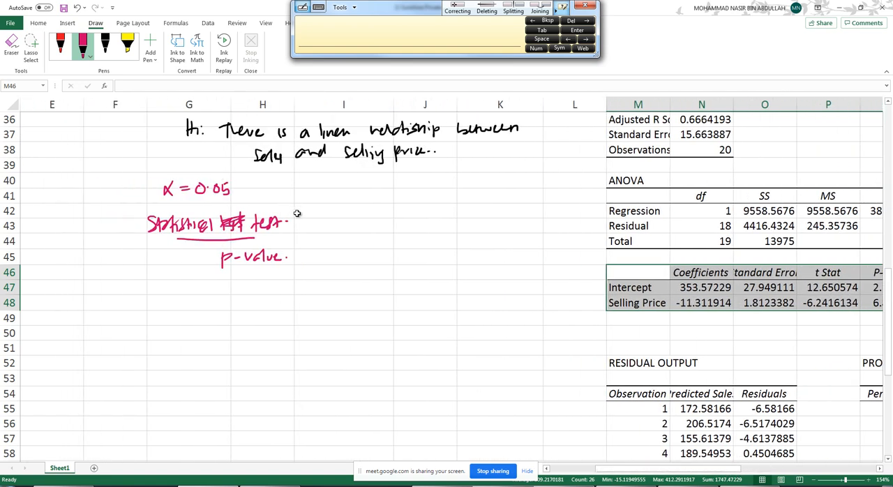
scroll(311, 221, "up", 2)
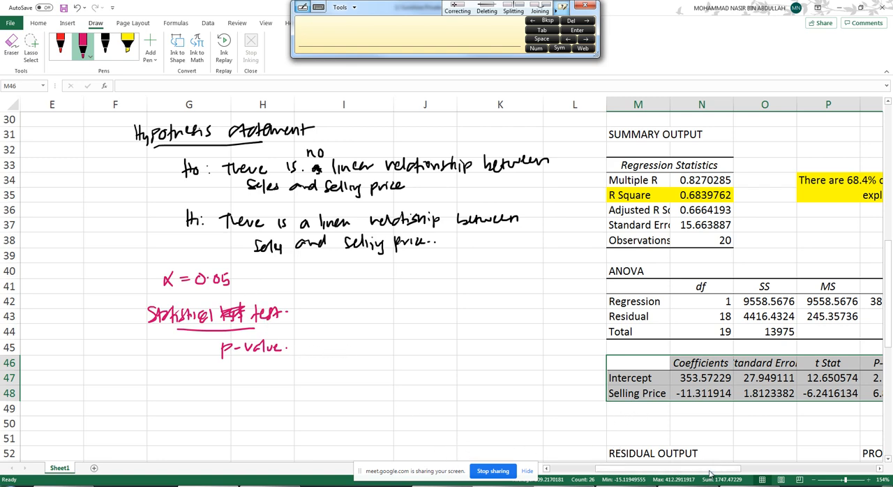
left_click_drag(713, 473, 753, 473)
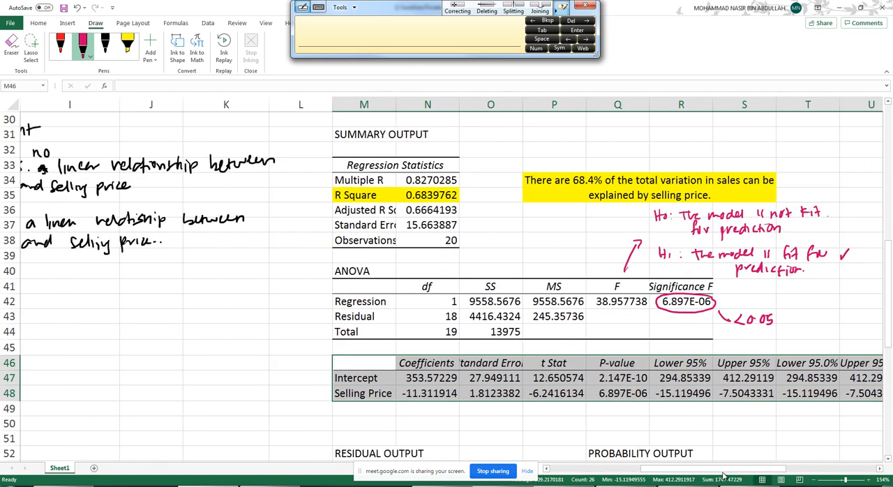
- Circle the Coefficients column of the regression table in red ink and mark the Intercept and Selling Price rows with short dashes
scroll(628, 419, "down", 4)
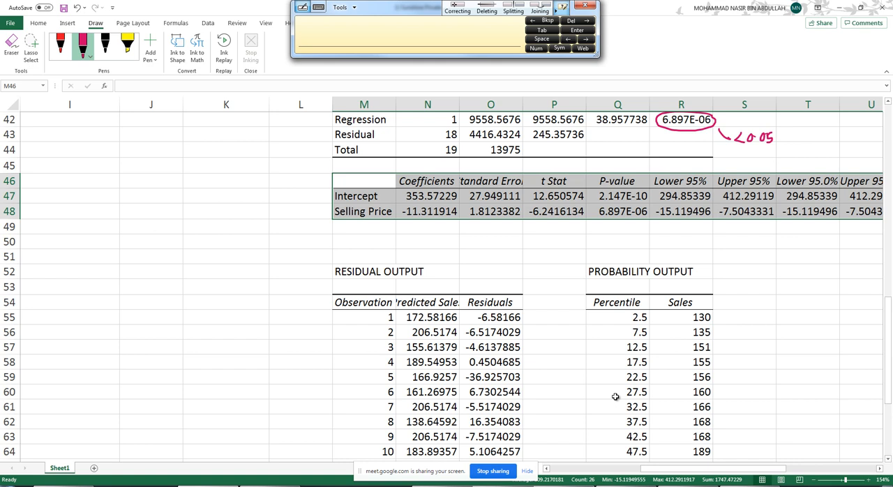
left_click(749, 424)
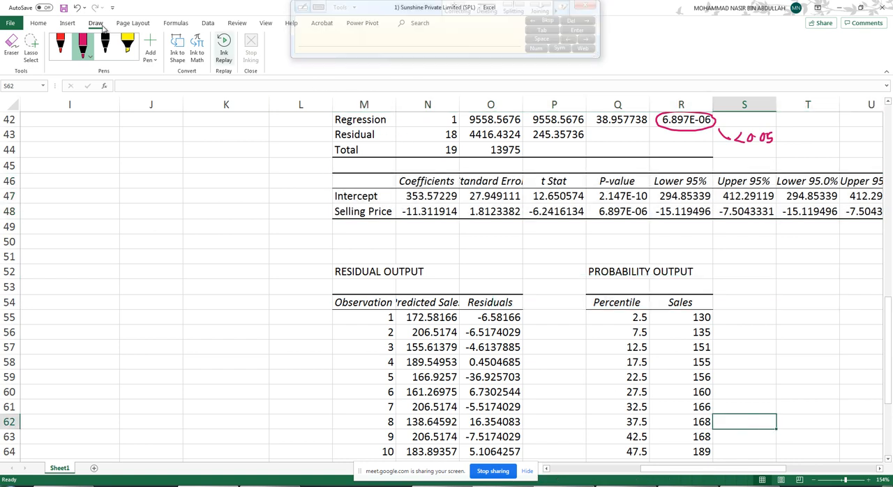
left_click(64, 48)
mouse_move(418, 168)
left_mouse_down()
mouse_move(395, 169)
mouse_move(420, 229)
mouse_move(461, 211)
mouse_move(458, 177)
mouse_move(420, 167)
left_mouse_up()
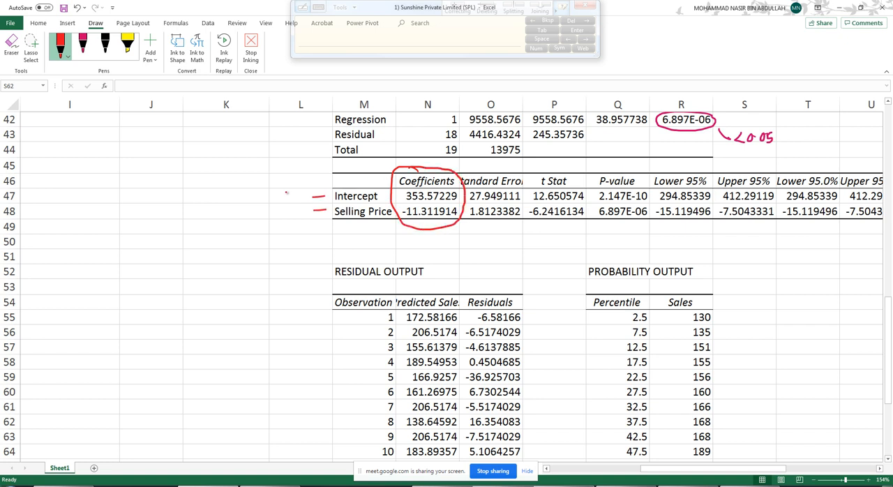
- Handwrite the regression equation "y = 353.57 − 11.31x" in red ink beside the coefficients table
left_click_drag(174, 168, 177, 183)
mouse_move(199, 172)
left_mouse_down()
mouse_move(200, 181)
mouse_move(227, 182)
left_mouse_up()
left_click(282, 179)
mouse_move(277, 172)
left_mouse_down()
mouse_move(278, 180)
mouse_move(307, 179)
left_mouse_up()
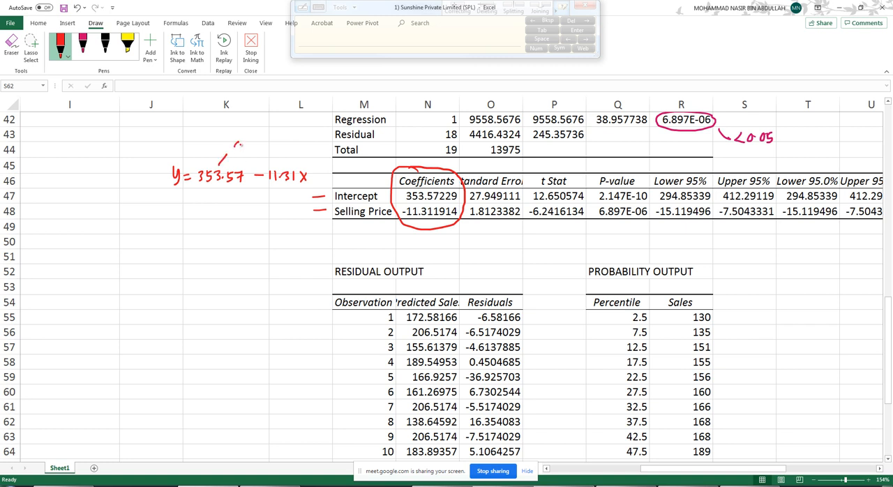
- Label the equation's terms a and b in red ink and write "a = 353.57" and "b = −11.31" below it
left_click_drag(238, 144, 278, 153)
left_click_drag(194, 208, 249, 204)
left_click(241, 211)
left_click_drag(252, 203, 255, 212)
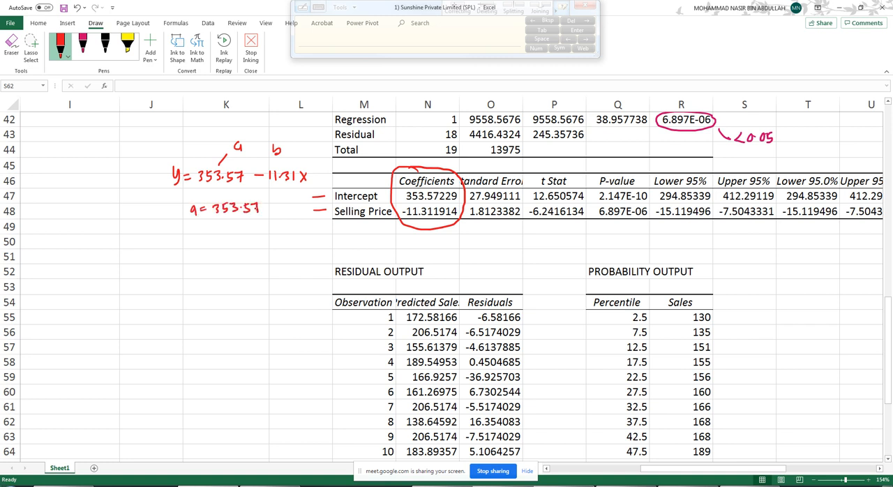
left_click(202, 230)
left_click_drag(186, 225, 233, 232)
left_click_drag(237, 223, 238, 231)
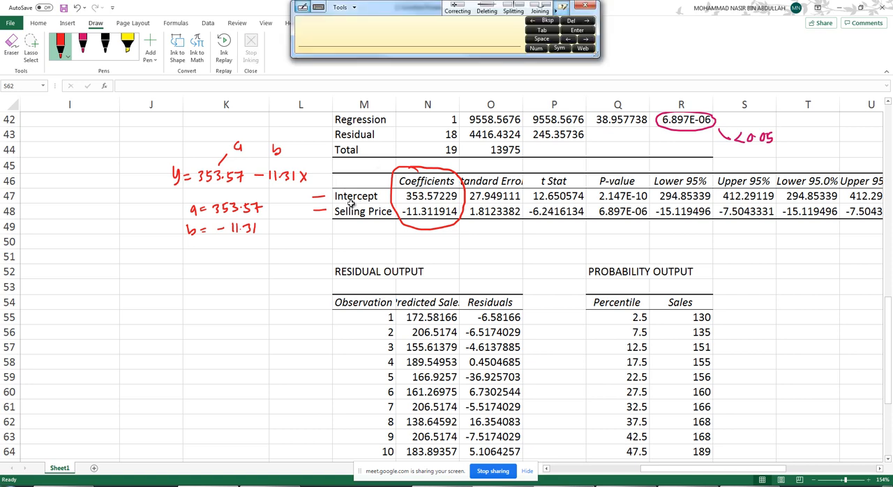
- Draw a short black line between the two t Stat values and highlight the whole Selling Price row in yellow
scroll(353, 202, "up", 11)
scroll(225, 168, "up", 1)
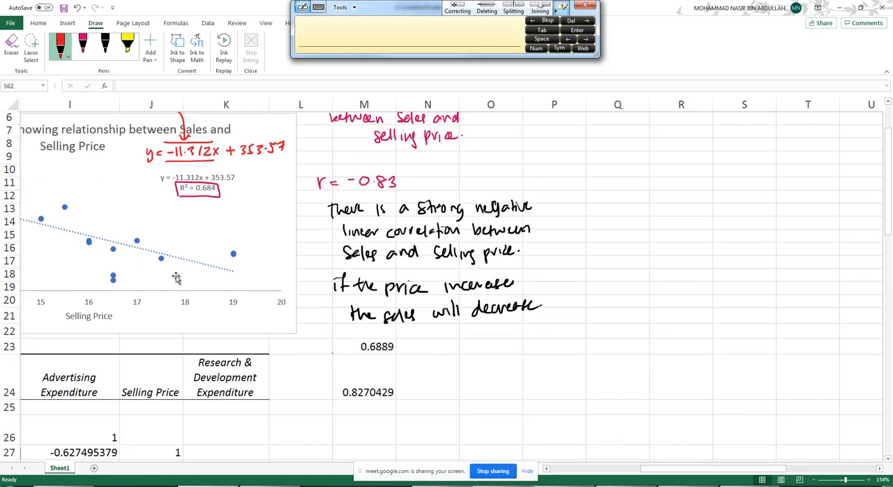
scroll(328, 254, "down", 8)
scroll(311, 248, "down", 6)
scroll(230, 265, "up", 3)
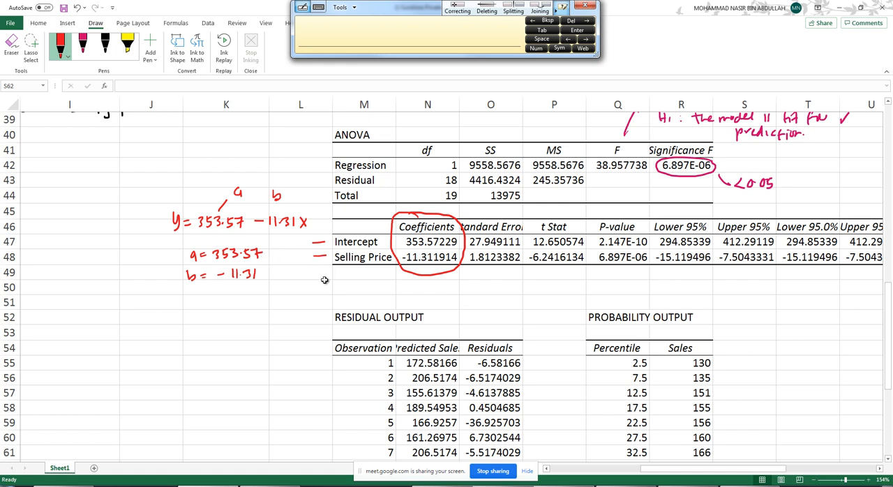
left_click(105, 46)
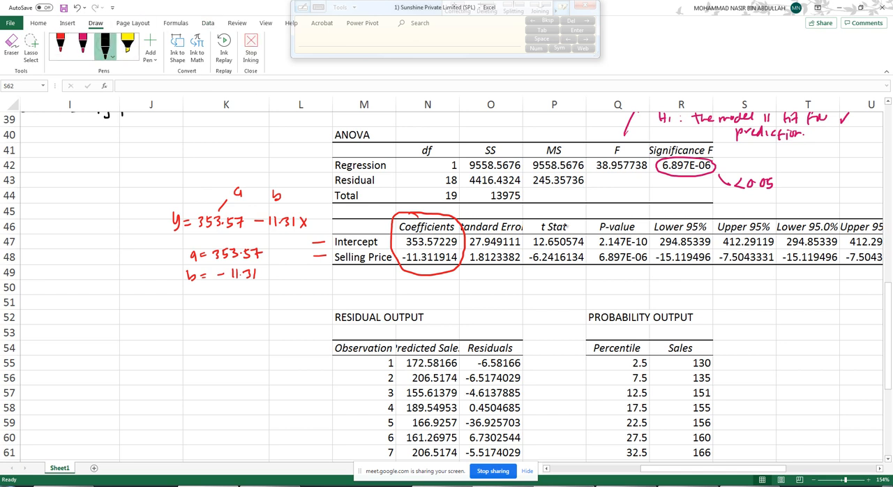
left_click_drag(548, 249, 523, 248)
left_click(127, 46)
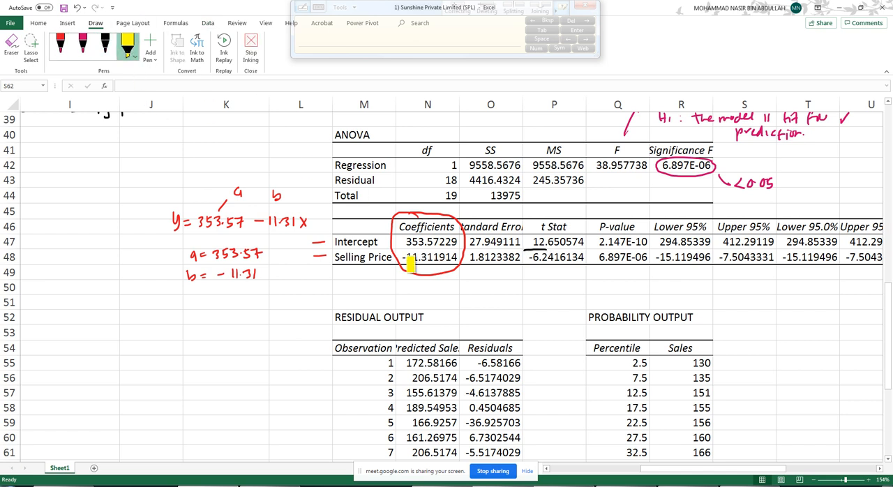
mouse_move(335, 257)
left_mouse_down()
mouse_move(880, 257)
mouse_move(725, 254)
left_mouse_up()
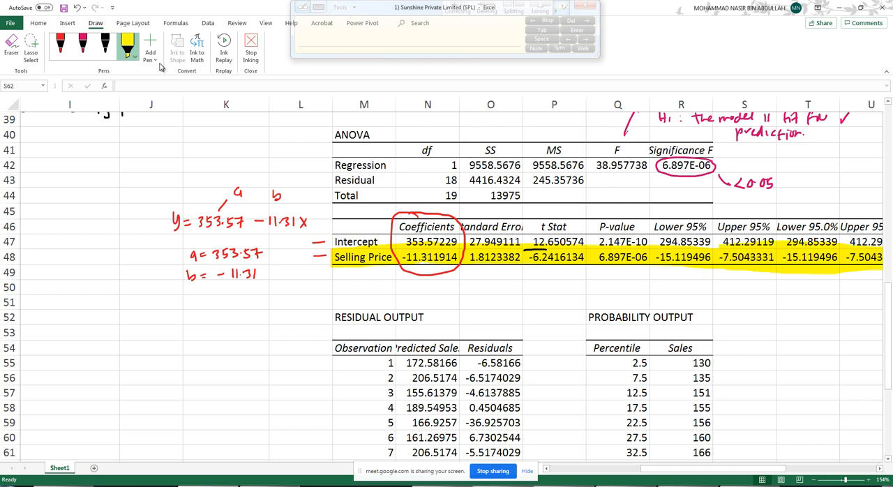
- Erase the handwritten "p-value" note under the "Statistical test" heading
left_click(89, 48)
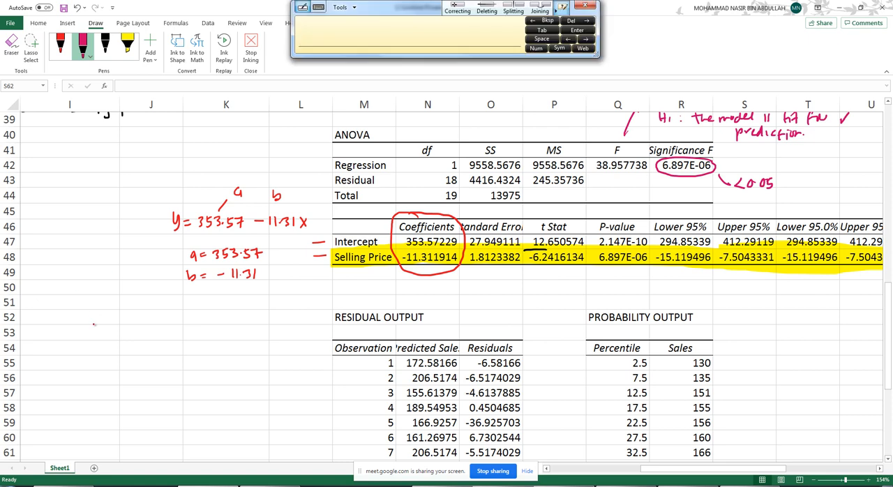
scroll(120, 360, "up", 1)
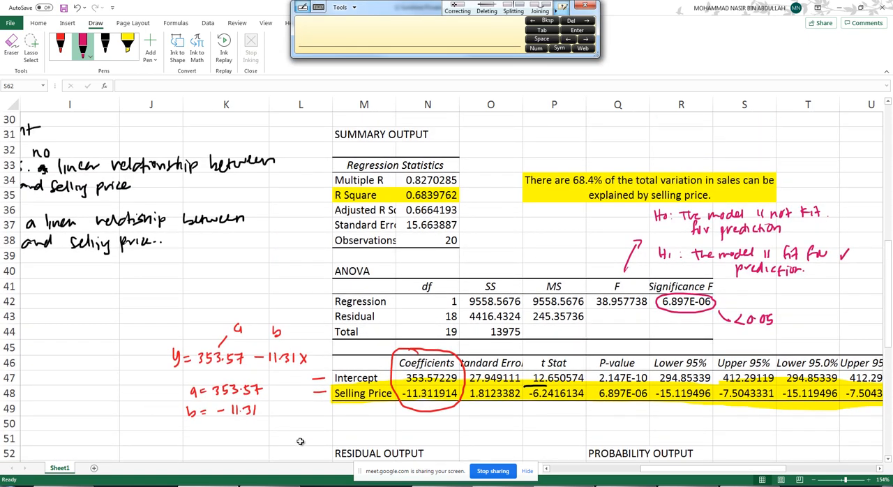
scroll(414, 416, "down", 2)
scroll(460, 408, "down", 2, "ctrl")
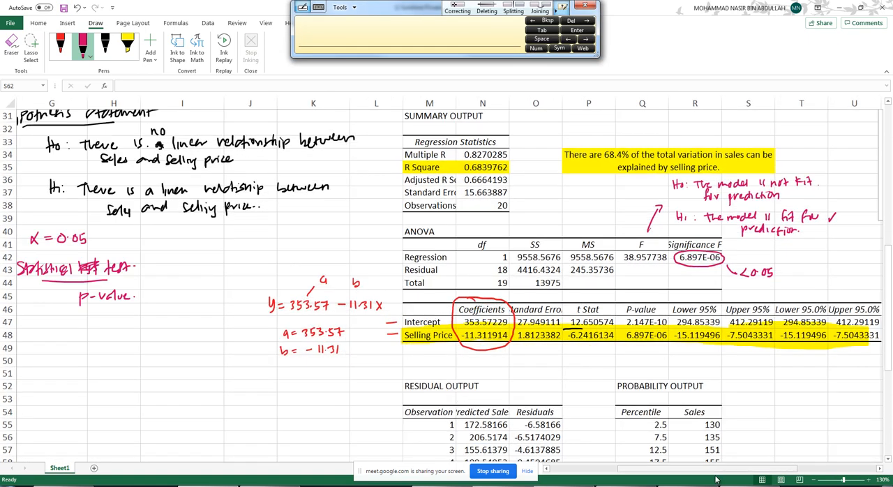
left_click_drag(725, 469, 707, 469)
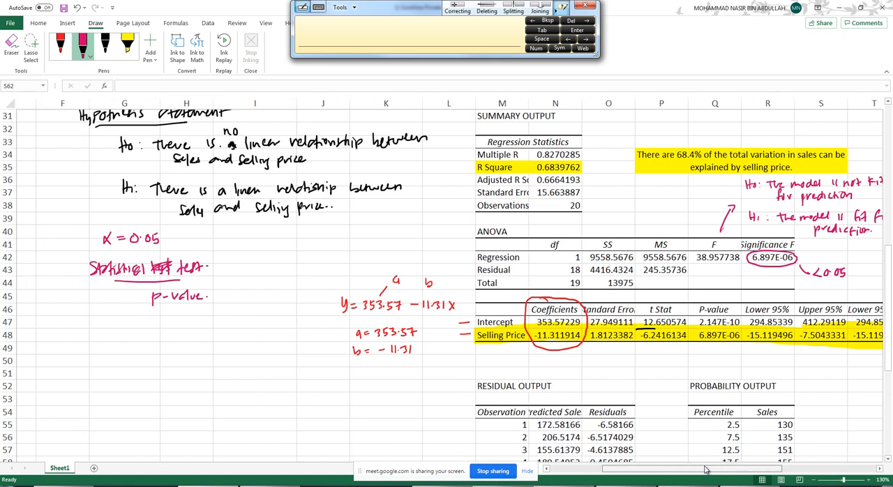
left_click(8, 43)
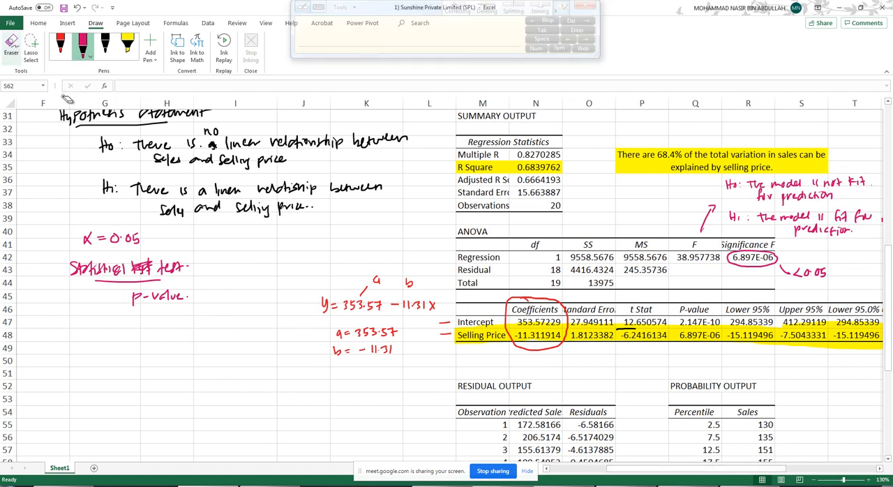
left_click_drag(133, 305, 173, 300)
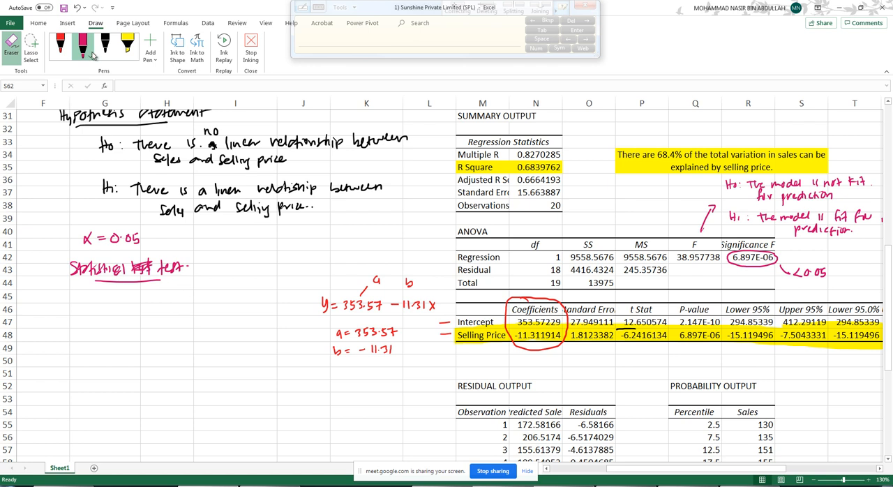
- Handwrite "t-statistic = −6.24" in red ink under "Statistical test" and circle the Selling Price t Stat value
left_click(60, 43)
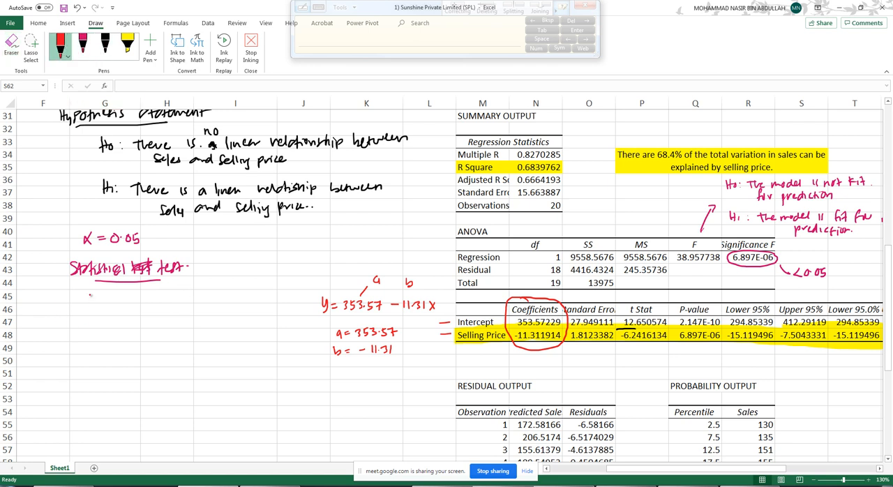
left_click_drag(108, 300, 150, 297)
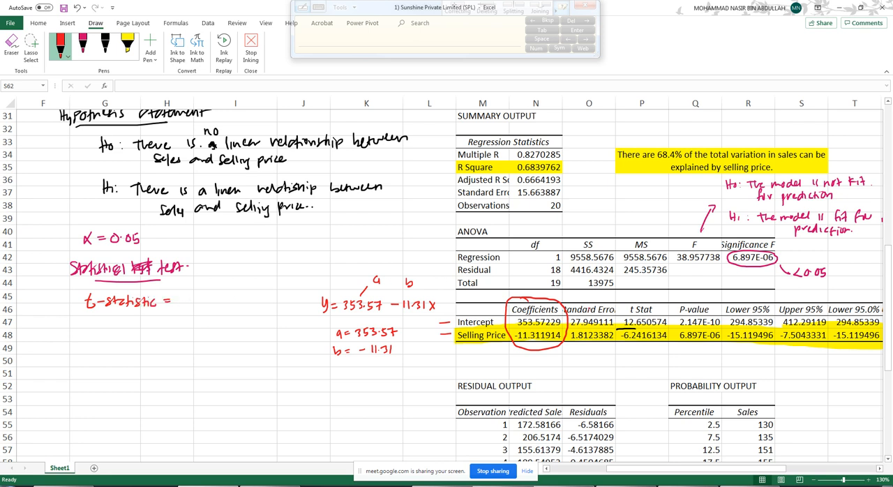
mouse_move(638, 332)
left_mouse_down()
mouse_move(617, 331)
mouse_move(667, 341)
mouse_move(653, 328)
left_mouse_up()
left_click_drag(210, 298, 228, 304)
left_click(231, 304)
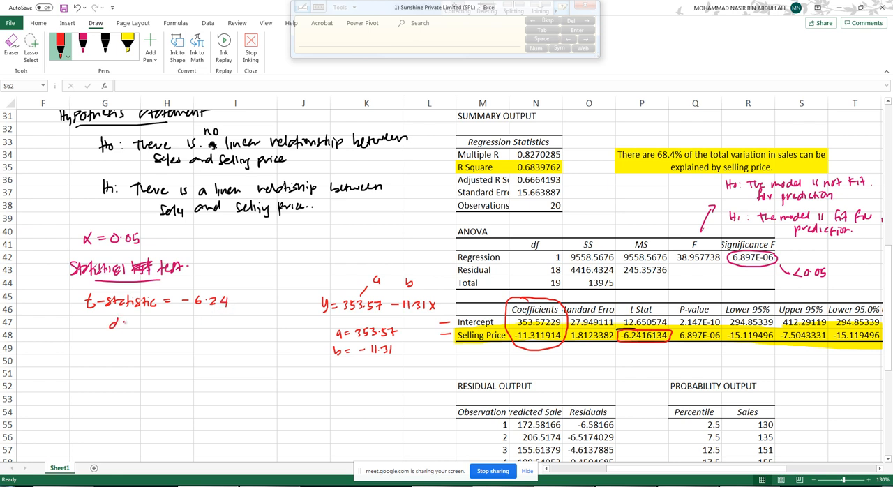
- Handwrite "df = 19" in red ink below the t-statistic and circle the Total df value in the ANOVA table
left_click_drag(119, 319, 123, 330)
left_click_drag(120, 324, 169, 330)
left_click_drag(543, 283, 557, 277)
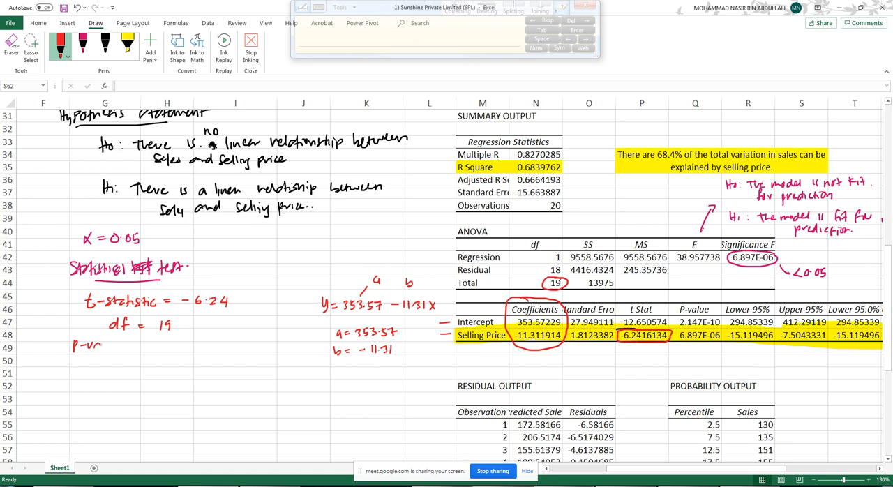
- Handwrite "p-value = <" in red ink below the df line and circle the Selling Price P-value
left_click_drag(102, 343, 109, 350)
left_click_drag(110, 344, 118, 348)
mouse_move(709, 328)
left_mouse_down()
mouse_move(675, 334)
mouse_move(714, 343)
mouse_move(721, 329)
left_mouse_up()
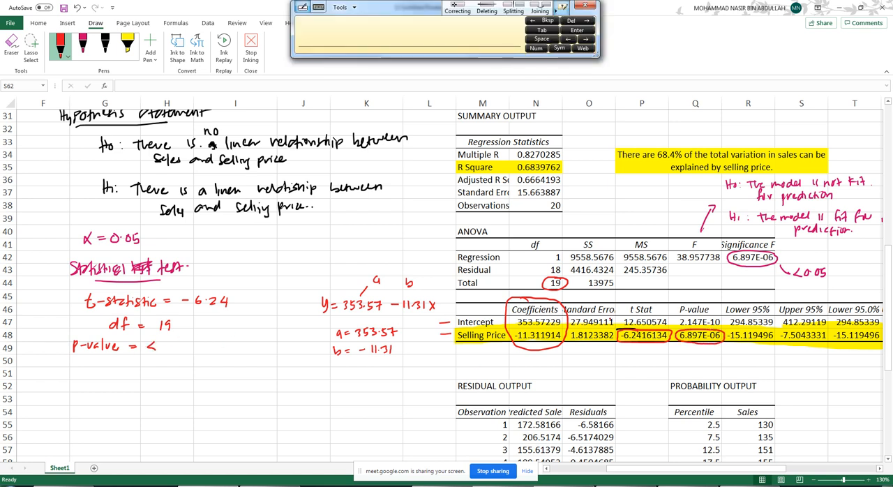
- Move the red circle and yellow highlight off the Selling Price P-value and inspect the full value of cell Q48
key("Escape")
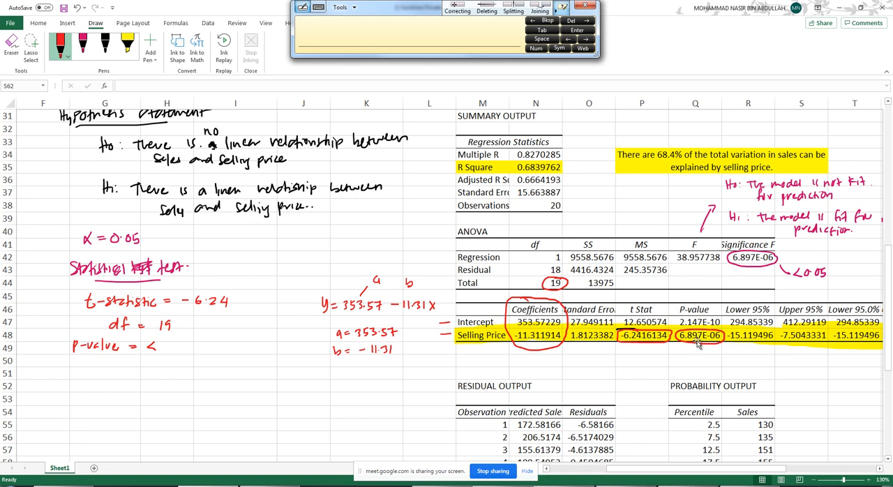
left_click(703, 337)
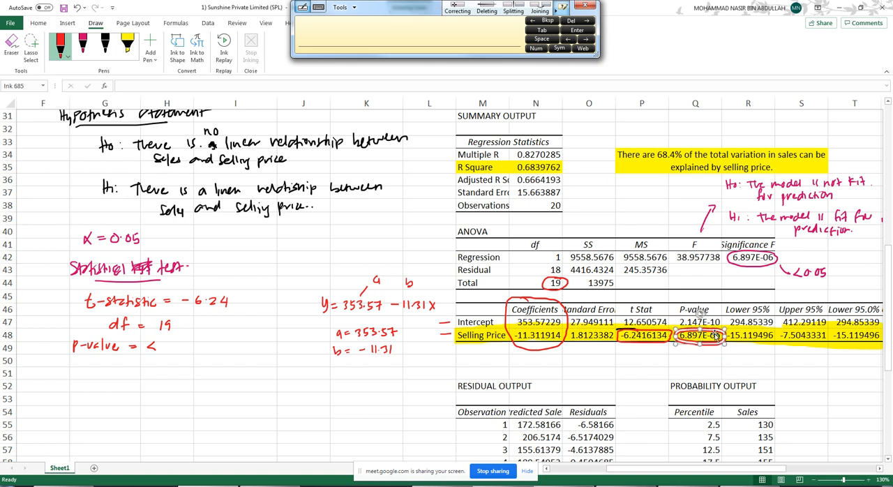
left_click(758, 260)
left_click(708, 345)
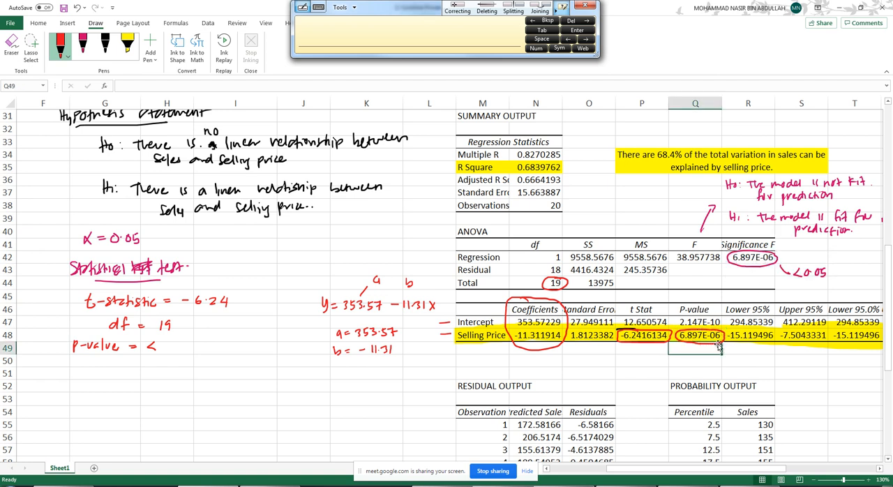
left_click(720, 343)
left_click_drag(720, 343, 732, 372)
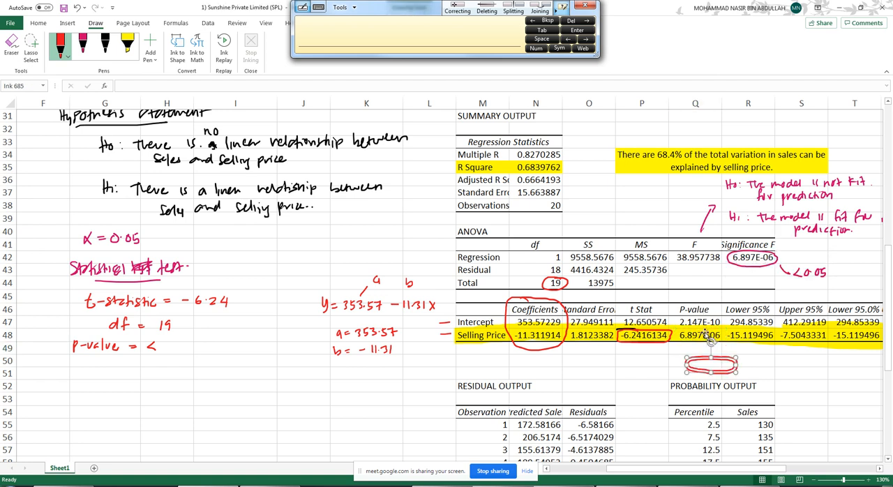
left_click(706, 338)
left_click_drag(706, 338, 706, 359)
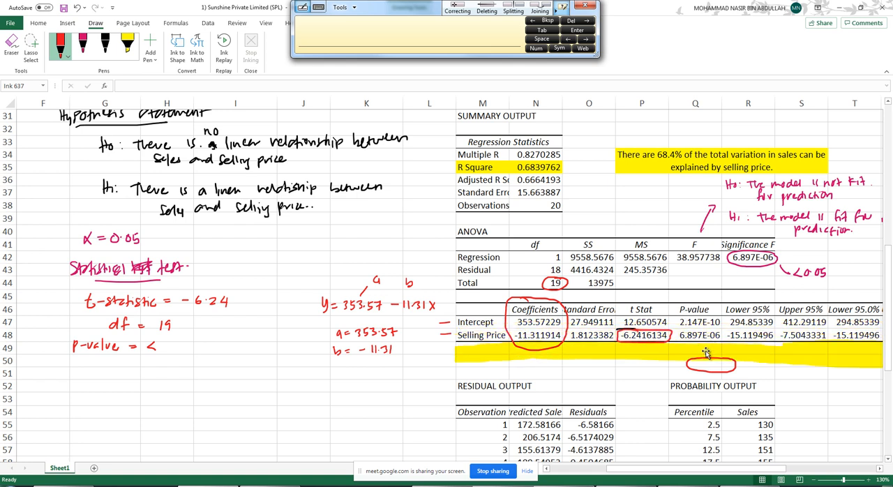
left_click(706, 336)
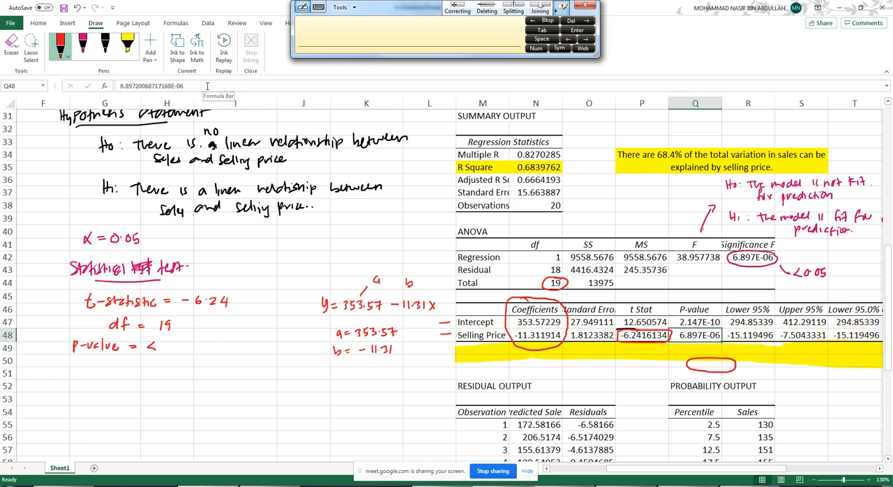
left_click_drag(208, 87, 115, 83)
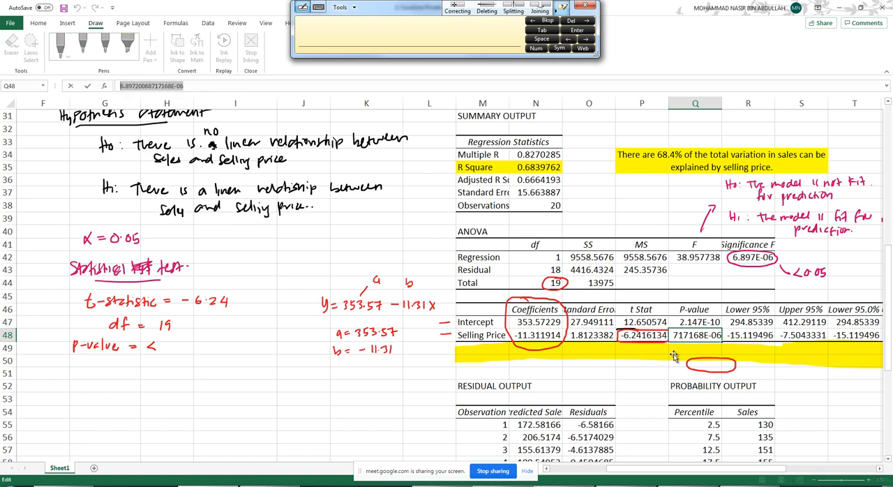
- Move the yellow highlight back onto the Selling Price row and the red circle back around its P-value
left_click_drag(675, 357, 671, 330)
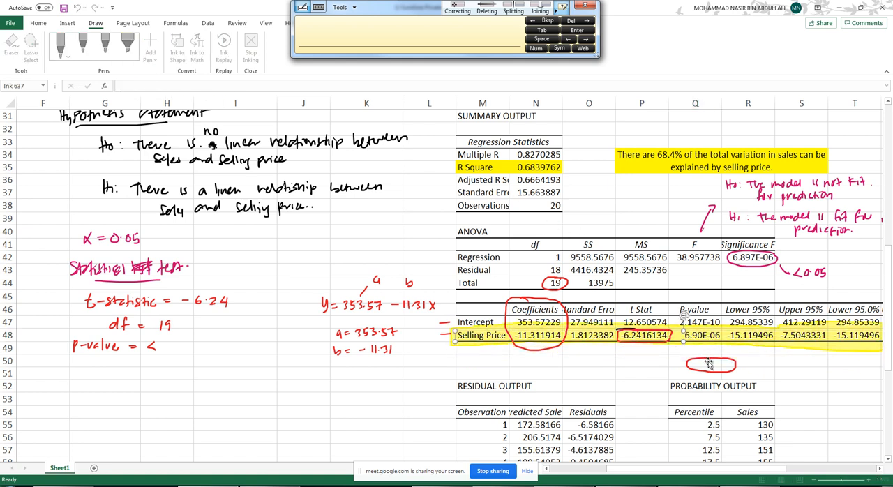
left_click(734, 363)
left_click_drag(716, 355, 705, 328)
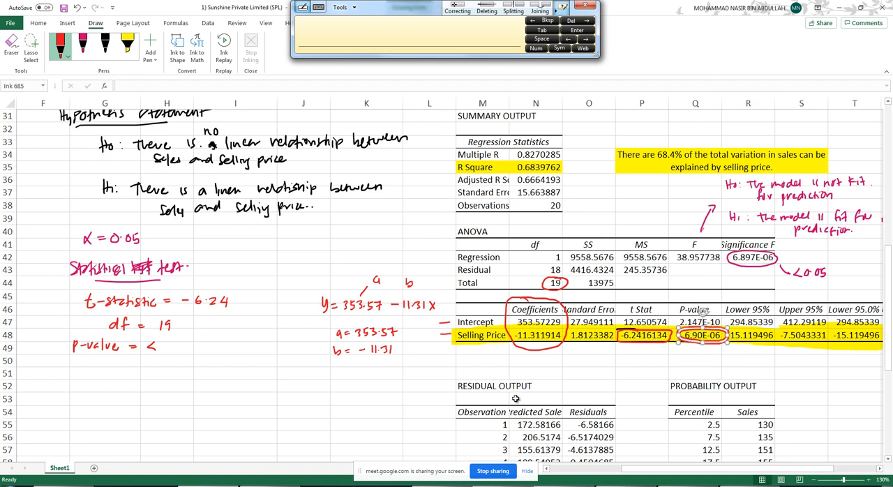
- Complete the handwritten p-value line with "0.0001" in pink ink
left_click(82, 45)
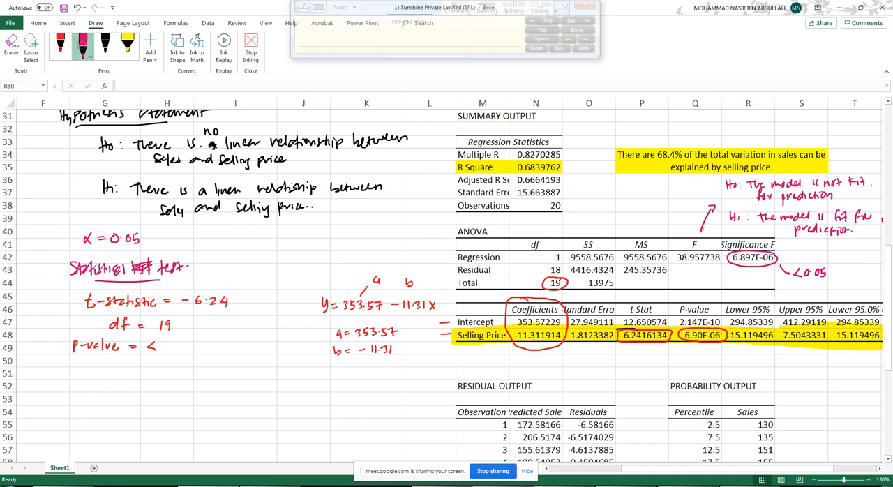
left_click(171, 345)
left_click_drag(167, 342, 198, 341)
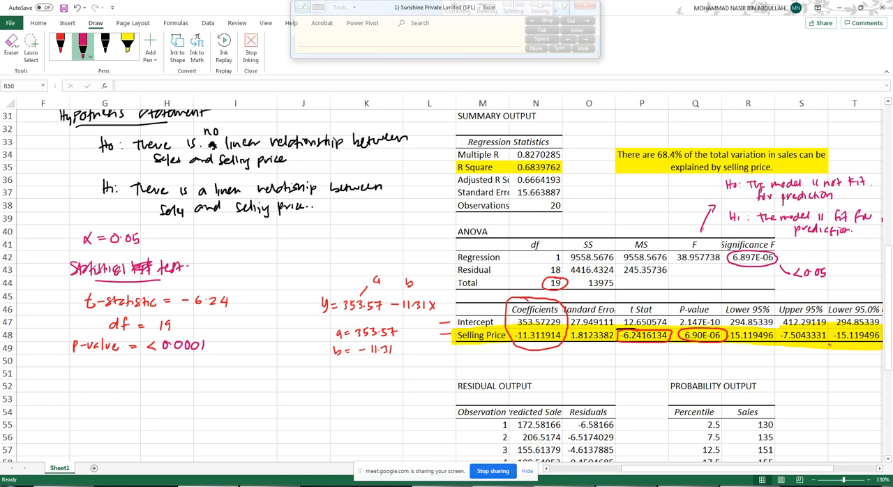
- Handwrite the underlined heading "Decision rule" in pink ink below the p-value line, with the condition "if the p-value < 0.05," under it
mouse_move(769, 469)
left_mouse_down()
mouse_move(794, 468)
mouse_move(773, 468)
left_mouse_up()
left_click_drag(74, 370, 164, 371)
mouse_move(85, 384)
left_mouse_down()
mouse_move(130, 383)
mouse_move(109, 404)
left_mouse_up()
left_click(131, 397)
left_click_drag(109, 398, 137, 398)
mouse_move(134, 391)
left_mouse_down()
mouse_move(137, 403)
mouse_move(160, 407)
mouse_move(253, 392)
left_mouse_up()
left_click(168, 401)
left_click(235, 404)
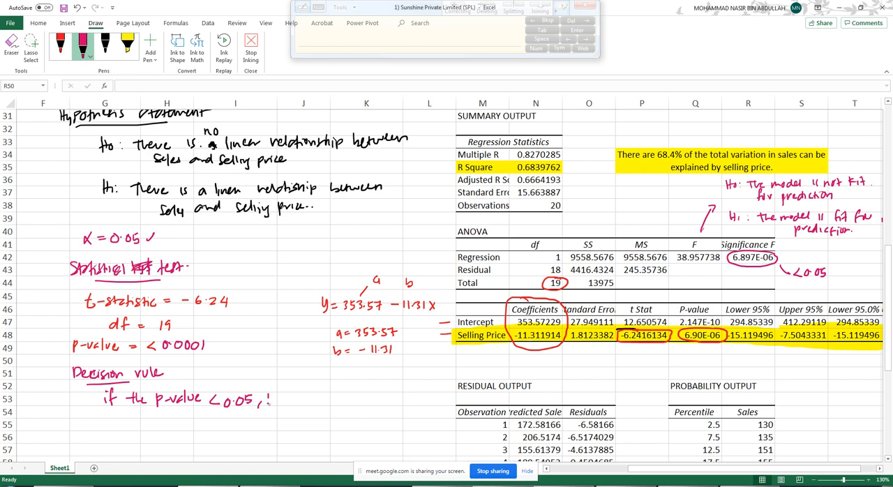
- Finish the handwritten decision rule with "H0 is rejected" in pink ink
left_click_drag(268, 398, 268, 405)
left_click_drag(276, 391, 277, 405)
left_click_drag(267, 399, 293, 406)
mouse_move(298, 397)
left_mouse_down()
mouse_move(297, 405)
mouse_move(320, 403)
mouse_move(316, 410)
mouse_move(351, 401)
left_mouse_up()
left_click_drag(353, 397, 354, 390)
- Handwrite the underlined heading "Decision" in pink ink below the decision rule, with "Since p-value is less than 0.05, H0 is rejected" under it
mouse_move(70, 419)
left_mouse_down()
mouse_move(91, 428)
mouse_move(113, 422)
left_mouse_up()
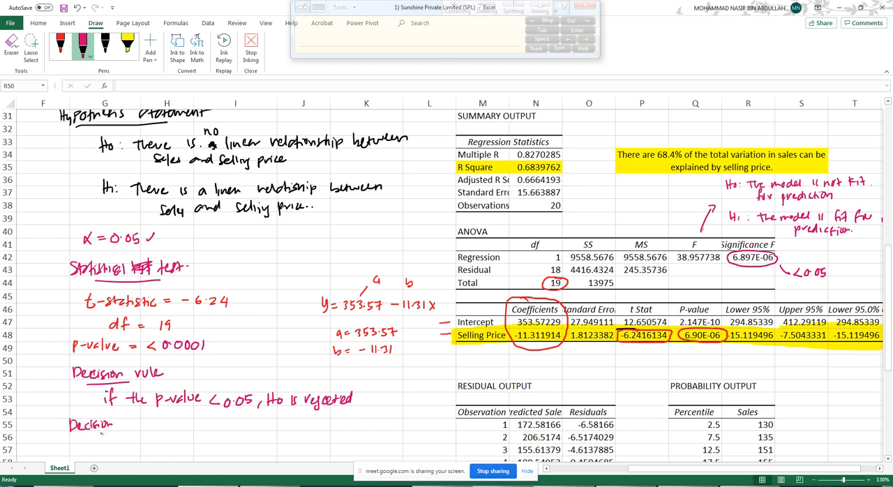
mouse_move(67, 438)
left_mouse_down()
mouse_move(107, 435)
mouse_move(105, 450)
mouse_move(314, 443)
left_mouse_up()
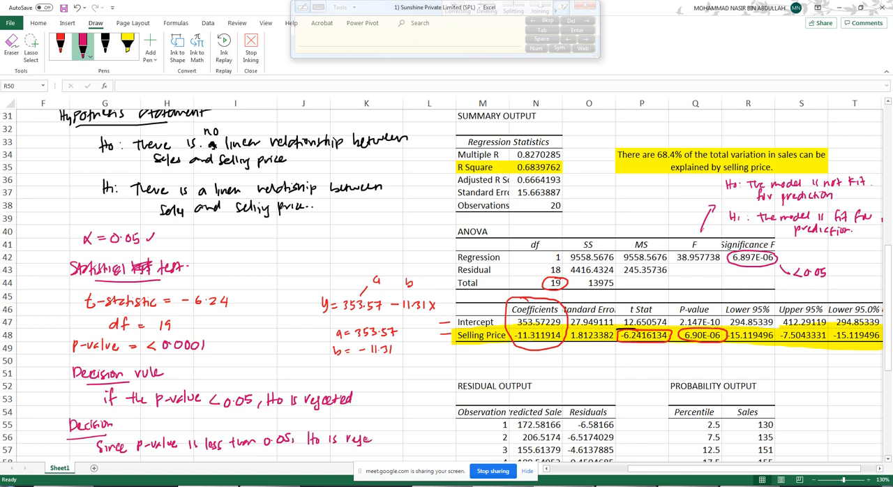
mouse_move(365, 439)
left_mouse_down()
mouse_move(399, 439)
mouse_move(399, 429)
left_mouse_up()
- Handwrite the underlined heading "Conclusion" in pink ink below the decision, with "There is a linear relationship between sales" under it
left_click_drag(889, 293, 869, 315)
left_click_drag(63, 403, 97, 410)
left_click_drag(98, 406, 118, 410)
left_click_drag(66, 418, 104, 416)
left_click_drag(85, 428, 109, 432)
left_click_drag(109, 427, 144, 434)
left_click_drag(147, 427, 261, 428)
mouse_move(264, 419)
left_mouse_down()
mouse_move(268, 428)
mouse_move(361, 427)
left_mouse_up()
left_click_drag(364, 416, 371, 426)
left_click_drag(375, 418, 373, 428)
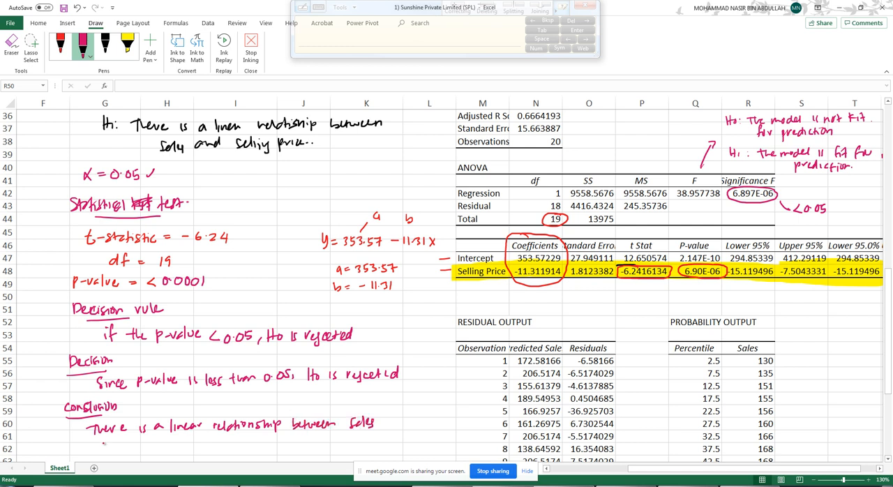
- Finish the handwritten conclusion with "and selling price." in pink ink and stop inking
left_click_drag(110, 442, 119, 448)
mouse_move(124, 436)
left_mouse_down()
mouse_move(122, 449)
mouse_move(182, 453)
mouse_move(205, 445)
left_mouse_up()
left_click(218, 441)
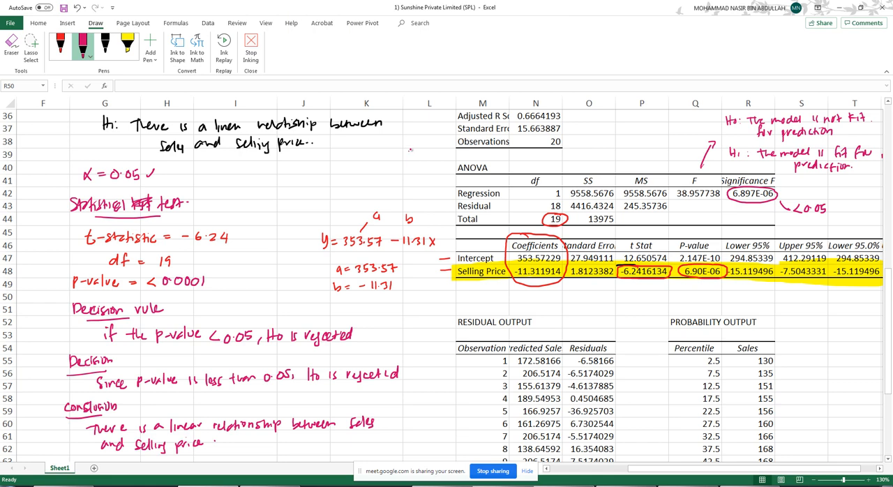
key("Escape")
- Look over the Residual Output and Probability Output tables below the regression coefficients
left_click(432, 218)
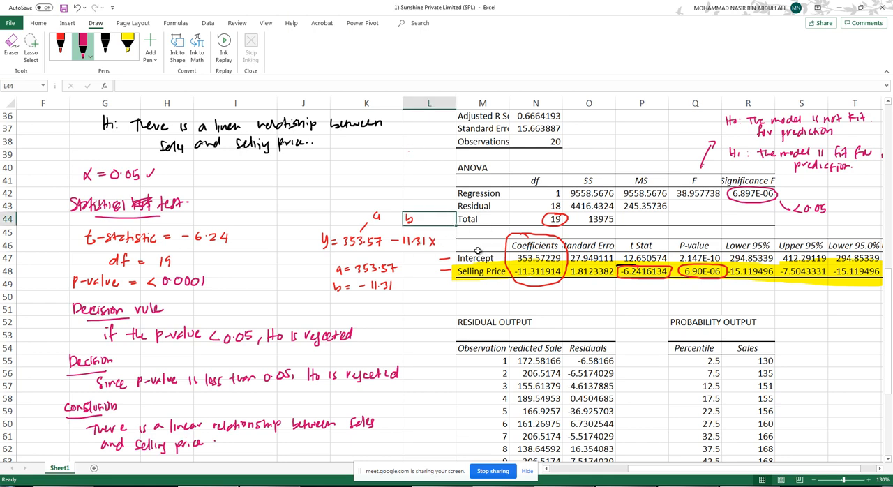
scroll(478, 250, "down", 3)
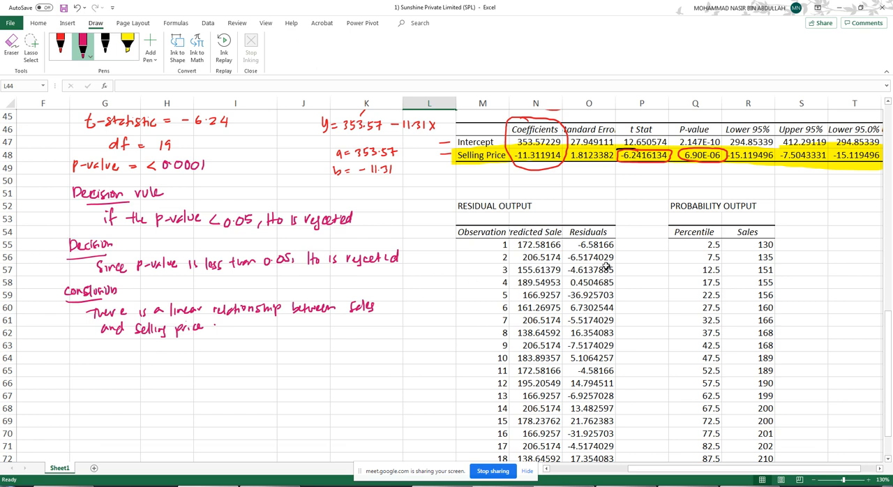
left_click_drag(479, 204, 599, 270)
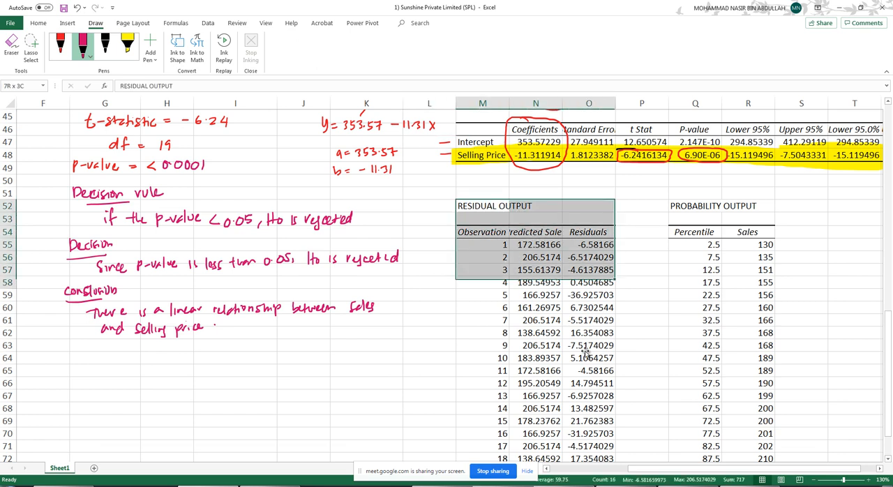
left_click_drag(586, 353, 586, 356)
left_click_drag(676, 206, 732, 431)
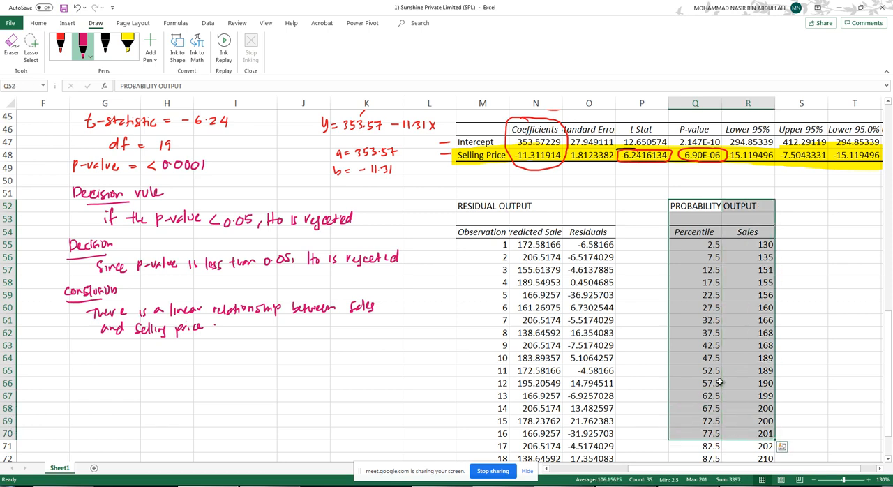
scroll(774, 449, "up", 5)
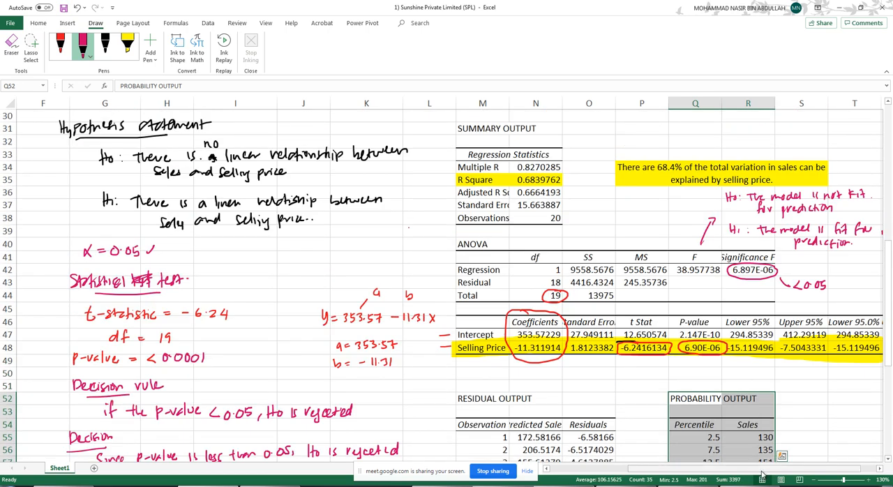
- Stretch the Normal Probability Plot taller so that its lower edge reaches row 46
left_click_drag(761, 471, 853, 468)
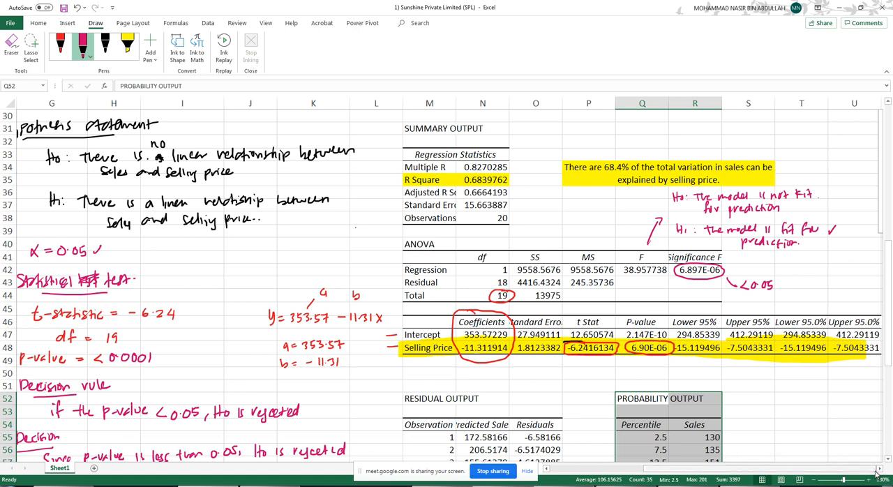
left_click(878, 469)
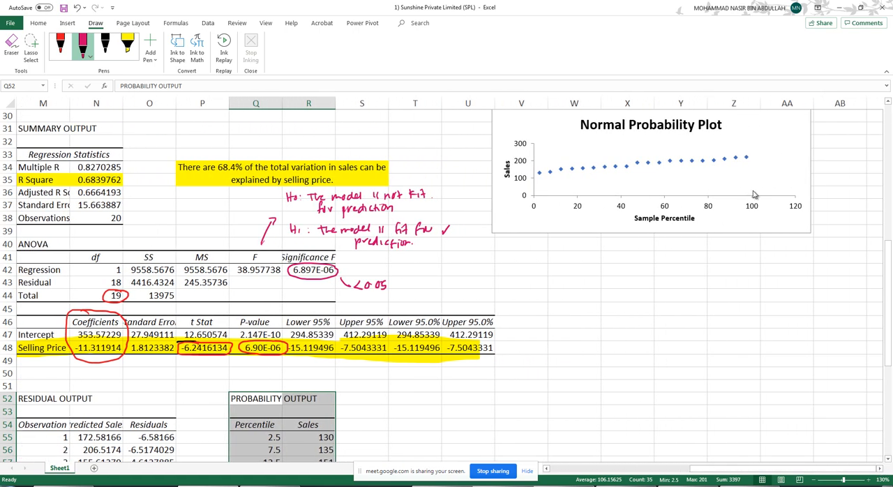
left_click(807, 233)
left_click_drag(810, 234, 814, 324)
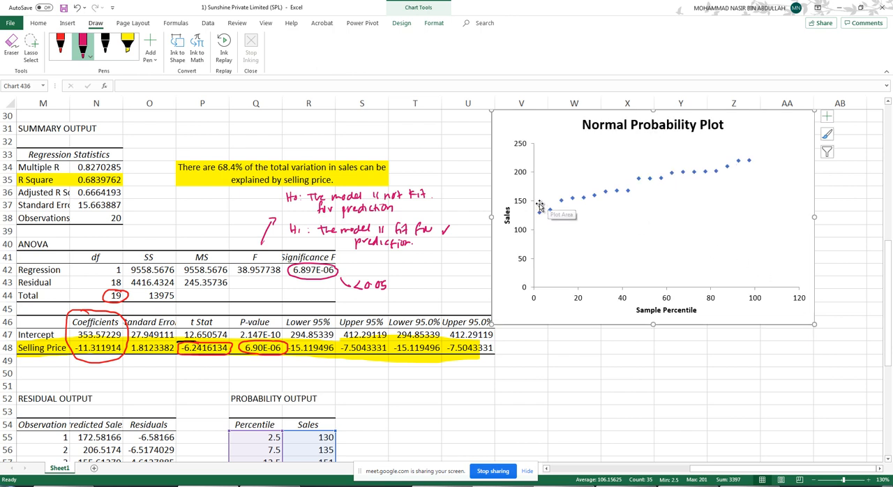
- Add a linear trendline to the data points of the Normal Probability Plot
right_click(617, 192)
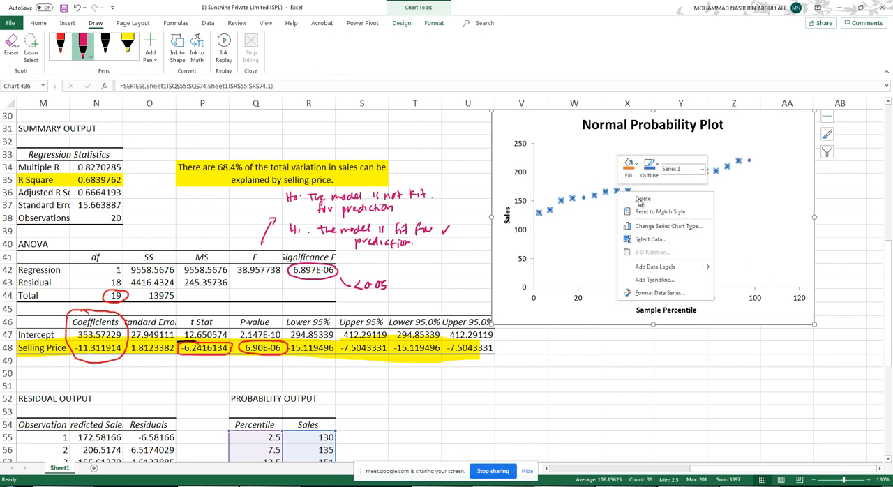
left_click(646, 280)
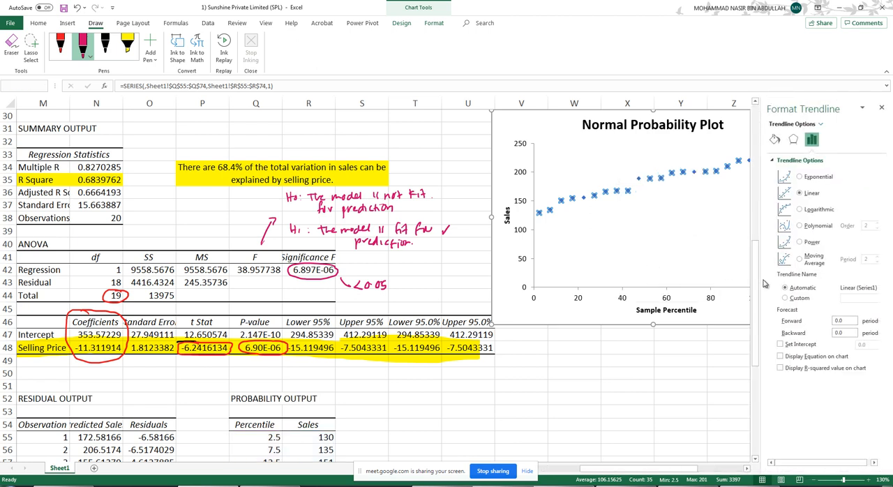
left_click(664, 169)
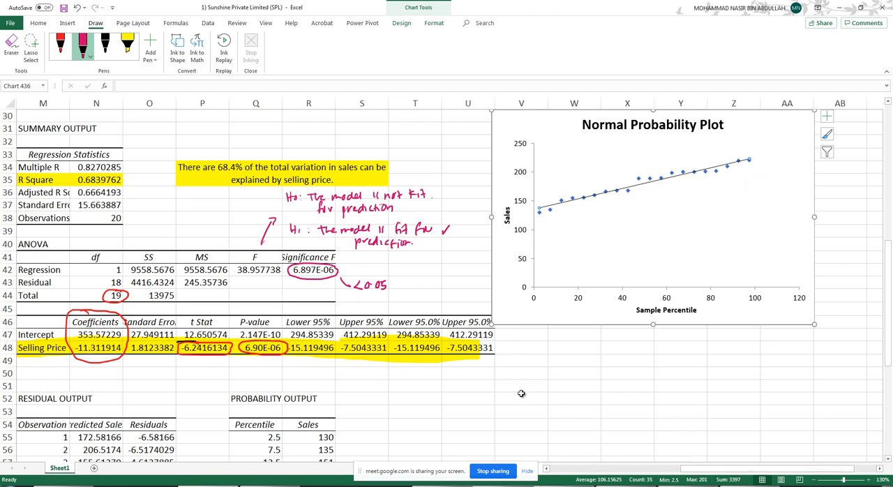
- Review the handwritten hypothesis test, from the hypothesis statement to the conclusion, alongside the regression output
scroll(516, 397, "down", 1)
left_click_drag(739, 468, 641, 405)
left_click_drag(598, 359, 687, 374)
left_click_drag(784, 364, 836, 374)
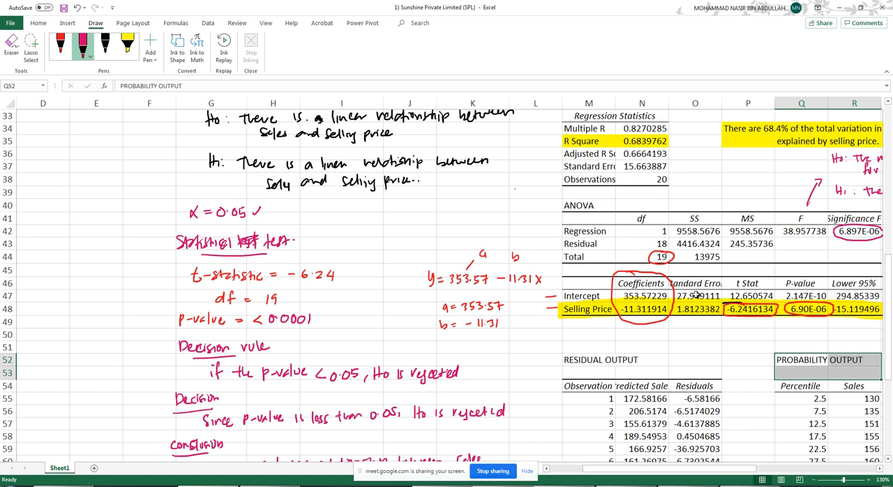
scroll(402, 311, "down", 2)
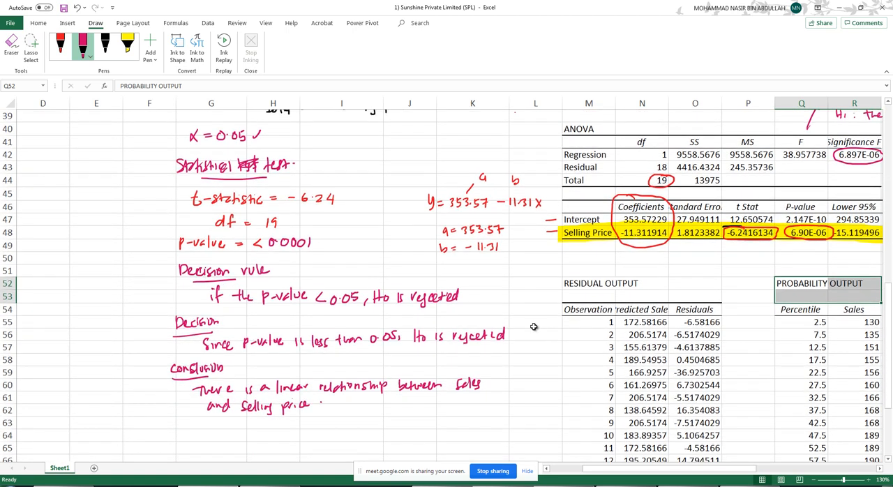
scroll(453, 300, "up", 1)
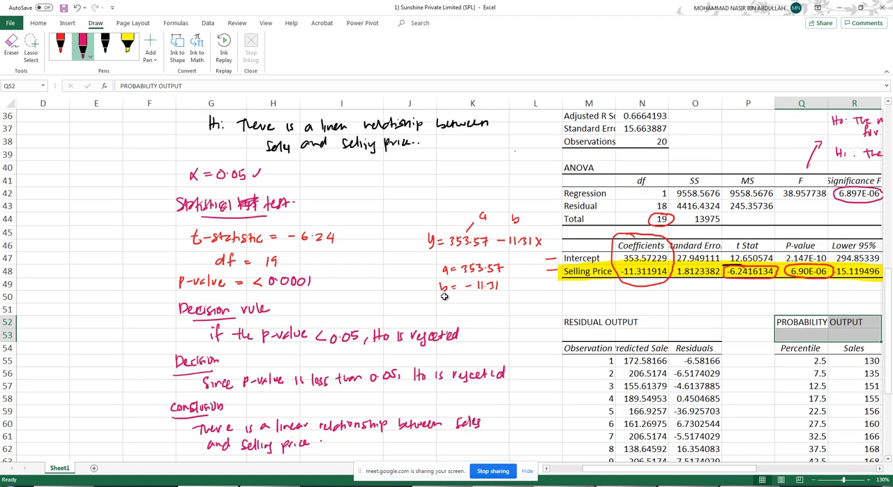
scroll(456, 299, "up", 3)
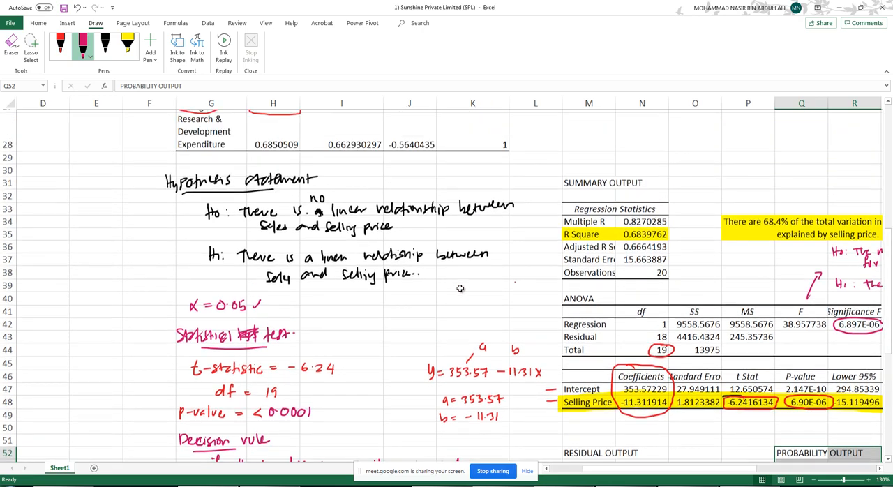
scroll(457, 291, "down", 3)
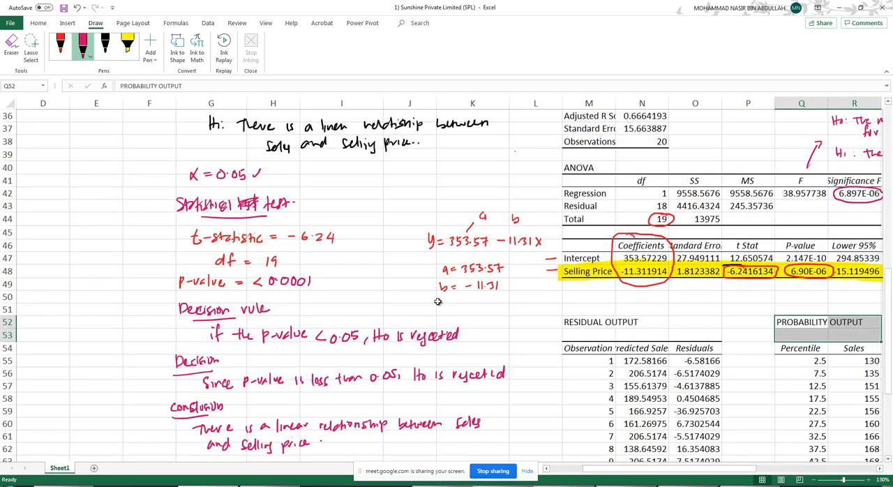
scroll(438, 307, "down", 1)
scroll(438, 307, "down", 2)
scroll(438, 307, "up", 6)
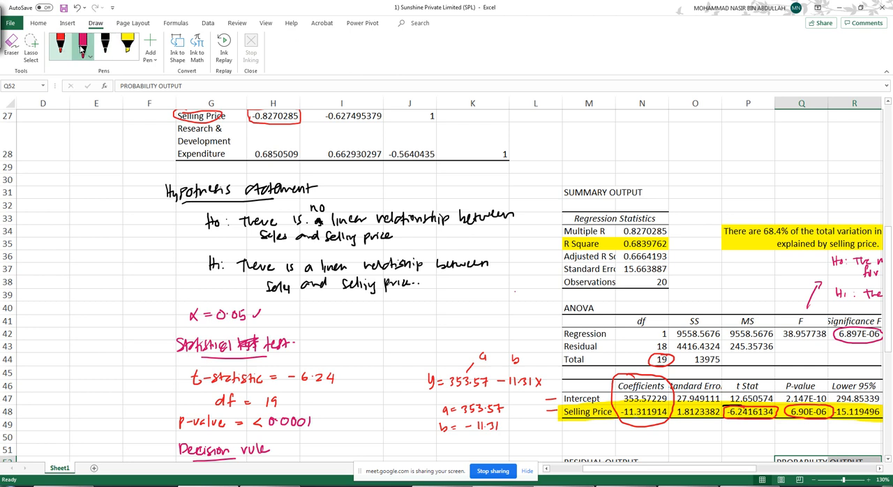
- Handwrite the regression equation "y = 353.57 - 11.31x" in red ink above the Summary Output
left_click(106, 45)
mouse_move(562, 130)
left_mouse_down()
mouse_move(569, 142)
mouse_move(582, 137)
left_mouse_up()
left_click_drag(574, 143, 584, 142)
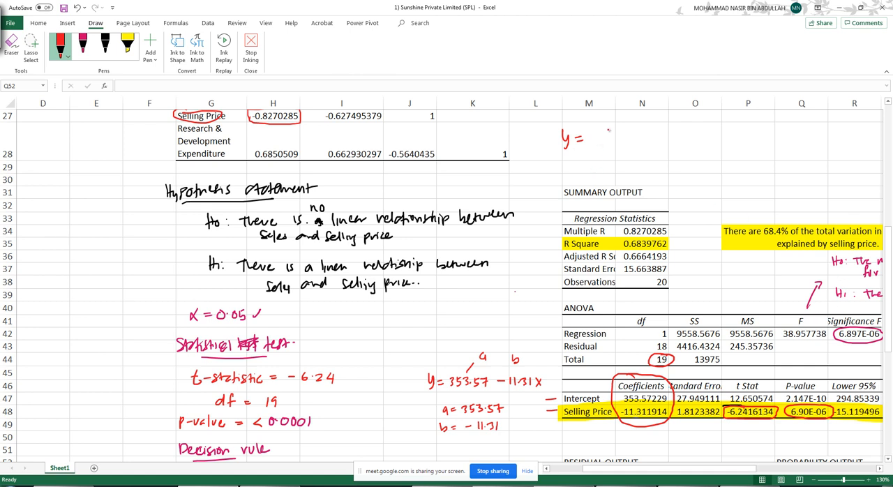
mouse_move(738, 468)
left_mouse_down()
mouse_move(753, 469)
mouse_move(738, 469)
left_mouse_up()
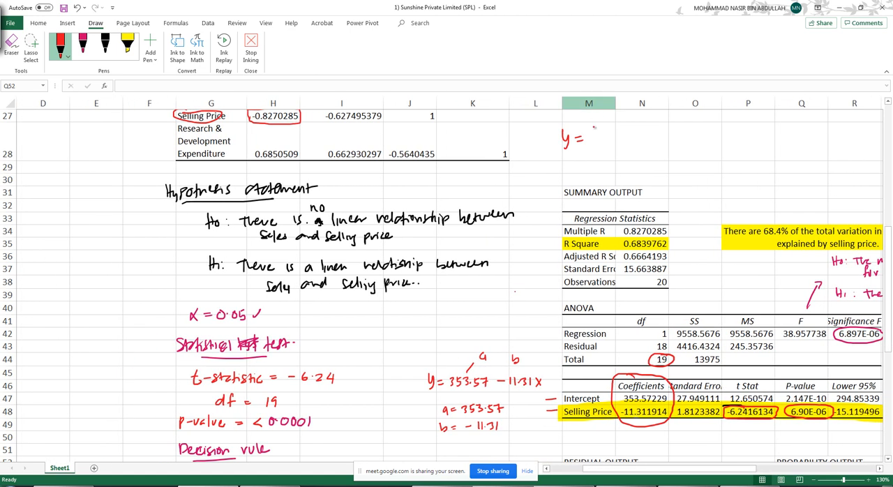
mouse_move(590, 133)
left_mouse_down()
mouse_move(592, 142)
mouse_move(717, 139)
mouse_move(709, 141)
left_mouse_up()
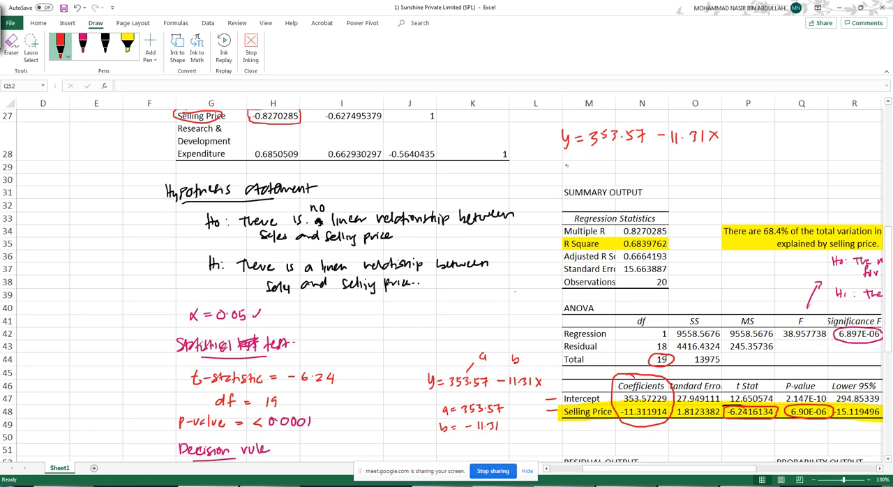
- Handwrite "if x = 14" and the substituted equation "ŷ = 353.57 - 11.31(14)" in red ink below the regression equation
mouse_move(574, 160)
left_mouse_down()
mouse_move(568, 174)
mouse_move(626, 171)
left_mouse_up()
mouse_move(623, 163)
left_mouse_down()
mouse_move(622, 175)
mouse_move(669, 178)
left_mouse_up()
left_click_drag(694, 163, 695, 170)
mouse_move(704, 162)
left_mouse_down()
mouse_move(700, 169)
mouse_move(764, 172)
left_mouse_up()
left_click_drag(771, 163, 770, 171)
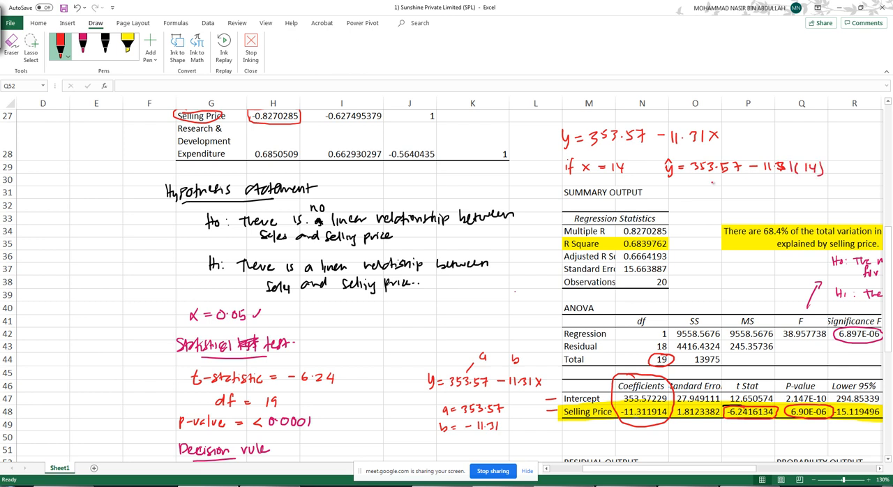
- Stop inking and calculate the predicted sales in cell O30 with the formula =353.57-(11.31*14)
key("Escape")
left_click(707, 180)
type("=")
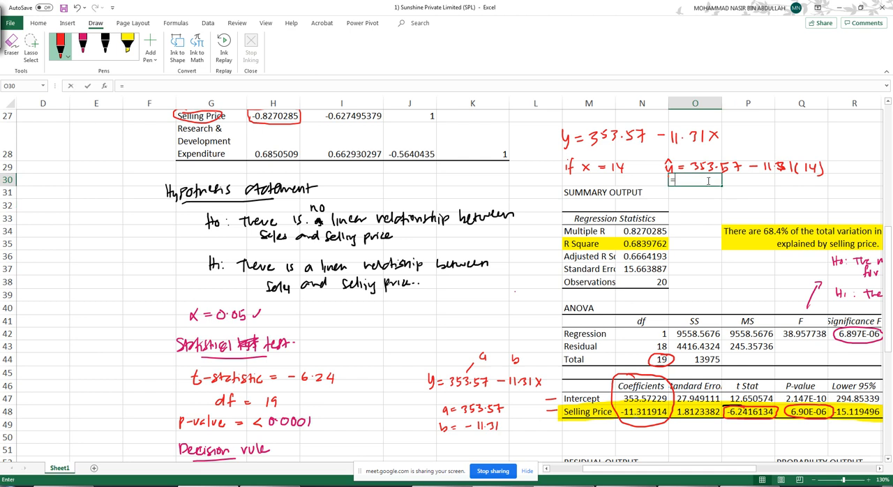
type("353.")
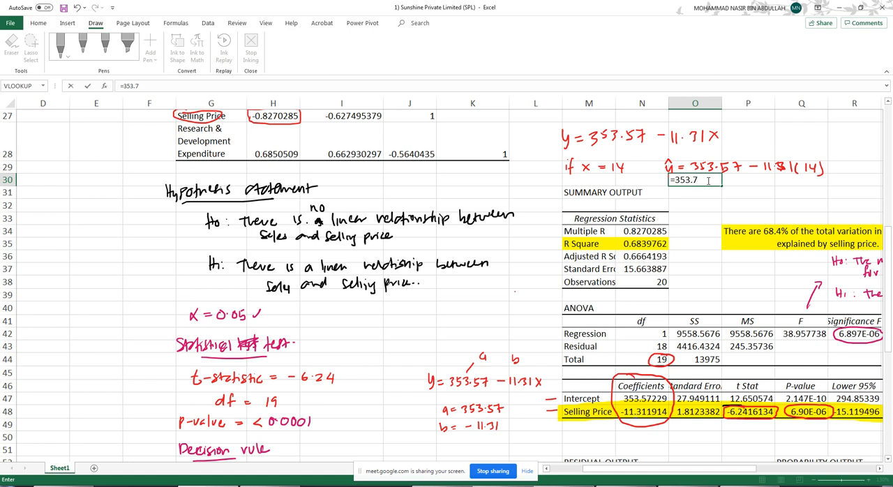
type("57-(11.341*14")
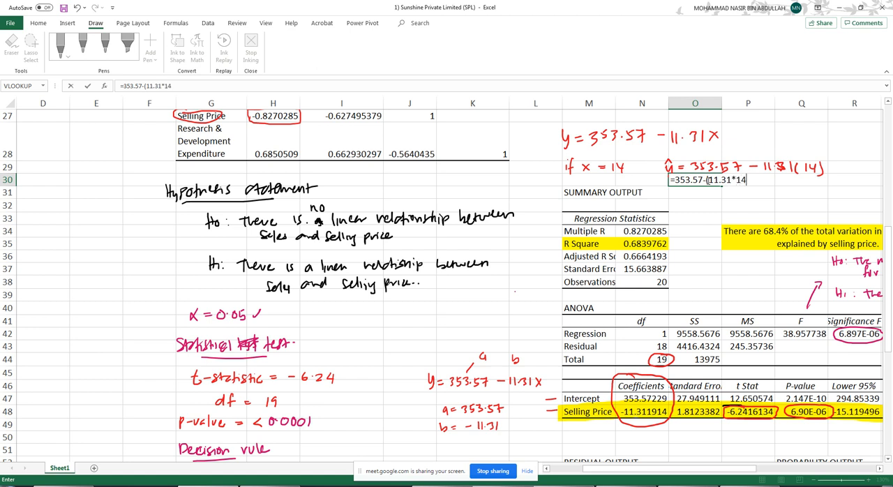
type(")")
key("Return")
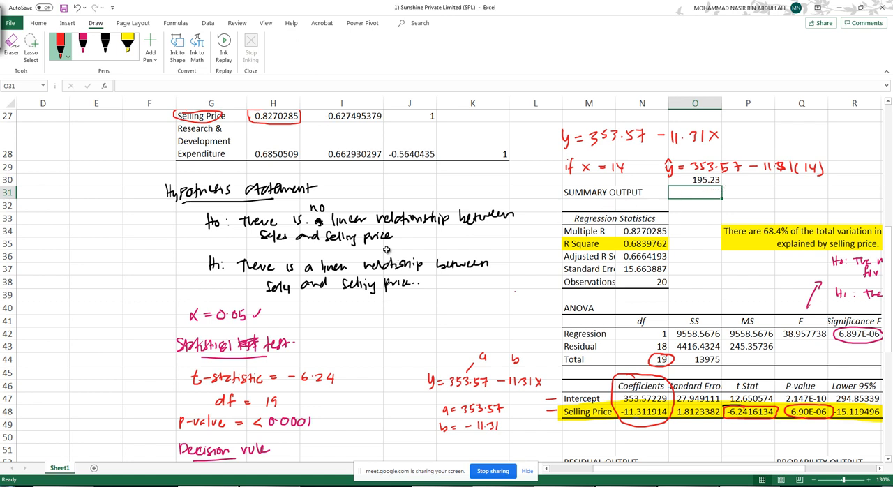
- Check the unit of Sales in cell H2 and convert the prediction in cell P30 with a formula multiplying 195.23 by 1000
scroll(514, 291, "up", 9)
scroll(515, 291, "left", 3)
left_click(436, 145)
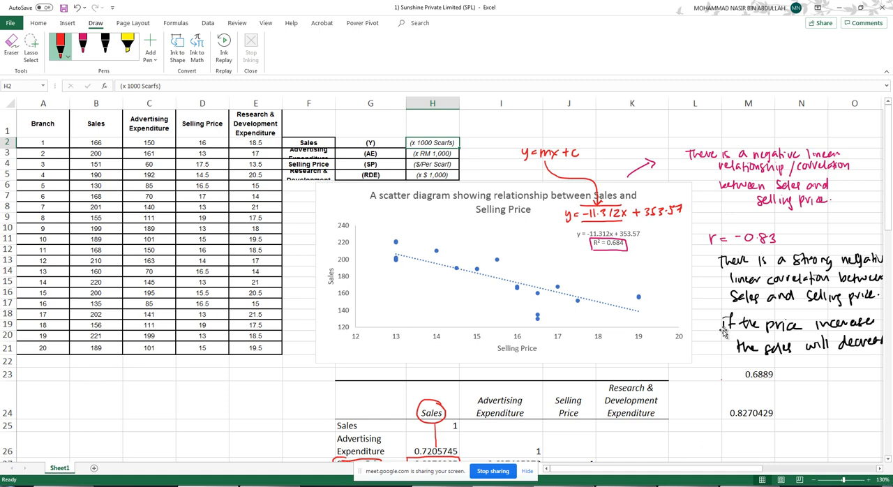
scroll(724, 333, "down", 7)
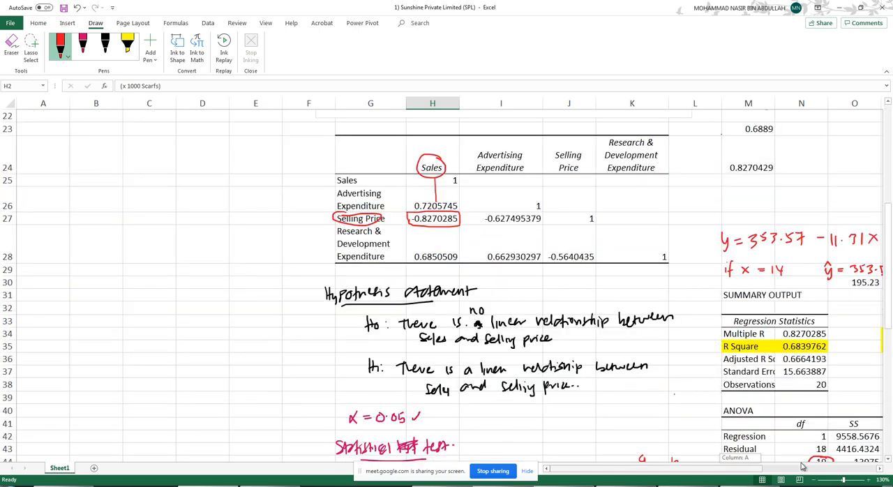
scroll(715, 346, "right", 5)
left_click(640, 283)
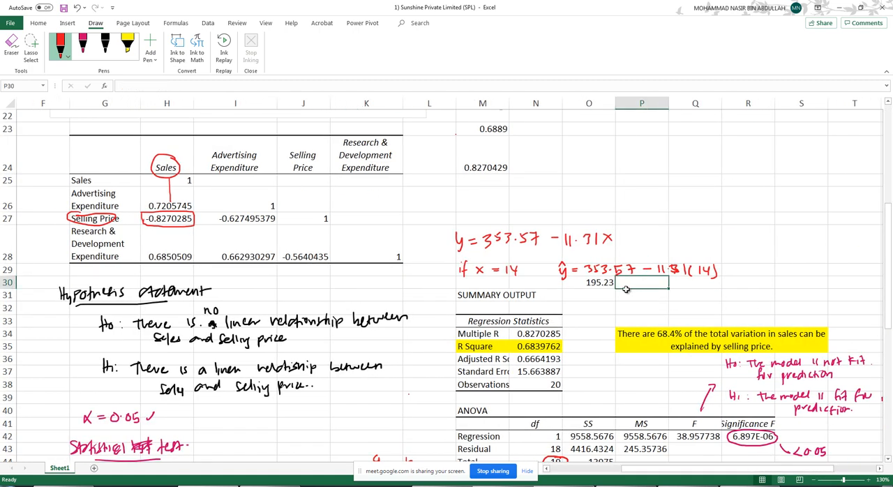
type("=195.2")
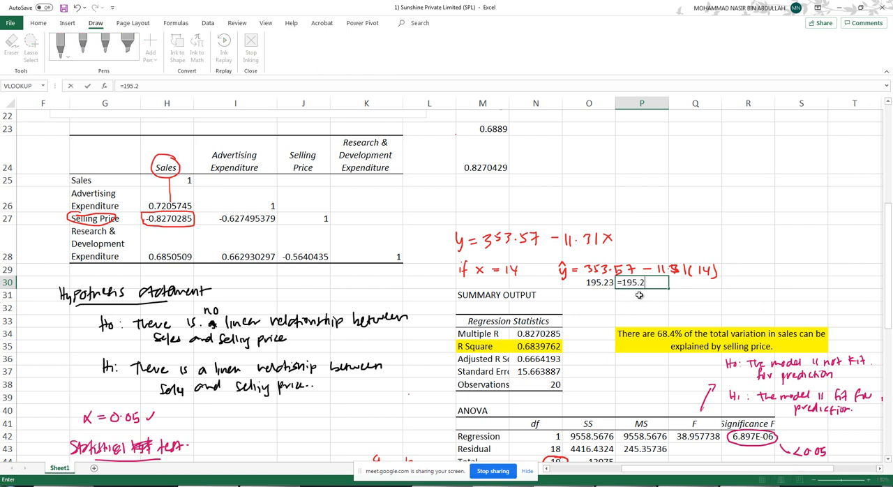
type("3*100")
key("Return")
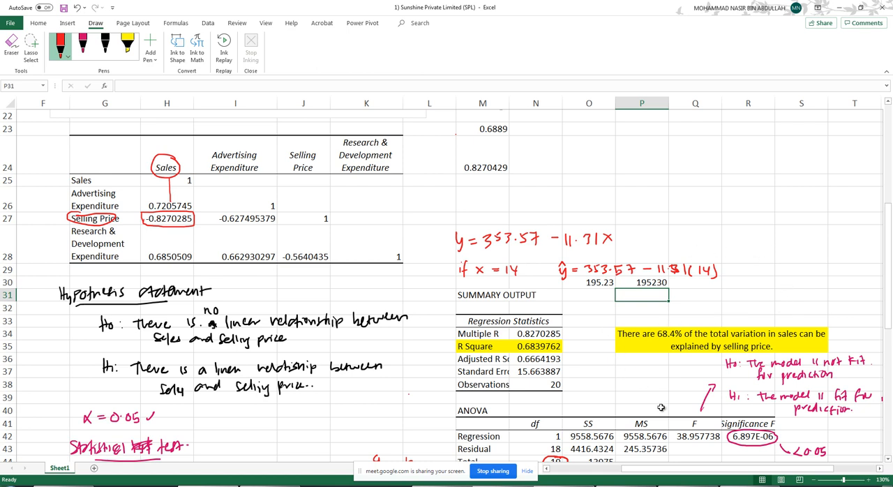
- Zoom the worksheet out to 110%
left_click(814, 481)
left_click(814, 480)
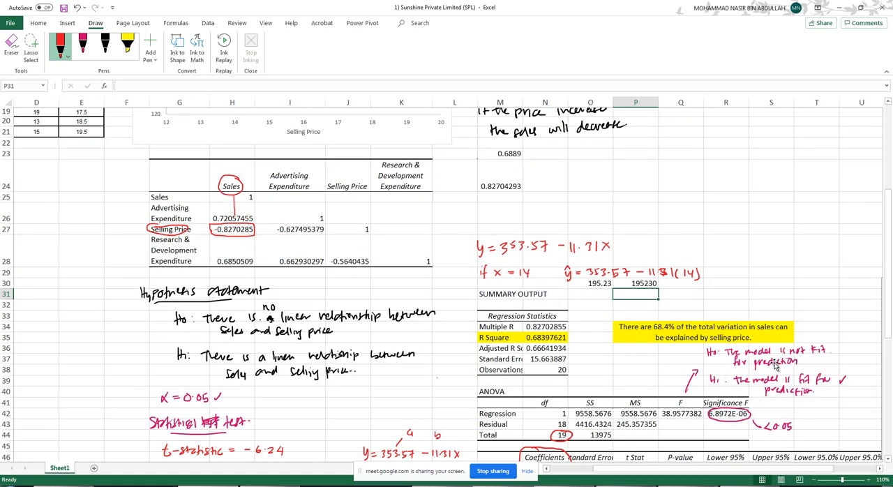
left_click(758, 208)
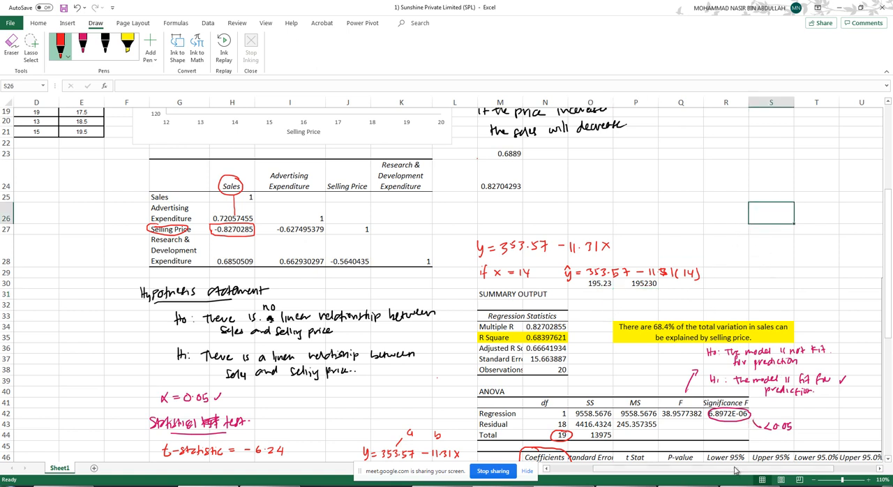
left_click_drag(734, 468, 608, 457)
scroll(633, 435, "down", 5)
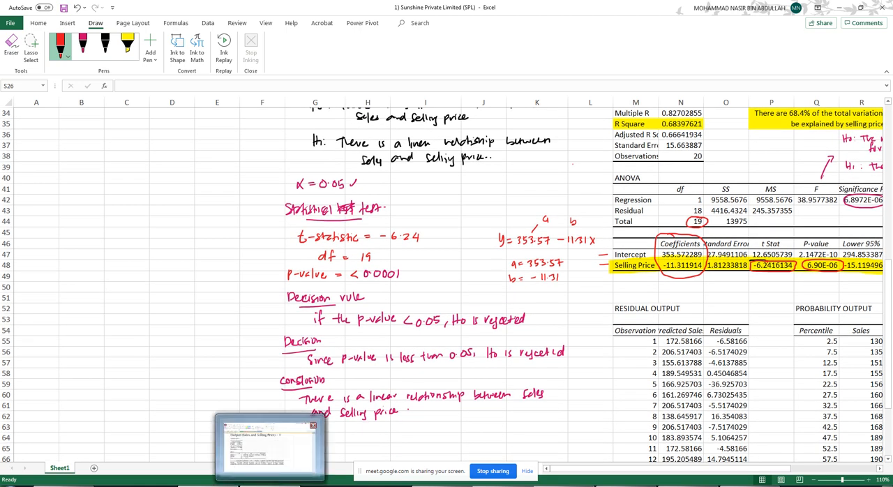
- Switch to OneNote and review the slides on the Sales and Selling Price output, its interpretation and the residual plots
left_click(270, 447)
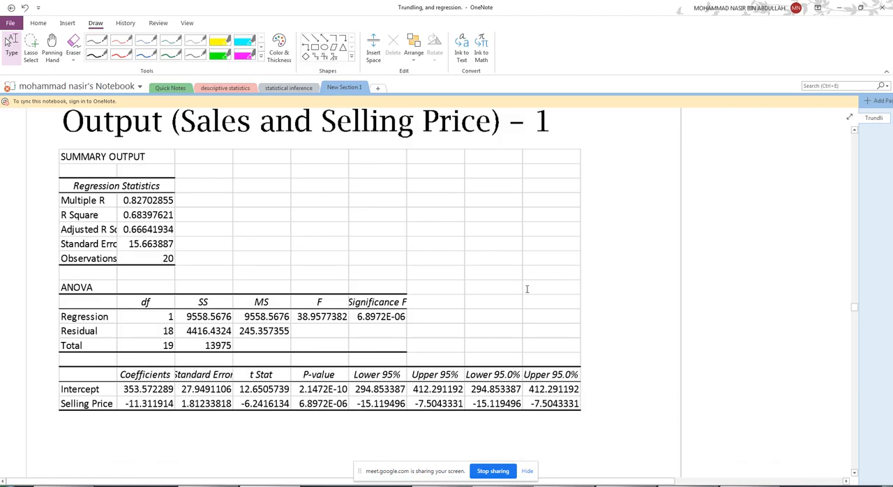
scroll(571, 291, "down", 4)
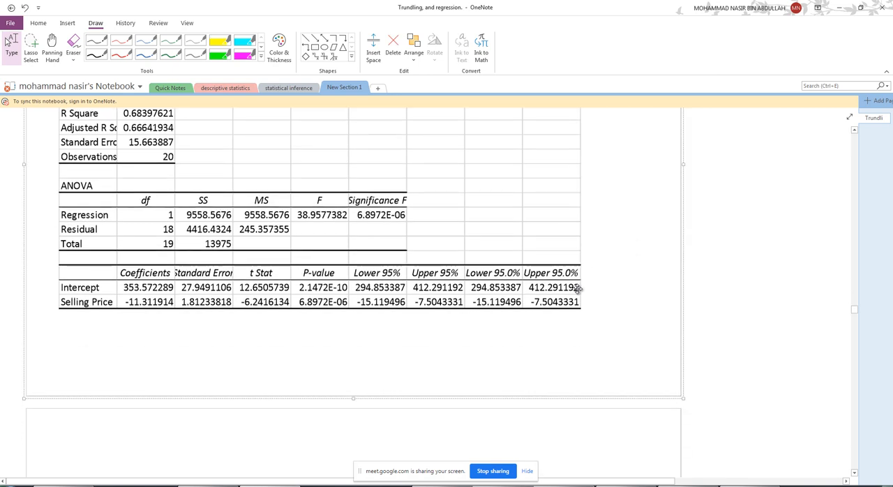
scroll(583, 285, "down", 5)
scroll(588, 288, "down", 6)
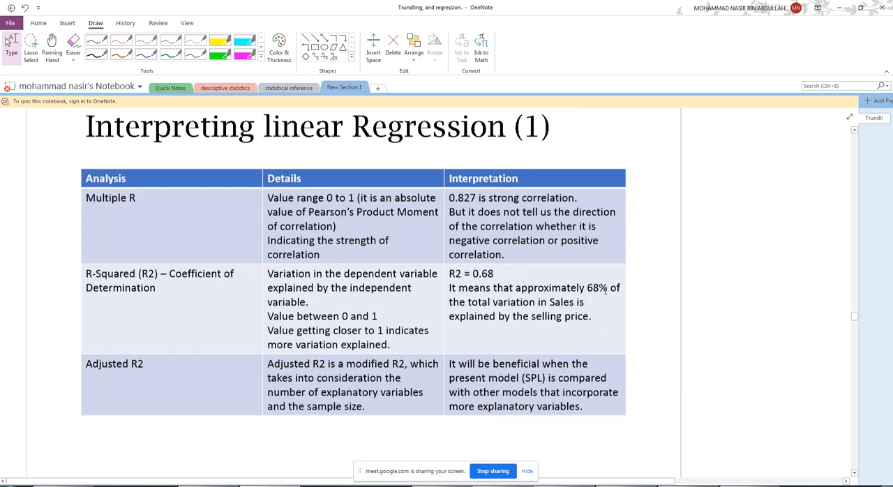
scroll(613, 289, "down", 14)
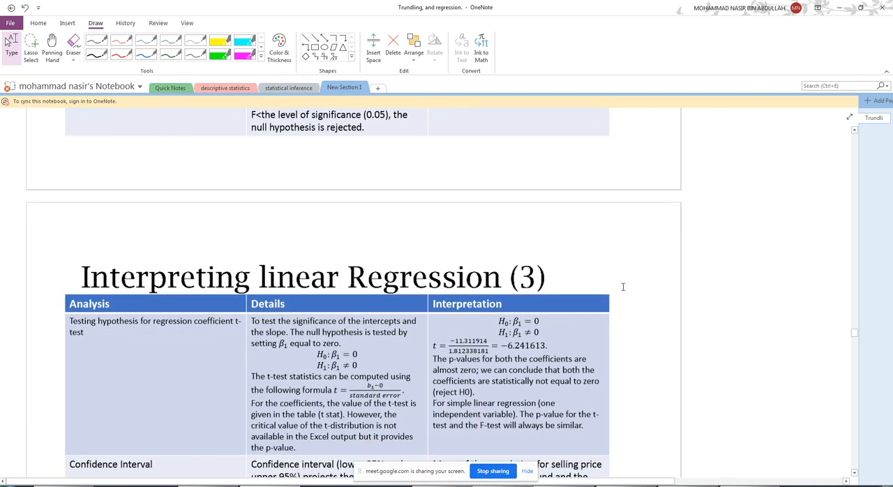
scroll(624, 287, "down", 6)
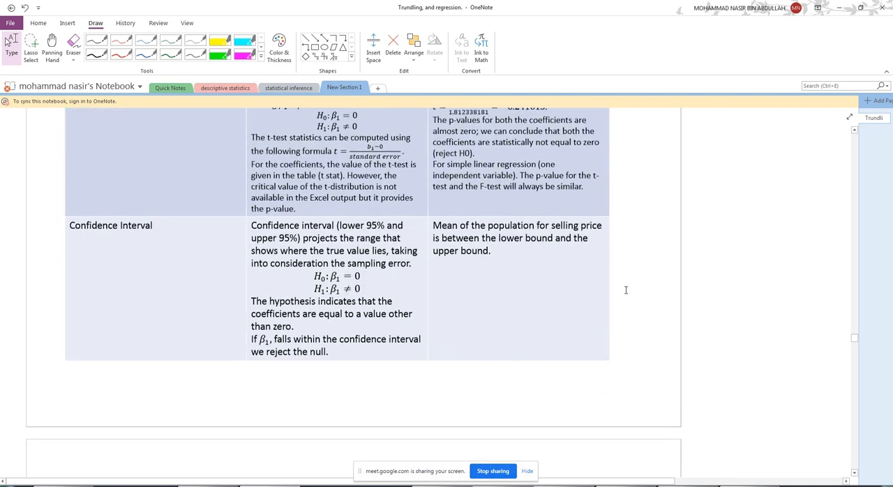
scroll(626, 289, "down", 6)
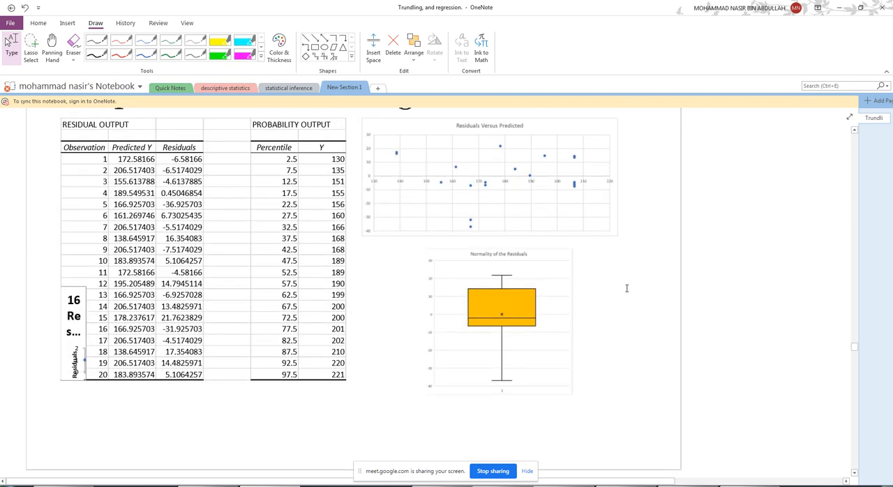
scroll(628, 291, "down", 1)
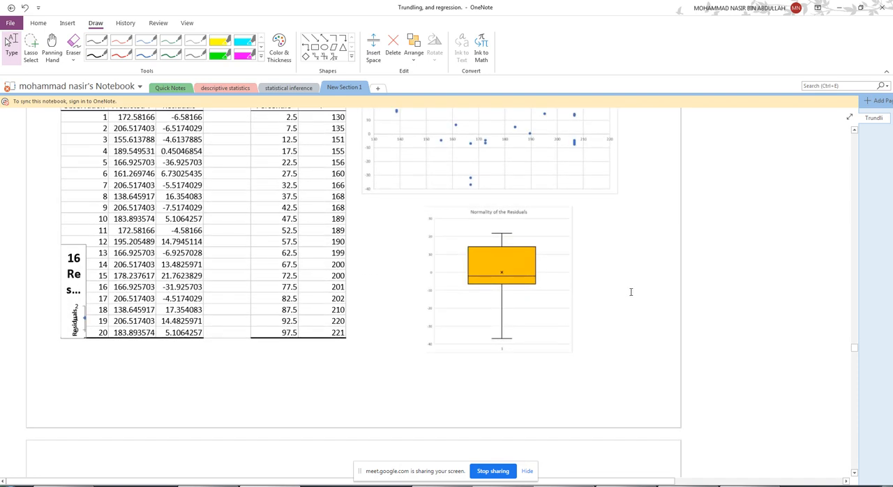
scroll(611, 315, "up", 1)
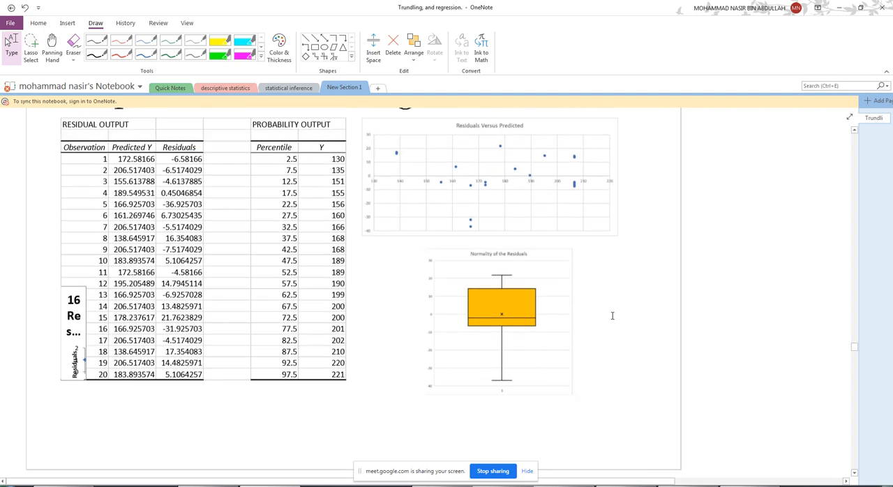
- Look through the slides on key assumptions, linearity and equal variance, up to the Multiple Linear Regression title slide
scroll(616, 313, "down", 6)
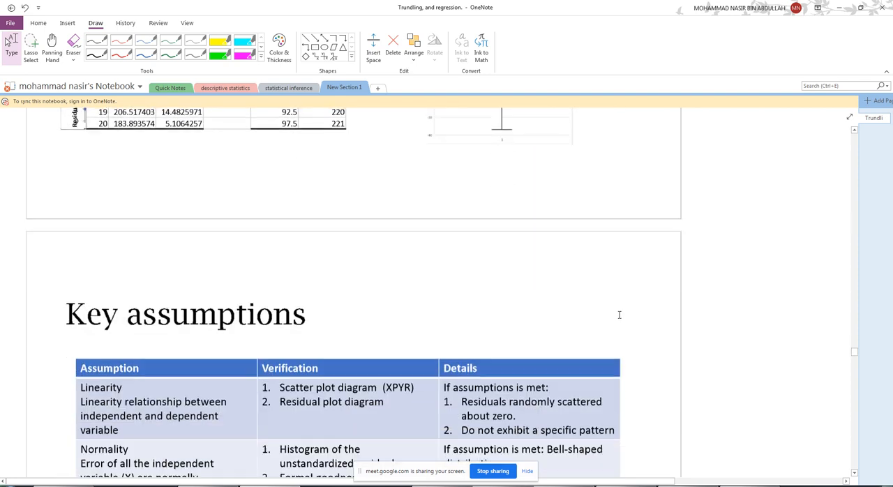
scroll(619, 315, "down", 6)
scroll(619, 316, "down", 5)
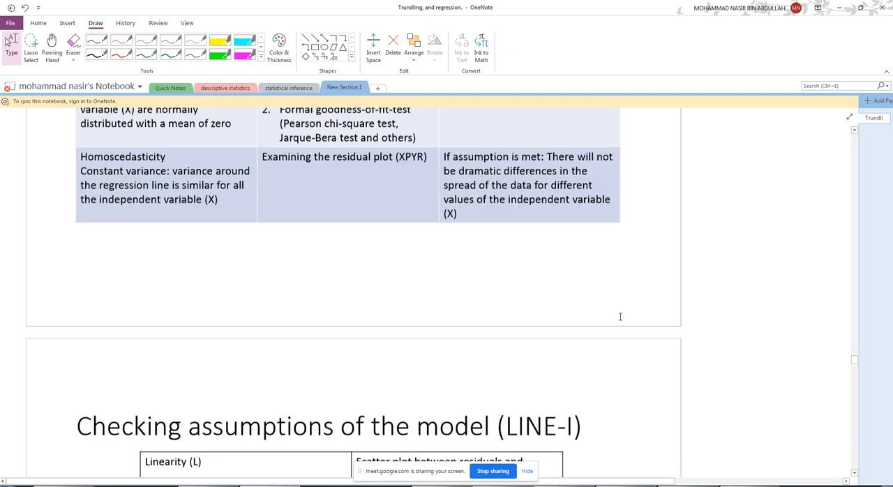
scroll(622, 317, "down", 8)
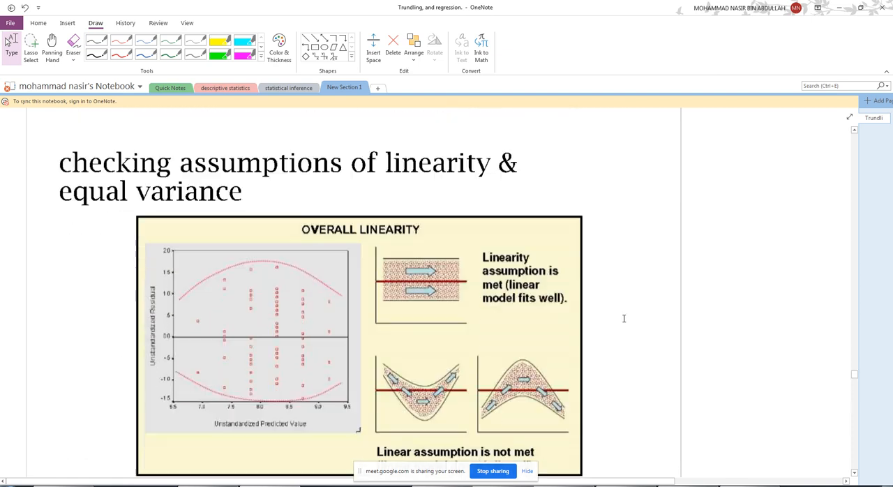
scroll(623, 320, "down", 5)
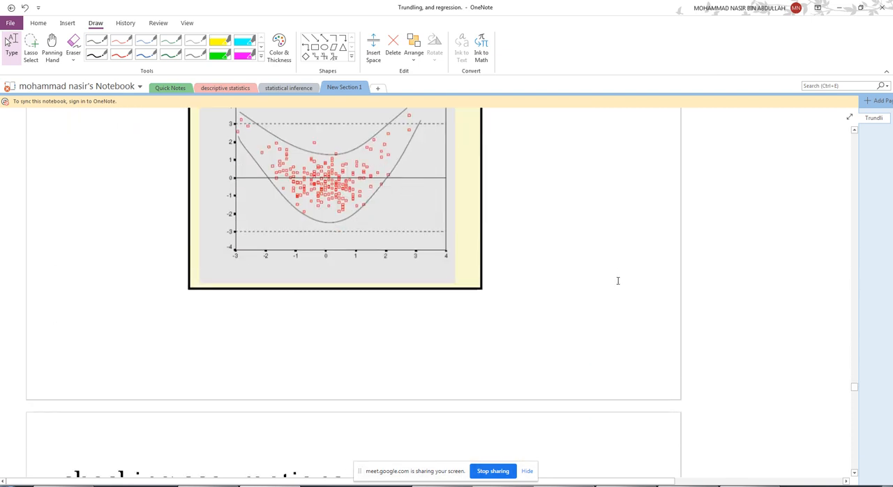
scroll(625, 283, "down", 9)
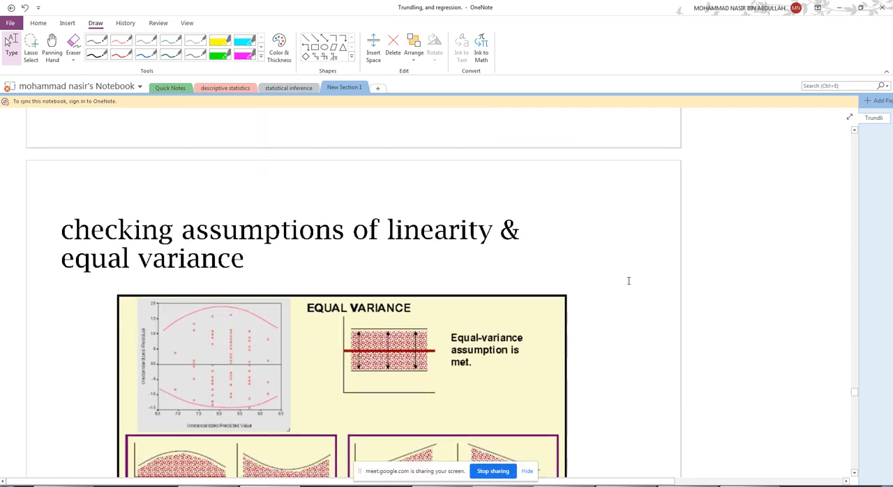
scroll(626, 292, "down", 10)
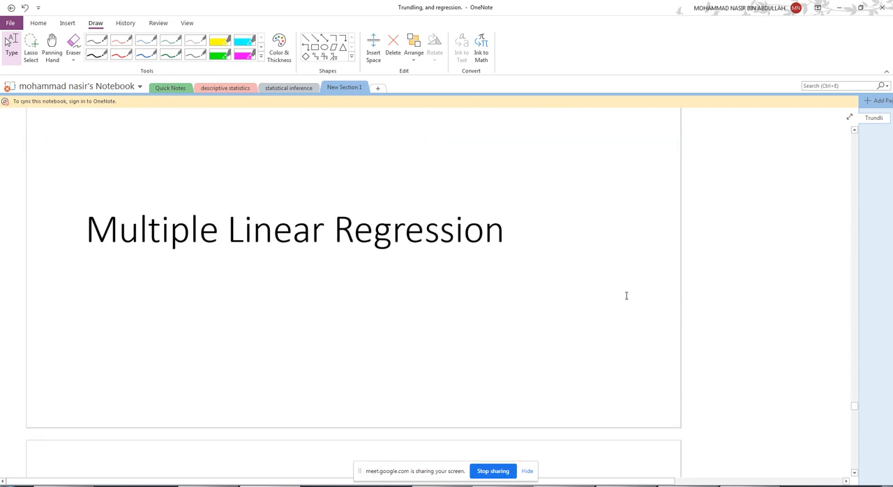
scroll(626, 296, "up", 1)
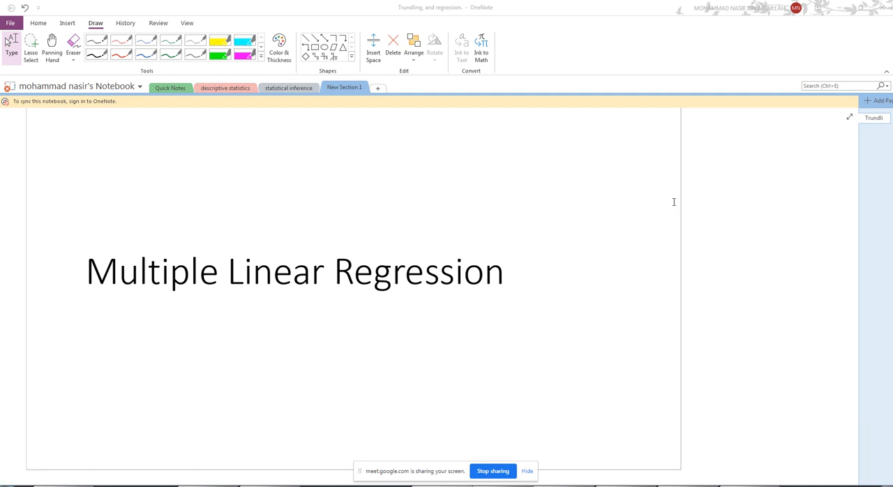
left_click(701, 183)
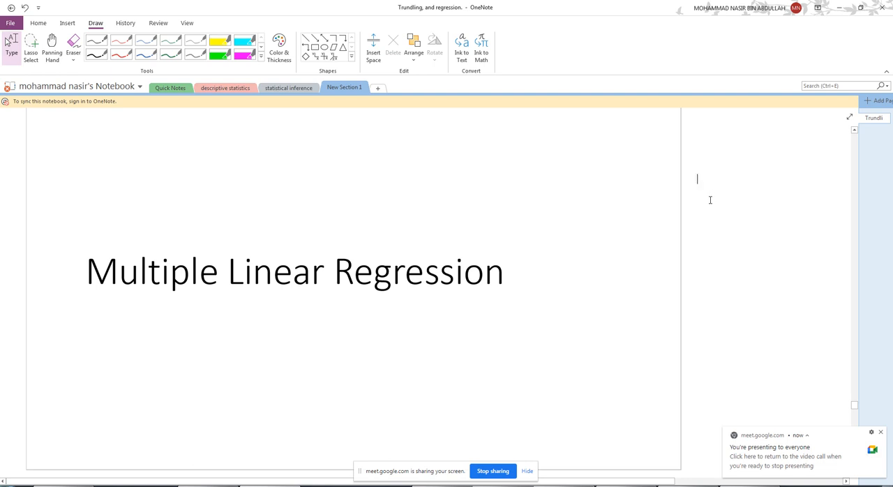
- Handwrite an underlined "68.4%" in green ink above and beside the heading of the slide defining multiple linear regression
scroll(707, 201, "down", 5)
scroll(705, 202, "down", 4)
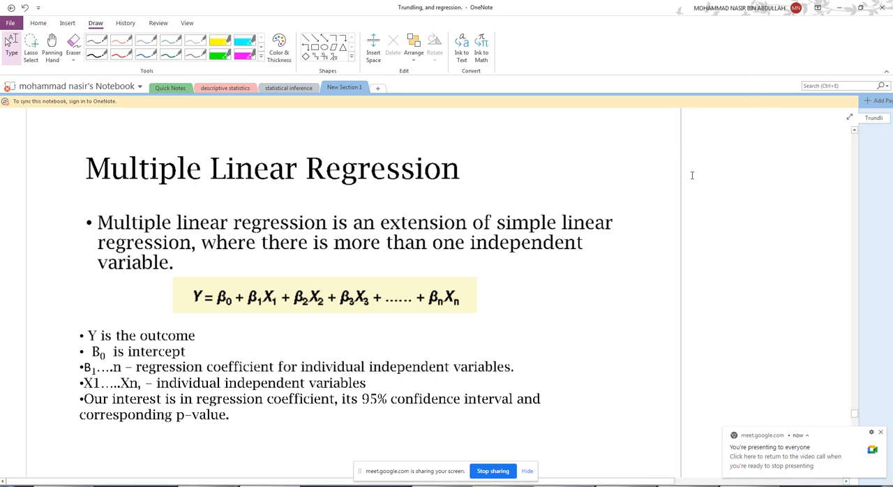
mouse_move(630, 133)
left_mouse_down()
mouse_move(633, 145)
mouse_move(665, 145)
left_mouse_up()
left_click_drag(671, 141, 676, 149)
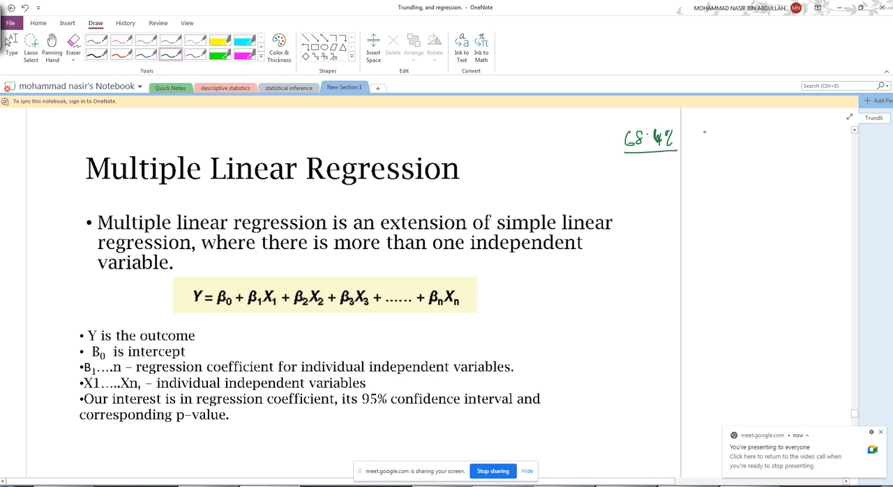
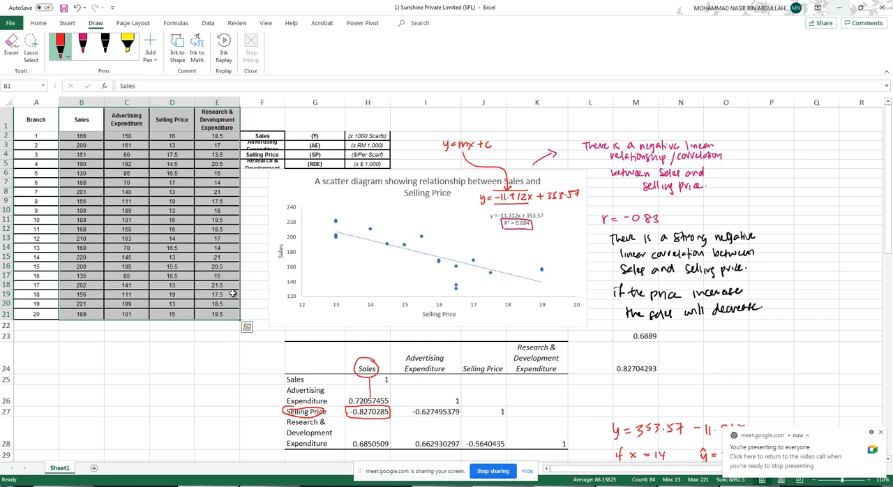
- Start a Regression data analysis with the Sales column, B1:B21, as the Y input range
scroll(262, 338, "down", 7)
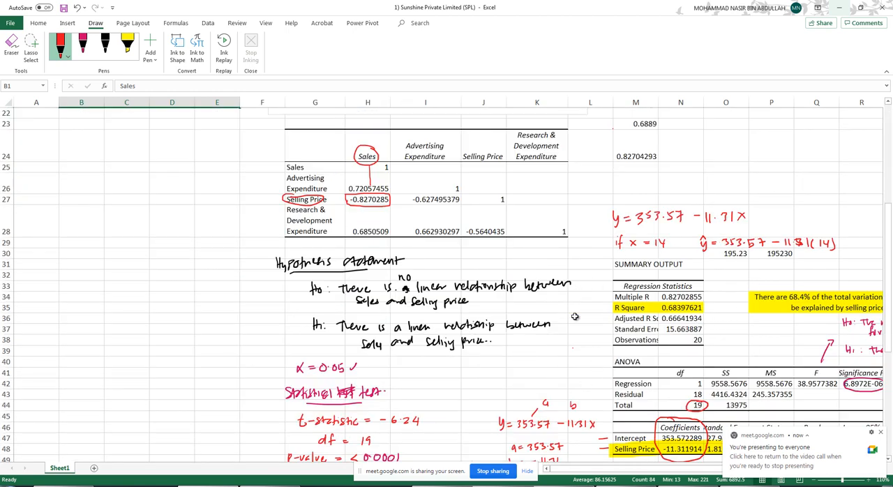
scroll(171, 264, "up", 5)
scroll(170, 263, "up", 2)
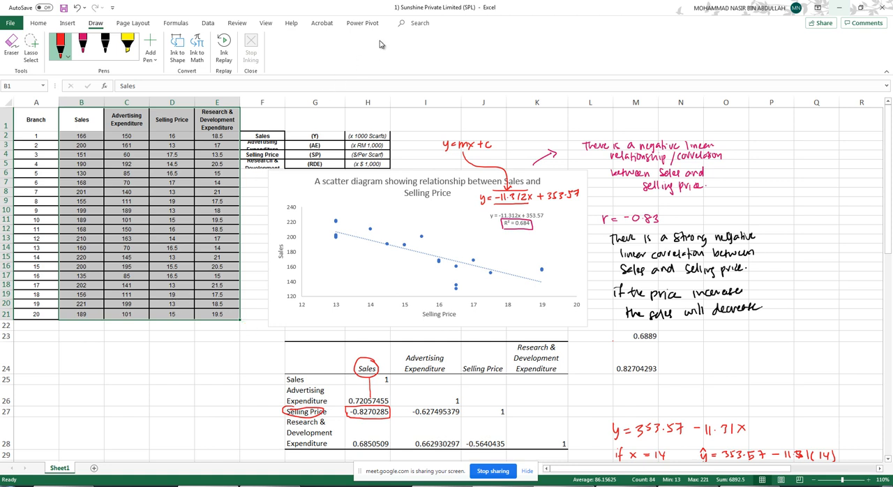
left_click(208, 24)
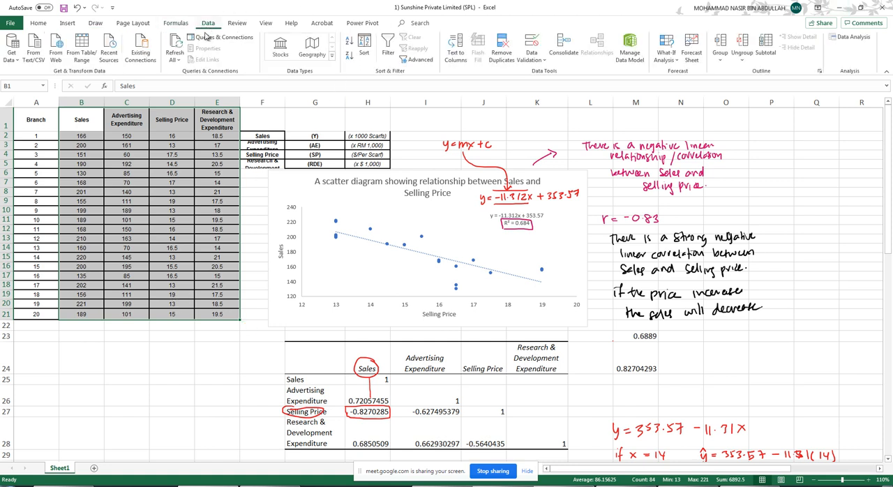
left_click(851, 37)
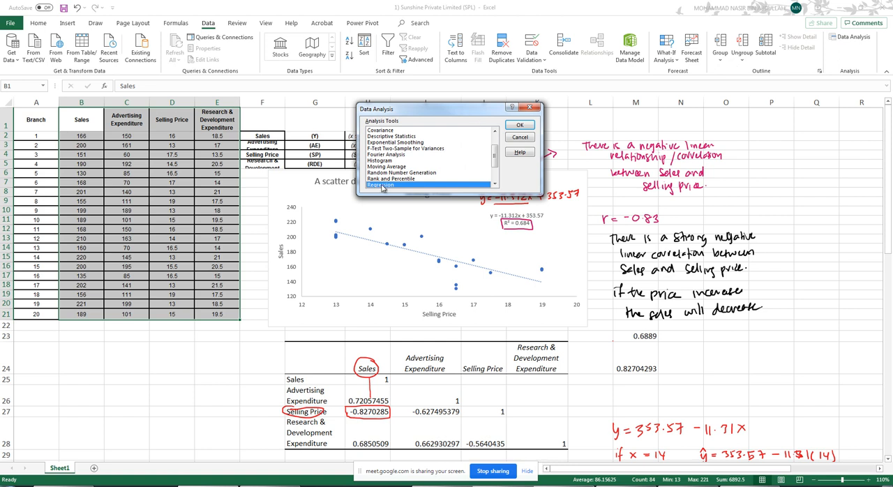
left_click(521, 125)
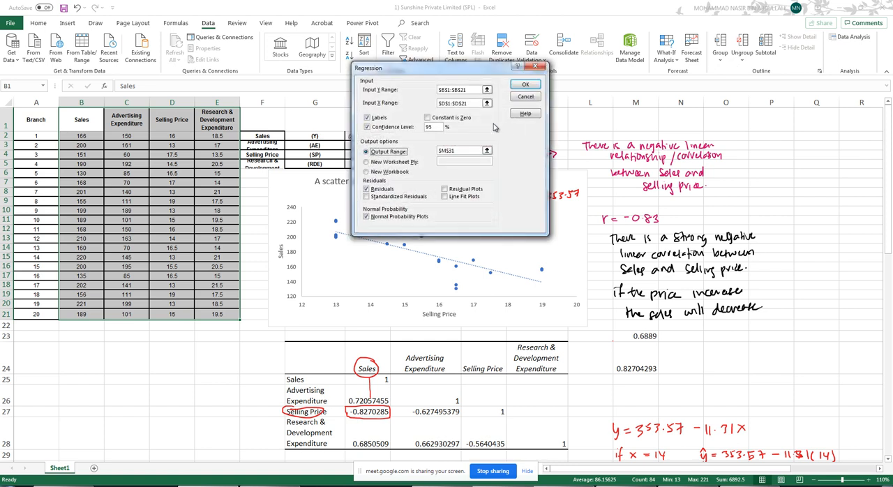
left_click(487, 91)
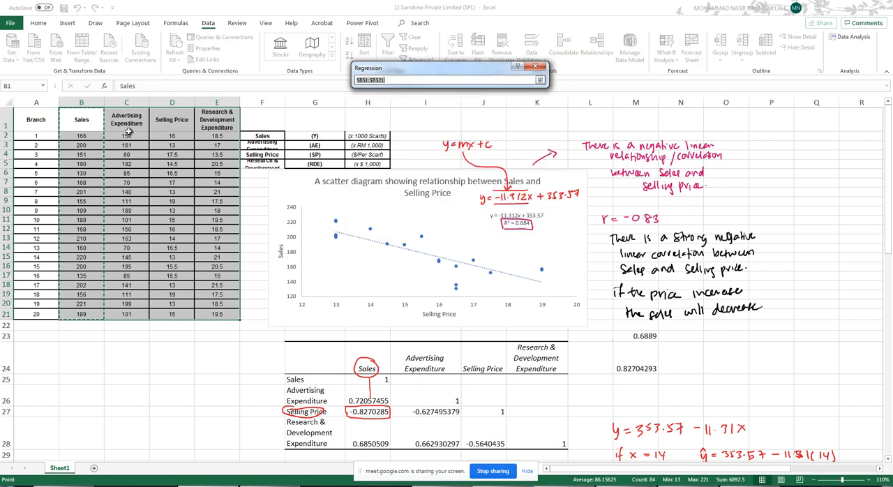
left_click_drag(81, 120, 70, 314)
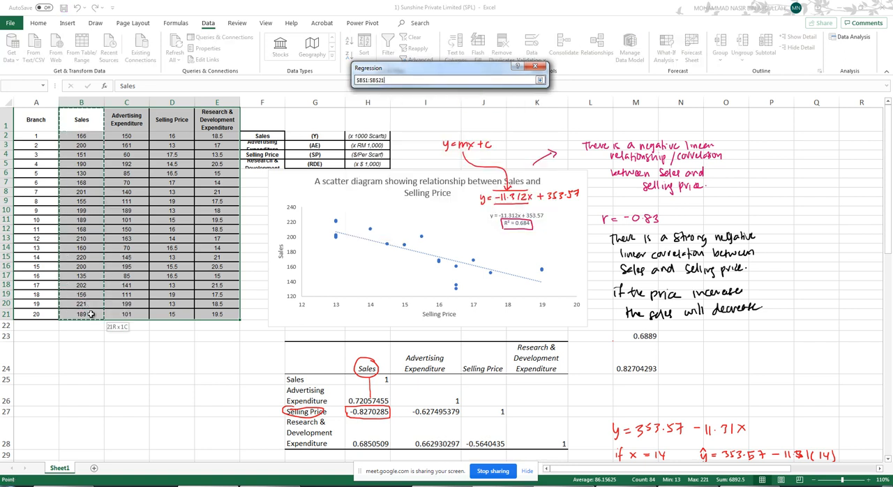
left_click(539, 80)
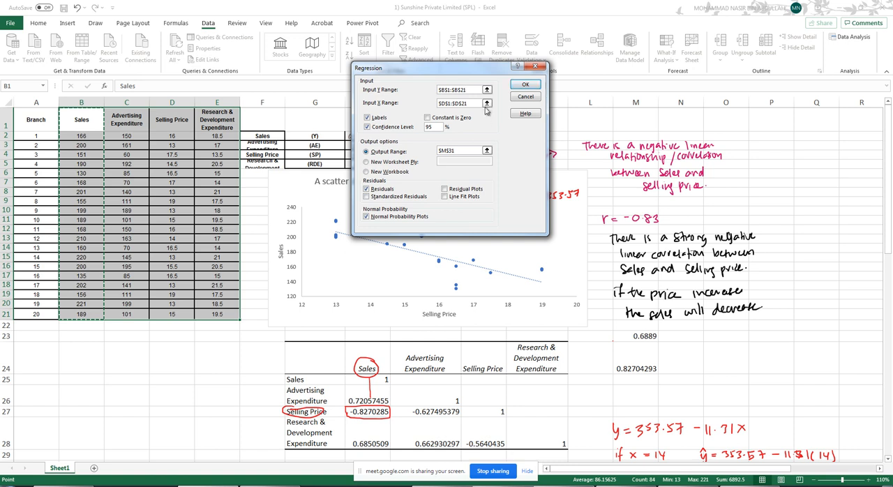
- Set the regression's X input range to C1:E21 and exclude the normal probability plots
left_click(487, 104)
left_click_drag(132, 118, 211, 313)
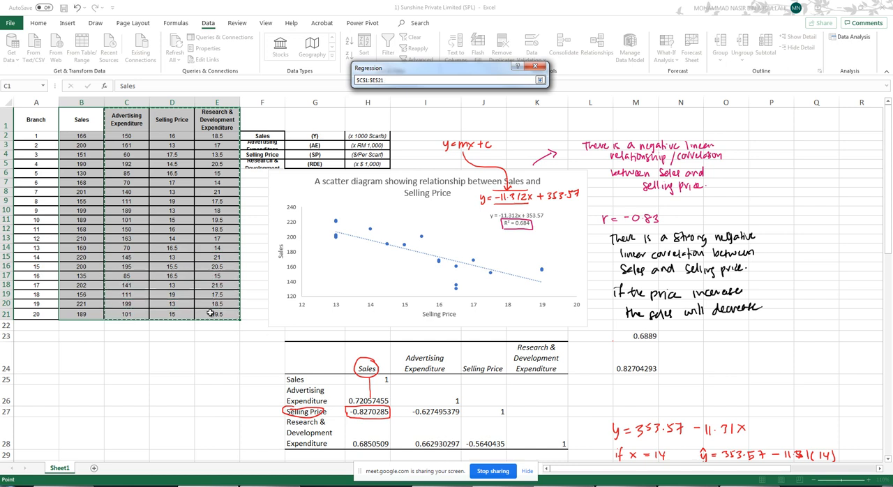
left_click(540, 79)
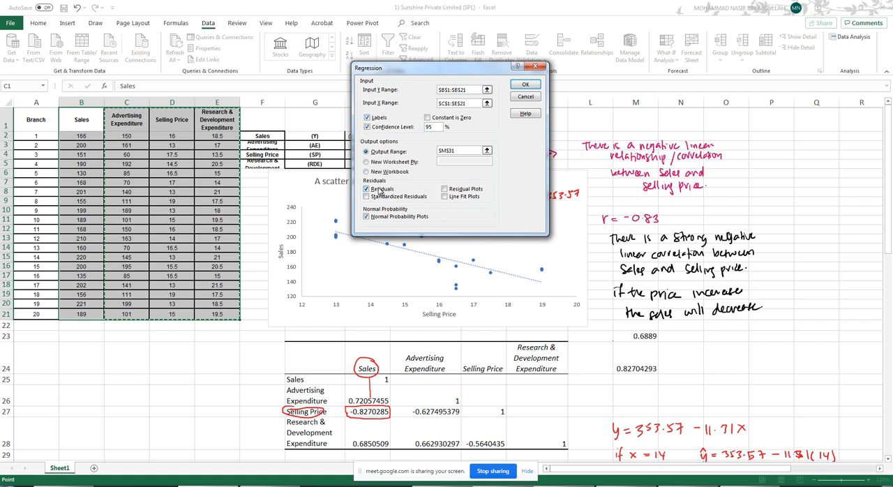
left_click(367, 217)
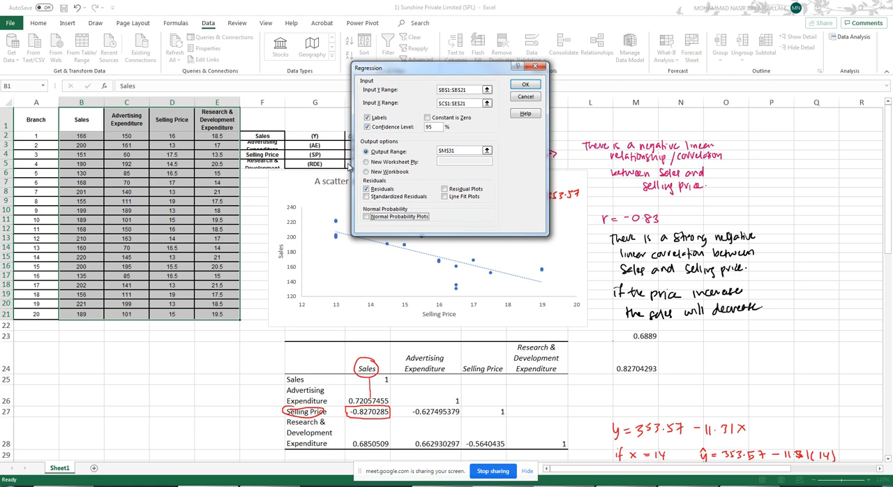
- Set the regression's output range to cell I77, below the existing results, and run the analysis
left_click(487, 150)
scroll(413, 208, "down", 16)
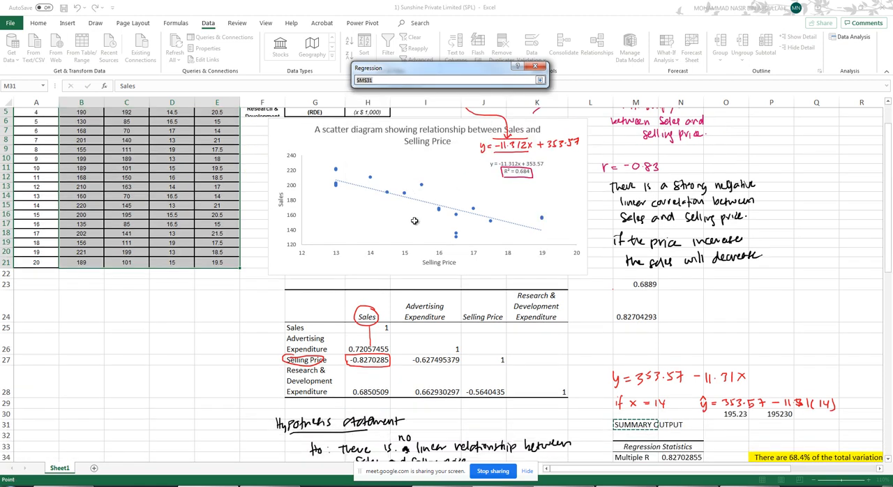
scroll(412, 208, "down", 7)
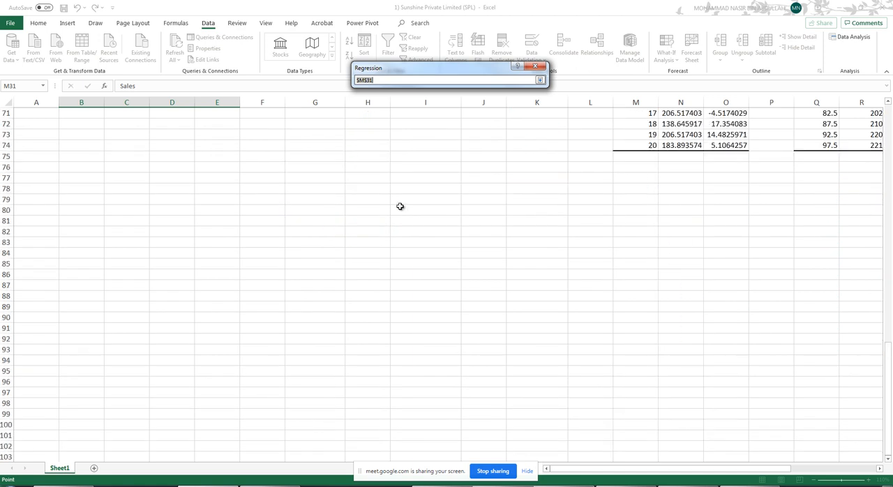
left_click(222, 176)
left_click(446, 180)
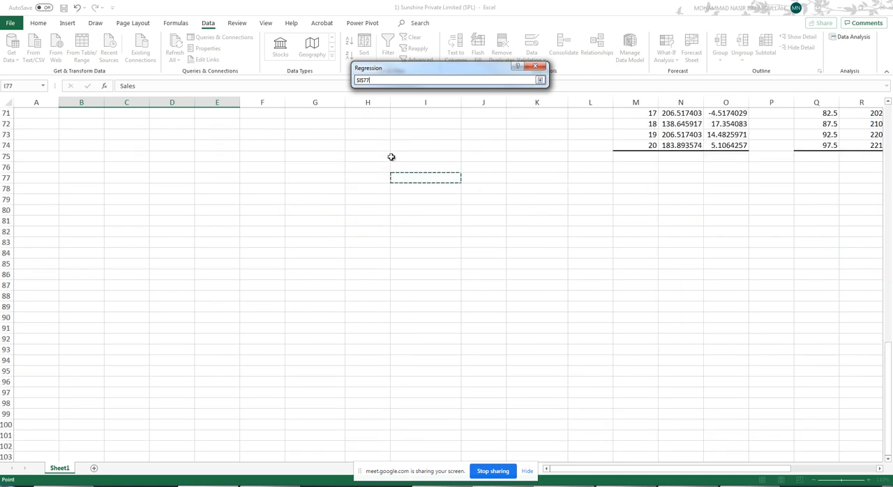
left_click(540, 81)
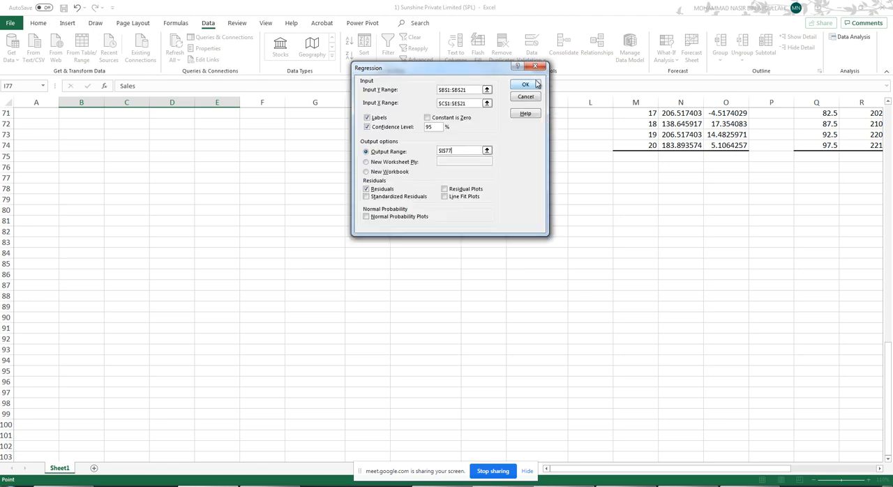
left_click(526, 86)
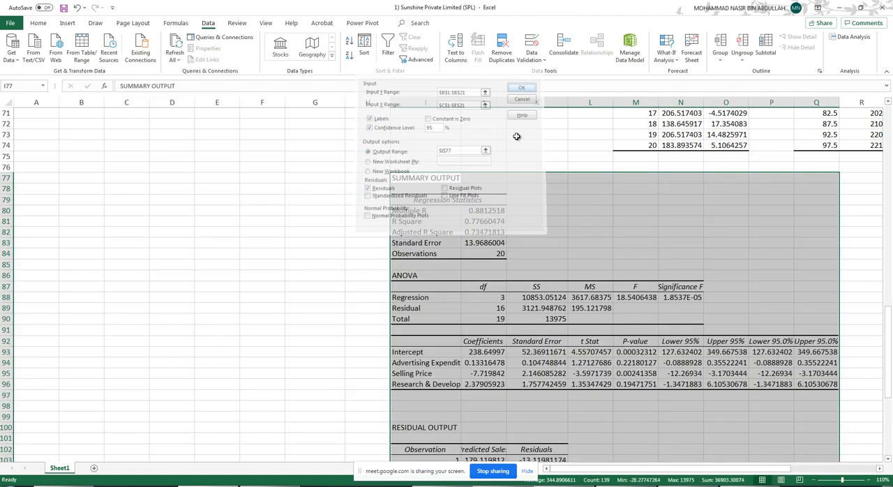
- Examine the new multiple regression output, from the regression statistics to the coefficients table and residual output
left_click(583, 240)
scroll(581, 246, "down", 7)
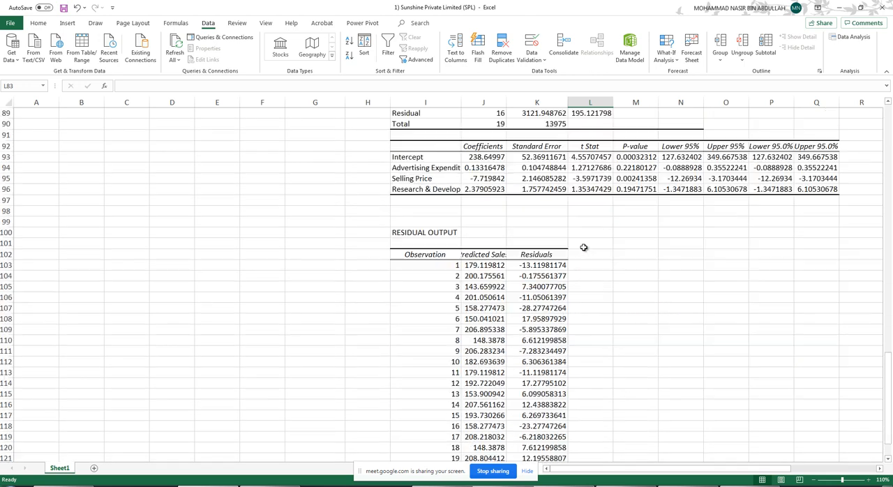
scroll(560, 243, "up", 5)
scroll(560, 243, "up", 2)
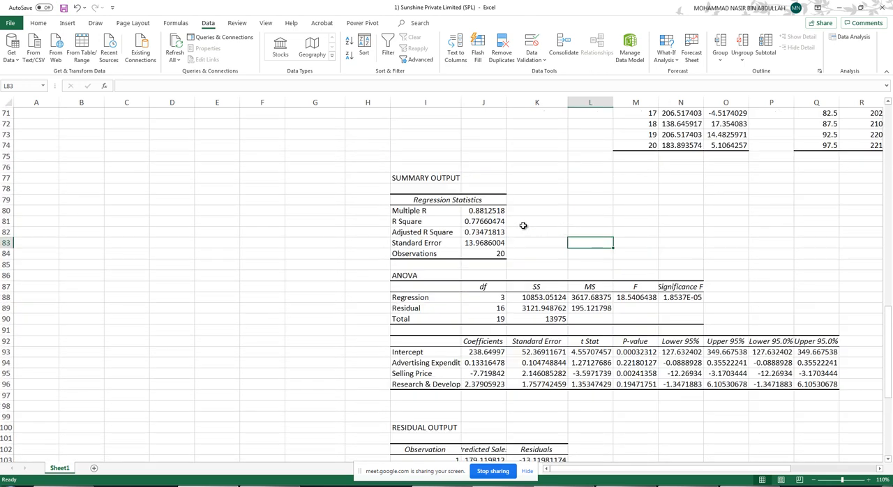
left_click(425, 207)
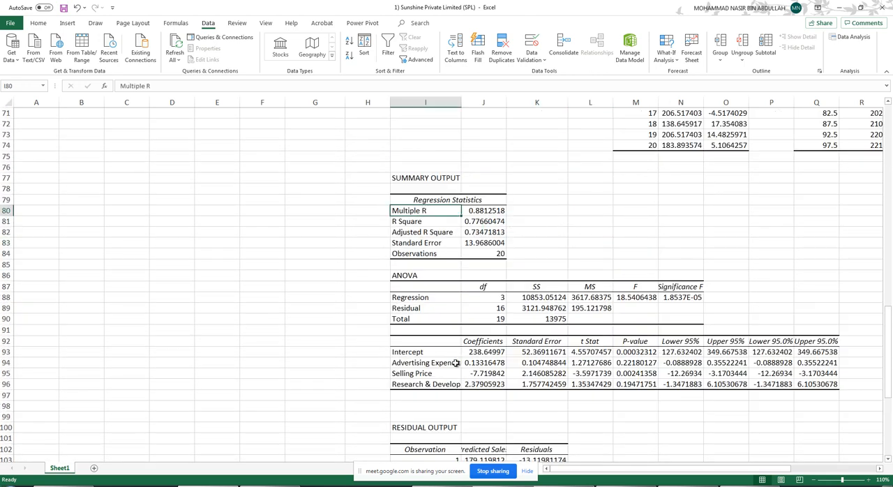
left_click_drag(418, 341, 835, 385)
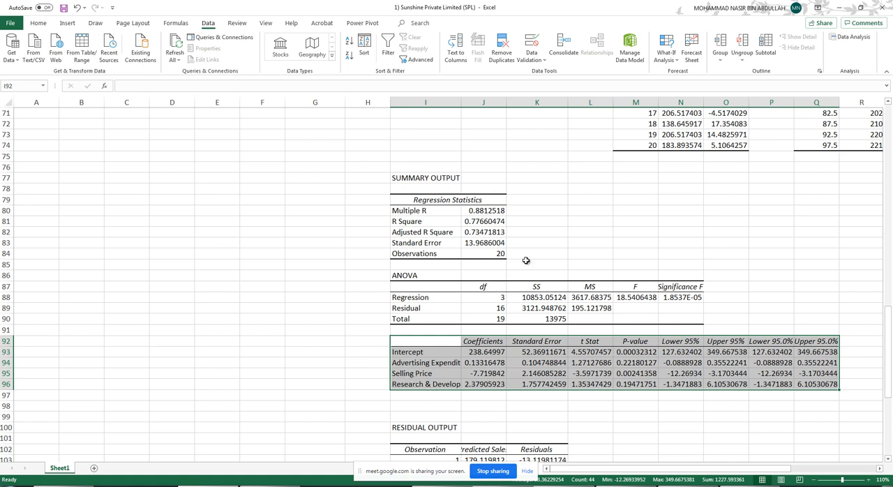
left_click(547, 199)
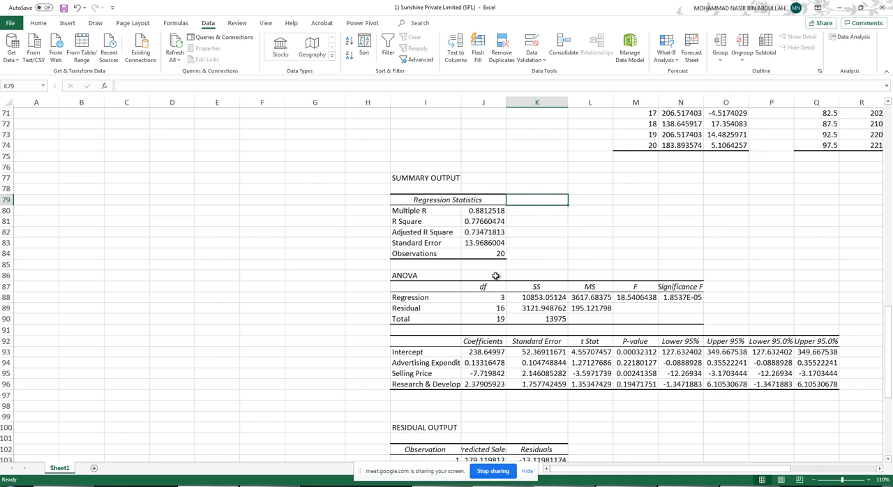
left_click(423, 341)
left_click_drag(422, 341, 816, 387)
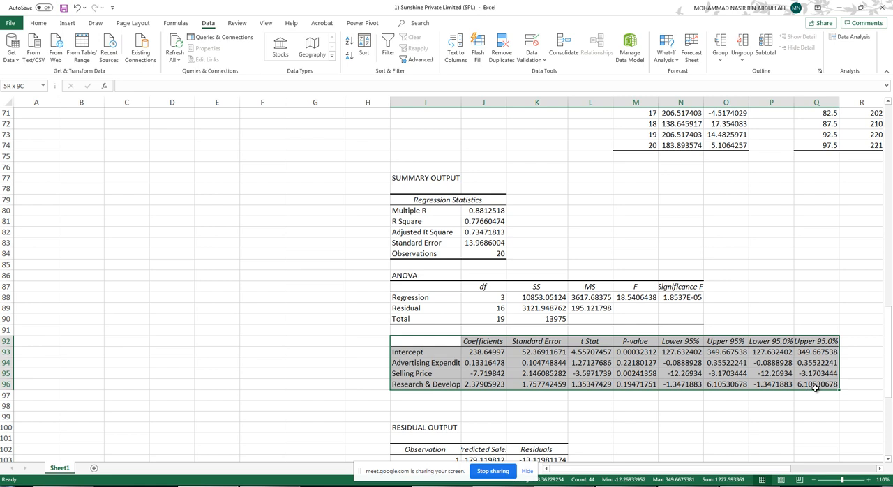
left_click(426, 364)
- Fill the variable names and Coefficients column in I92:J96 with yellow
left_click_drag(453, 342, 496, 384)
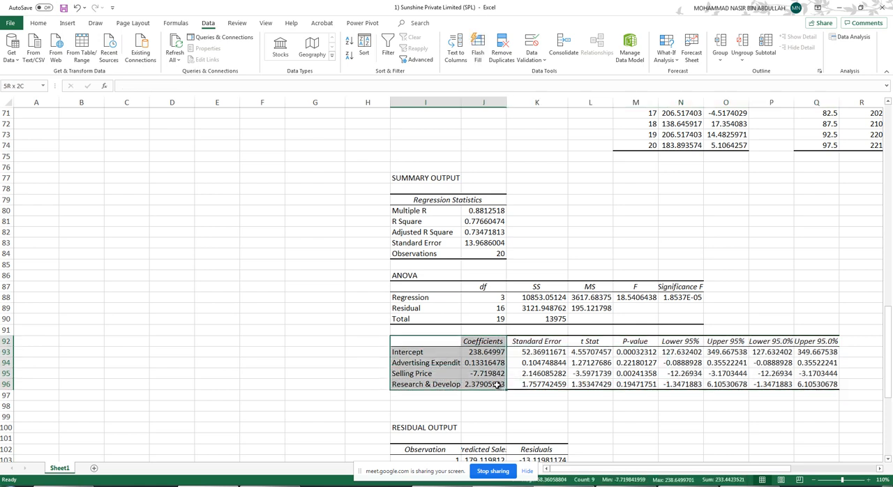
left_click(39, 22)
left_click(147, 55)
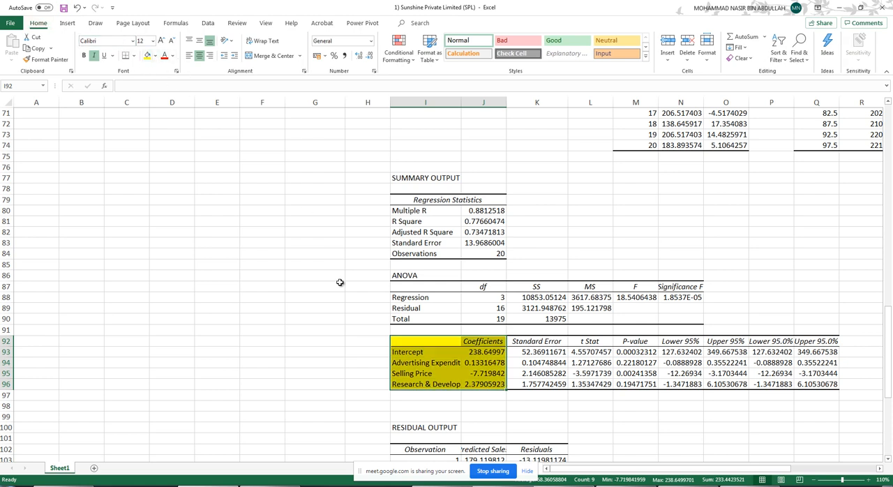
left_click(233, 233)
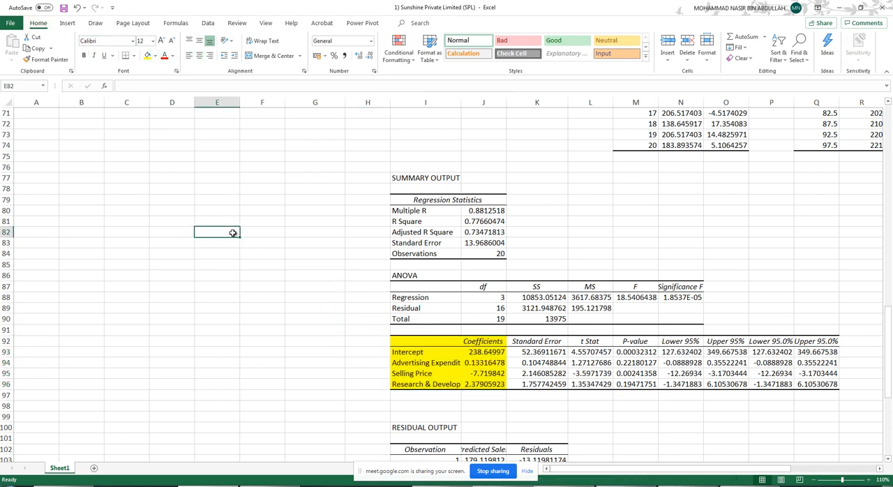
- Handwrite the equation "y = 238.64 + 0.133x1 - 7.72x2 + 2.38x3" in pink ink beside the coefficients table
left_click(101, 26)
left_click(82, 46)
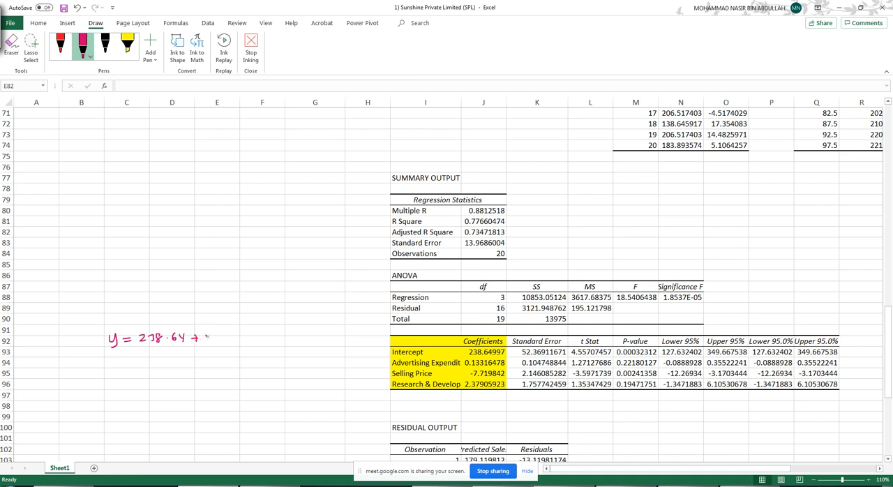
left_click_drag(232, 333, 233, 342)
left_click_drag(275, 335, 278, 341)
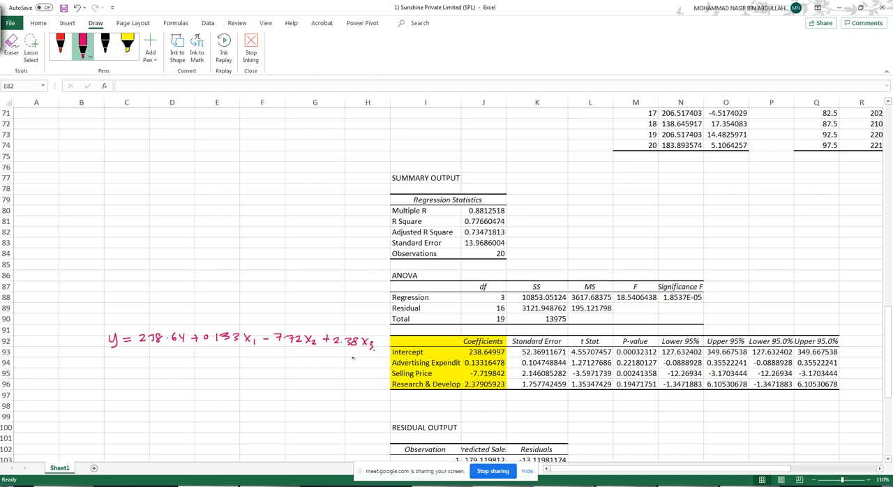
- Label the handwritten equation's y as "Sales", x1 as "Adv Exp", x2 as "SP" and x3 as "R&D" in pink ink, with connecting lines
left_click_drag(249, 329, 252, 298)
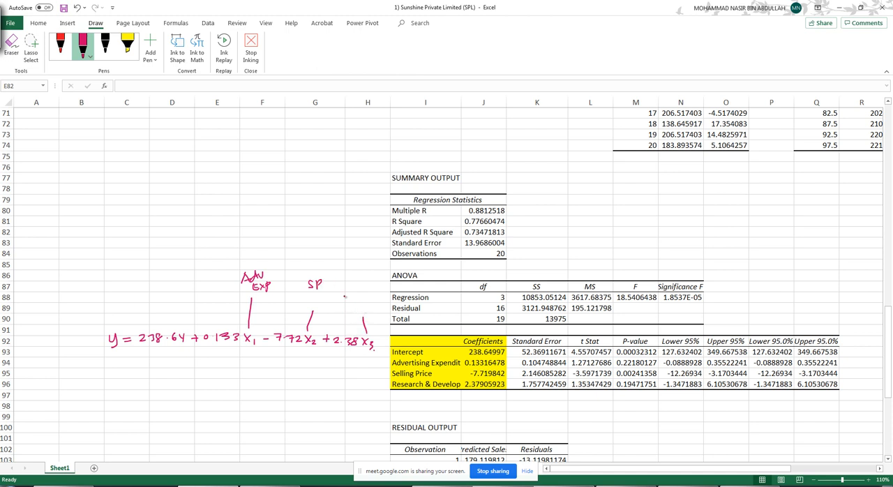
left_click_drag(348, 293, 368, 301)
left_click_drag(123, 293, 145, 290)
left_click(251, 48)
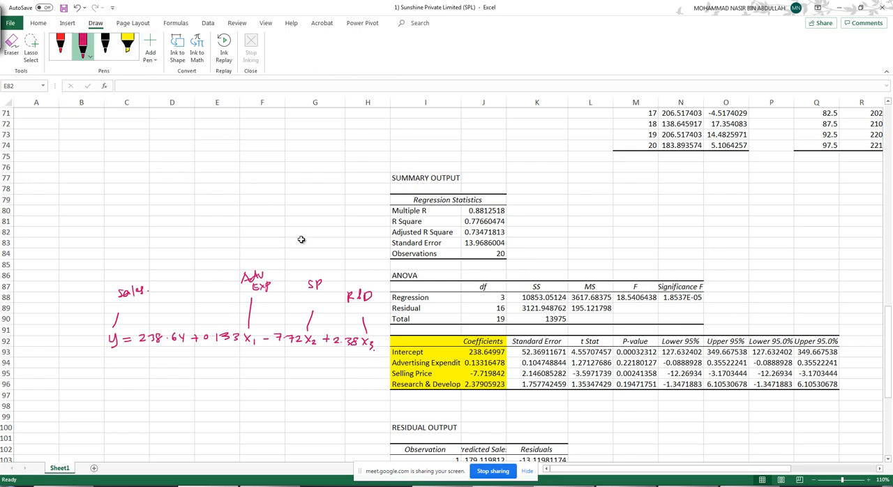
- Fill the P-value column M92:M96 and the Significance F value in N88 with yellow
left_click_drag(648, 342, 649, 384)
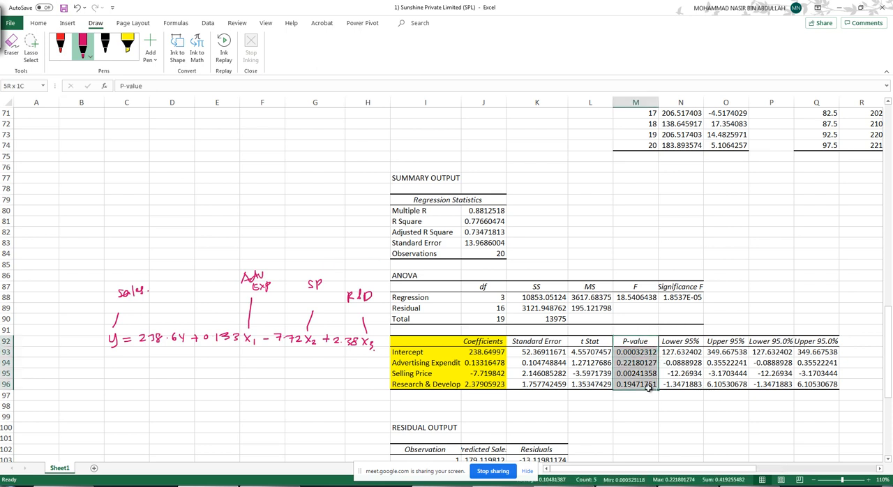
left_click(39, 23)
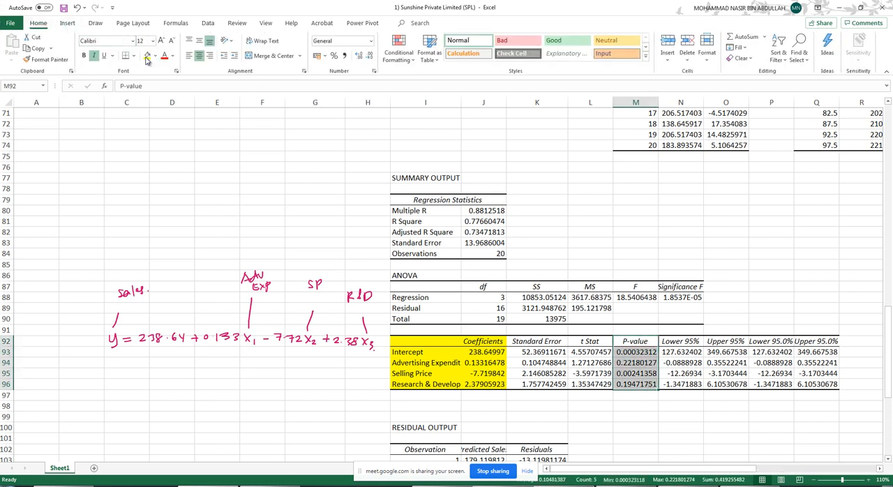
left_click(146, 55)
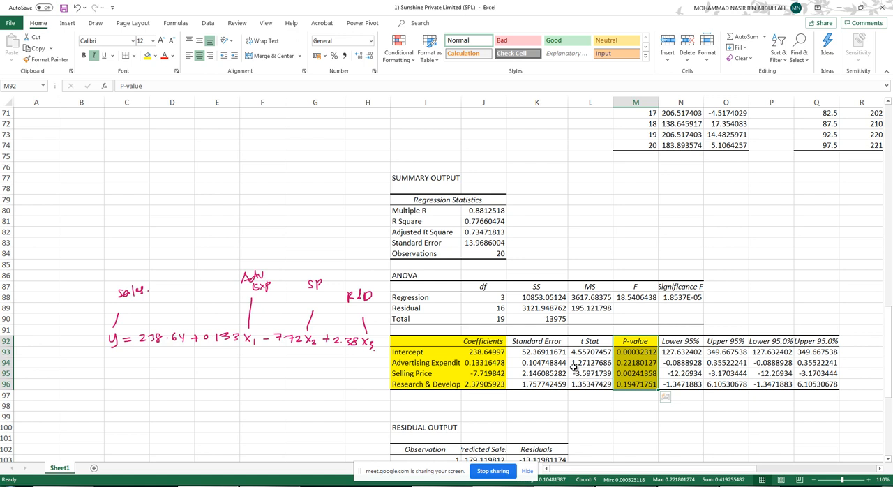
left_click(680, 298)
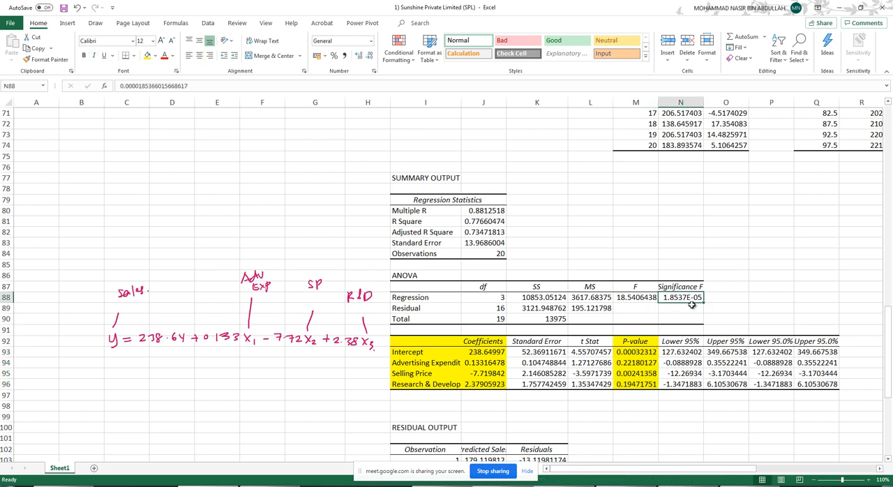
left_click(148, 58)
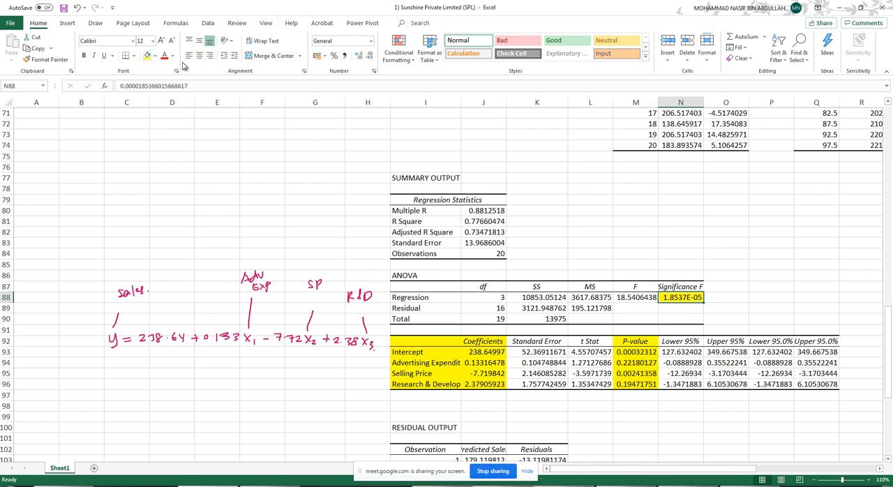
- Fill the R Square label and value in I81:J81 of the multiple regression output with yellow
scroll(698, 264, "up", 11)
scroll(733, 263, "up", 8)
scroll(712, 190, "up", 1)
scroll(739, 279, "down", 8)
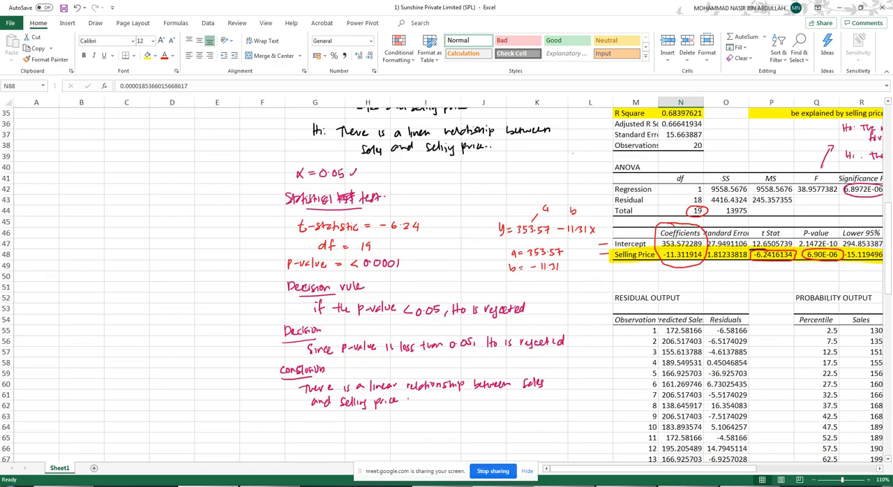
scroll(446, 279, "down", 12)
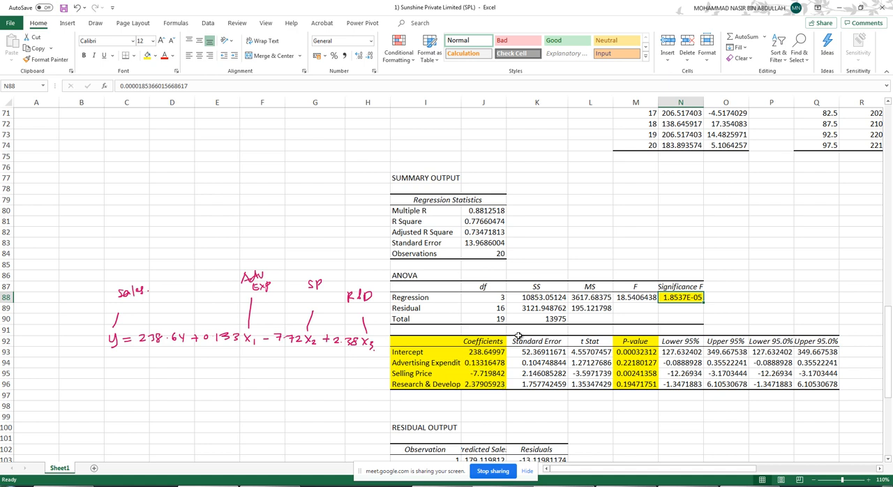
left_click_drag(398, 222, 482, 221)
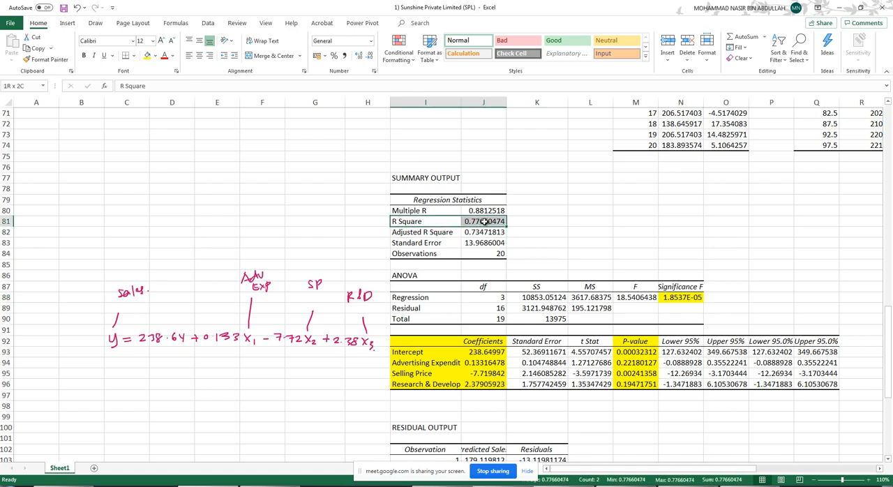
left_click(149, 57)
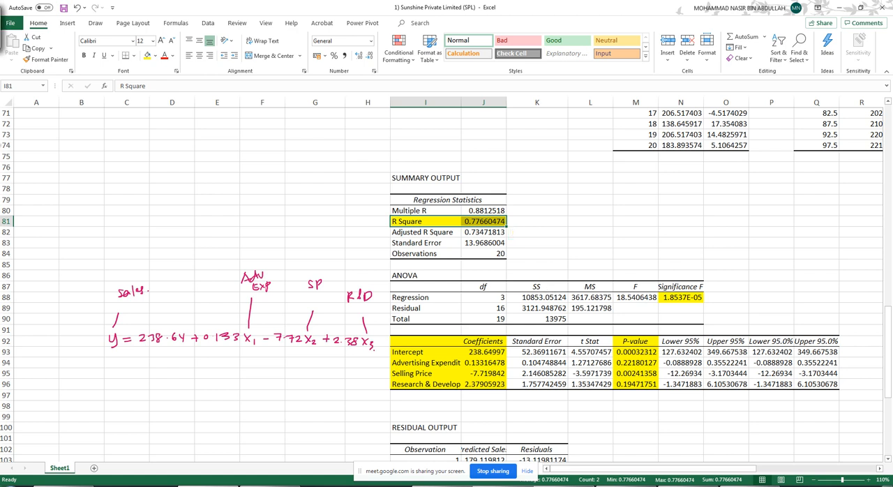
left_click_drag(81, 167, 309, 211)
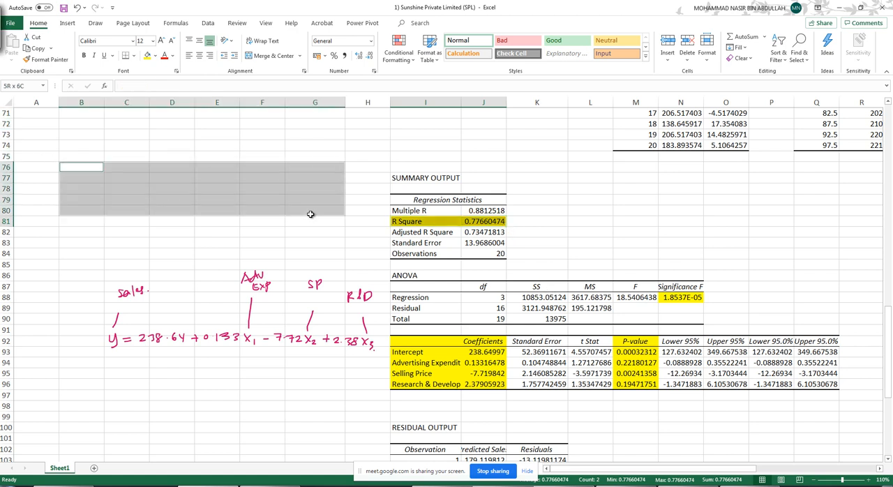
left_click(271, 56)
left_click(444, 273)
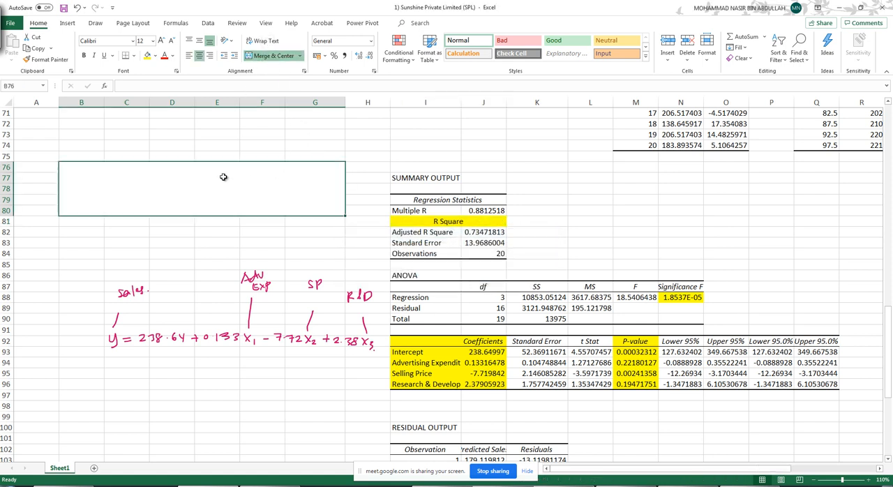
type("There are")
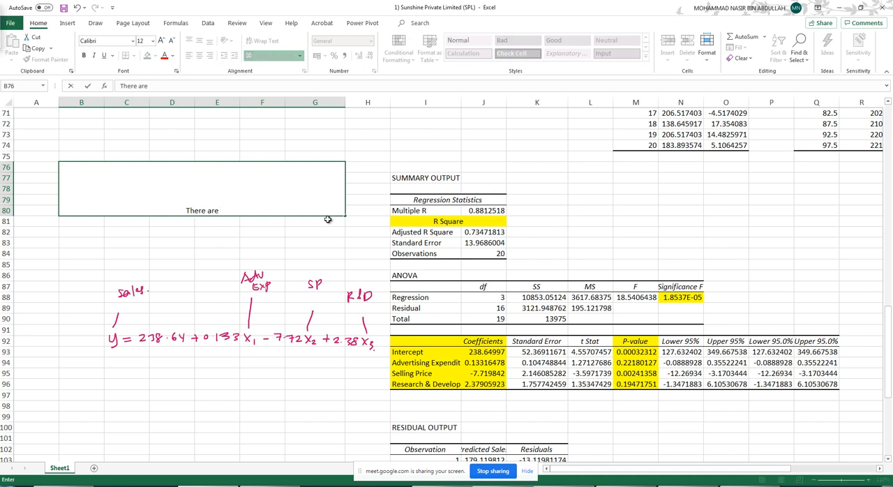
left_click(448, 222)
key("ctrl+z")
key("ctrl+z")
key("ctrl+z")
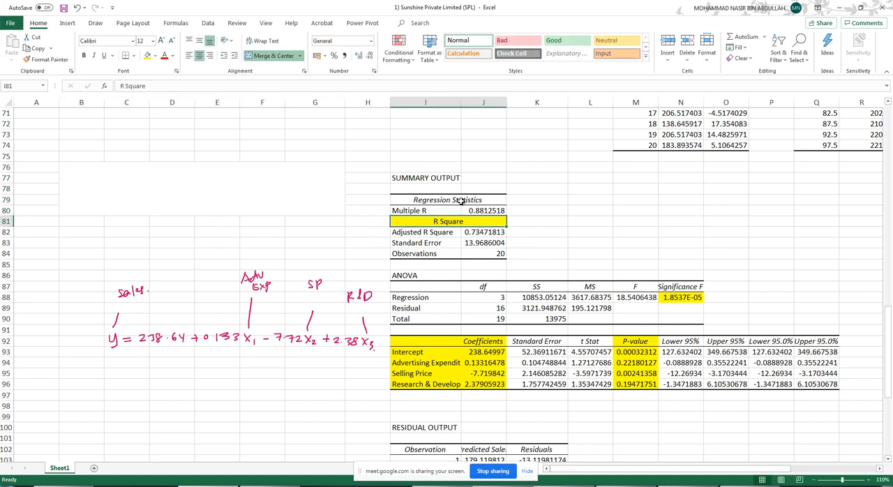
- Merge and center B76:G80 beside the multiple regression output and turn on text wrapping for it
left_click_drag(80, 168, 337, 209)
left_click(265, 40)
left_click(271, 55)
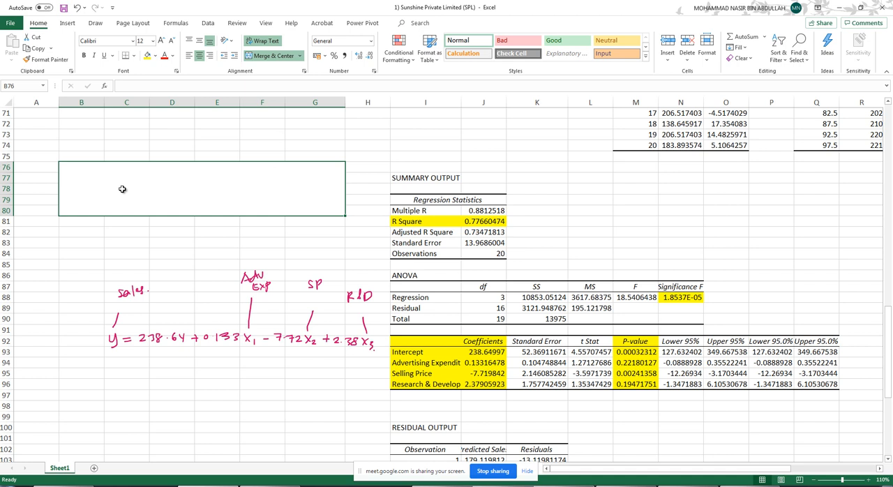
- Enter "There are 77.6% of the total variation of Sales, can be explained by Advertising Expenditure, Selling Price, and Research and Development." in B76
type("There are")
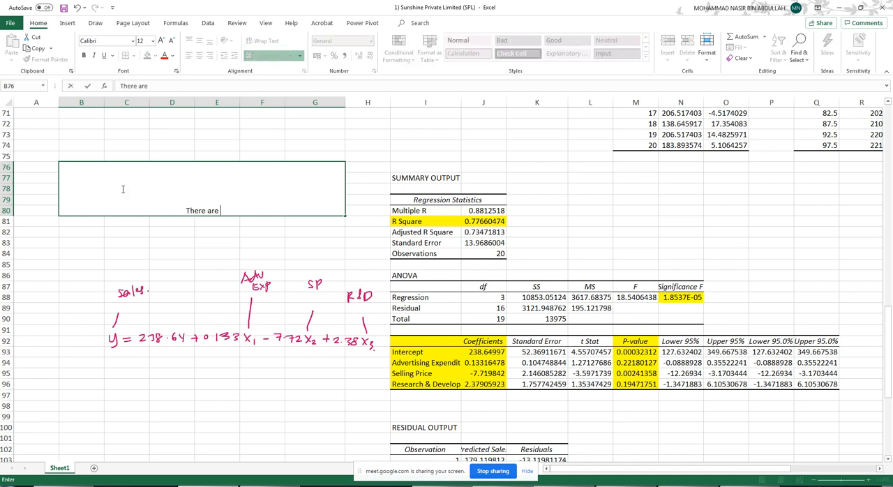
type(" 77.6% of the total variation ")
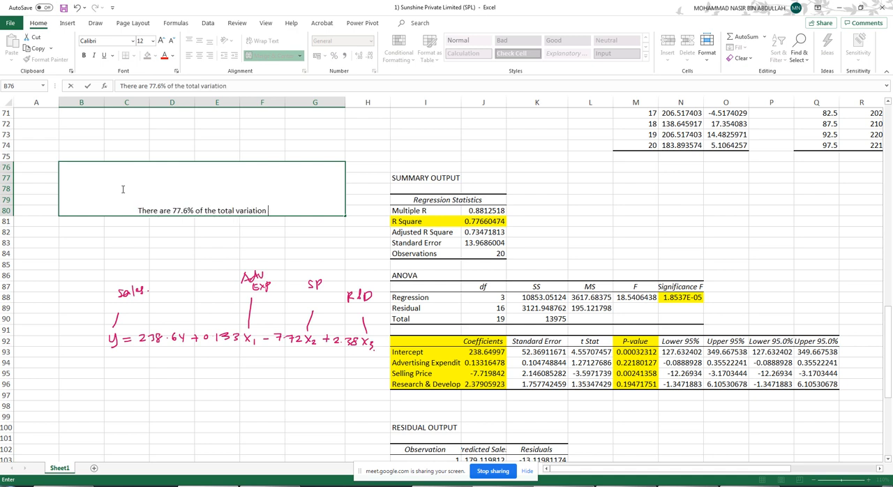
type("of Sal")
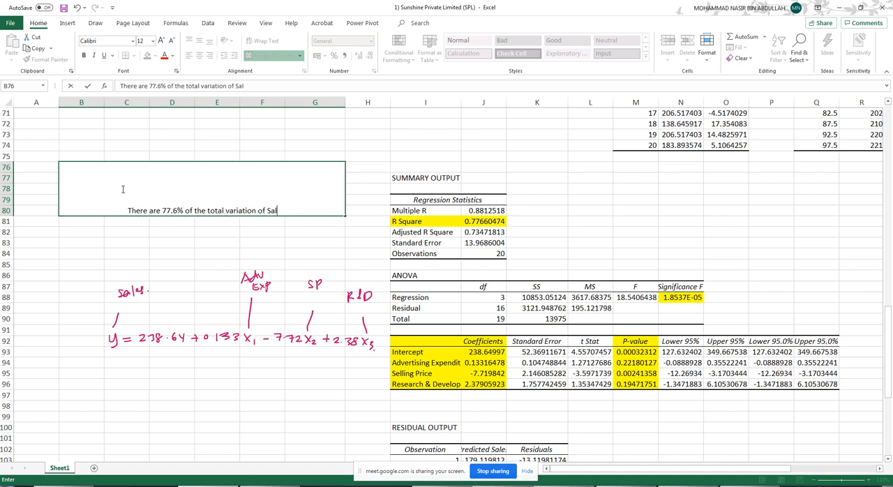
type("es , can ")
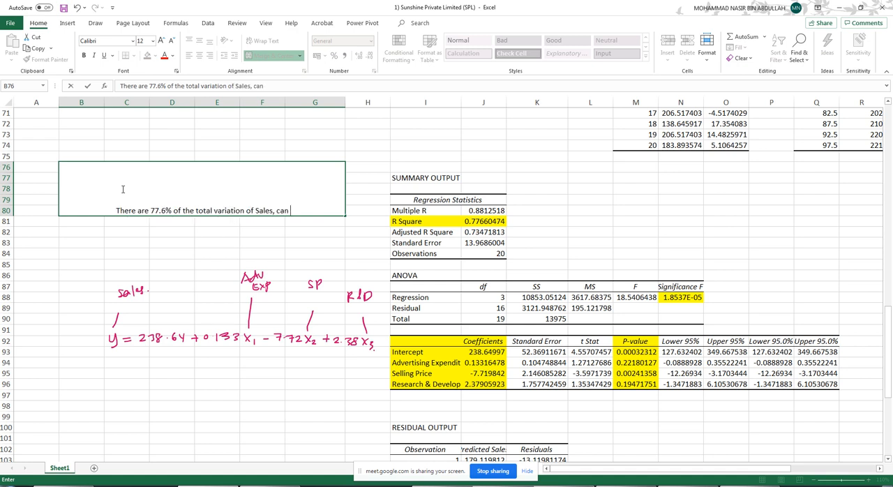
type("be explaine")
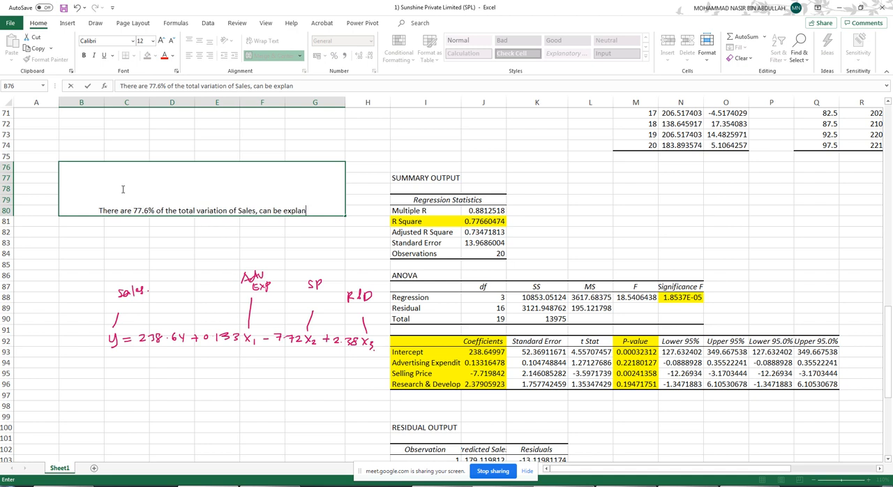
type("d b")
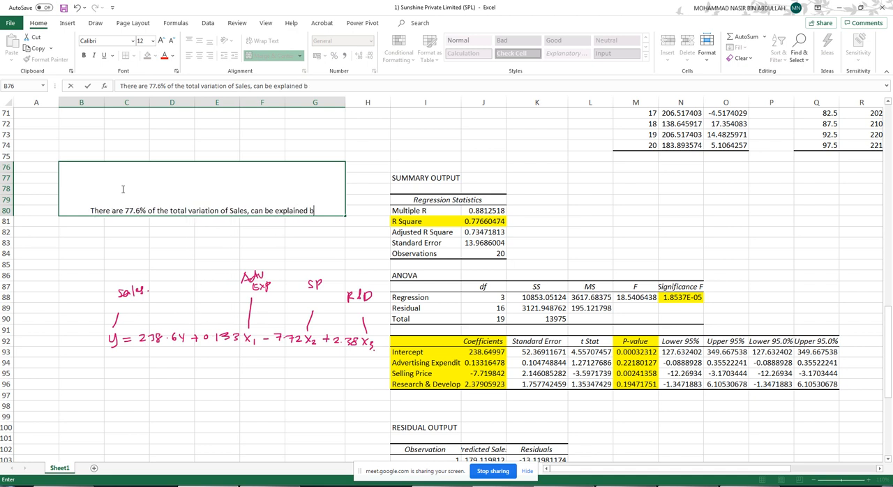
type("y Ad")
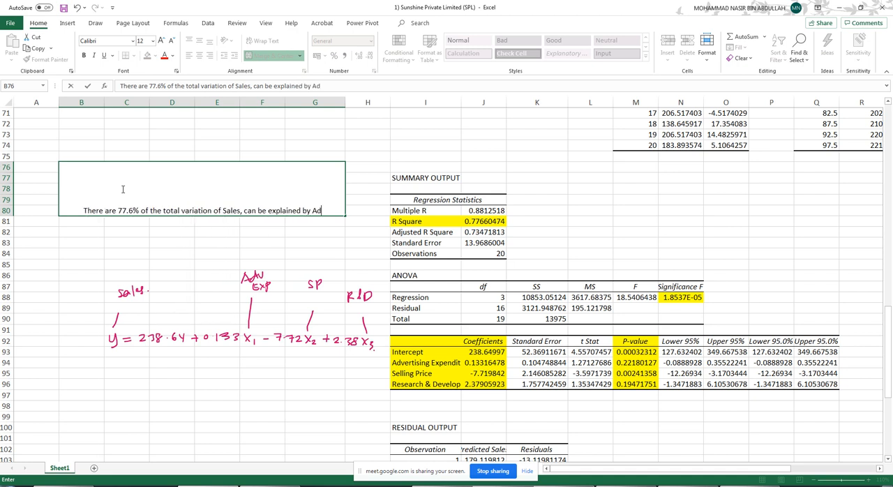
type("vertising ")
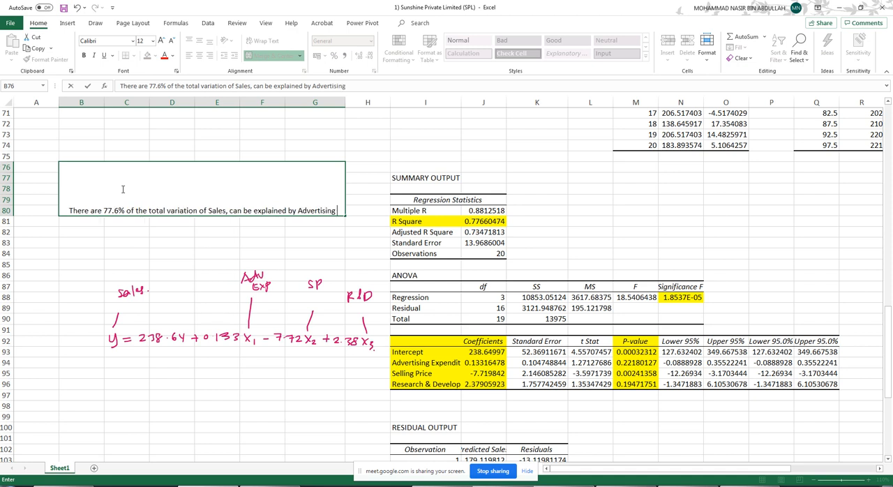
type("Expenditure, Selling Price")
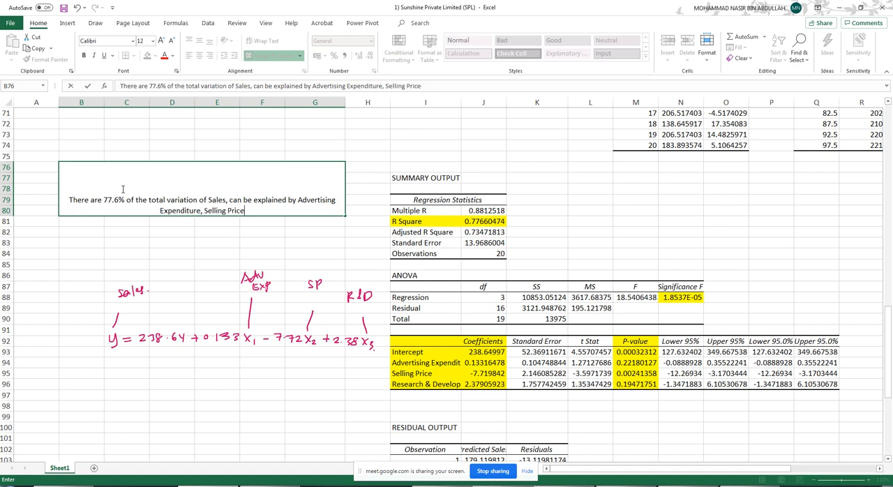
type(", and Res")
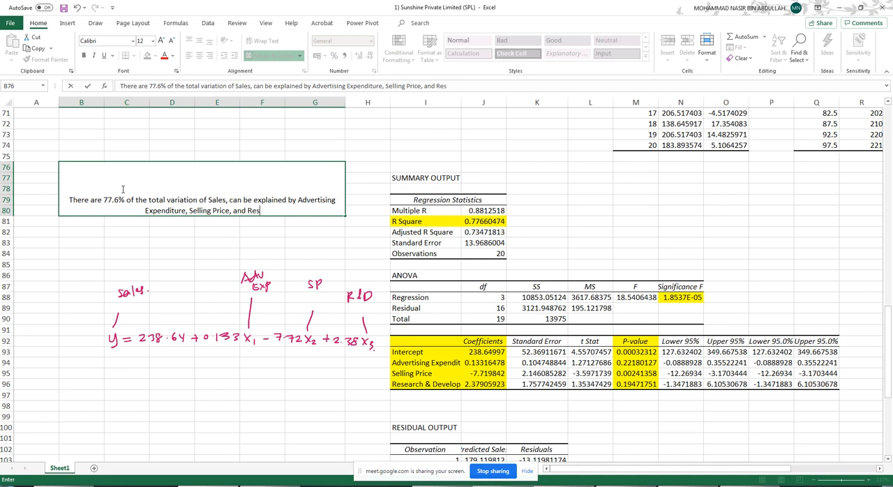
type("earch and Deverlopmen")
key("BackSpace")
key("BackSpace")
key("BackSpace")
key("BackSpace")
key("BackSpace")
key("BackSpace")
key("BackSpace")
type("lopment")
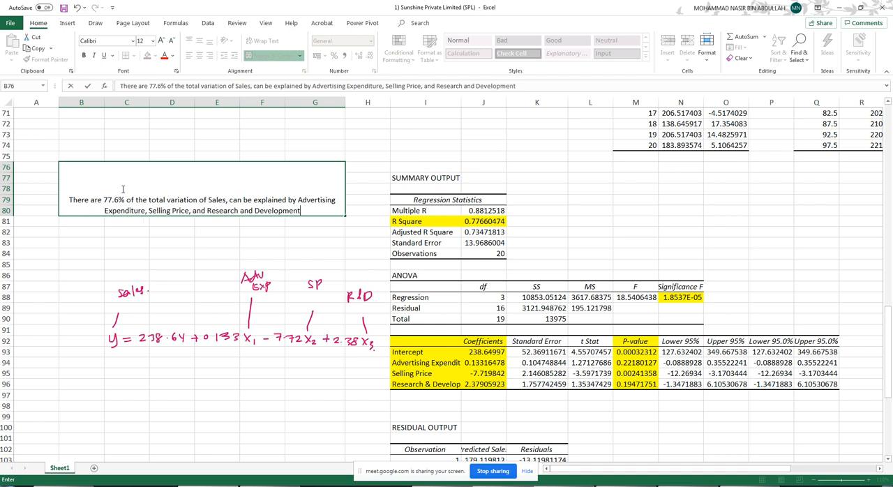
type(".")
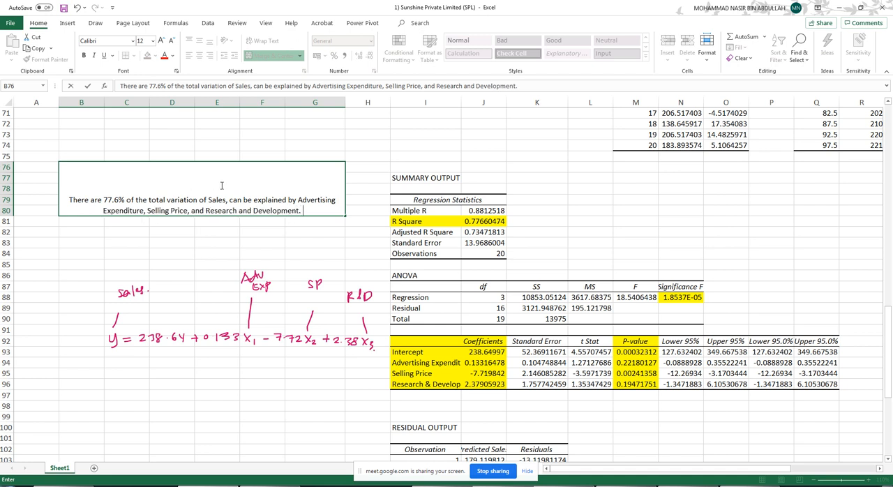
- Center the R Square interpretation vertically within the merged cell B76:G80, keeping its text wrapped
left_click(317, 134)
left_click(282, 180)
left_click(262, 41)
left_click(262, 41)
left_click(198, 40)
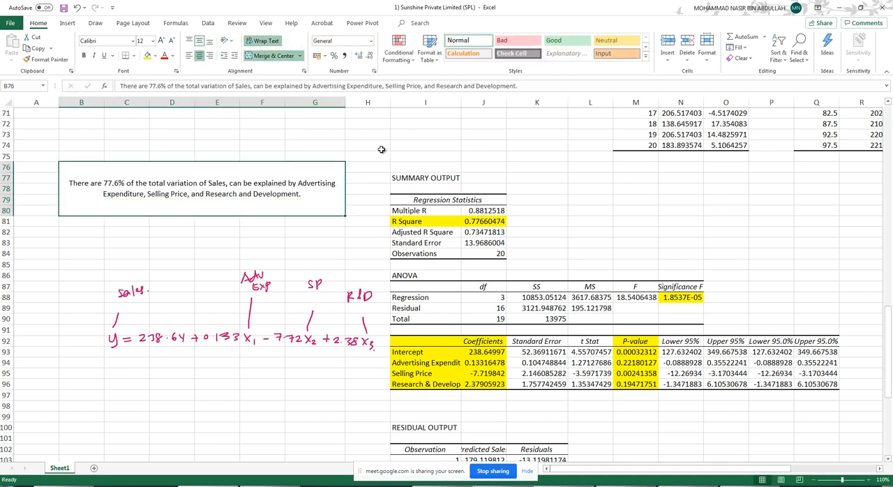
left_click(425, 150)
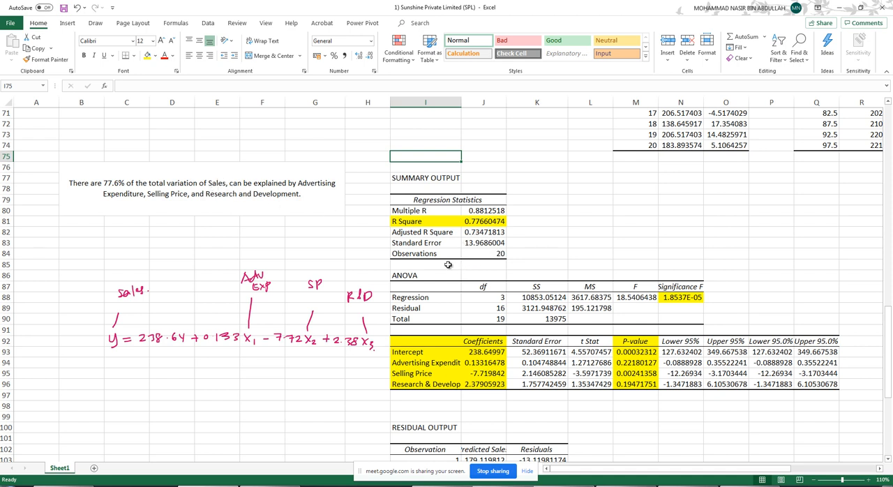
- Copy branch 9's advertising expenditure, selling price and research and development values from C10:E10 to D73:F73
scroll(404, 279, "down", 2)
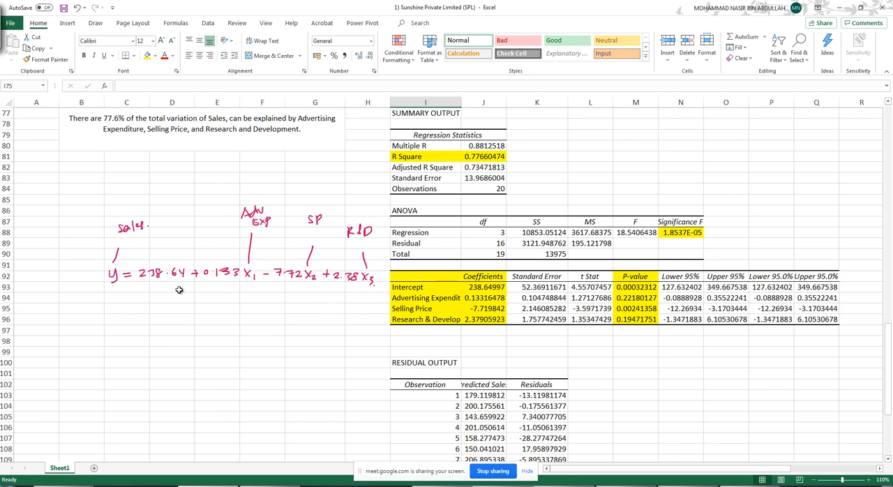
scroll(174, 279, "up", 19)
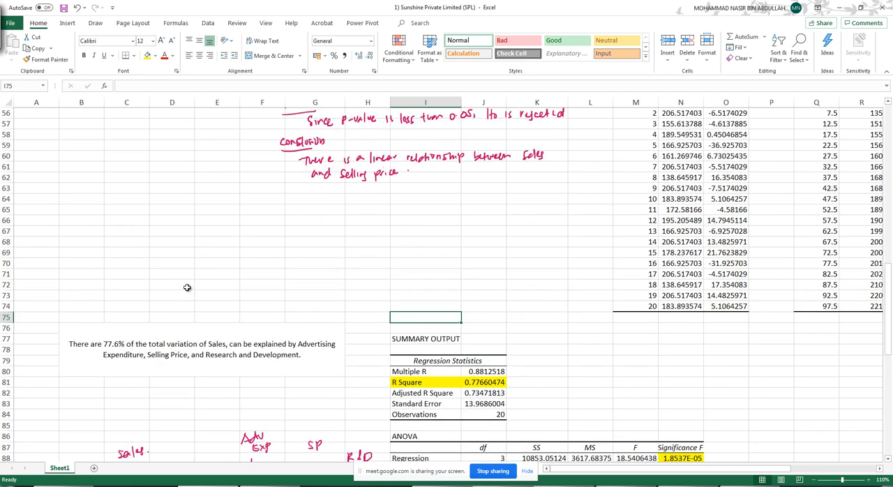
scroll(167, 278, "up", 6)
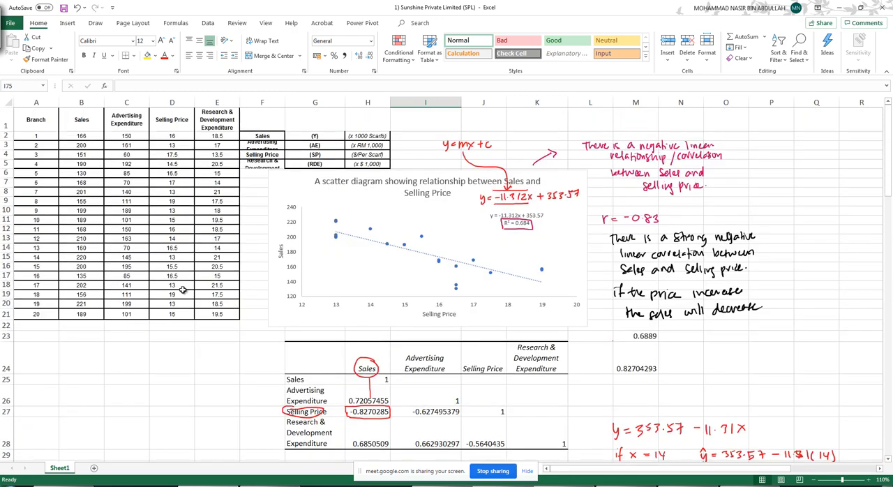
left_click_drag(118, 210, 220, 218)
key("ctrl+c")
scroll(195, 328, "down", 14)
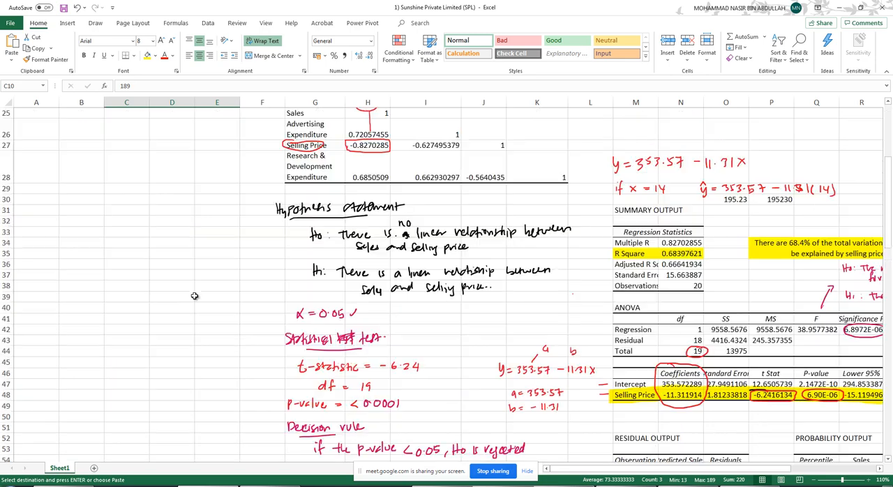
scroll(193, 333, "down", 7)
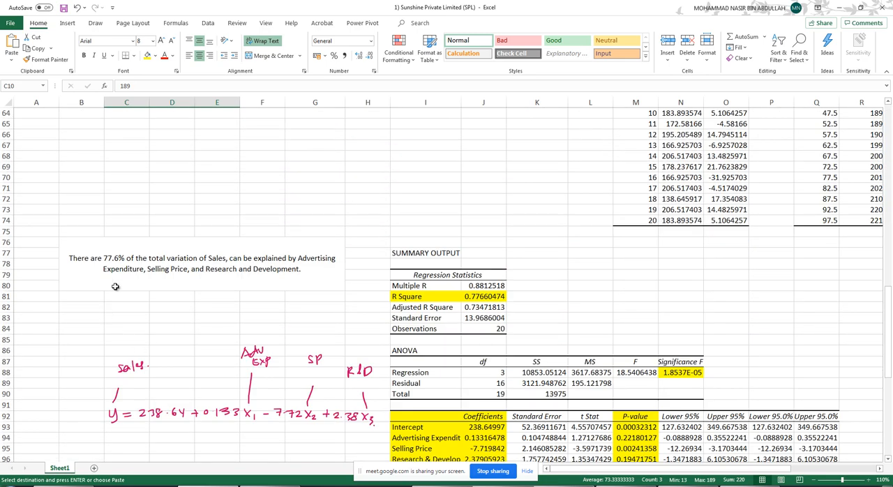
left_click(178, 201)
key("ctrl+v")
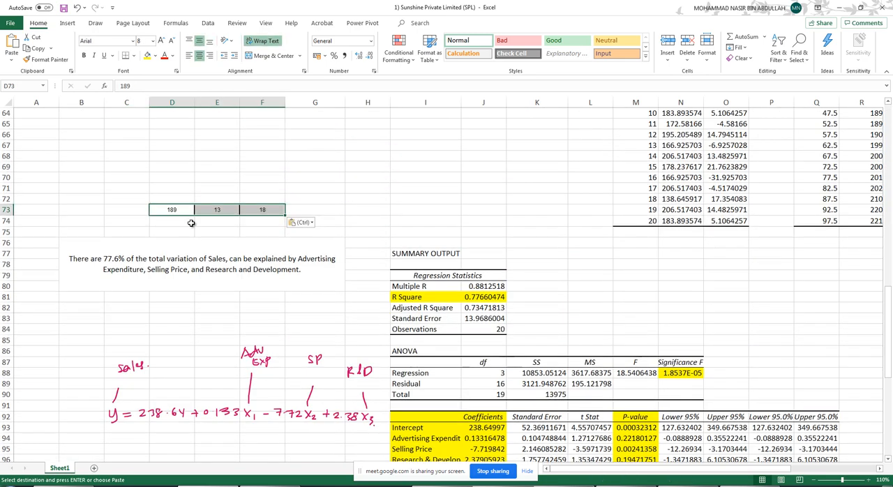
- Label the copied predictor values with the headings x1, x2 and x3 in D72:F72
left_click(170, 198)
scroll(173, 319, "down", 2)
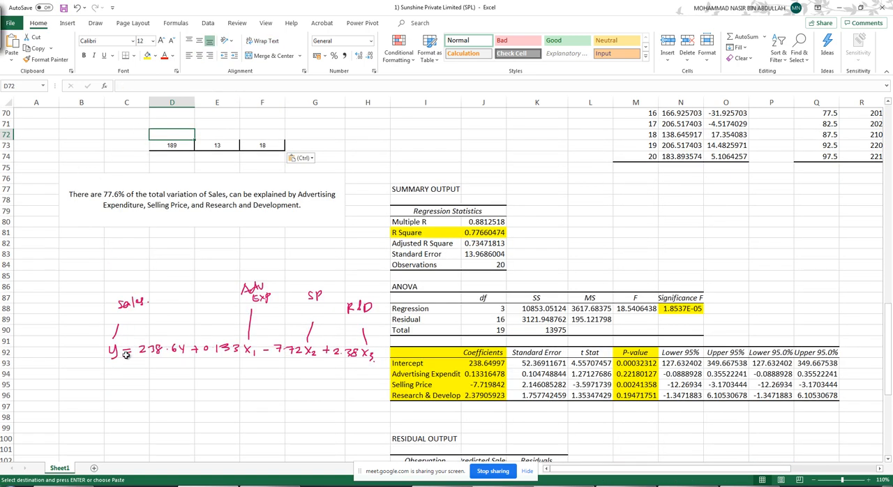
type("x1")
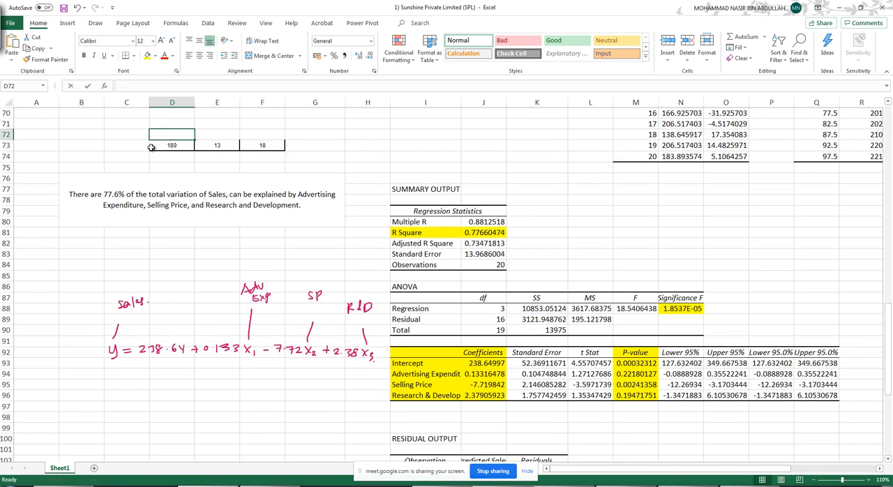
left_click(226, 133)
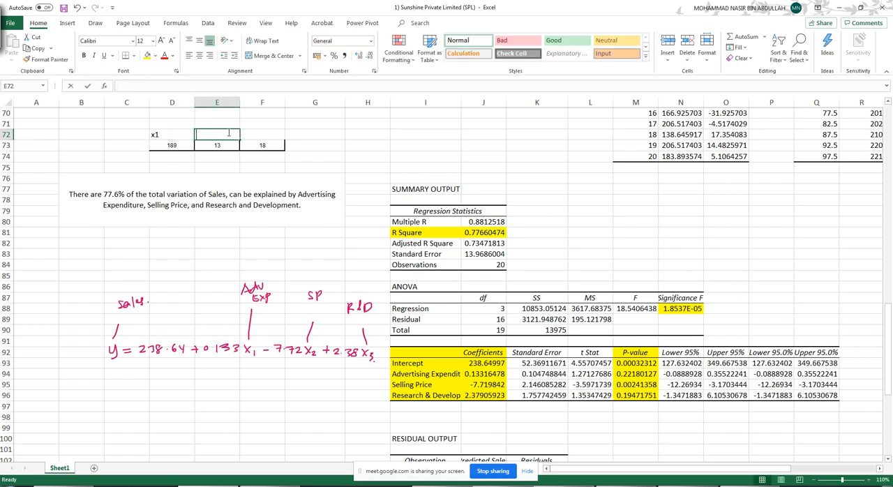
type("x2")
left_click(256, 134)
type("x3")
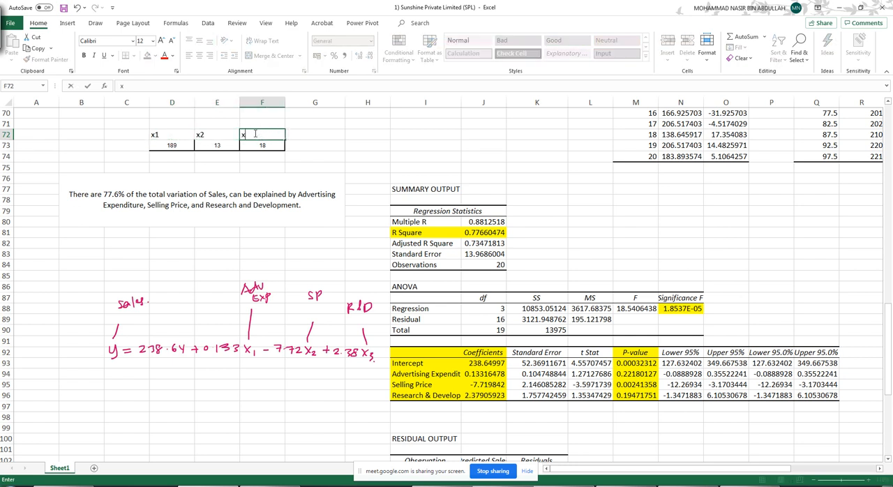
left_click(218, 167)
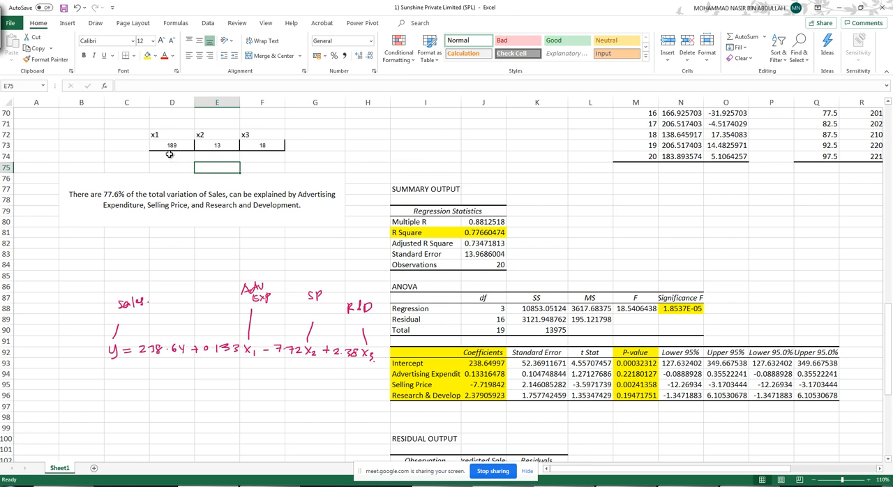
left_click(229, 147)
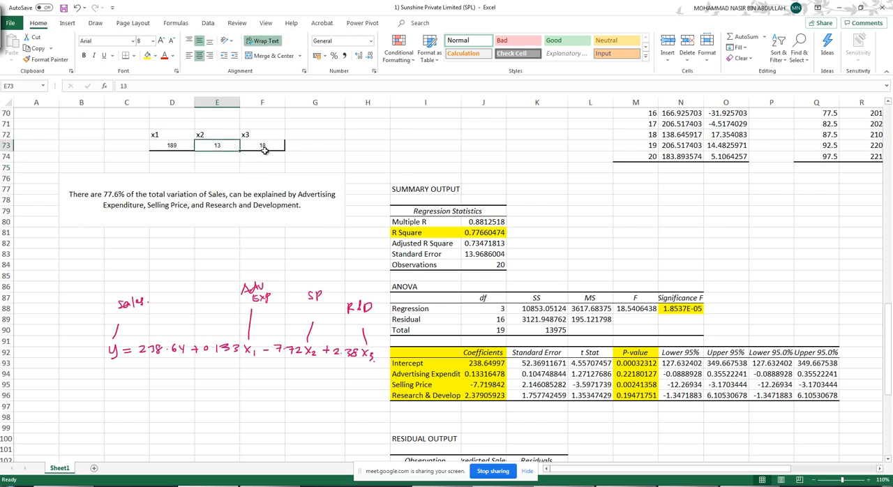
- Handwrite the prediction ŷ = 238.64 + 0.133(189) − 7.72(13) + 2.38(18) in light blue ink above the regression equation, with an equals sign below
left_click(278, 146)
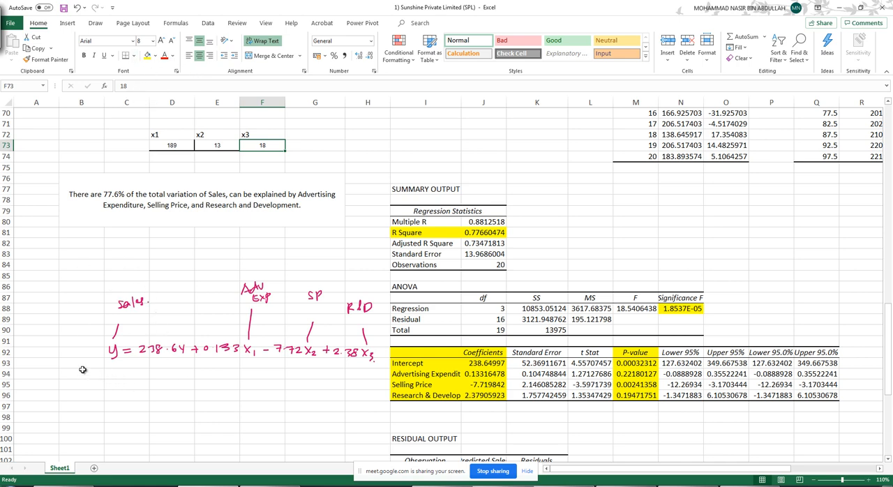
scroll(175, 309, "down", 1)
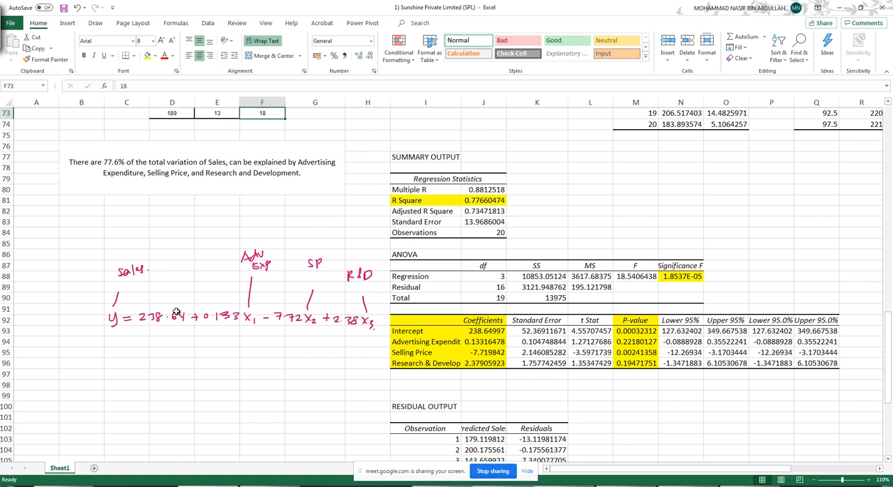
left_click(95, 23)
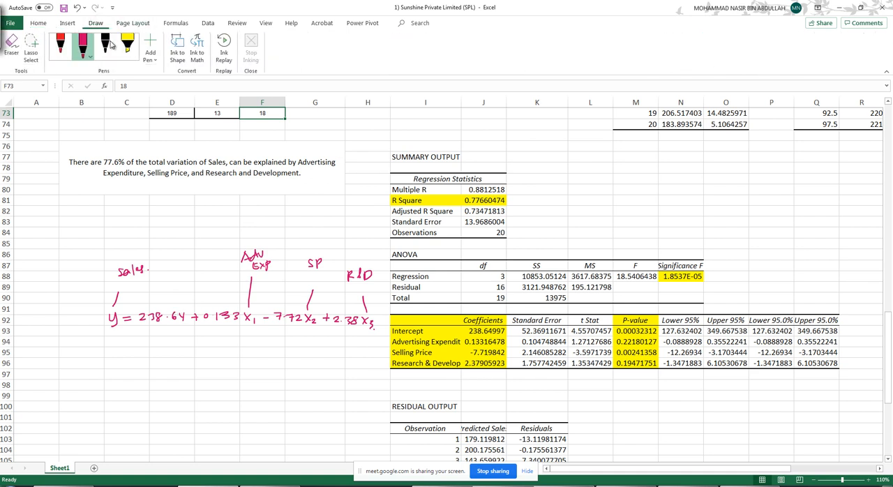
left_click(59, 43)
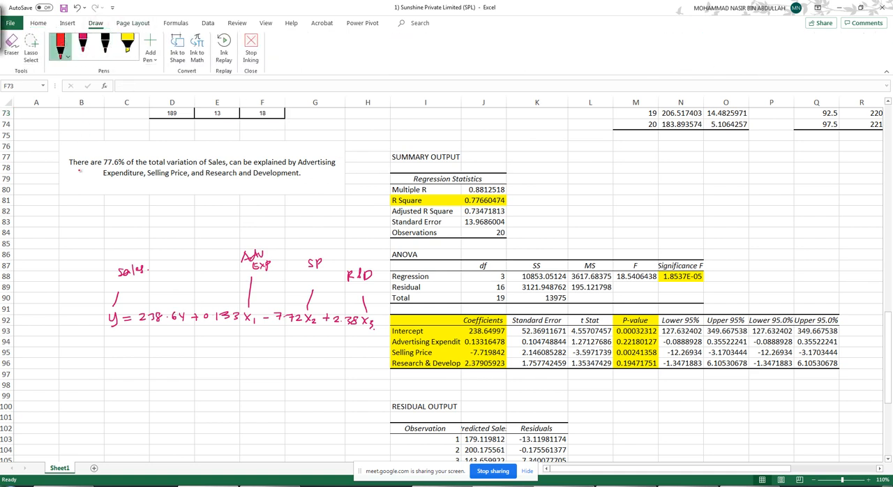
left_click(83, 46)
left_click(83, 45)
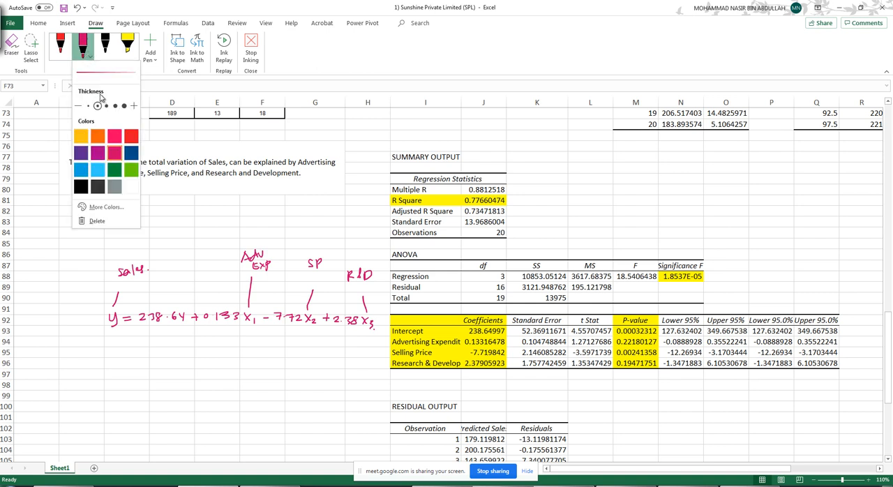
left_click(81, 170)
left_click(74, 232)
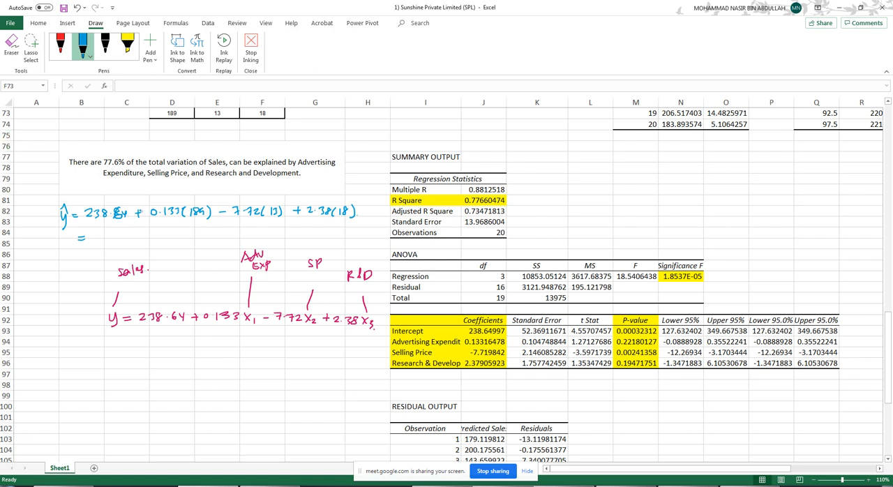
key("Escape")
left_click(743, 245)
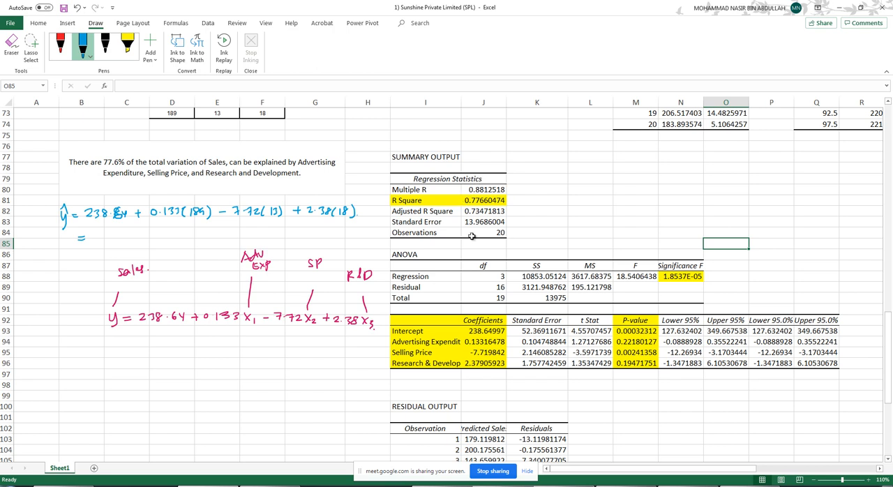
- Launch Word and create a blank document for reporting the regression results
scroll(463, 234, "down", 5)
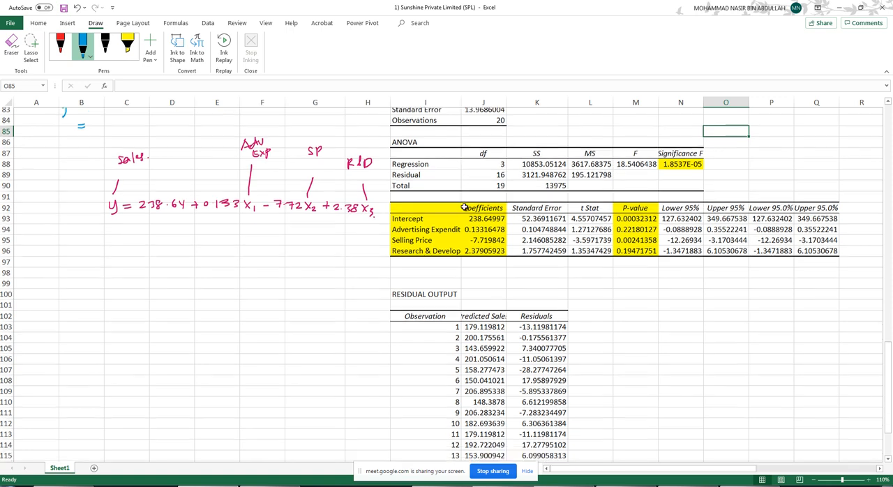
scroll(480, 252, "up", 3)
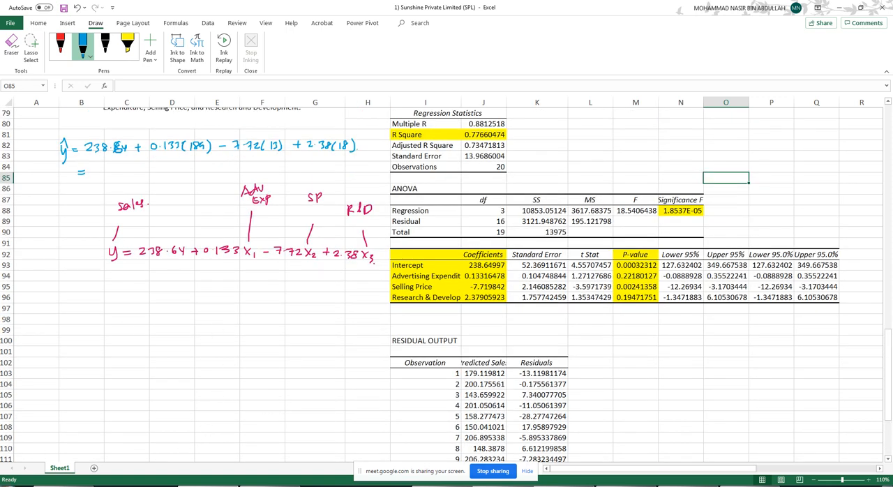
left_click(14, 486)
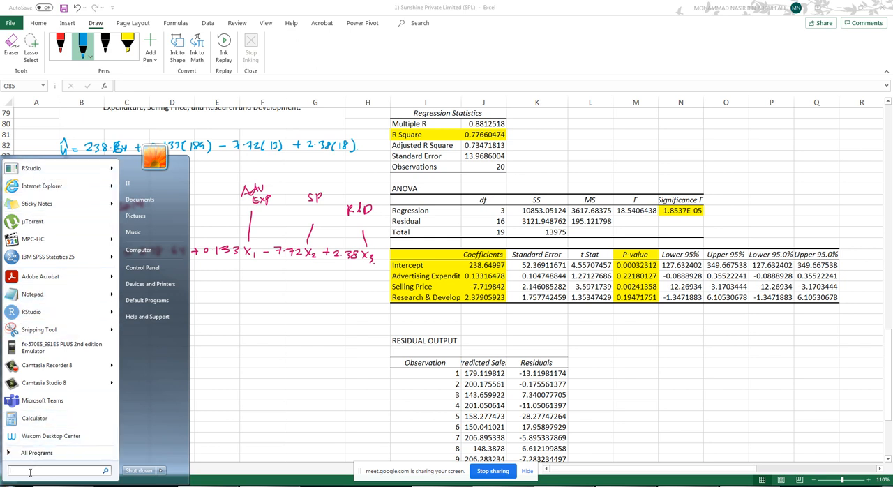
type("word")
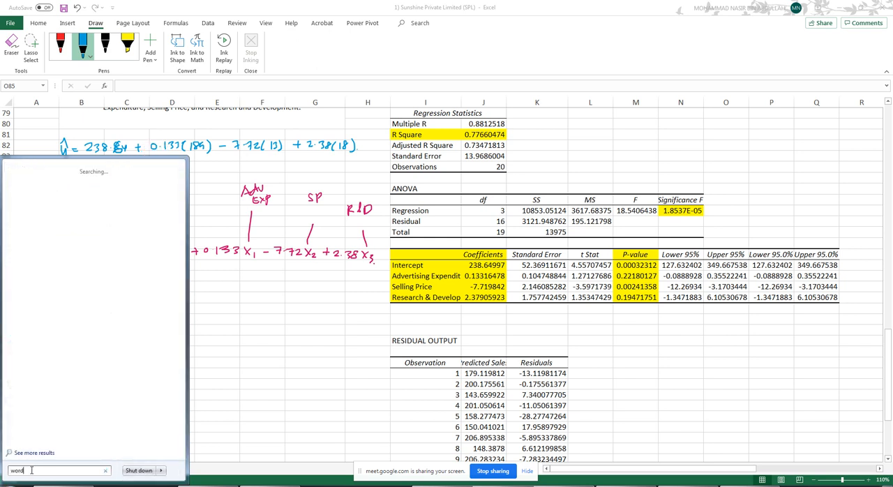
key("Return")
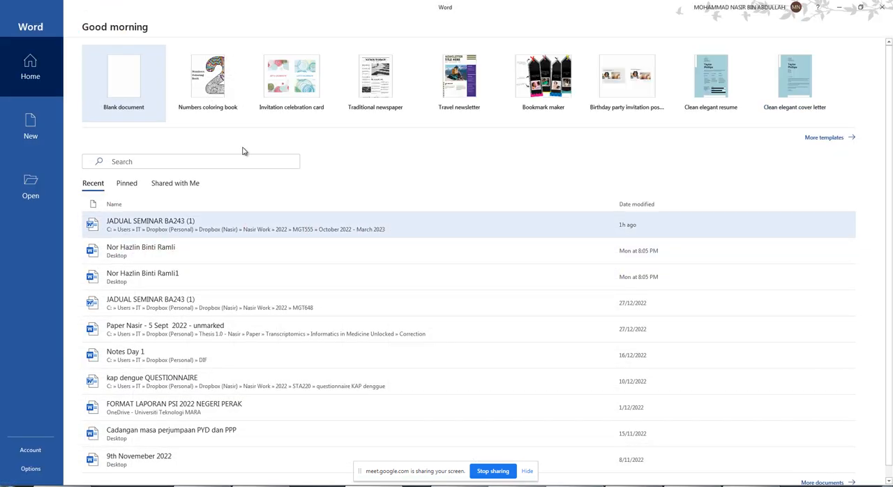
left_click(114, 94)
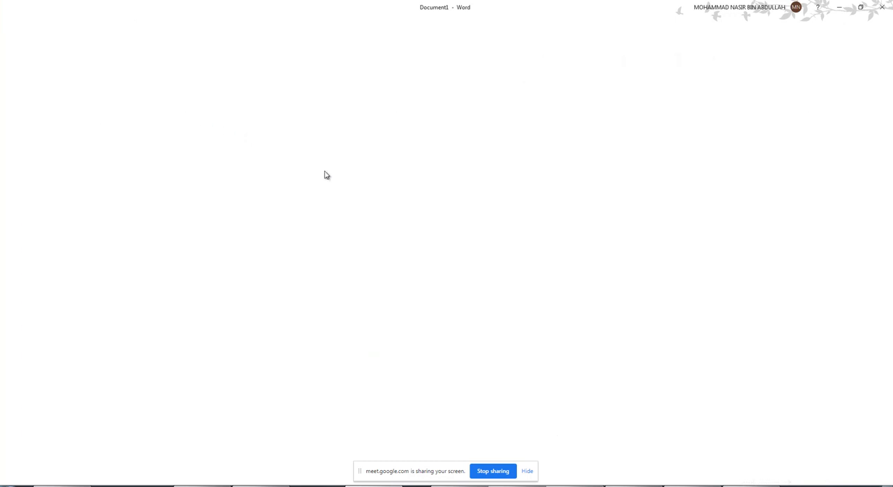
left_click_drag(514, 5, 392, 3)
key("super+Left")
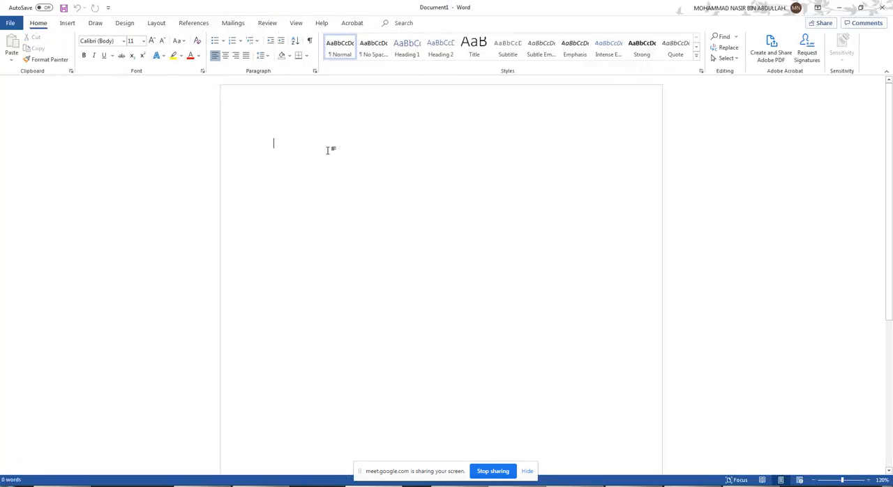
- Write the table caption "Table 1: Relationship between Sales and Selling Price." with the spelling of "Relationship" corrected
type("Table 1: Rela")
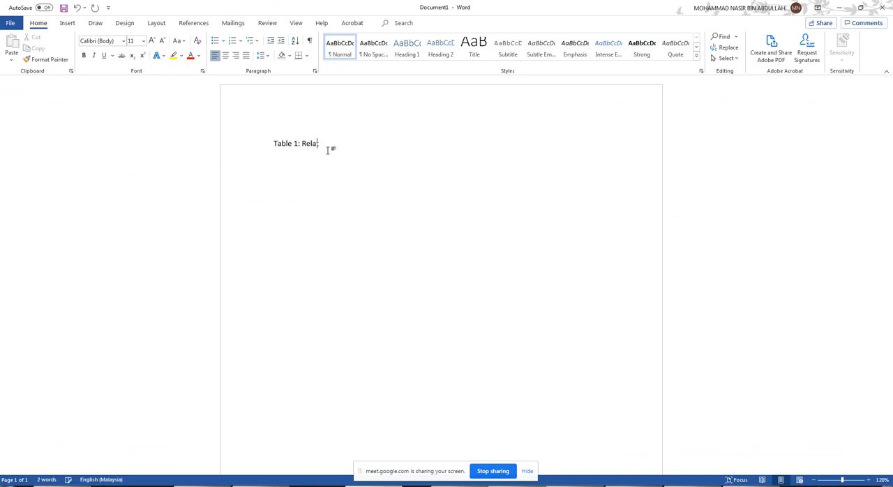
type("tioship between")
right_click(326, 144)
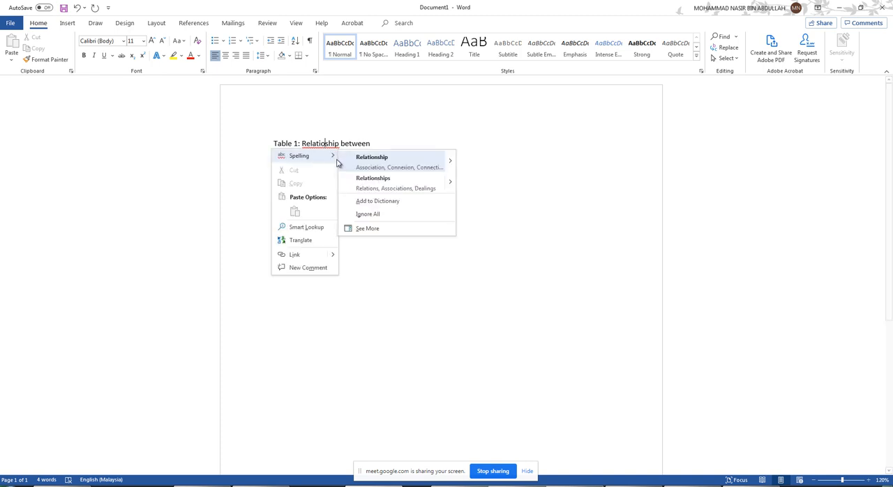
left_click(362, 165)
type("Sales and Selling Price.")
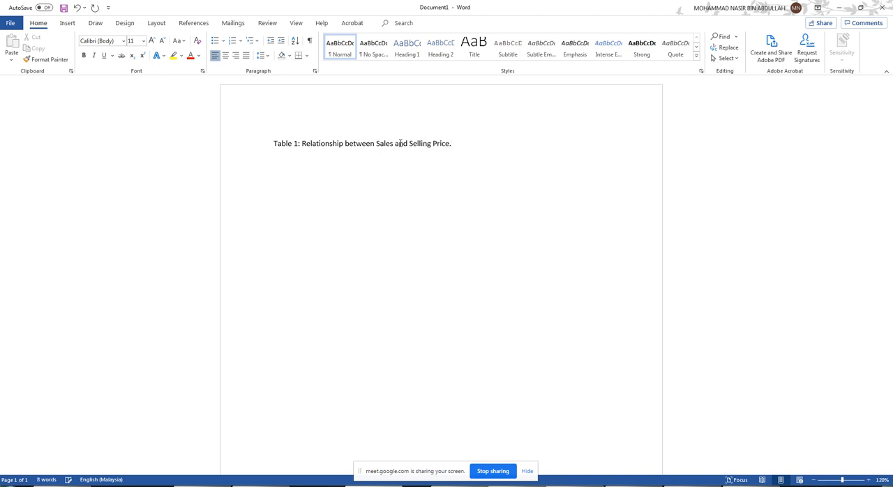
- Insert a table of five columns and two rows beneath the caption
left_click(67, 23)
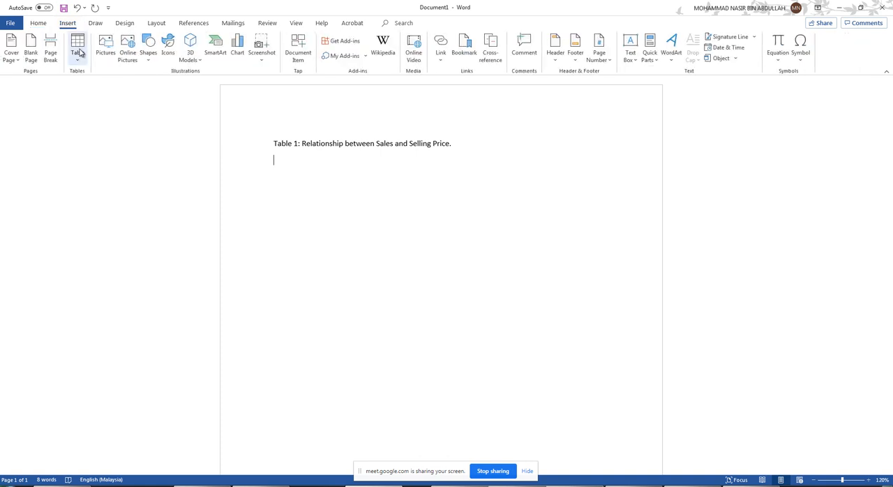
left_click(77, 49)
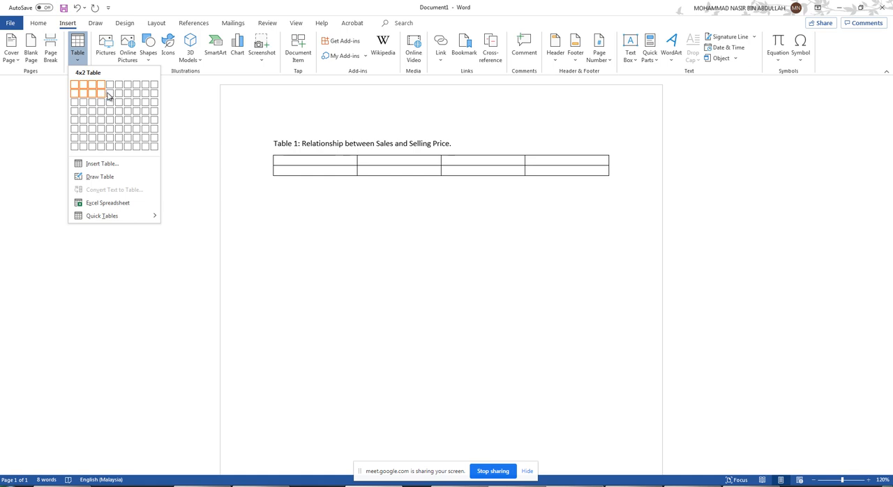
left_click(109, 93)
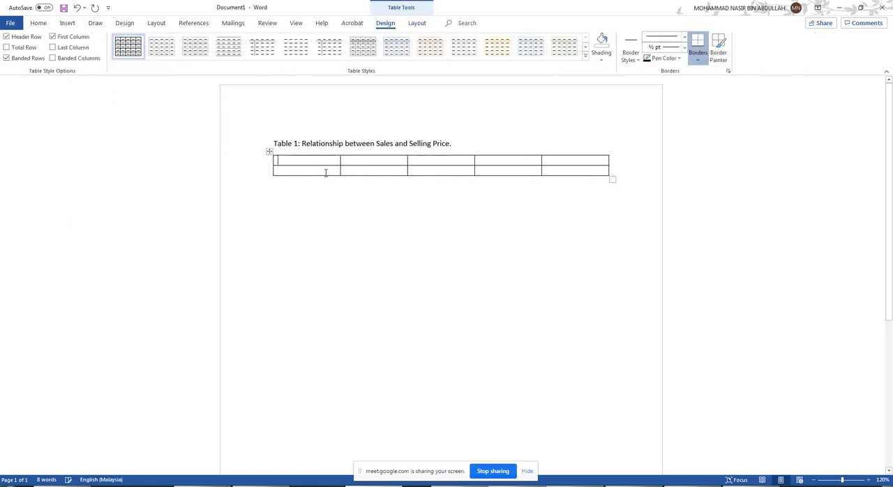
- Fill the table's header row with Variable, Mean (sd), Crude coefficient, t-statistic (df) and p-value
type("Variable")
key("Tab")
type("Mean 9s")
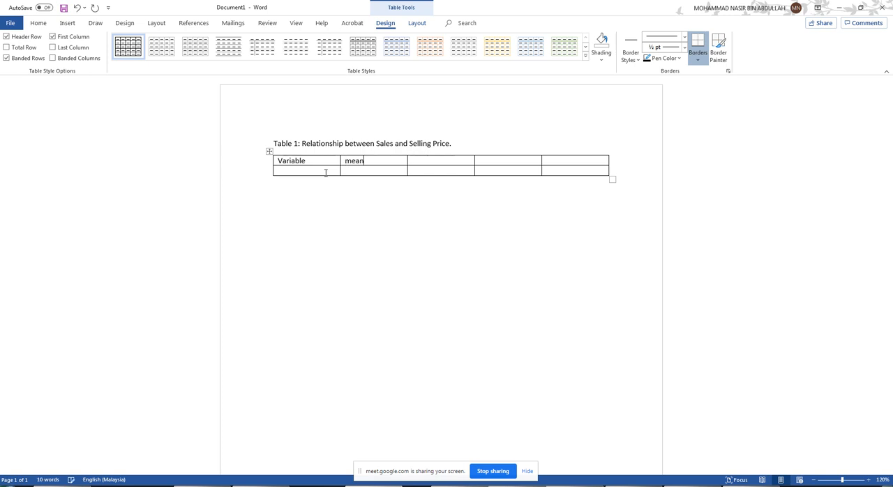
type("(dcriude")
key("BackSpace")
key("BackSpace")
key("BackSpace")
key("BackSpace")
key("BackSpace")
type("ude coefficient")
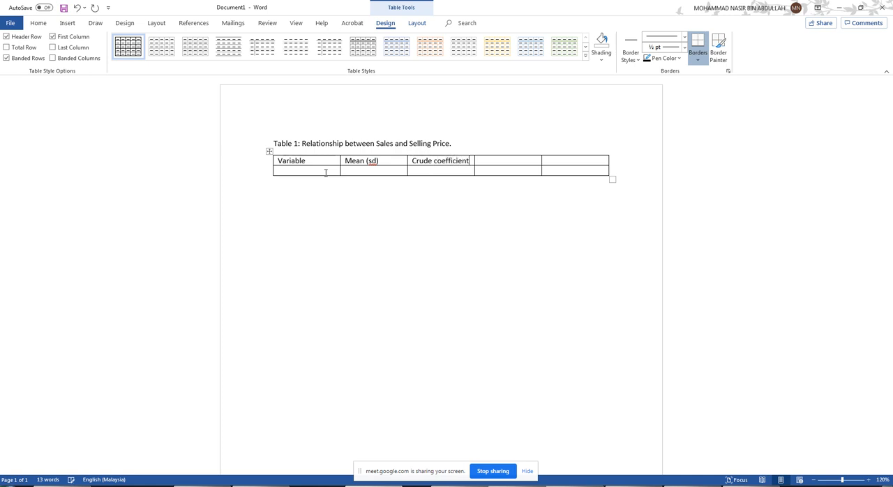
type("\tt-statistic (df)\t")
type("p-value")
- Enter "Selling Price" as the variable in the second row of the table
left_click(324, 173)
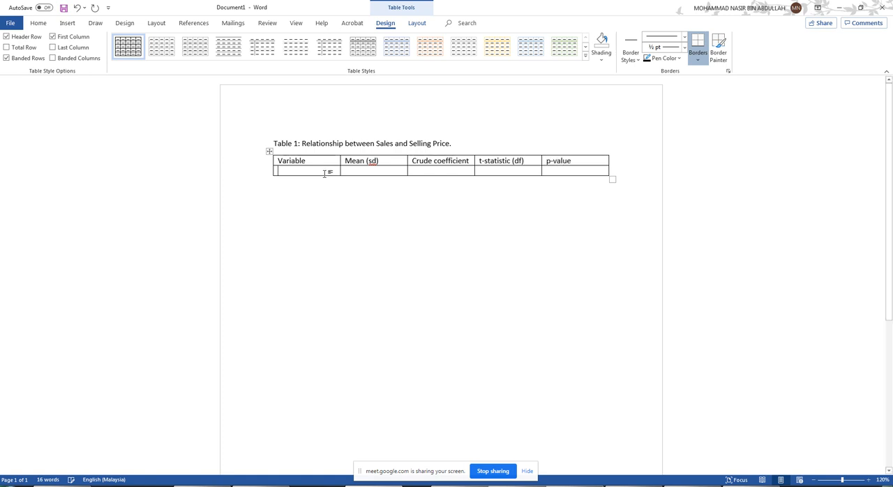
type("Selling Price")
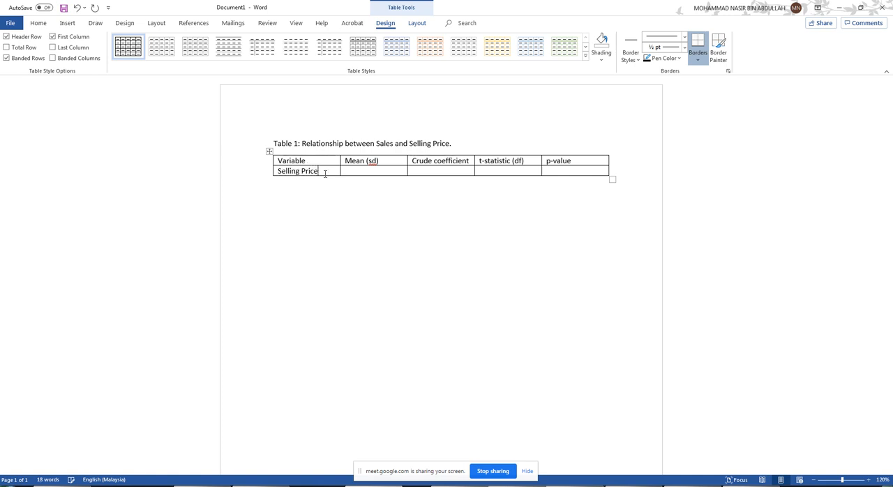
- Switch back to the Excel workbook and start the Descriptive Statistics tool from Data Analysis for the branch data
left_click(838, 7)
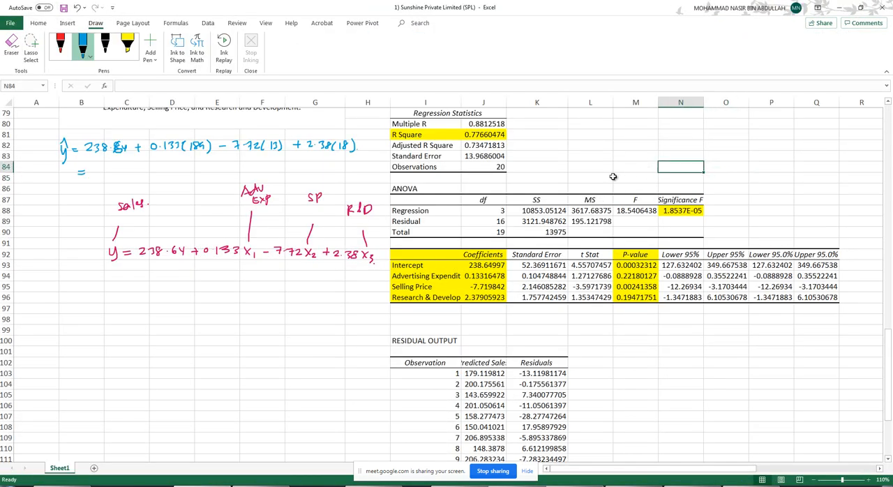
scroll(631, 174, "up", 18)
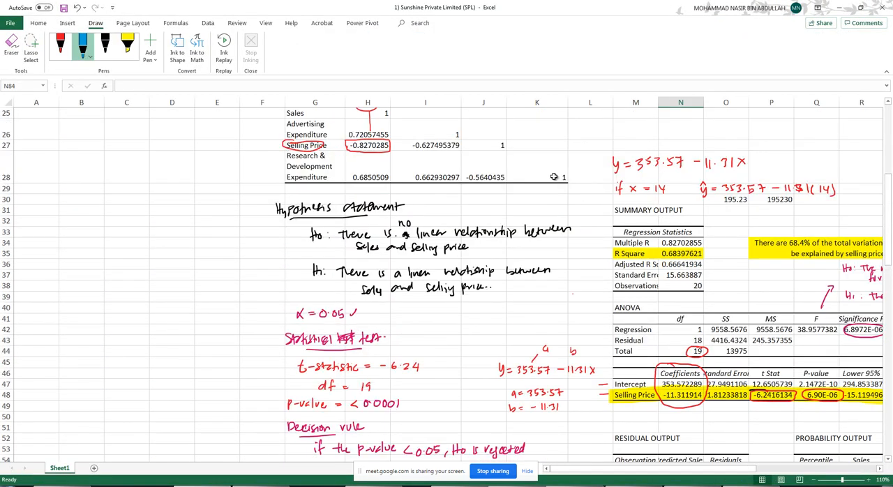
scroll(558, 195, "up", 4)
scroll(579, 237, "down", 3)
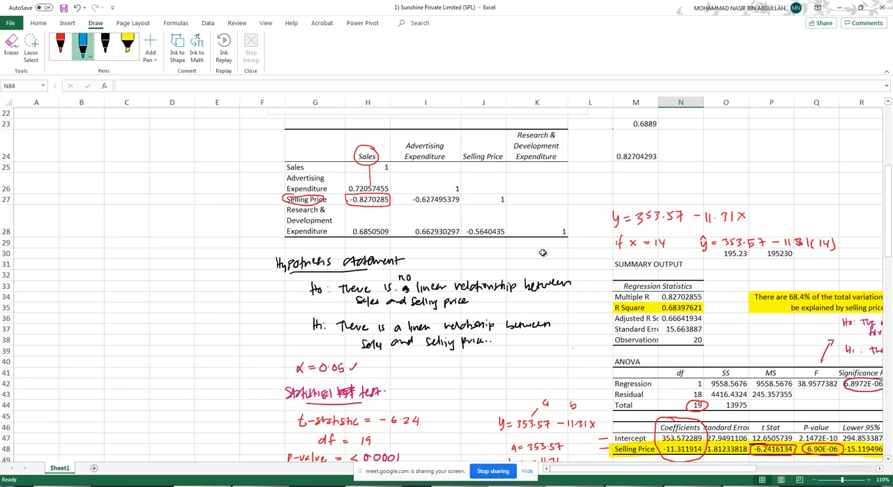
scroll(542, 252, "up", 7)
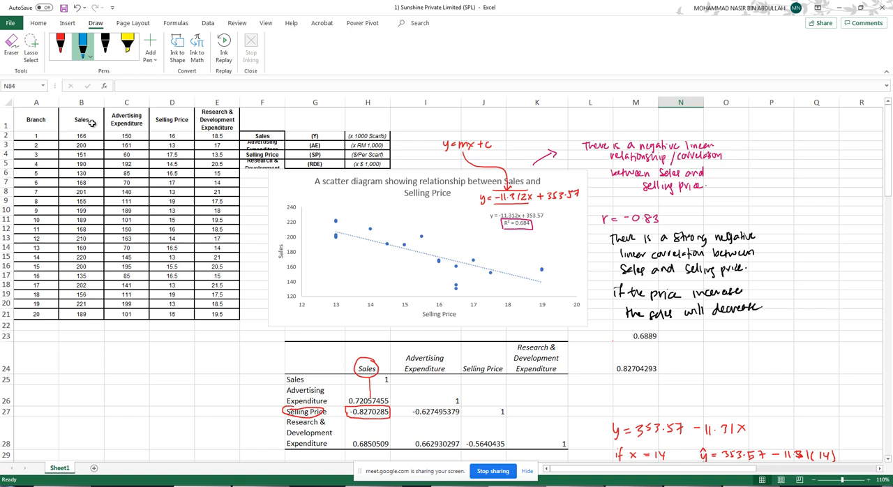
left_click(90, 119)
left_click_drag(91, 119, 220, 314)
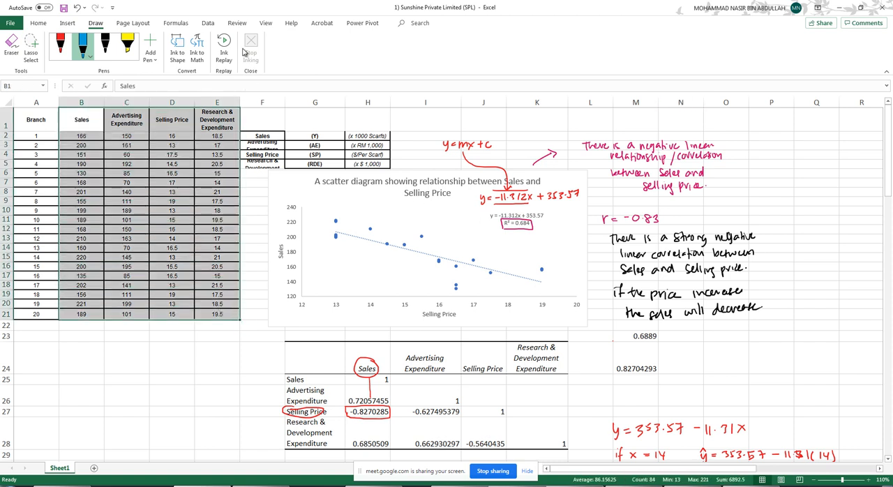
left_click(208, 23)
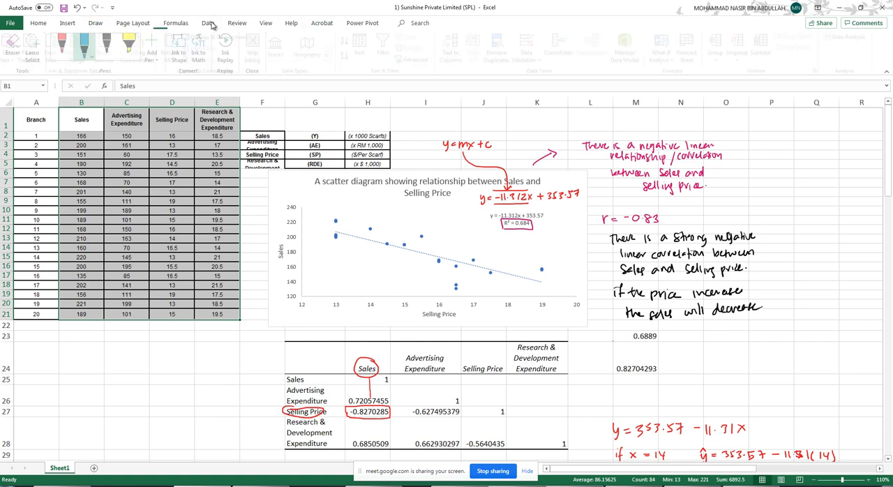
left_click(850, 37)
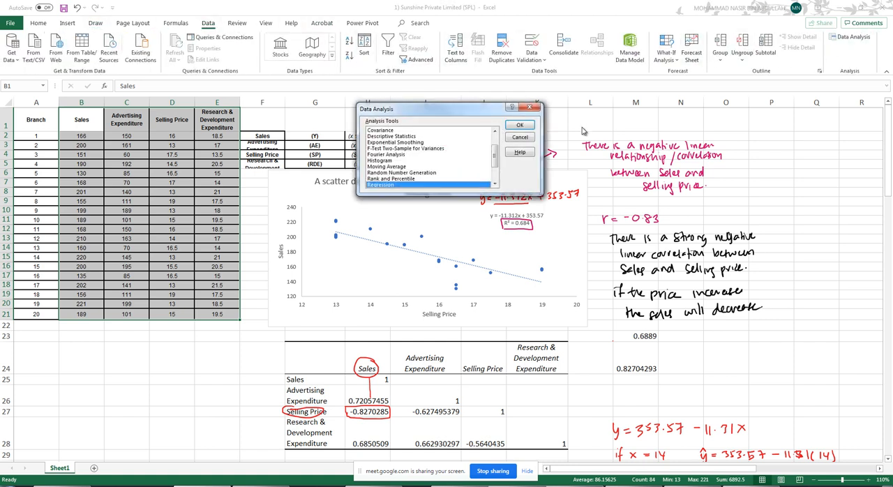
left_click(407, 137)
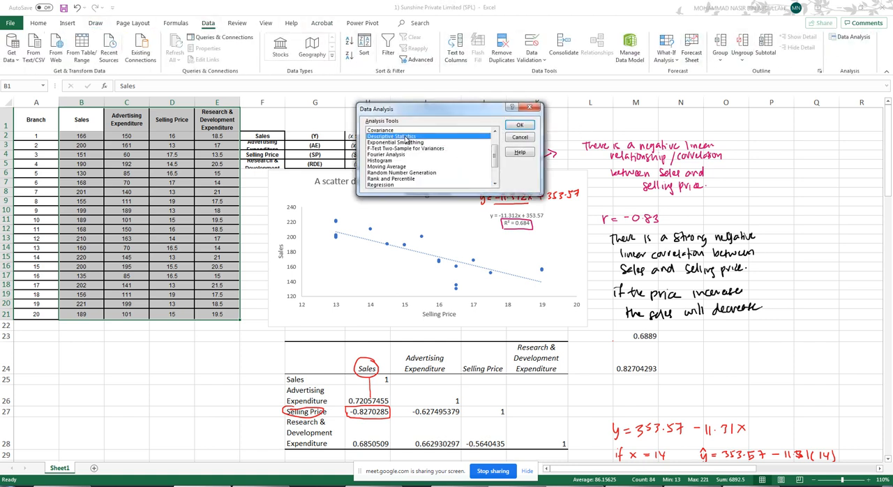
left_click(520, 125)
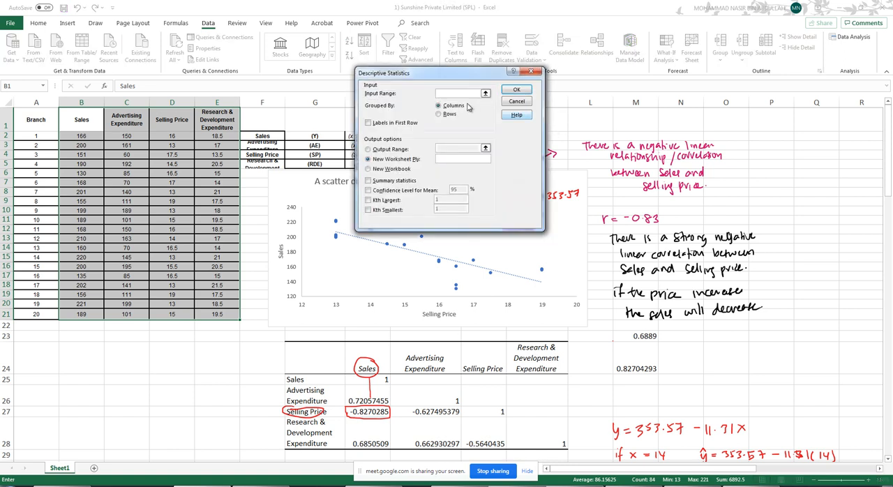
- Run Descriptive Statistics on B1:E21 with labels in the first row and summary statistics, outputting to A23 over the existing data
left_click(485, 93)
left_click_drag(82, 119, 222, 316)
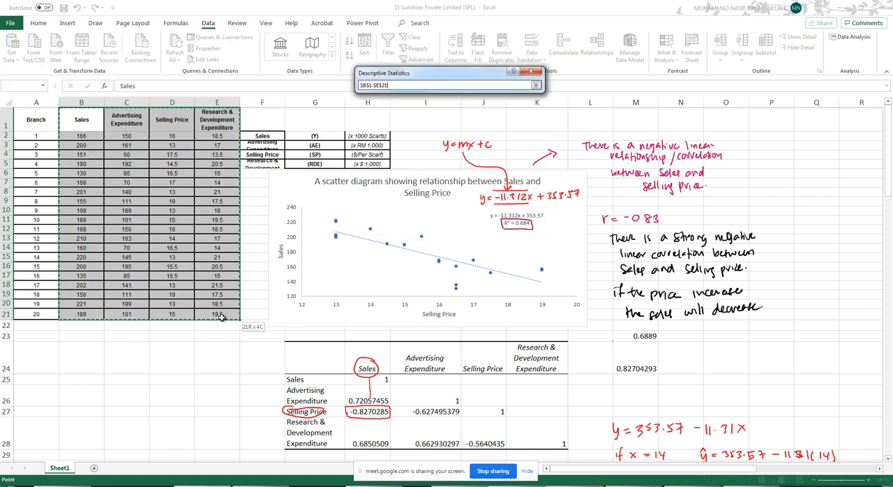
left_click(536, 86)
left_click(369, 124)
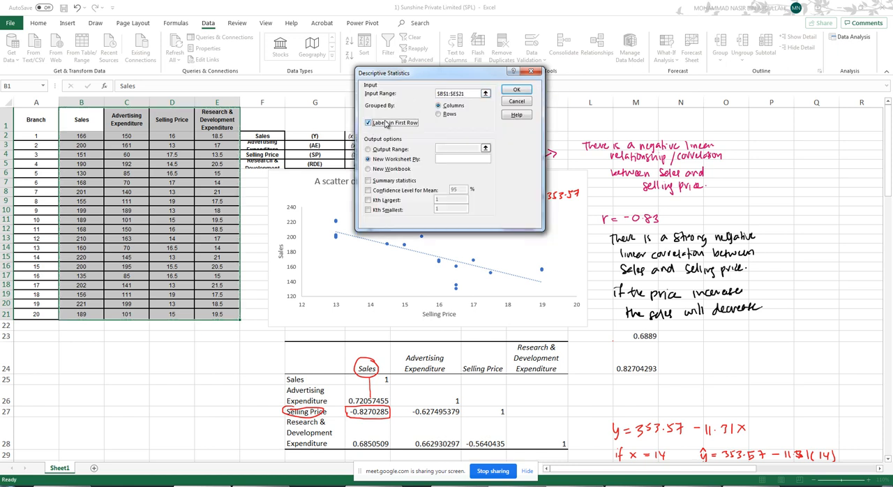
left_click(383, 150)
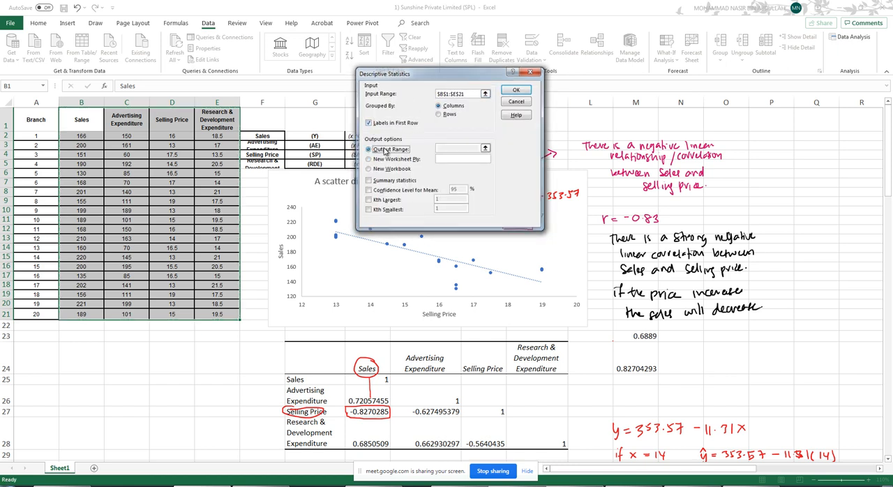
left_click(484, 148)
left_click(35, 336)
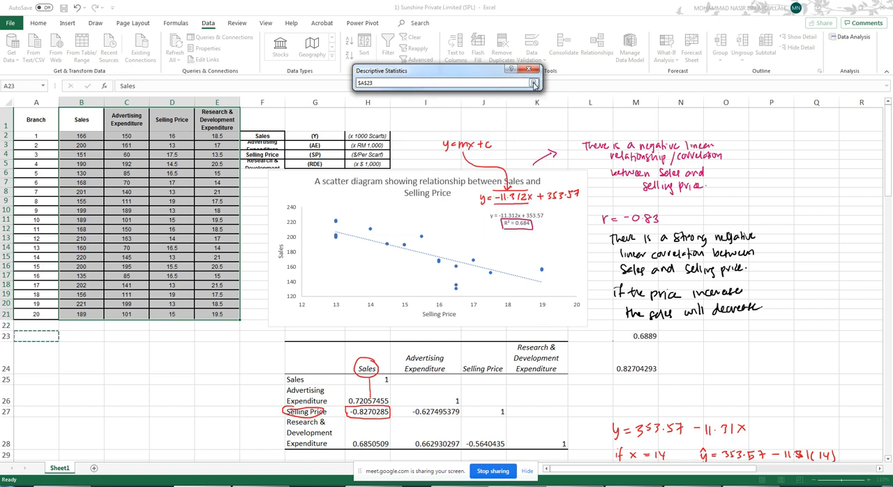
left_click(534, 83)
left_click(391, 179)
left_click(513, 88)
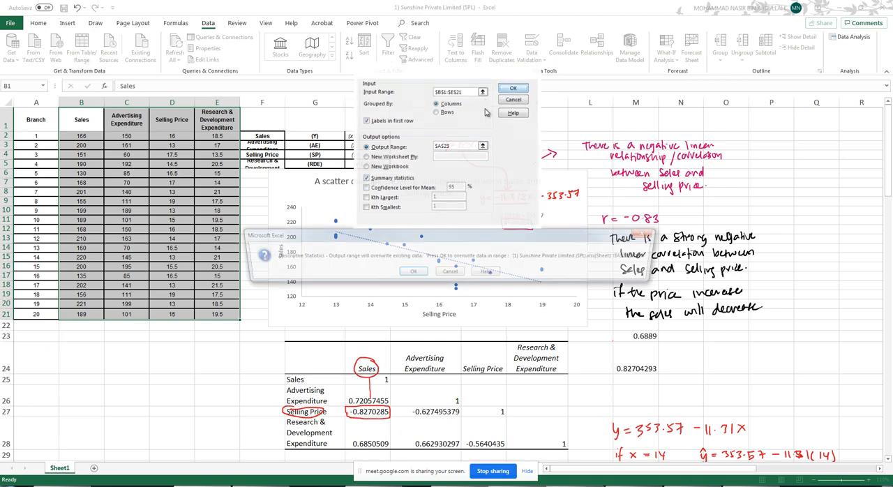
left_click(408, 272)
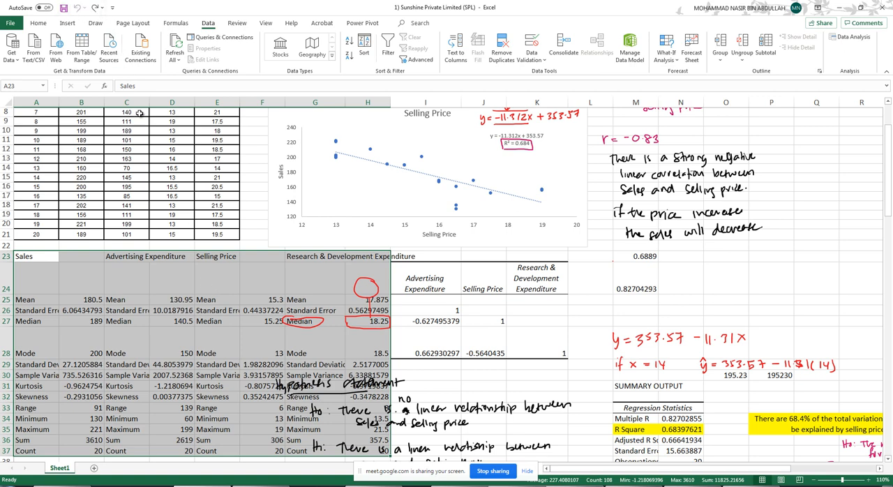
- Clear the descriptive statistics output from A23:H37
scroll(249, 313, "down", 3)
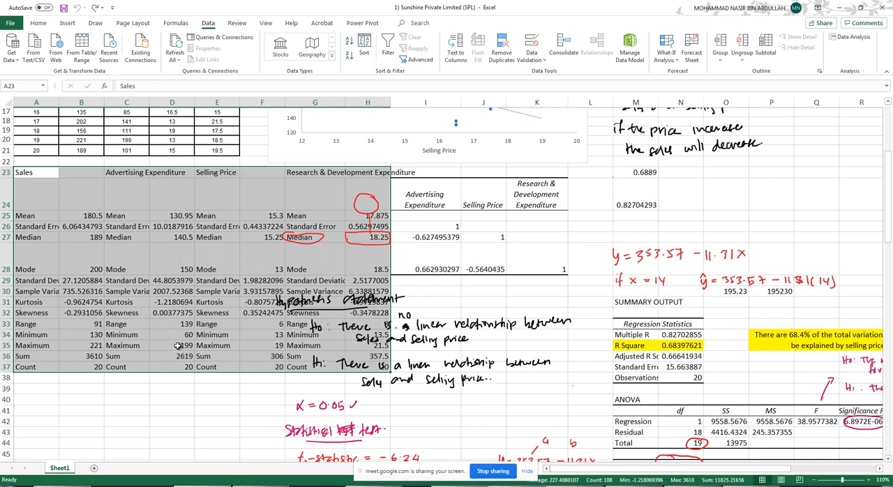
key("Delete")
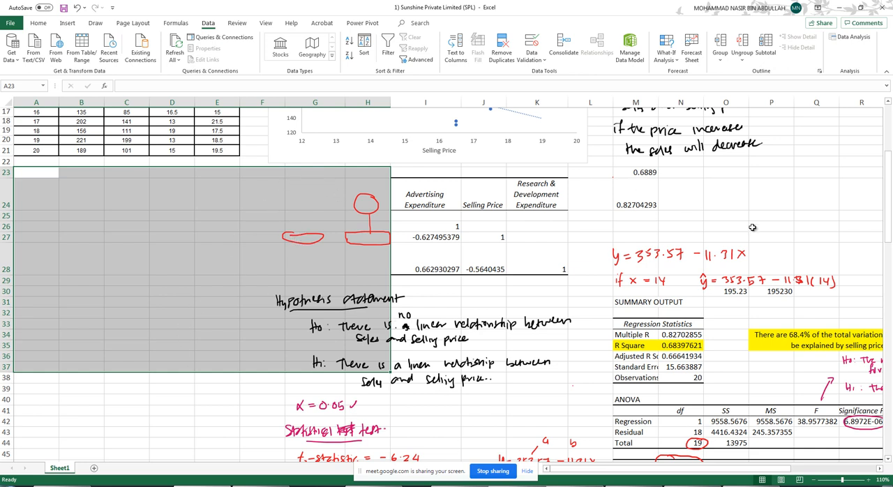
scroll(732, 419, "up", 5)
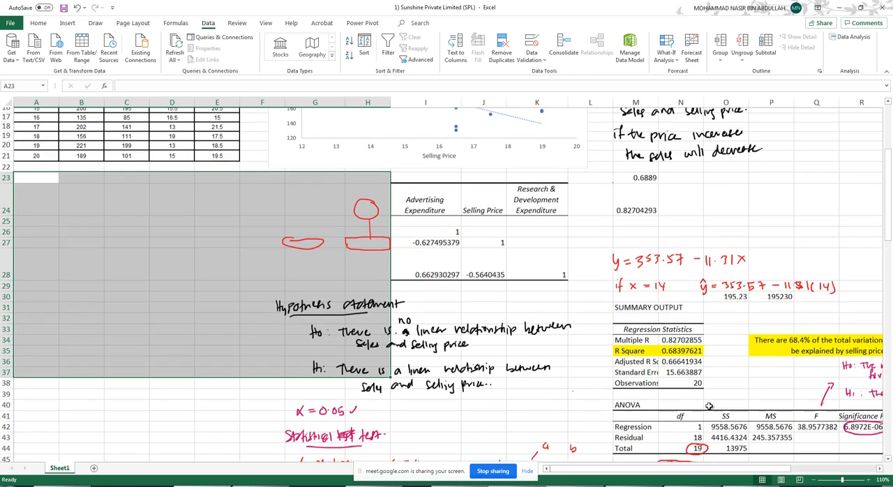
- Rerun Descriptive Statistics with the same settings and clear its output at A23 again
left_click(811, 138)
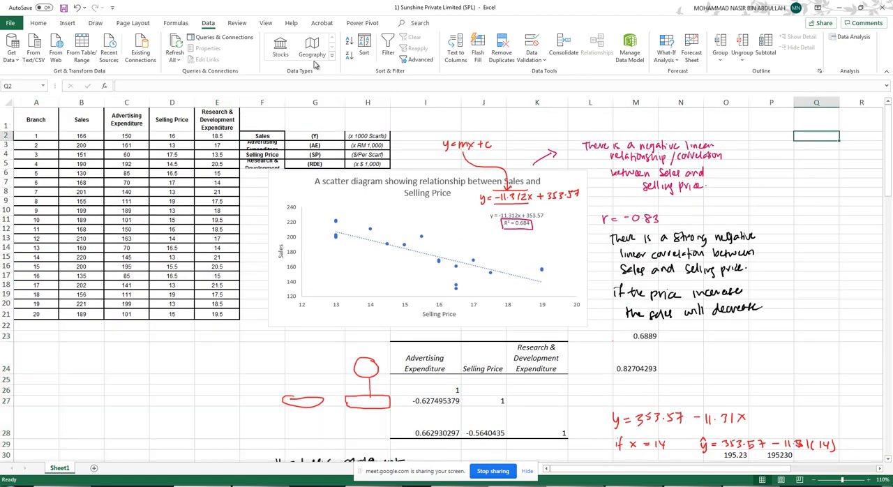
left_click(849, 36)
left_click(517, 123)
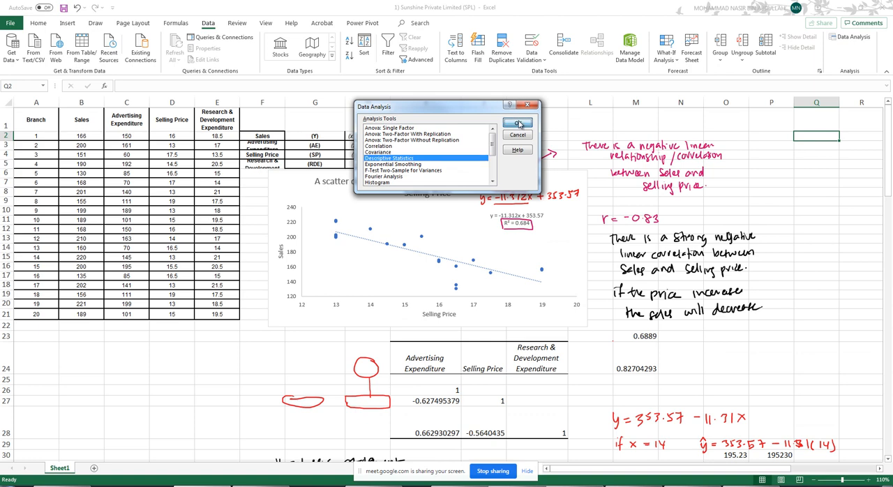
left_click(522, 90)
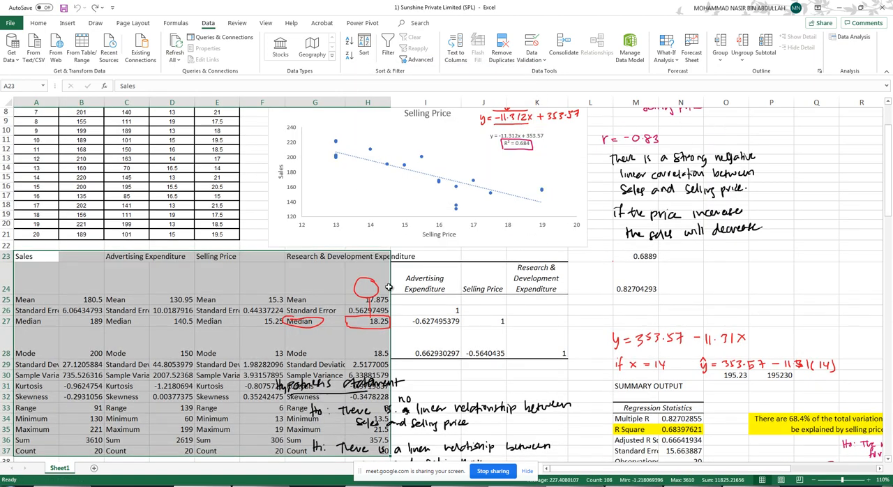
key("Delete")
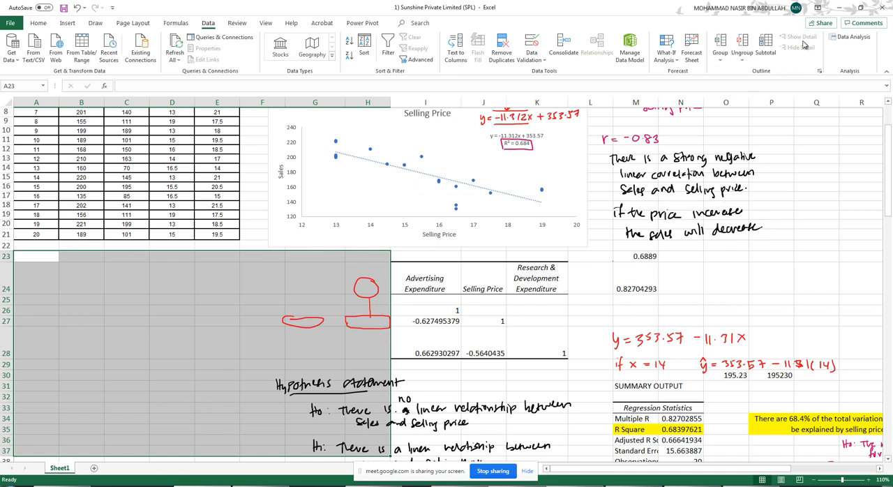
- Rerun Descriptive Statistics for the branch data with the output range set to cell Q9
left_click(850, 39)
left_click(517, 122)
left_click(483, 145)
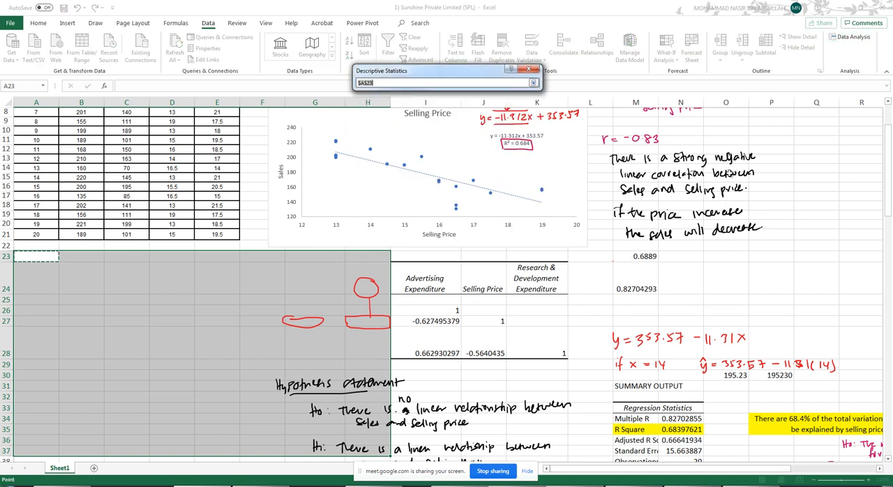
left_click(815, 121)
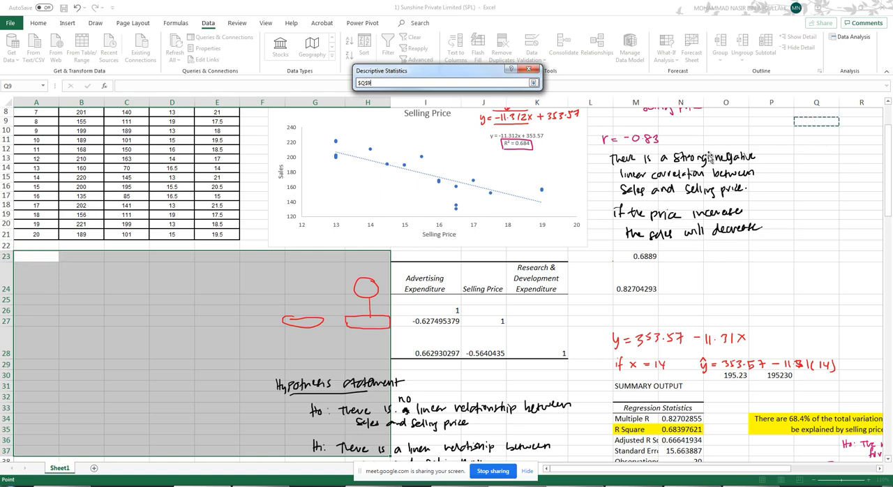
left_click(533, 83)
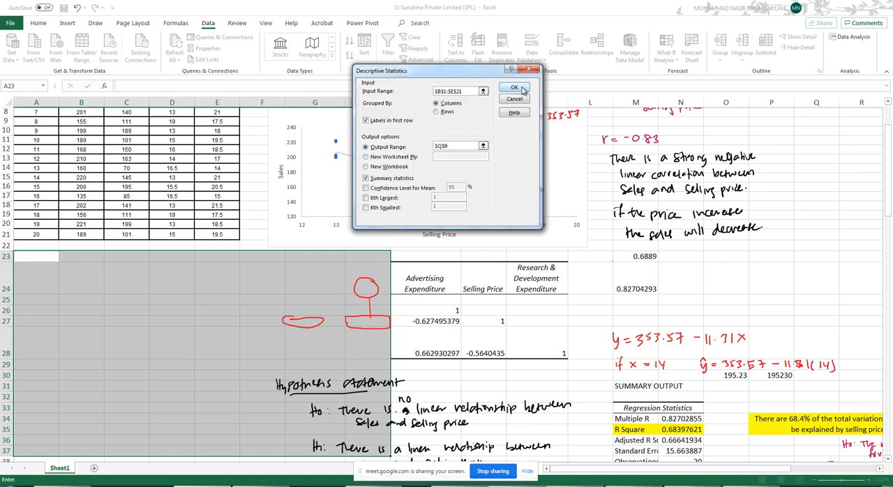
left_click(514, 88)
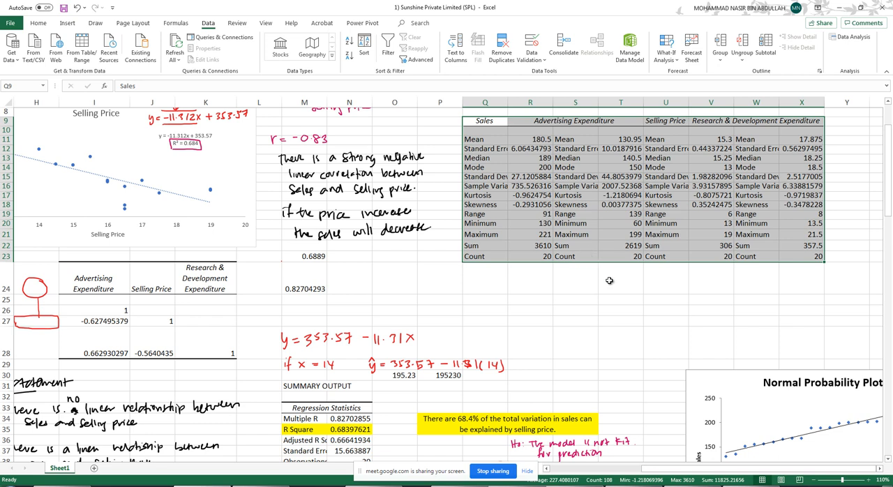
left_click(610, 281)
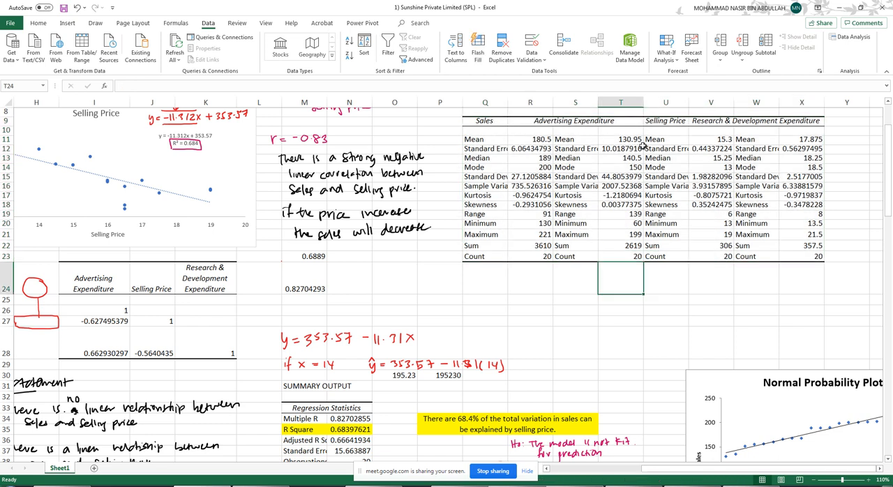
- Locate the Selling Price statistics, then switch to the Word document and enter 15.3 (1.98) as its Mean (sd)
mouse_move(673, 121)
left_mouse_down()
mouse_move(704, 220)
mouse_move(696, 258)
left_mouse_up()
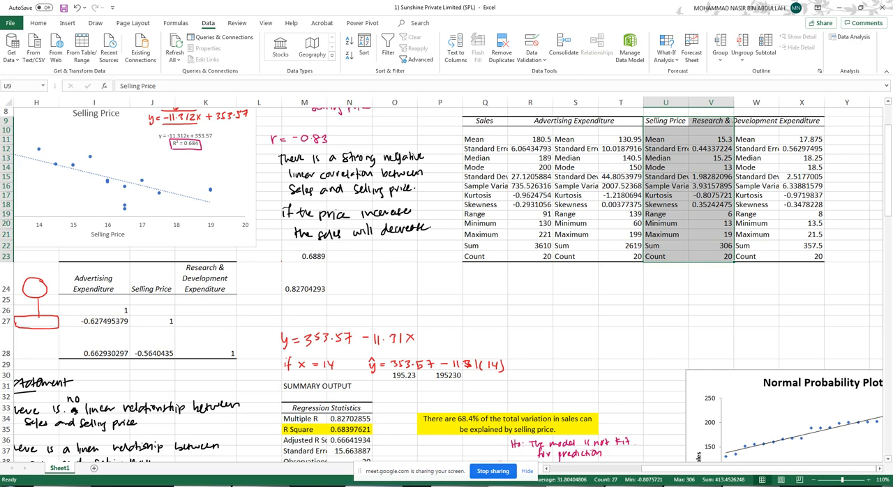
left_click(374, 486)
left_click_drag(600, 3, 313, 19)
type("15.3 (1.98")
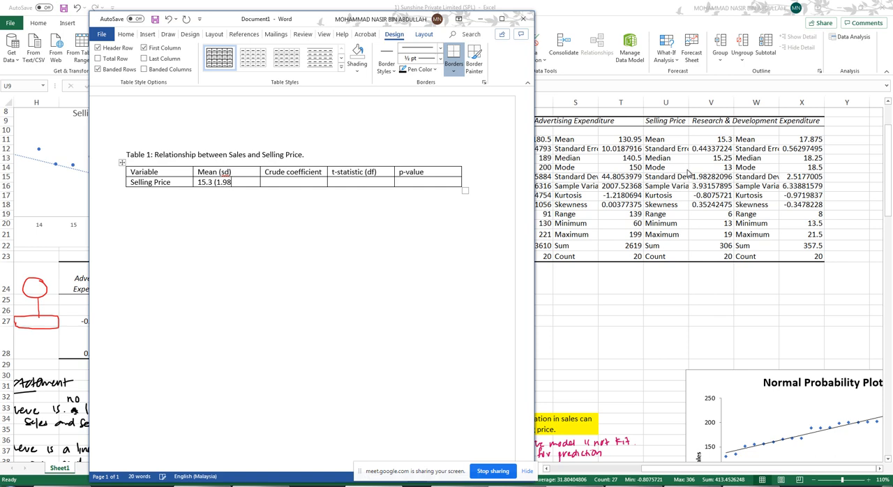
- Consult the Excel regression output and complete Word's Selling Price row with crude coefficient -11.31, t-statistic -6.24 (19) and p-value <0.0001
left_click(701, 264)
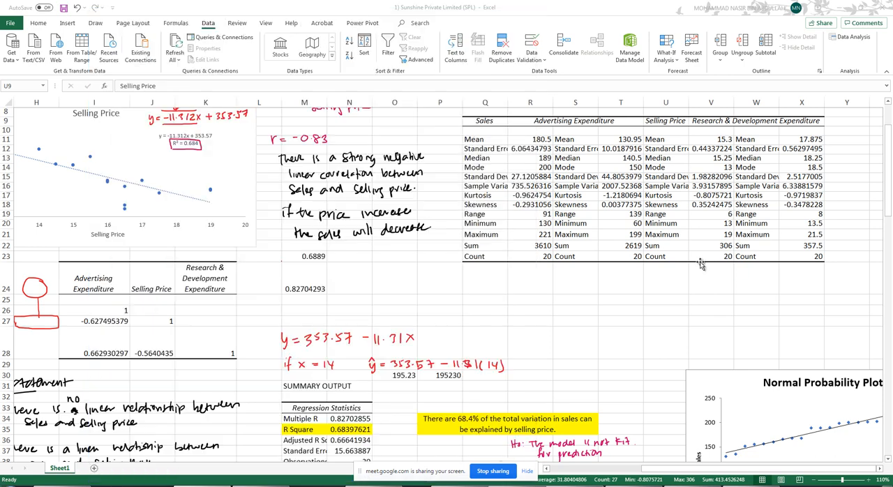
scroll(606, 262, "down", 6)
scroll(606, 261, "down", 3)
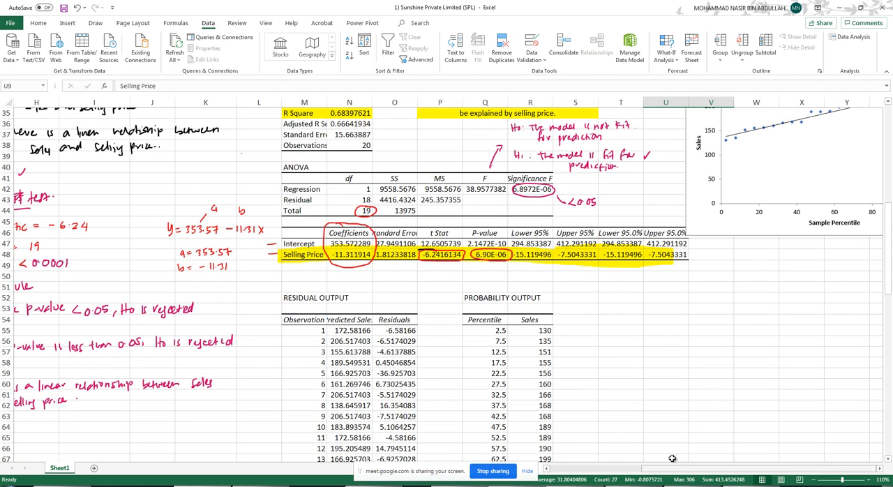
key("alt+Tab")
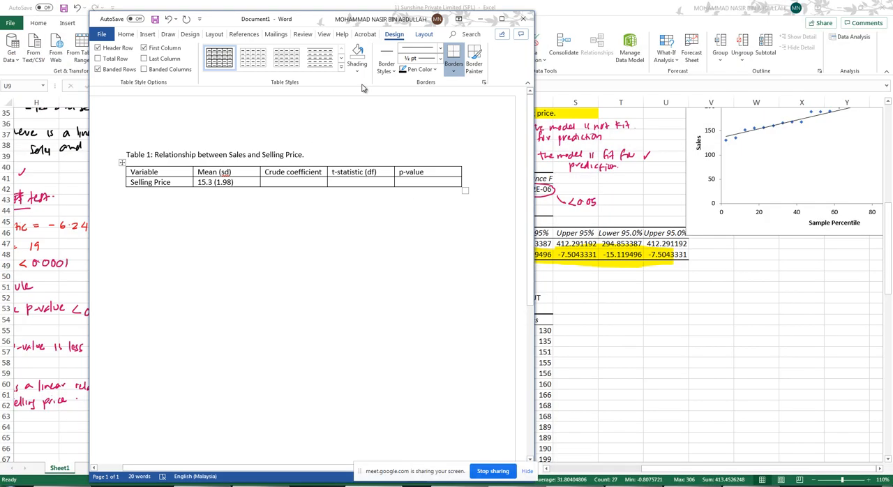
left_click_drag(386, 19, 124, 33)
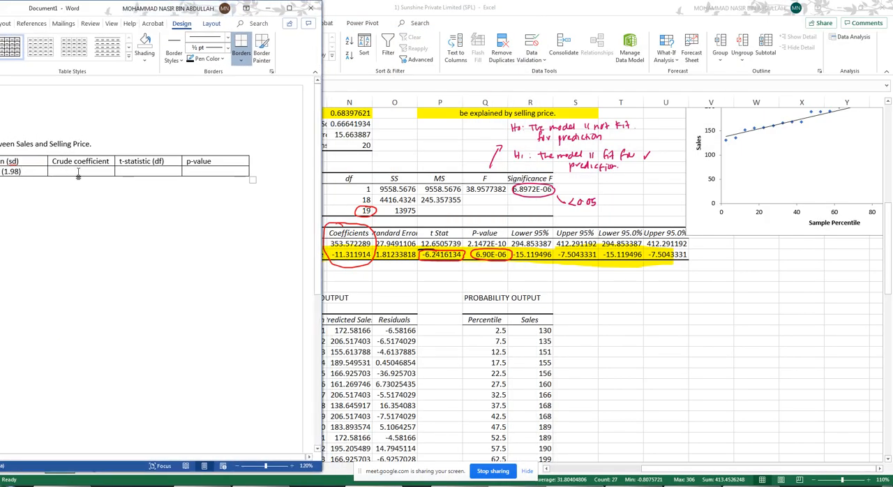
type("-11.31")
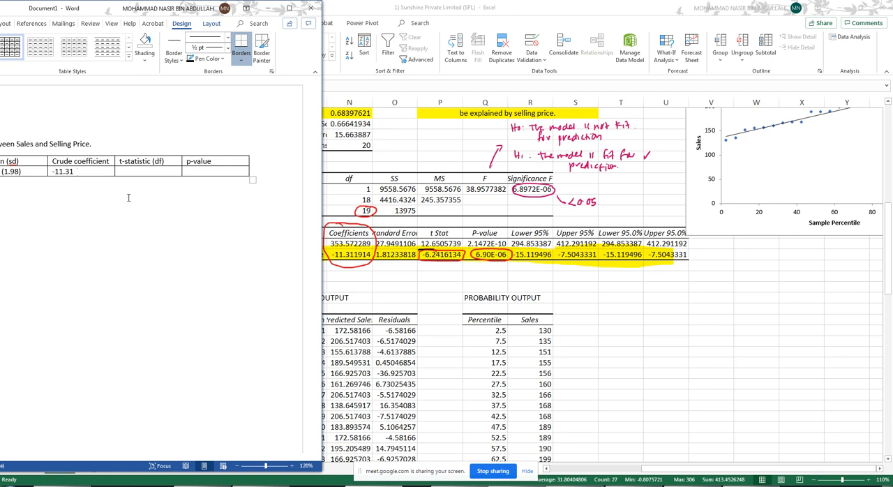
type("-6.24 (19")
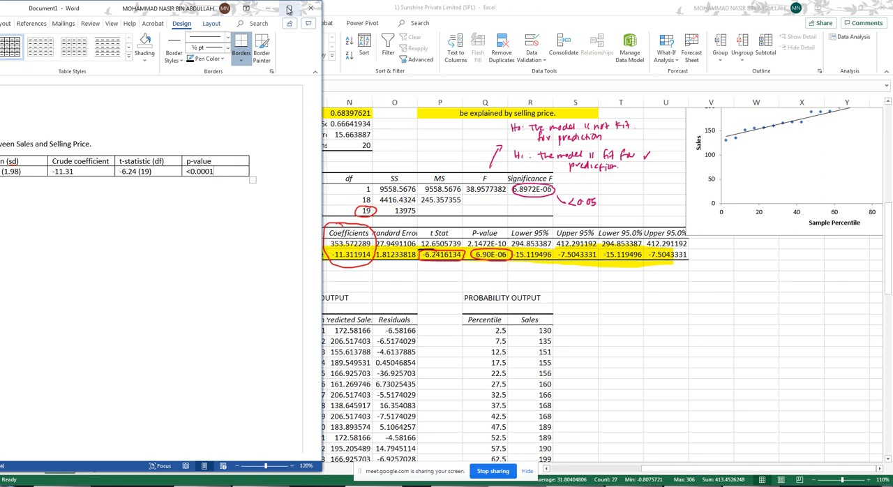
- Write the note "aSales is dependent variable. The Simple linear regression was applied." directly beneath the table
left_click_drag(177, 10, 424, 14)
left_click(300, 190)
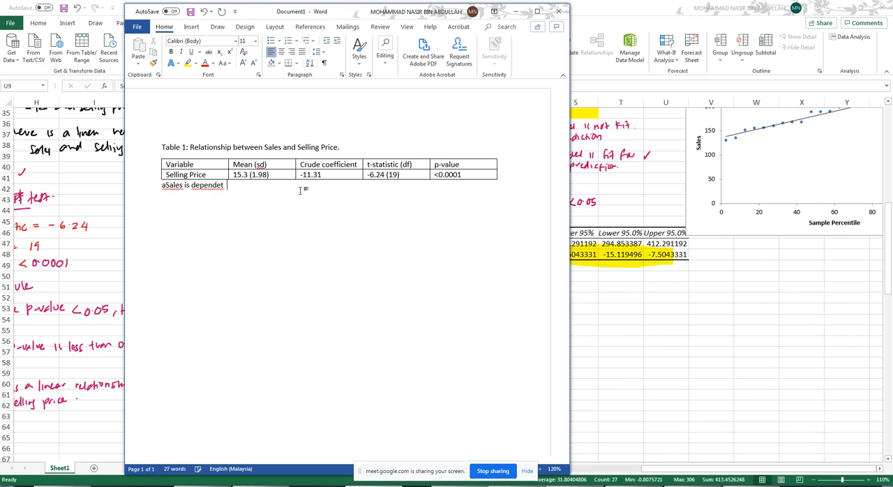
type("value")
type(". ")
type("The inde")
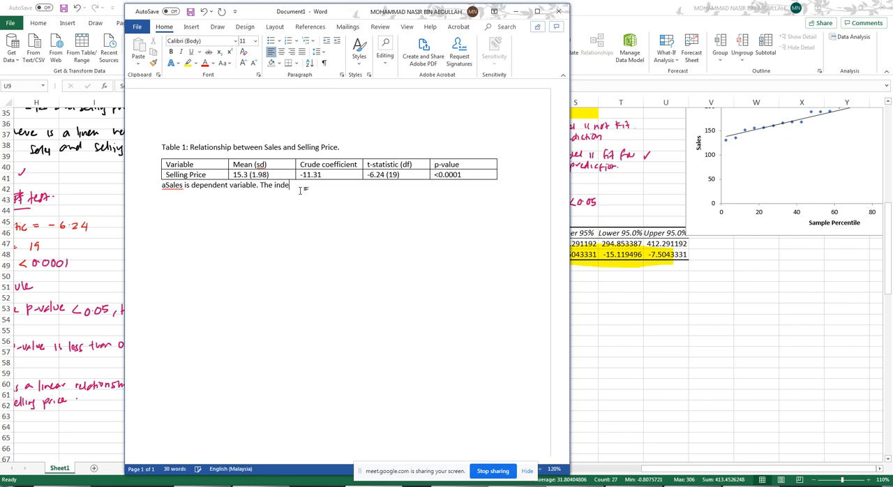
key("BackSpace")
key("BackSpace")
key("BackSpace")
key("BackSpace")
type("Simple linear regression was applied.")
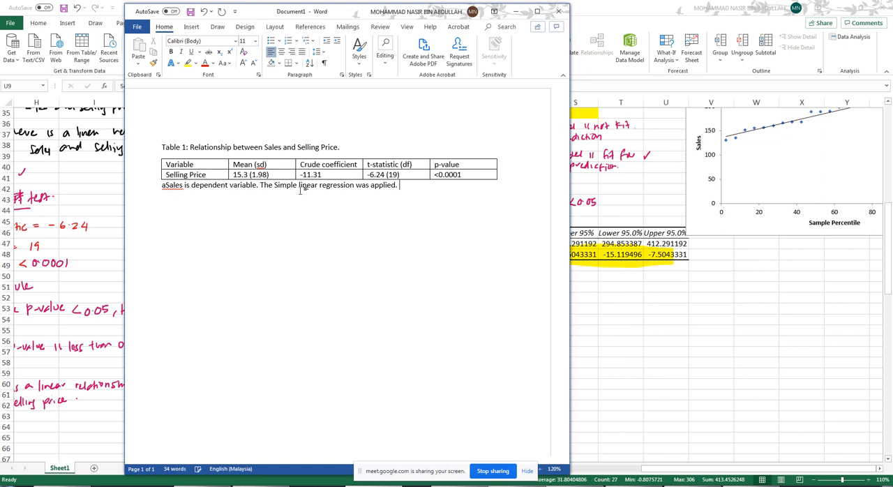
type("he intercept value is")
- Add the sentence "The intercept value is 353.57." to the table note, reading the intercept from the regression output
left_click_drag(425, 16, 741, 37)
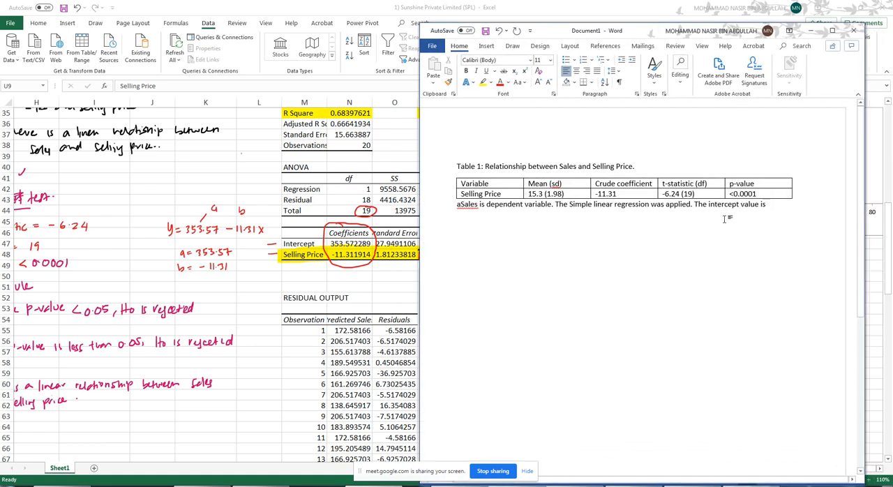
type("53.57.")
- Make the note's leading "a" superscript, add blank lines below, and reduce the note's font by two sizes
left_click_drag(460, 208, 457, 207)
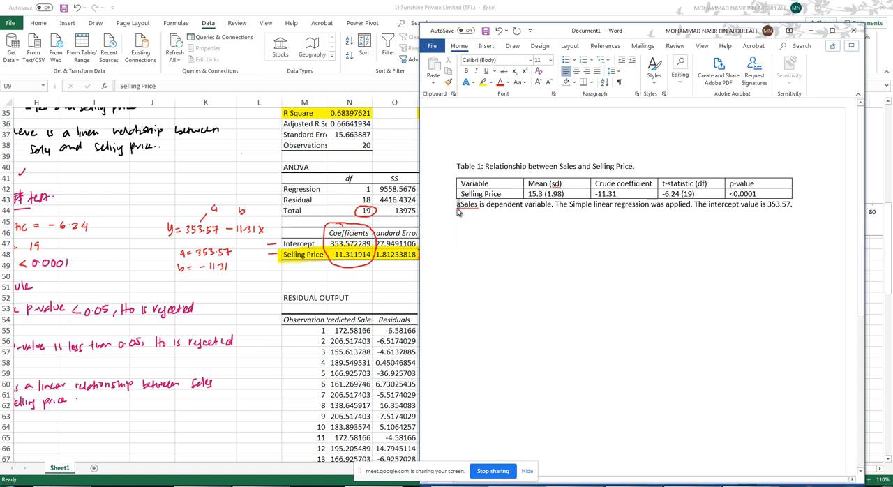
left_click(524, 71)
left_click(796, 206)
key("Return")
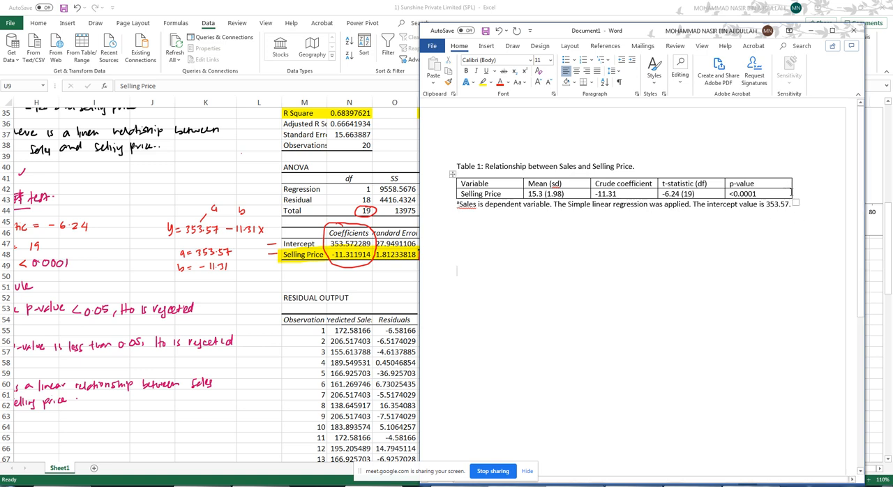
left_click_drag(794, 204, 465, 193)
left_click(544, 82)
left_click(545, 81)
left_click(613, 234)
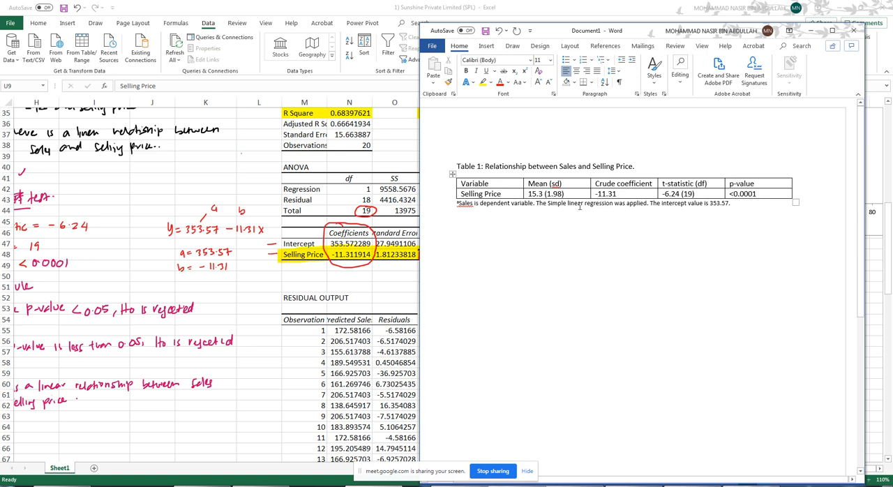
- Duplicate the Table 1 caption, table and note further down the page and renumber the copy as Table 2
left_click_drag(459, 162, 753, 229)
left_click(551, 278)
key("ctrl+v")
double_click(480, 269)
type("2")
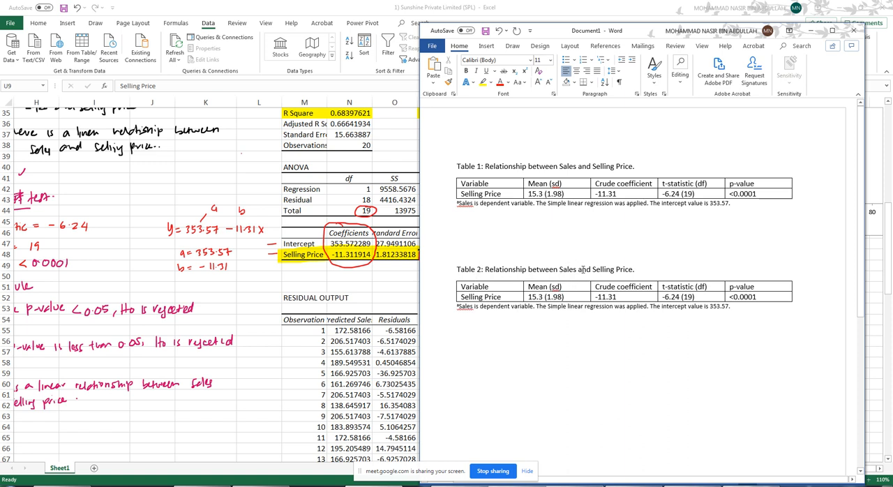
- Change the Table 2 caption to "Relationship between Sales and other factors."
left_click_drag(632, 269, 581, 269)
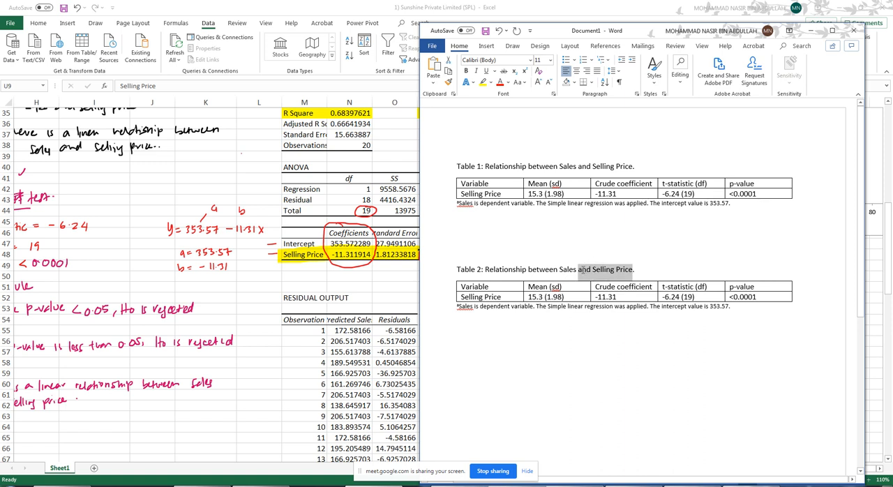
type("and other factors")
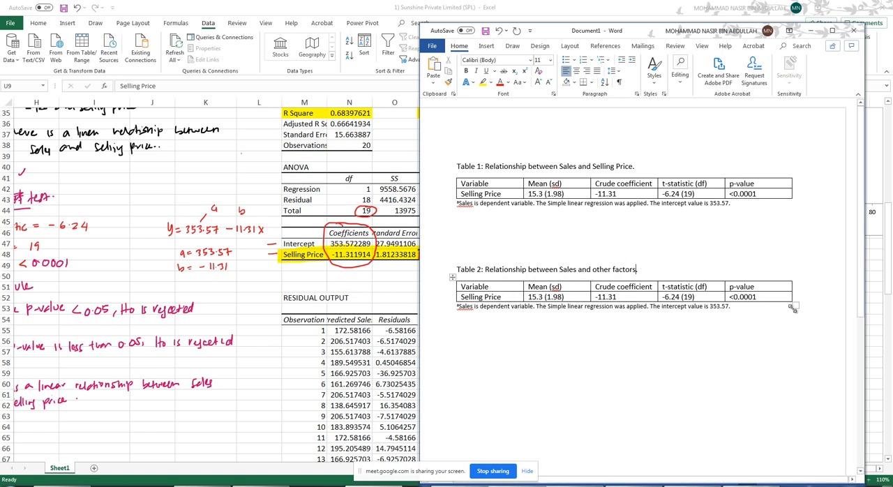
- Add two rows to the bottom of Table 2 and move the Selling Price entries down one row, leaving the first row empty
left_click(800, 298)
key("Return")
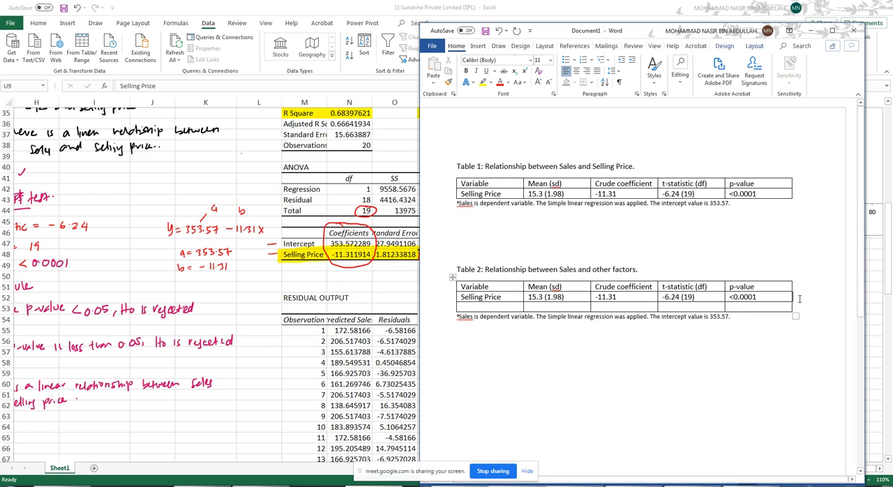
key("Return")
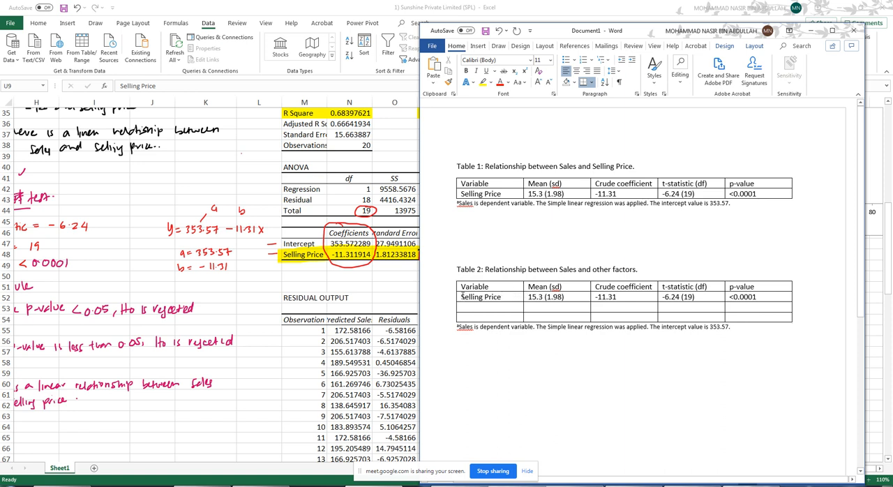
left_click_drag(461, 298, 757, 301)
key("ctrl+c")
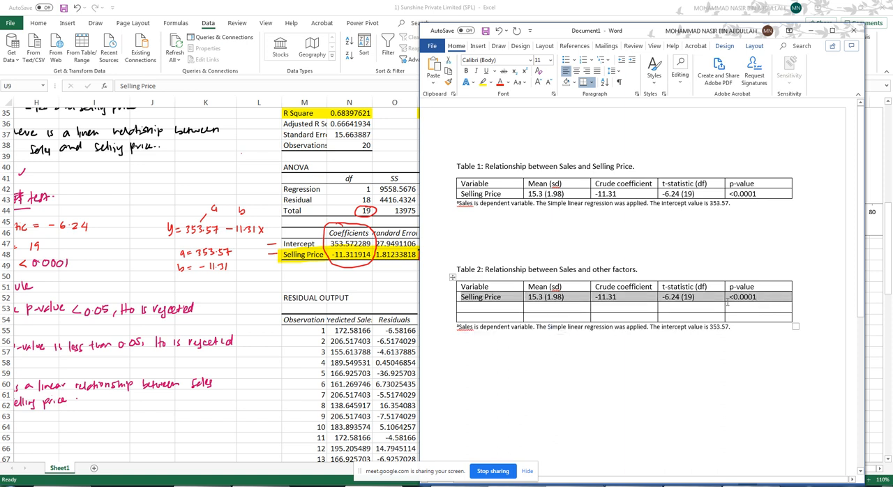
key("Delete")
key("ctrl+v")
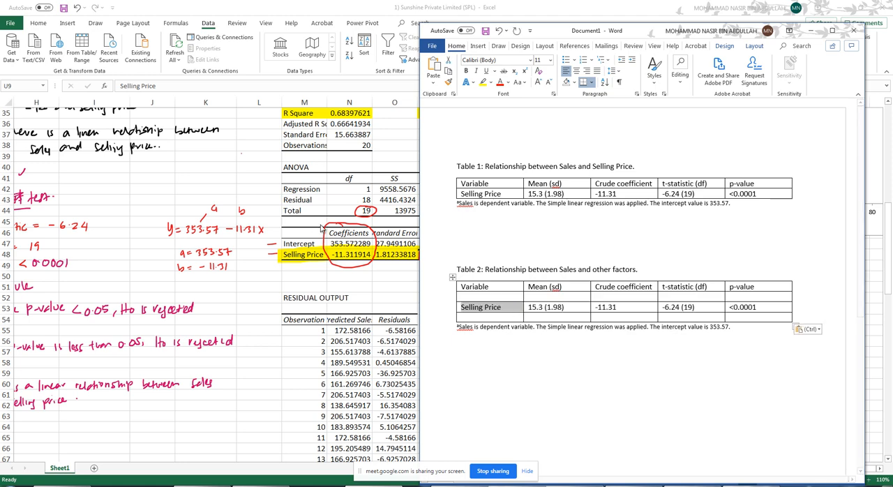
- Bring up the multiple regression output in Excel, return to Word and clear the copied figures from Table 2's Selling Price row
scroll(309, 219, "down", 5)
left_click(310, 220)
scroll(310, 219, "down", 14)
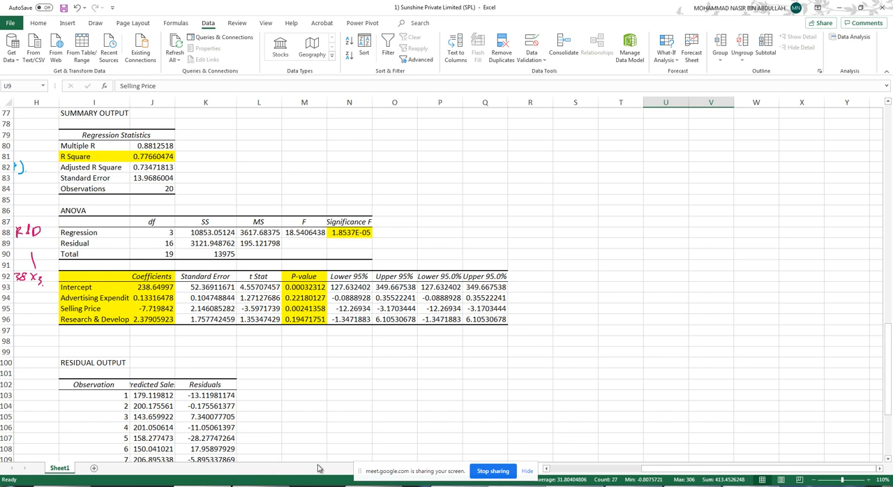
key("alt+Tab")
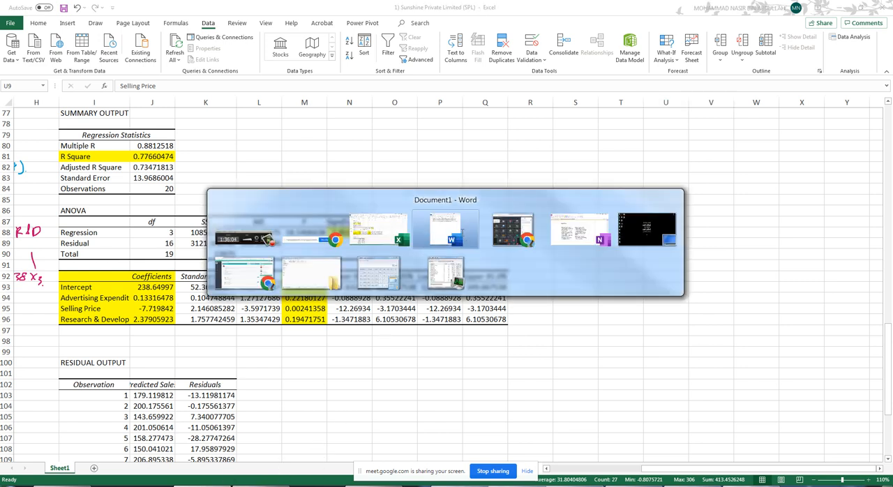
left_click_drag(564, 121, 747, 127)
key("Delete")
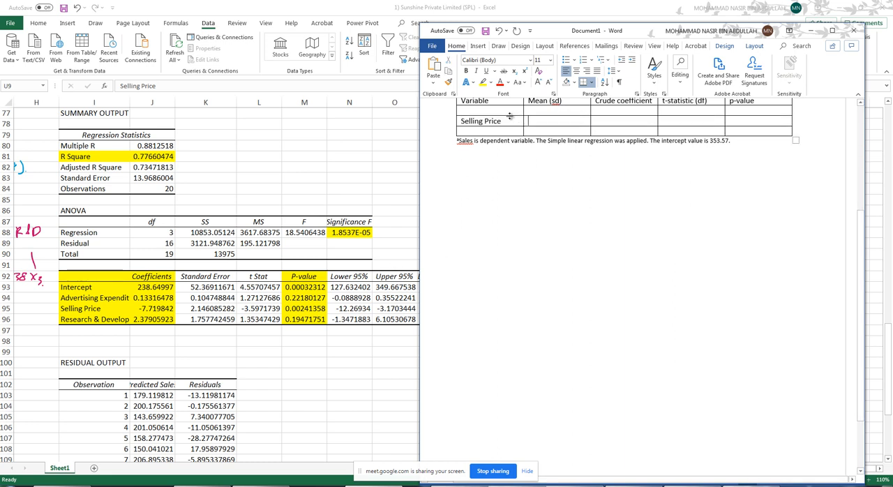
- Enter the variable names "Advertising Expenditure" above Selling Price and "Research & Development" below it in Table 2
left_click(493, 111)
type("Advertisi")
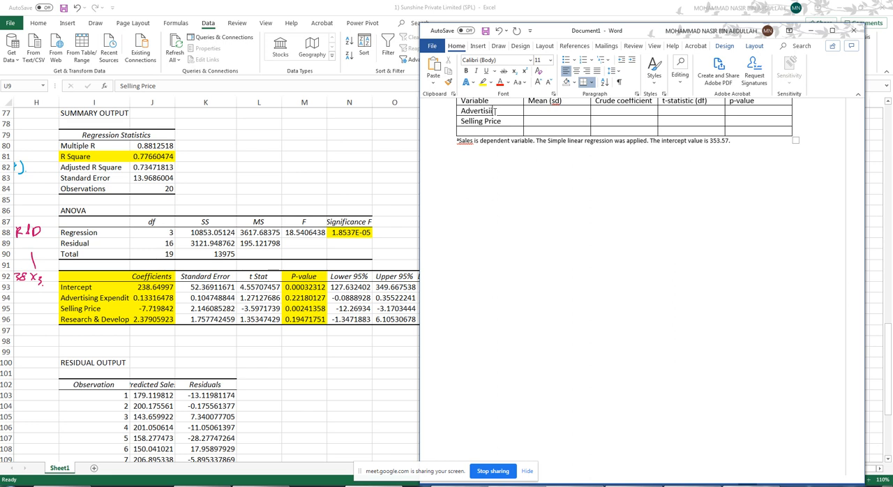
type("ng Expenditu")
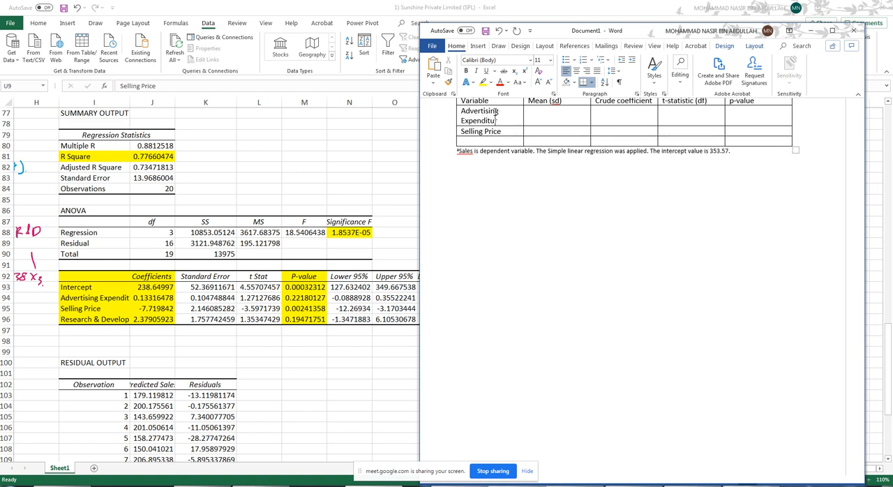
type("re Selling Price Research & Development")
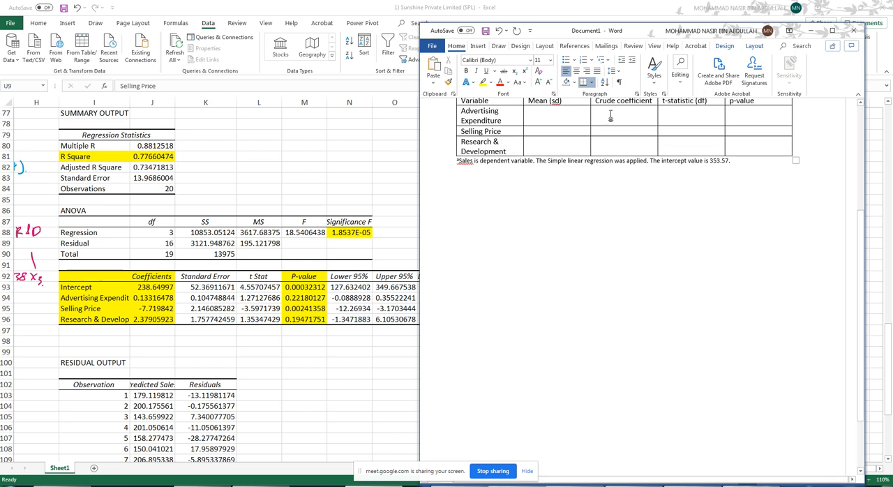
- Replace Table 2's second and third column headings with "Crude Coefficient" and "Adjusted Coefficient"
scroll(616, 137, "up", 1)
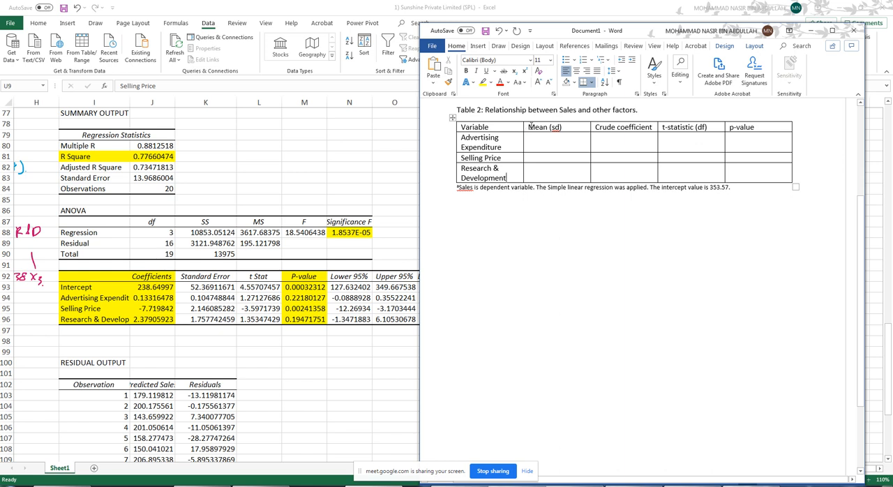
left_click_drag(532, 126, 714, 128)
left_click_drag(661, 126, 655, 130)
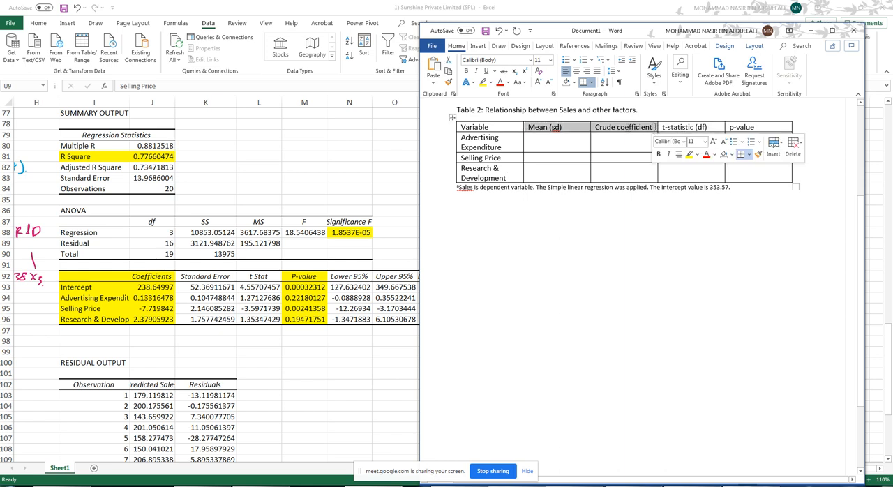
key("Delete")
type("Cru")
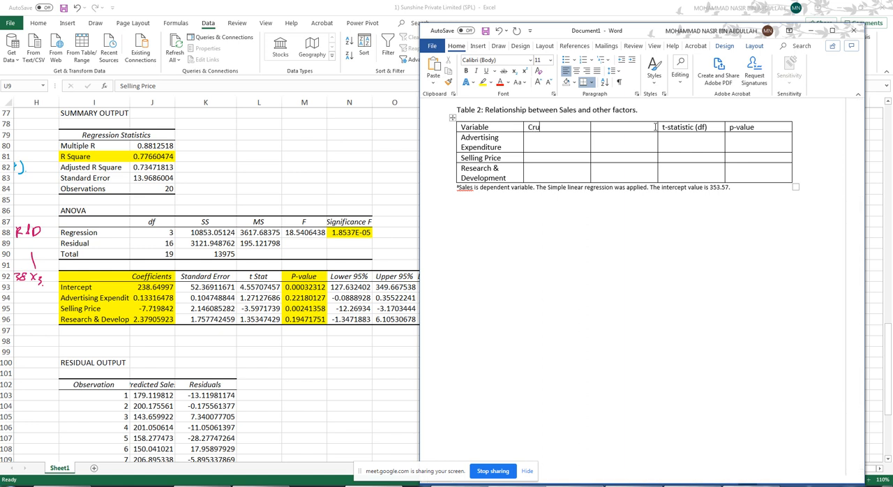
type("de Coeffici")
type("ent")
type("Adjusted")
type(" Coeff")
type("icient")
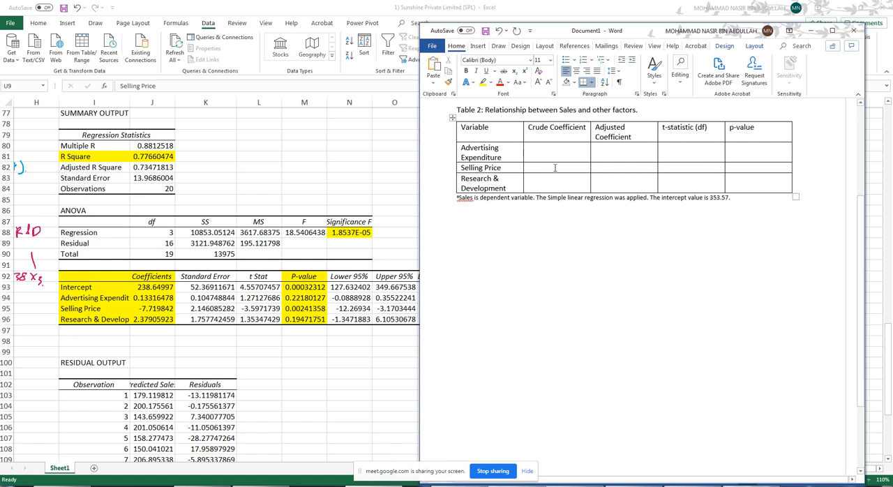
- Look up the Selling Price coefficients in both Excel regressions and enter -11.31 as crude and -7.72 as adjusted in Table 2
scroll(374, 180, "up", 5)
scroll(339, 180, "down", 1)
left_click(355, 192)
scroll(358, 195, "up", 15)
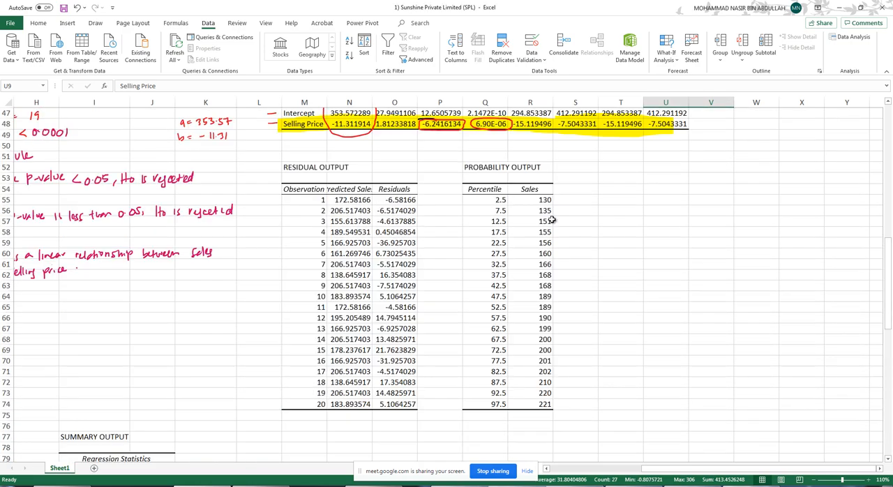
scroll(426, 258, "down", 17)
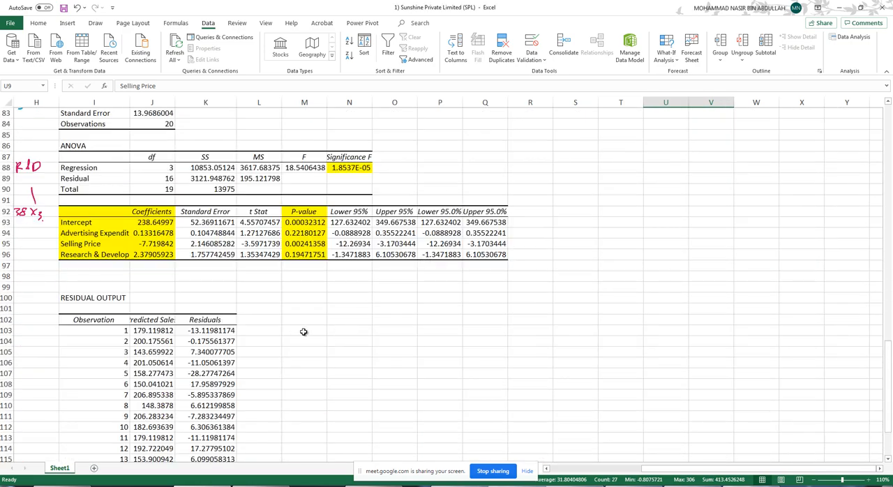
key("alt+Tab")
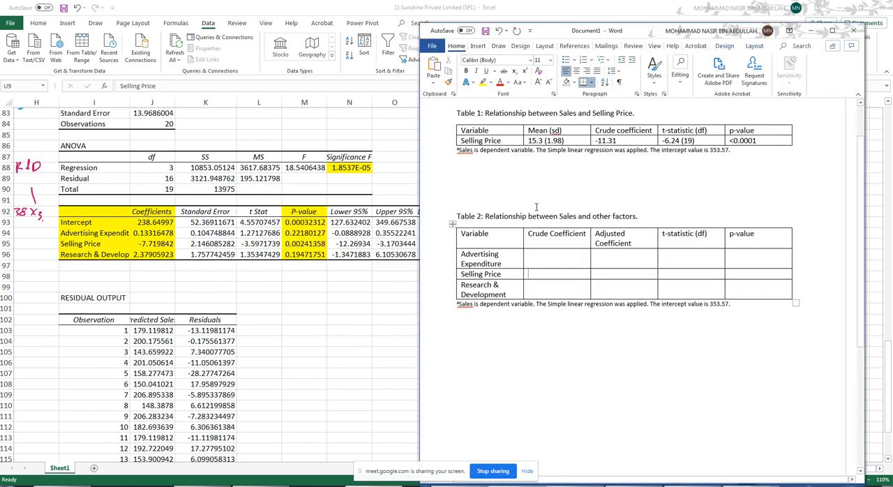
type("-11.31")
type("-7.7")
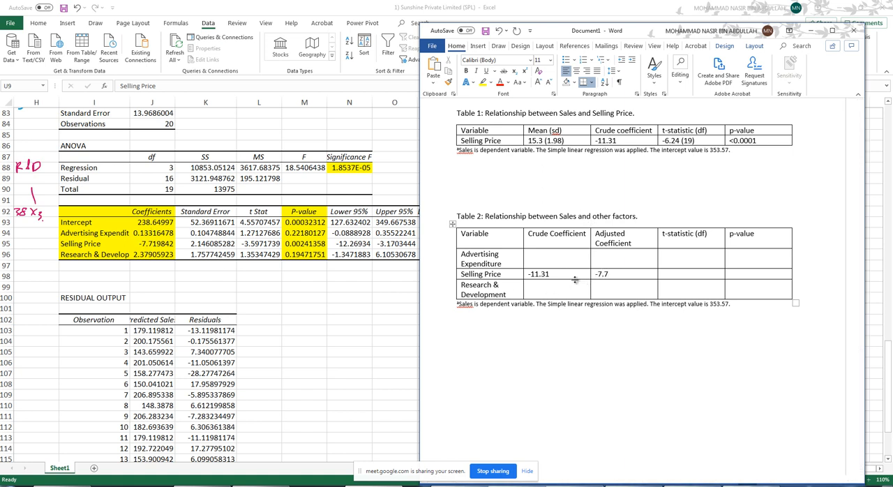
type("2")
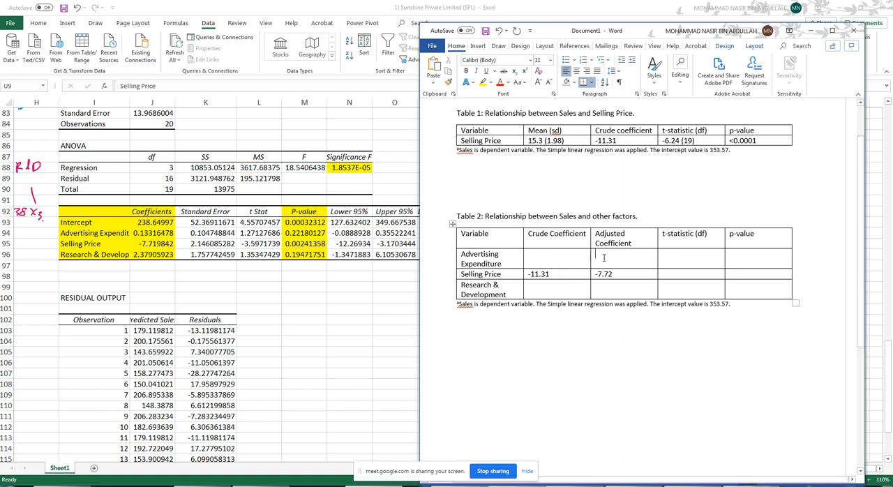
type("0.133")
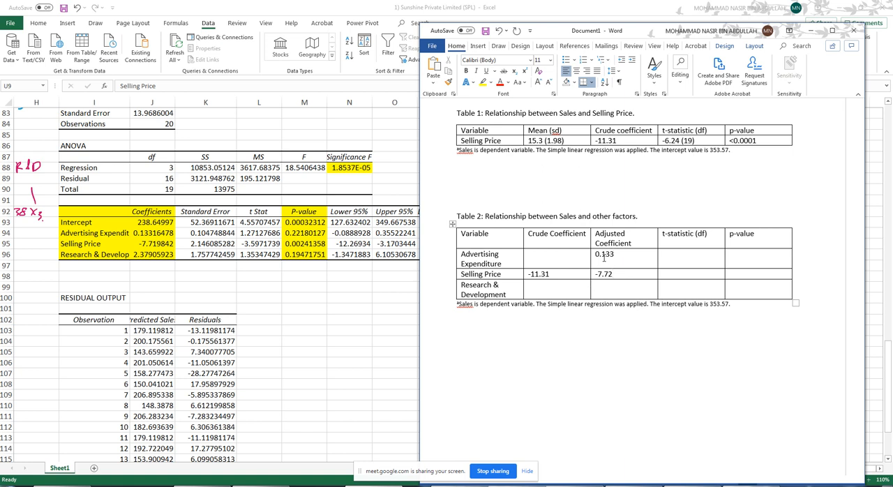
type("2.38")
- Enter the adjusted coefficients 0.13 for Advertising Expenditure and 2.38 for Research & Development, both to two decimals
left_click(625, 253)
key("BackSpace")
left_click_drag(545, 236, 547, 290)
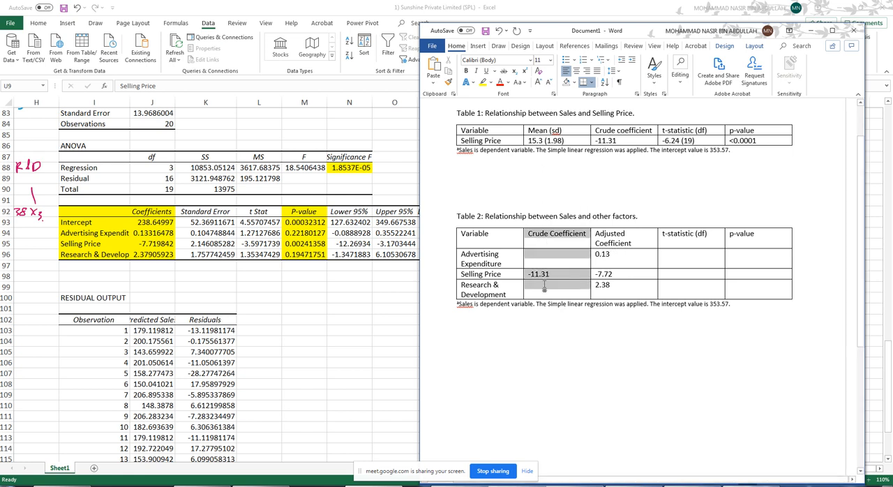
left_click(484, 262)
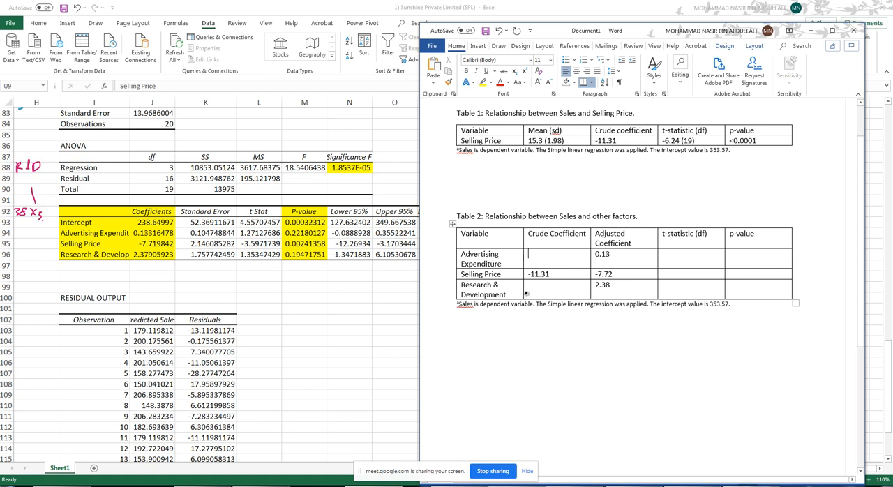
- Fill the t-statistic (df) column with 1.27 (19) for Advertising Expenditure, -3.59 (19) for Selling Price and 1.35 (19) for Research & Development
left_click(691, 261)
type("1.")
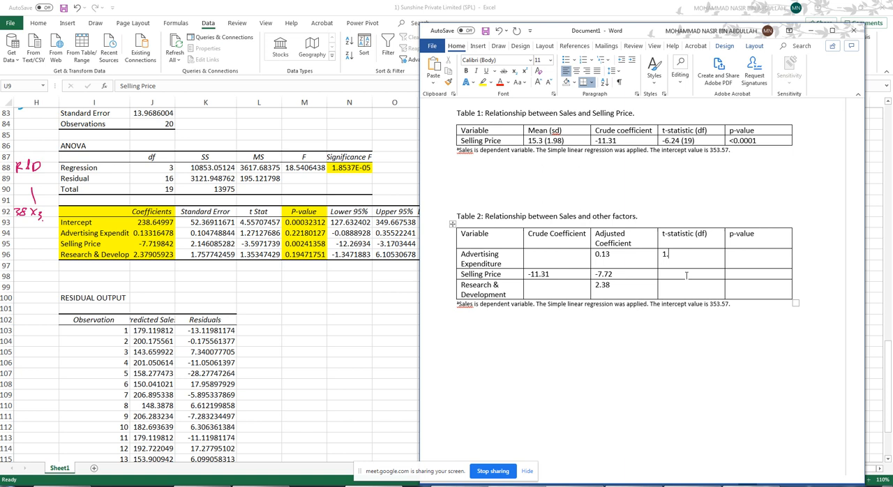
type("27 (19)")
left_click(687, 275)
type("-3.59 (19)")
key("Down")
type("13.")
key("BackSpace")
key("BackSpace")
type(".35 (19")
- Fill the p-value column with 0.2218 for Advertising Expenditure, 0.0024 for Selling Price and 0.1947 for Research & Development
key("Up")
type("0.22")
type("18")
type("0.0")
type("02")
type("45")
type("0.19")
type("47")
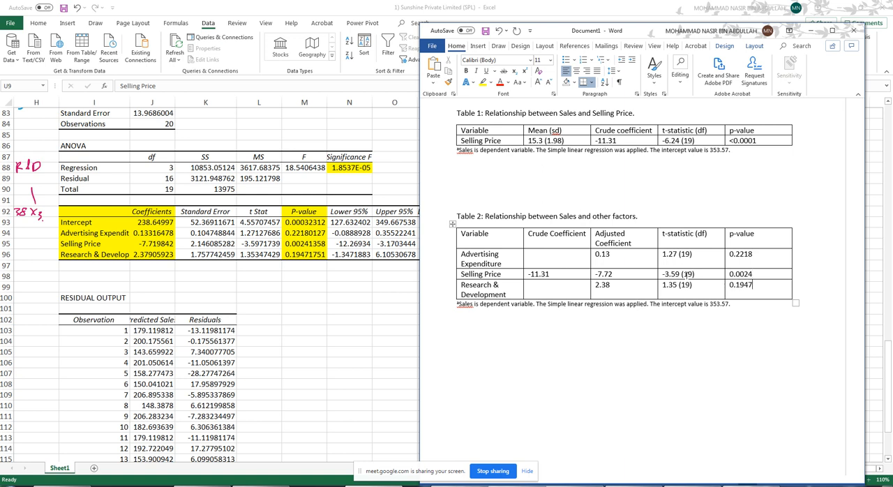
- Update the Table 2 note to an intercept value of 238.65 and change "Simple" to "Multiple" linear regression
scroll(526, 324, "up", 1)
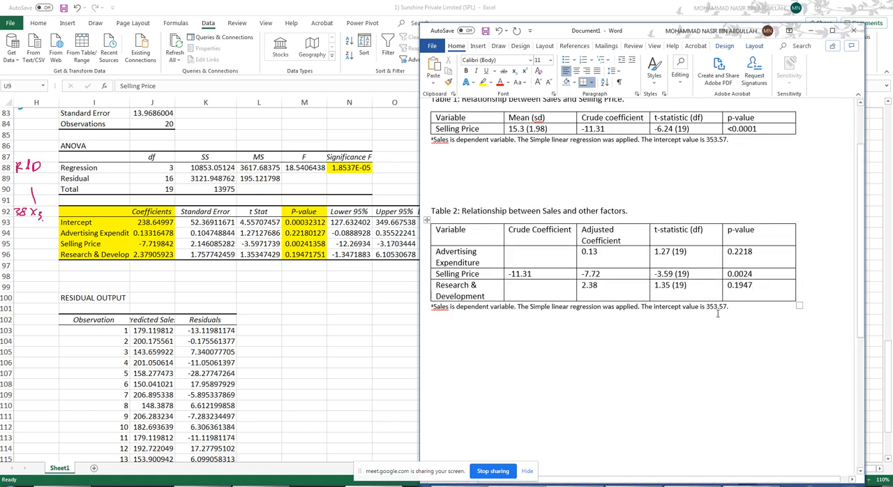
left_click_drag(726, 307, 706, 306)
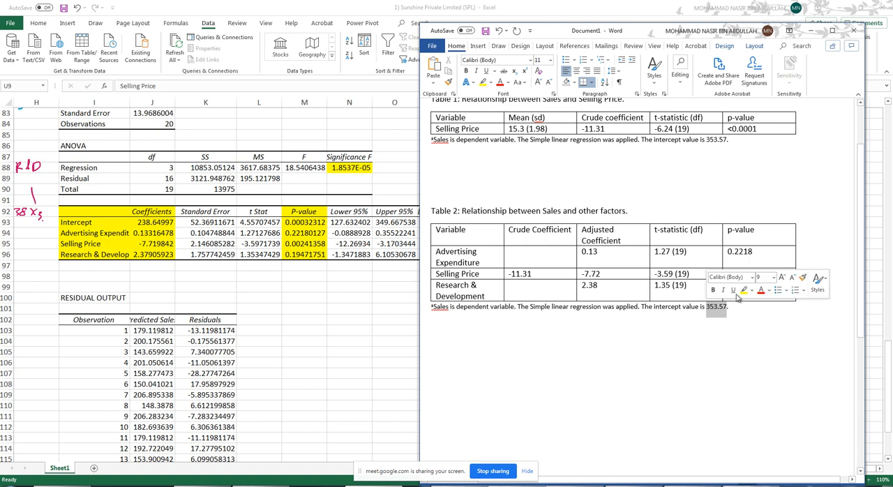
type("238")
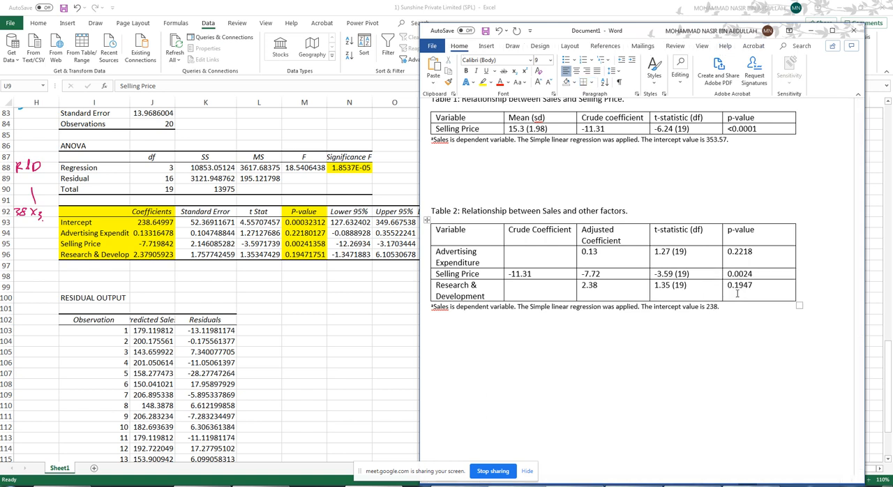
type(".65.")
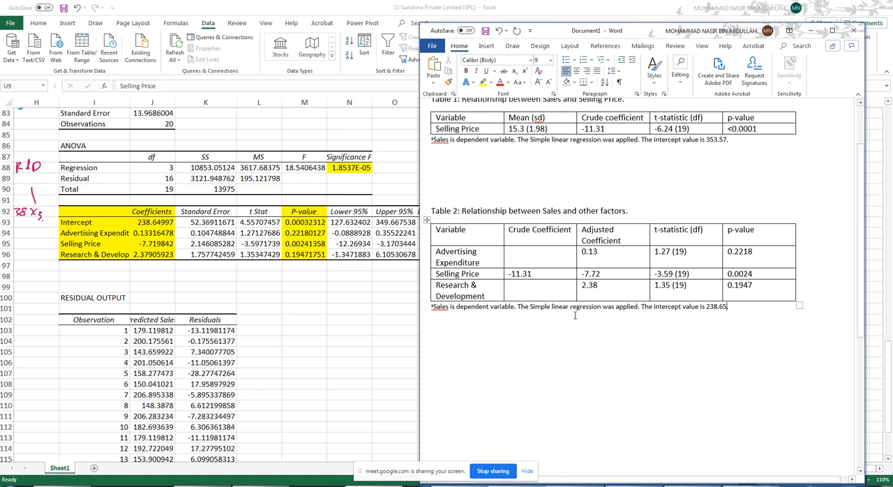
double_click(542, 308)
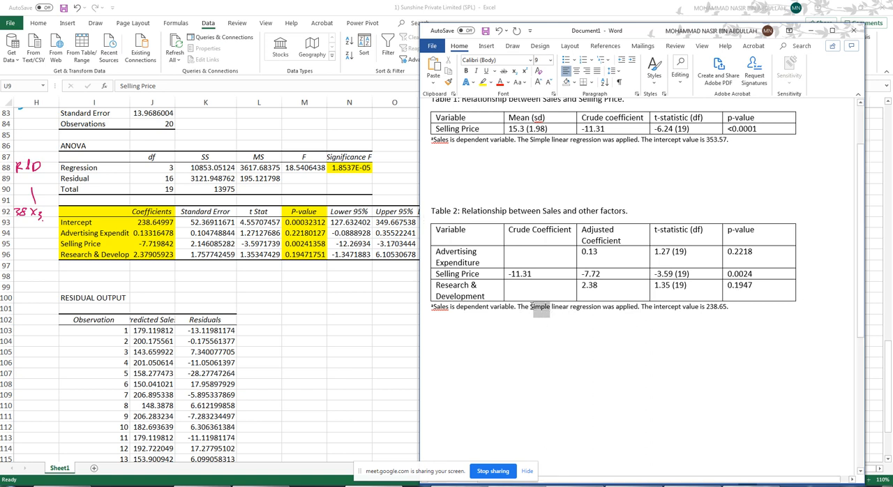
type("Multiple")
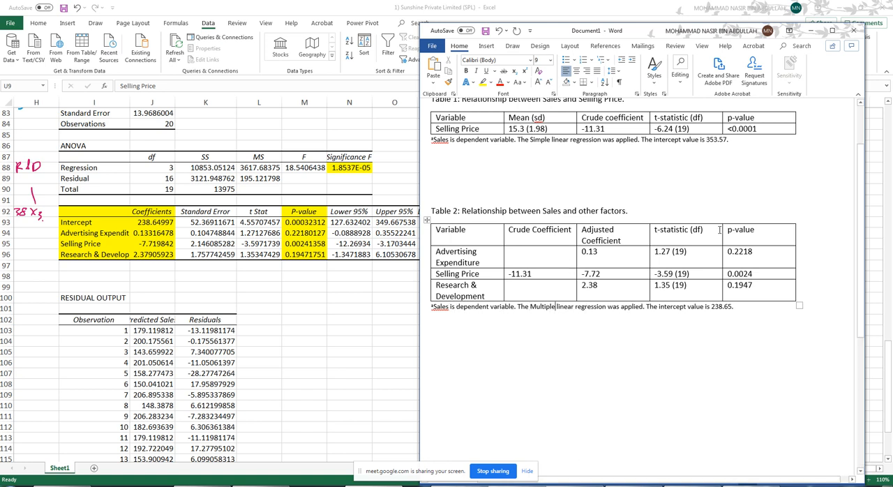
- Center the headings and values in all Table 2 columns except Variable
mouse_move(766, 287)
left_mouse_down()
mouse_move(655, 278)
mouse_move(535, 232)
left_mouse_up()
key("alt")
key("h")
key("a")
key("c")
left_click(614, 336)
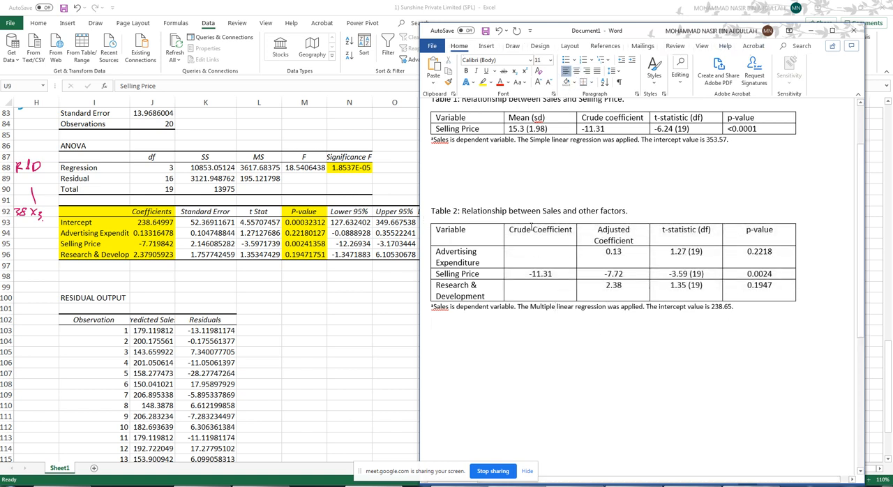
left_click(522, 253)
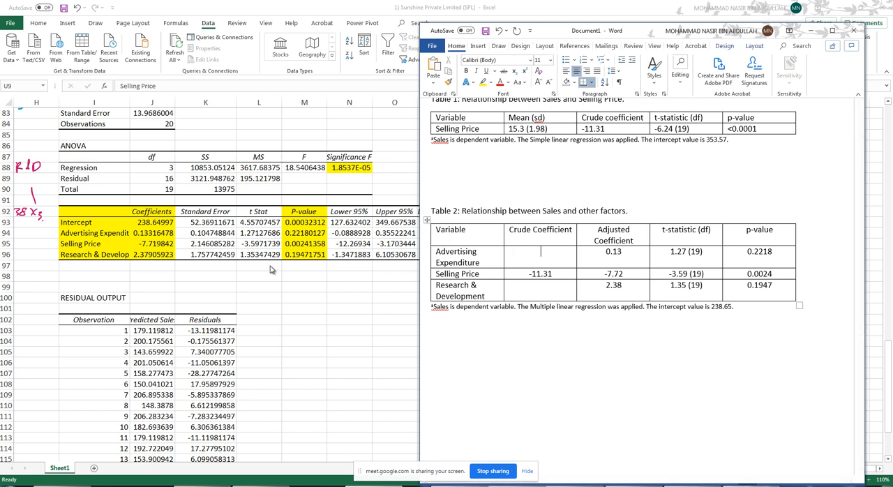
key("alt+Tab")
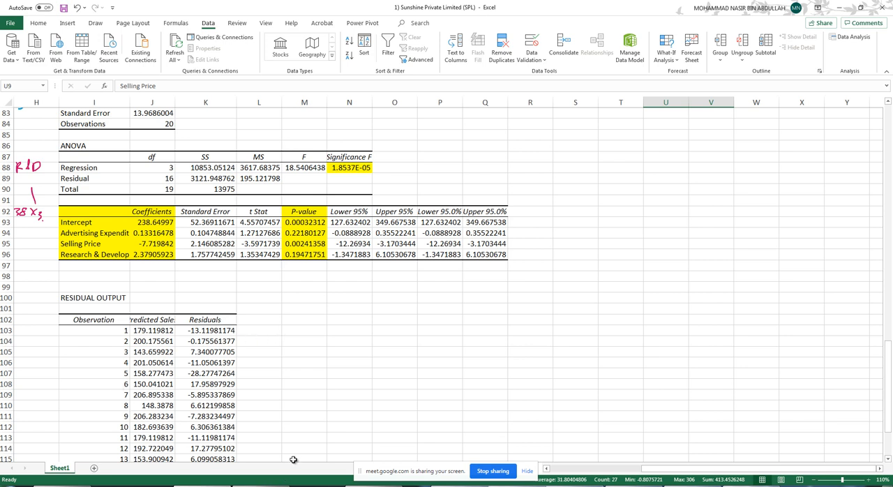
left_click(374, 486)
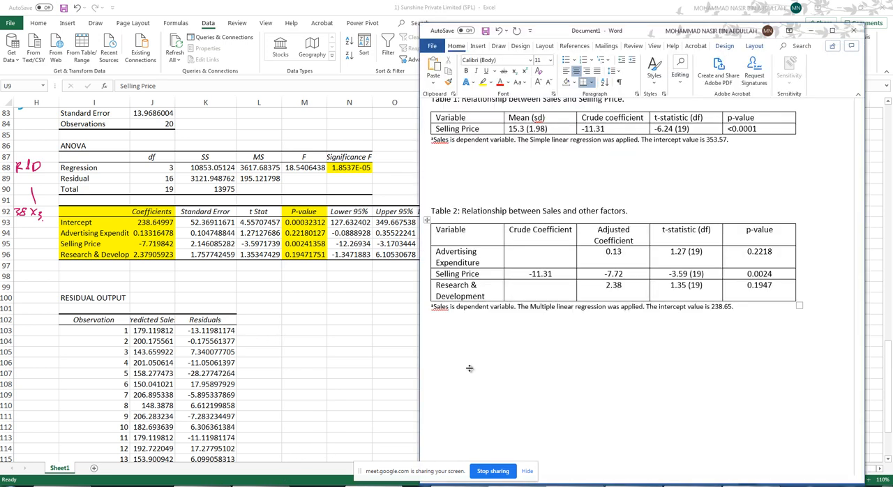
scroll(551, 225, "up", 2)
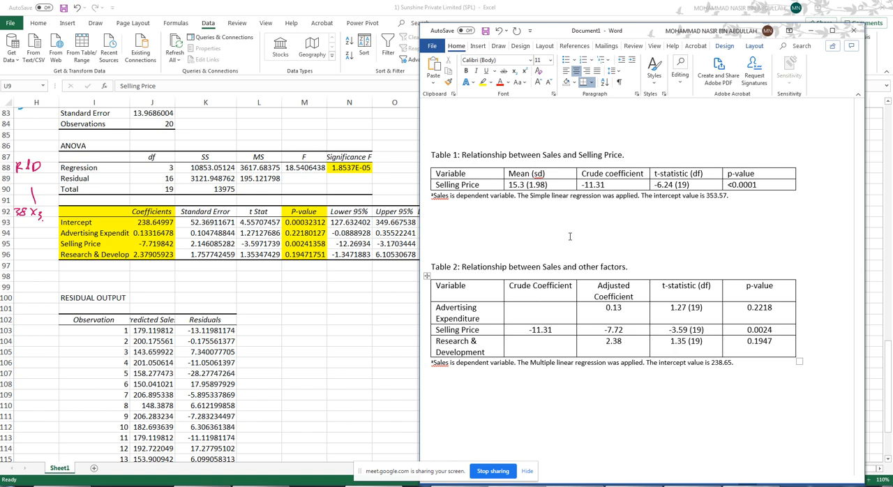
scroll(544, 267, "down", 2)
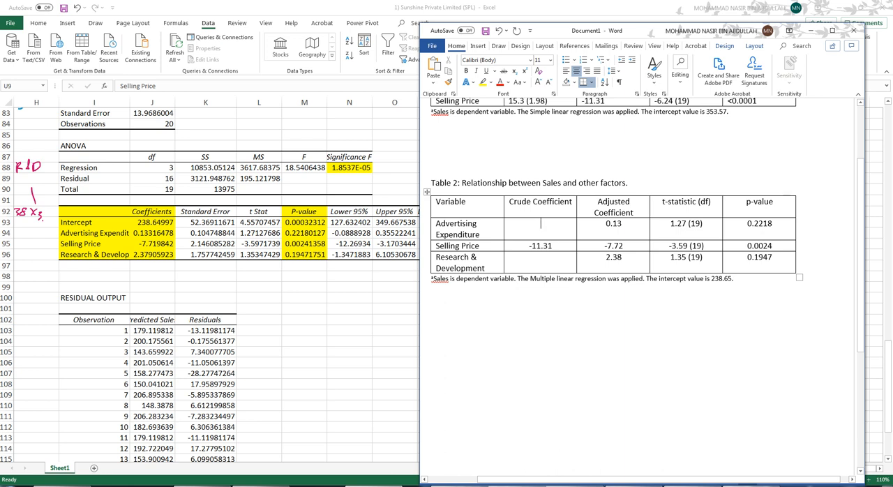
- Switch to Chrome to view the MGT555 online class schedule, and return to the Word document
left_click(523, 485)
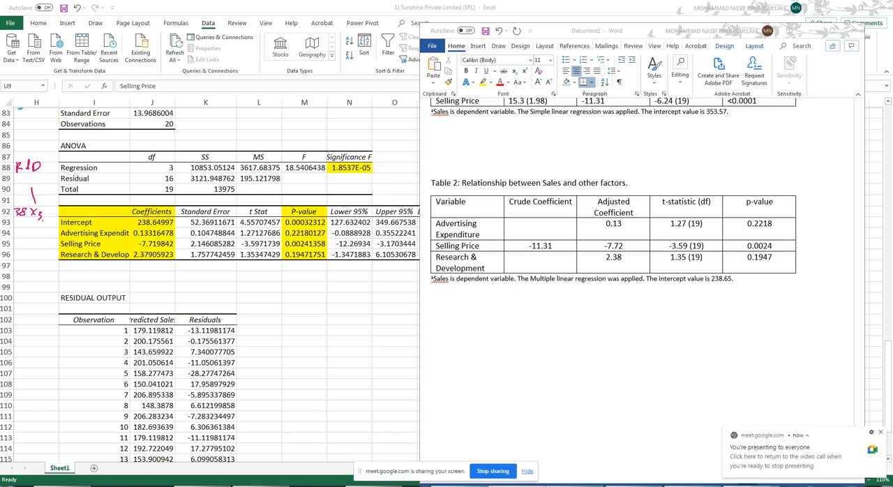
left_click(583, 485)
left_click(49, 265)
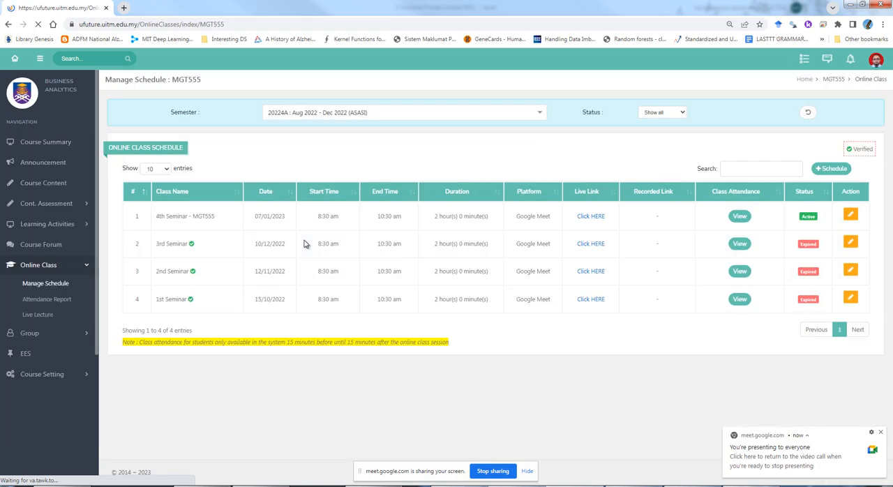
left_click(850, 6)
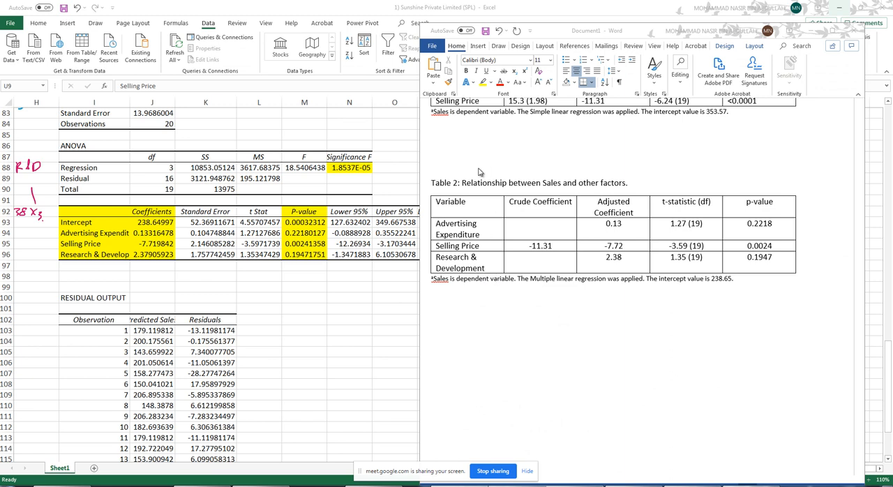